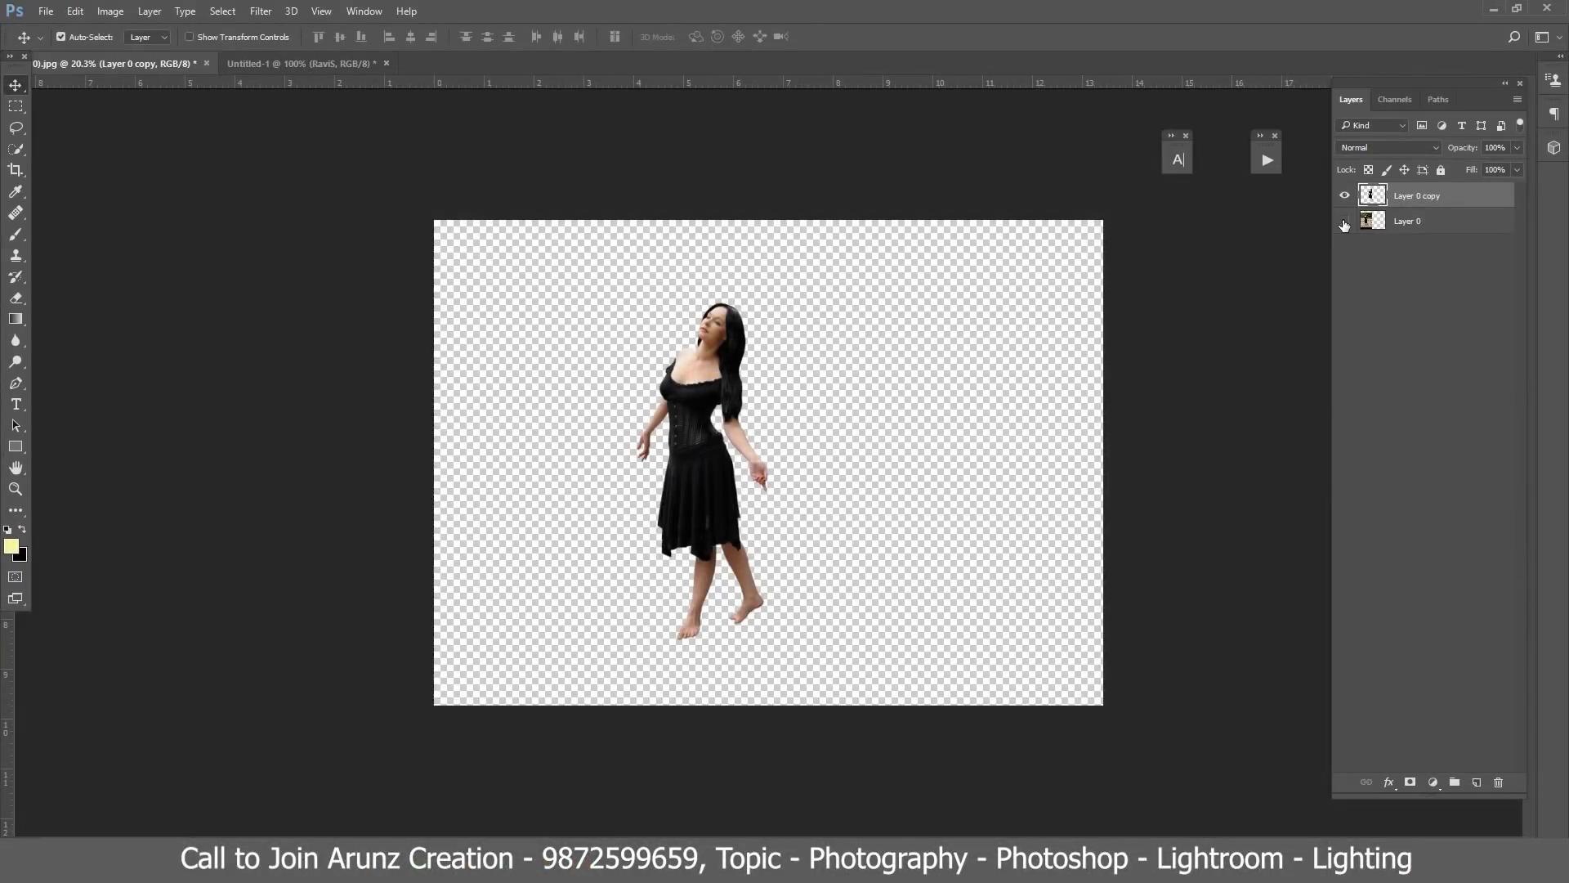
# Step: Place the beach photo behind the woman, mirrored horizontally and shifted left
pyautogui.click(1345, 222)
pyautogui.moveTo(907, 492); pyautogui.dragTo(910, 562)
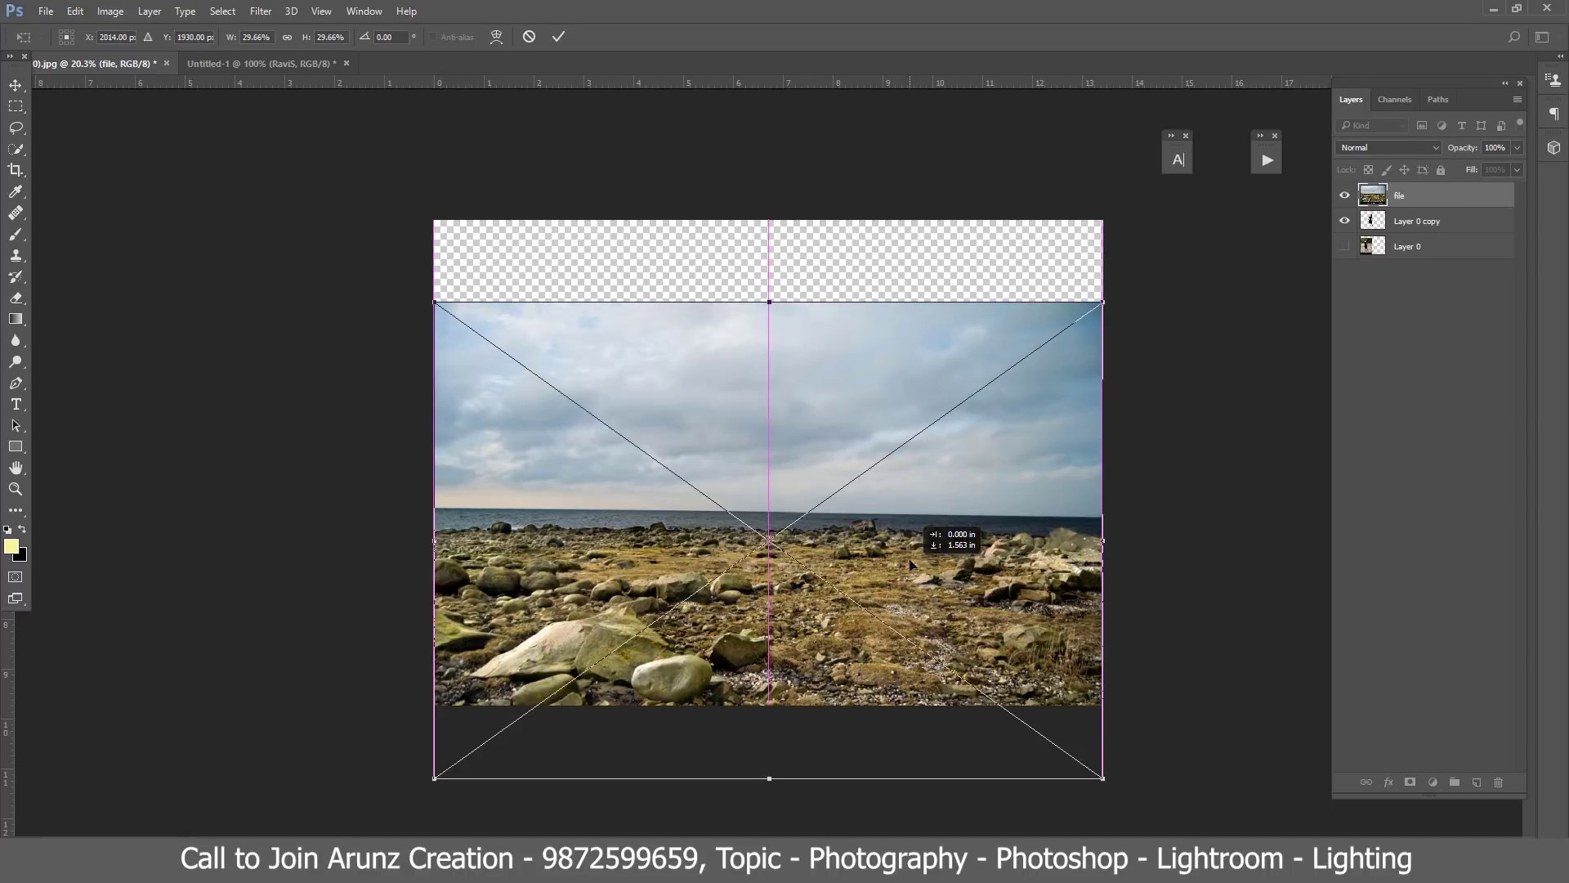
pyautogui.rightClick(910, 562)
pyautogui.click(980, 787)
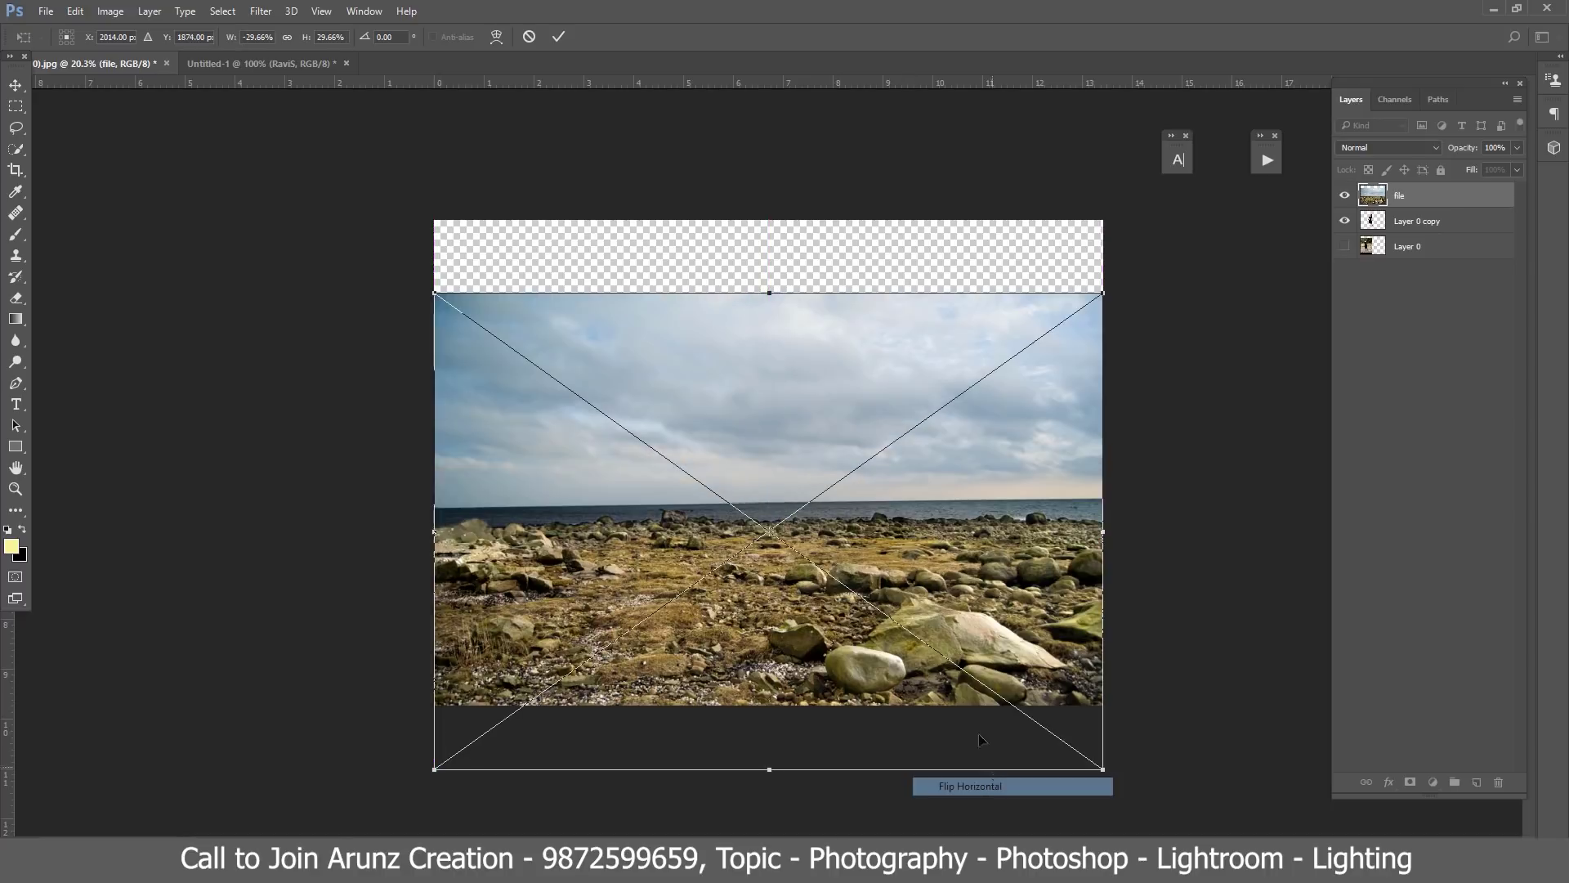
pyautogui.moveTo(964, 634); pyautogui.dragTo(714, 619)
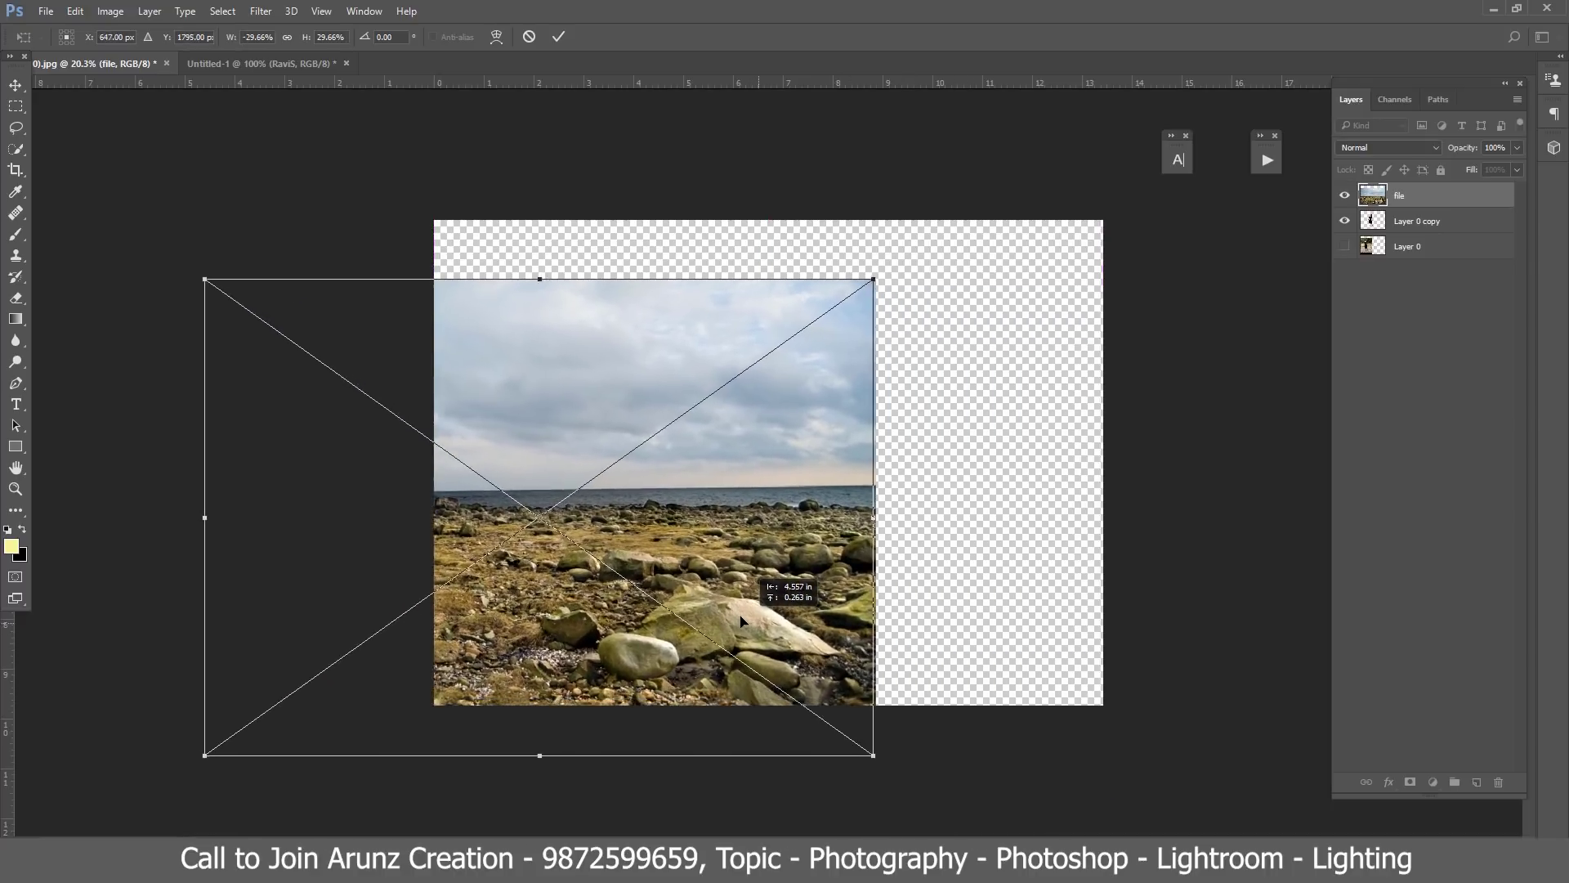
pyautogui.press('Return')
# Step: Bring the woman's layer above the beach, flip her, and stand her on the large rock
pyautogui.hotkey('ctrl', ']')
pyautogui.scroll(1, 768, 463)
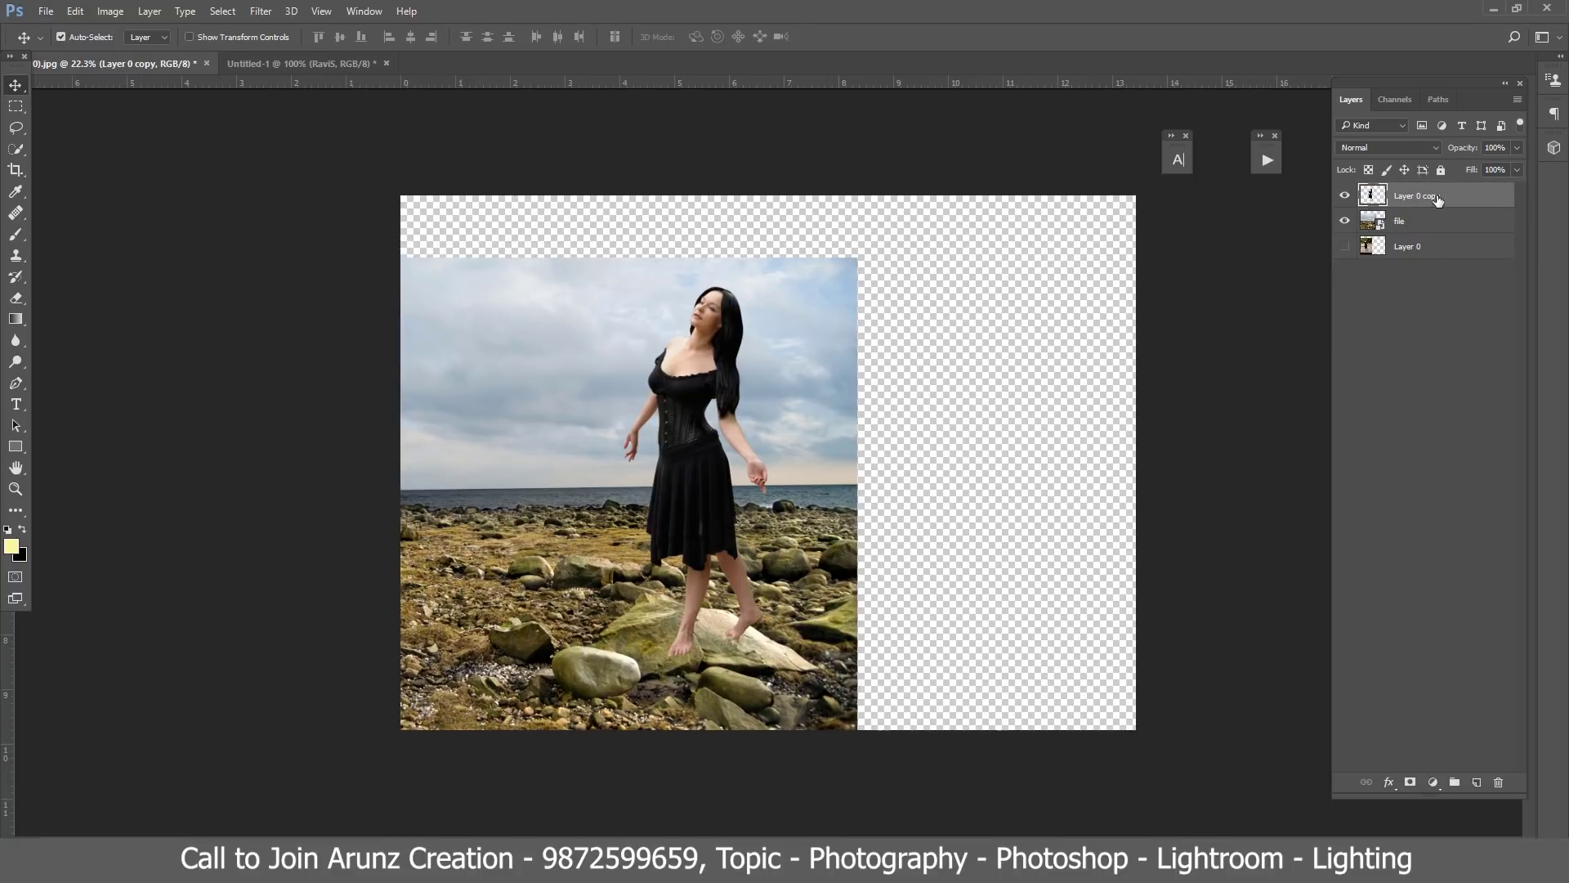
pyautogui.hotkey('ctrl', 't')
pyautogui.rightClick(709, 391)
pyautogui.click(776, 632)
pyautogui.moveTo(752, 343)
pyautogui.mouseDown()
pyautogui.moveTo(830, 375)
pyautogui.moveTo(834, 393)
pyautogui.mouseUp()
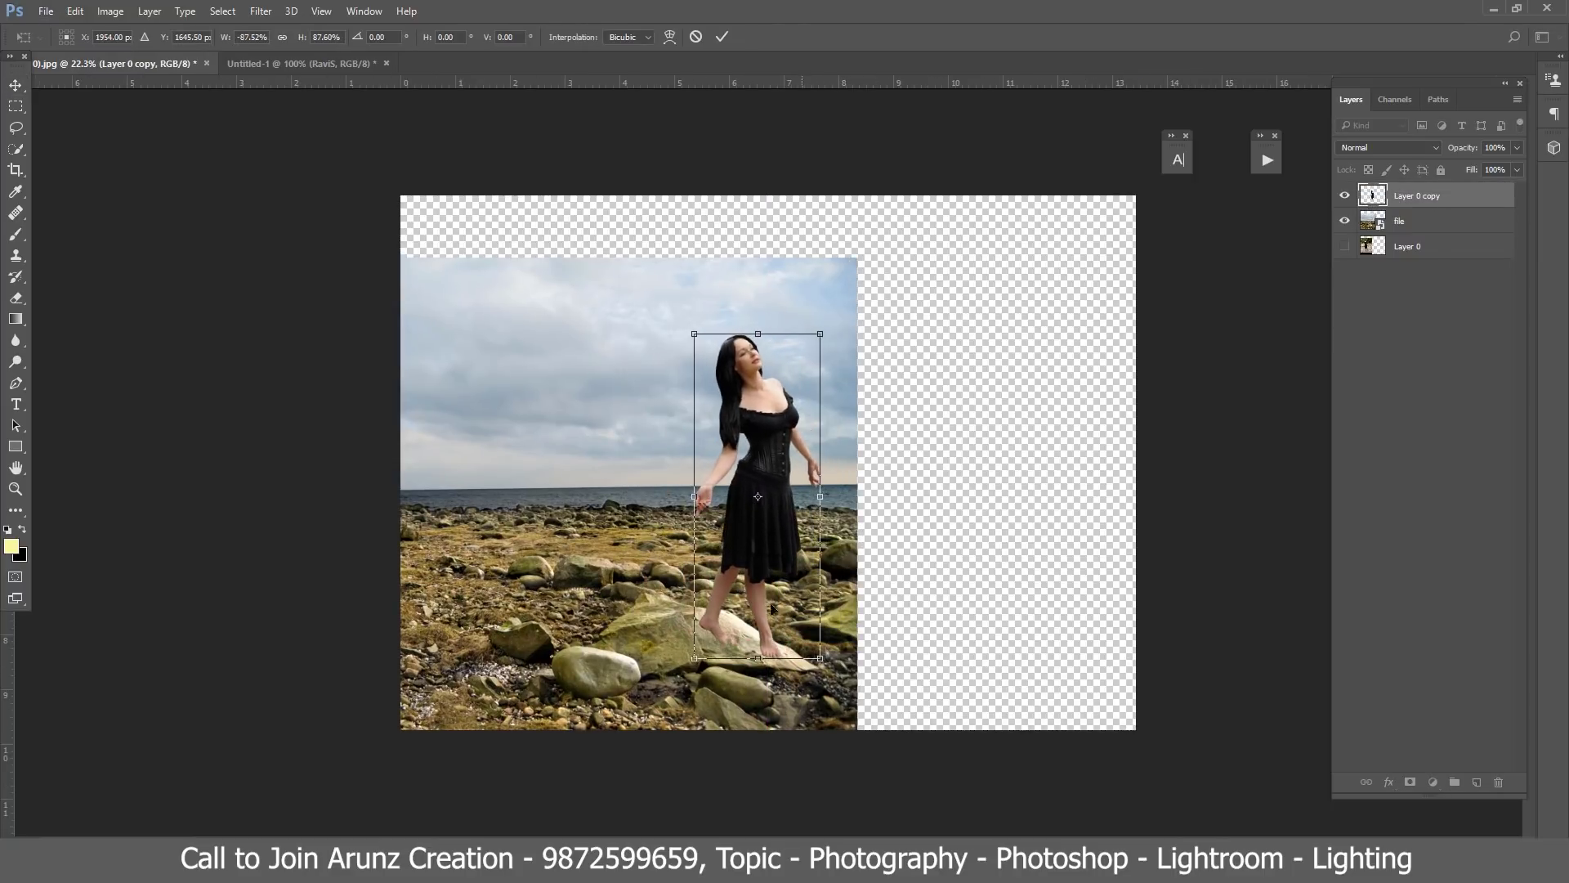
pyautogui.press('Return')
# Step: Widen the beach layer toward the left and skew it slightly
pyautogui.scroll(3, 750, 695)
pyautogui.rightClick(631, 587)
pyautogui.click(650, 596)
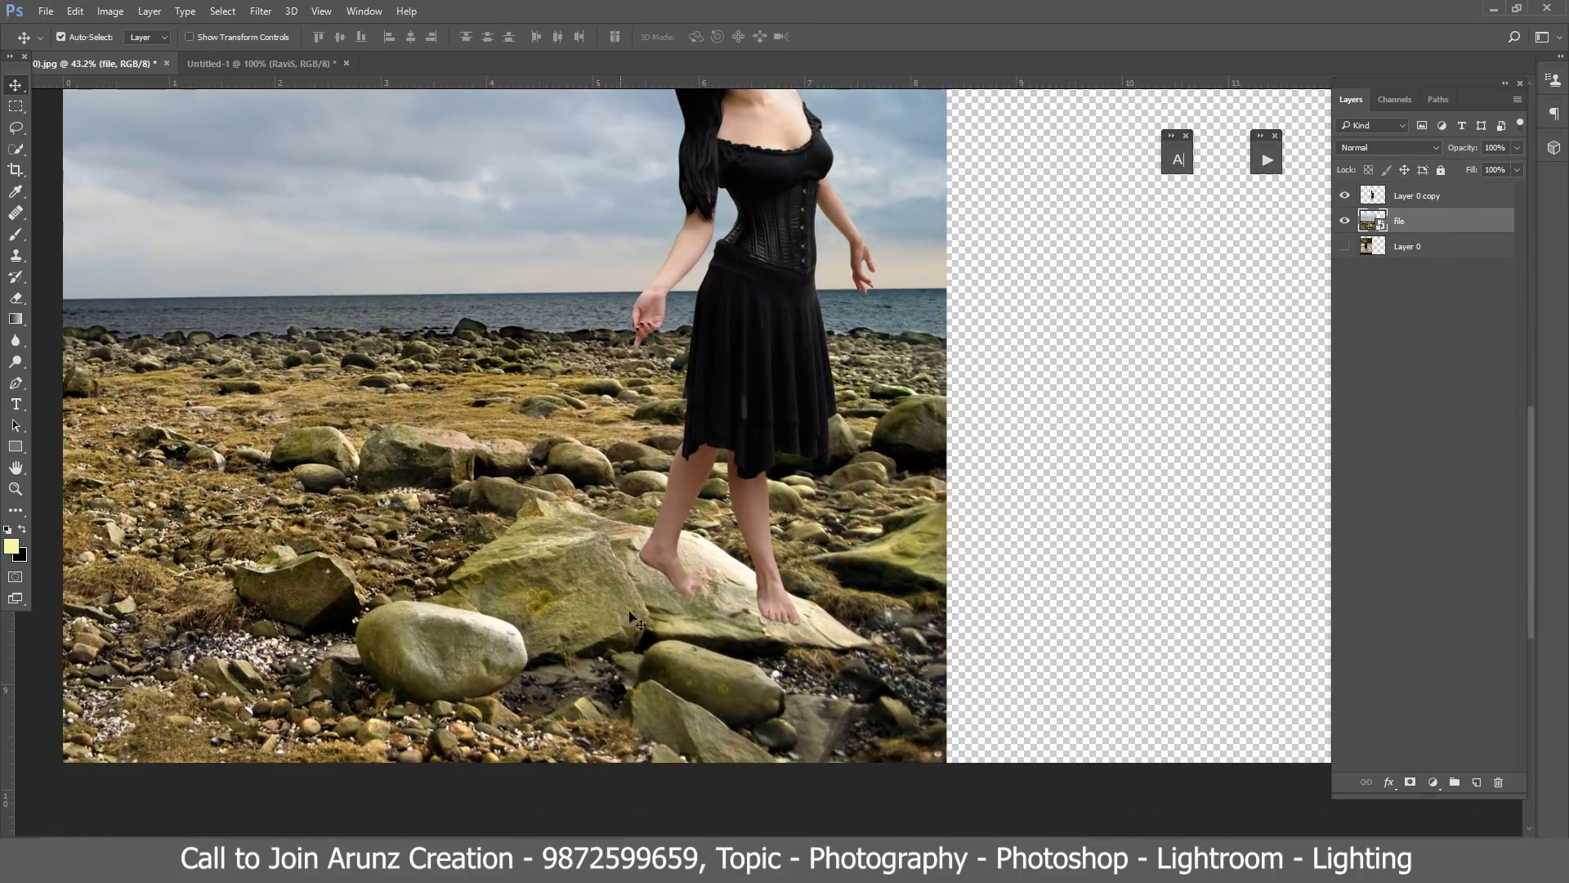
pyautogui.hotkey('ctrl', 't')
pyautogui.scroll(-2, 622, 563)
pyautogui.scroll(-1, 621, 560)
pyautogui.scroll(-1, 507, 581)
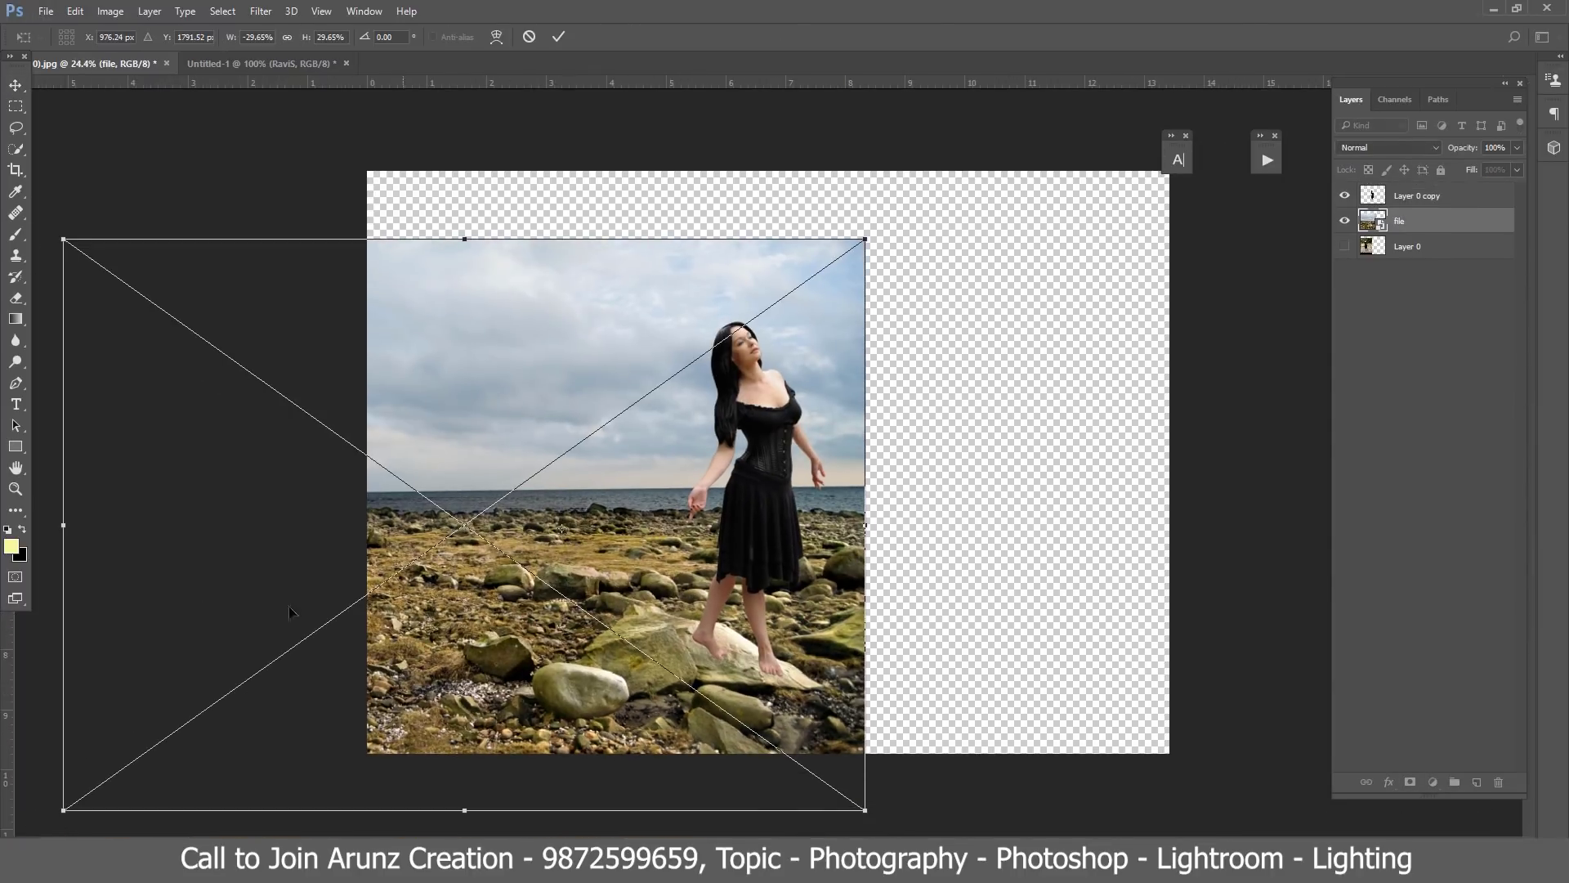
pyautogui.moveTo(62, 526); pyautogui.dragTo(33, 540)
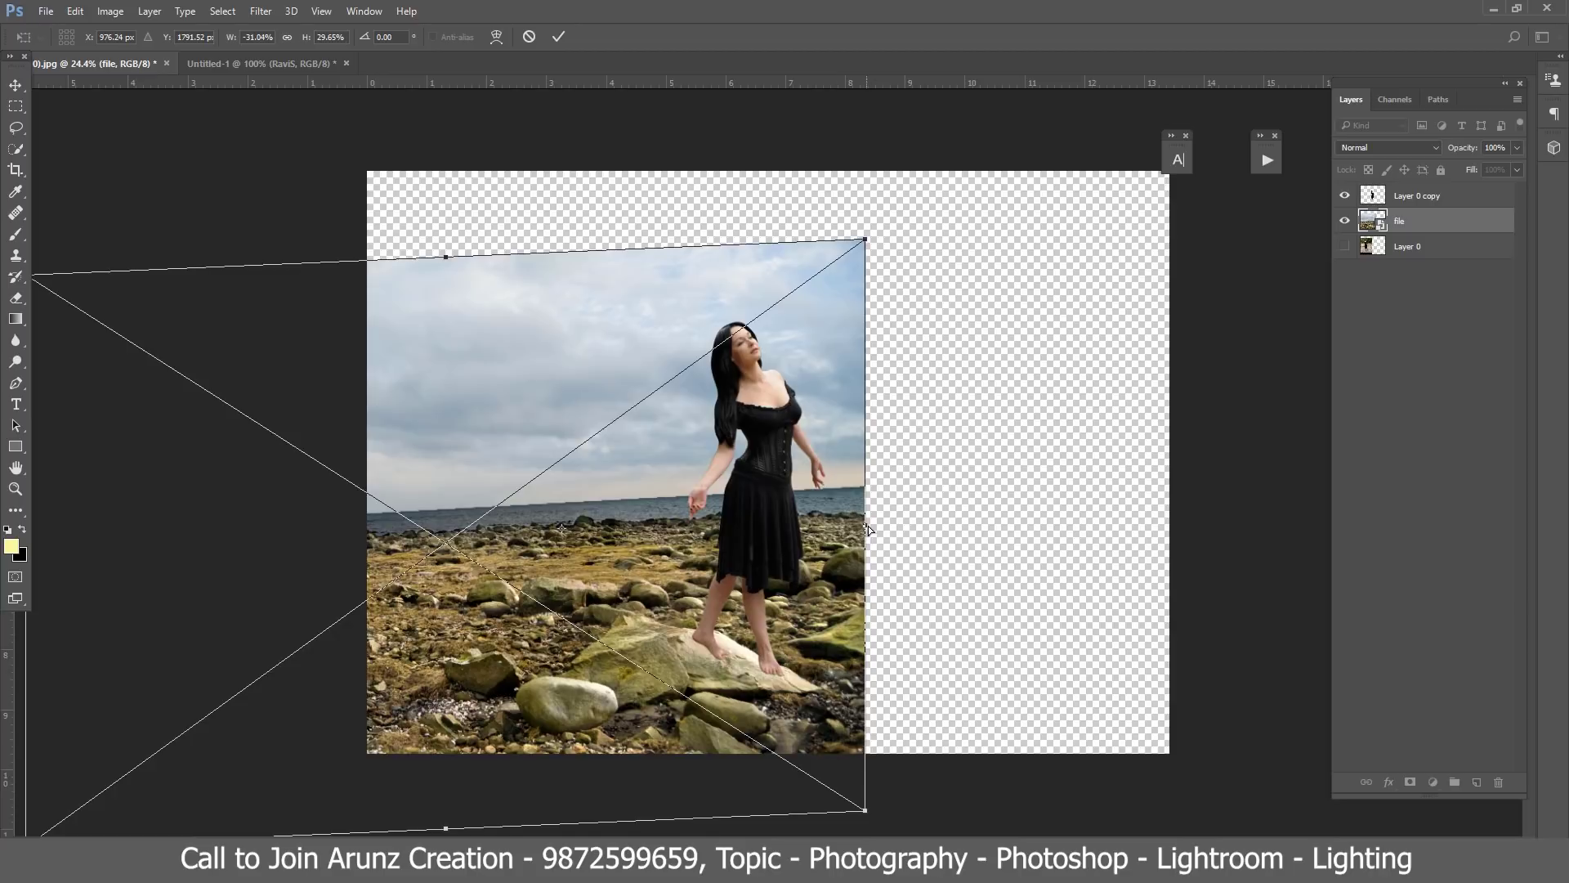
pyautogui.moveTo(867, 525); pyautogui.dragTo(869, 528)
pyautogui.scroll(-1, 766, 462)
pyautogui.press('Return')
# Step: Duplicate the beach layer and hide the copy
pyautogui.hotkey('ctrl', 'j')
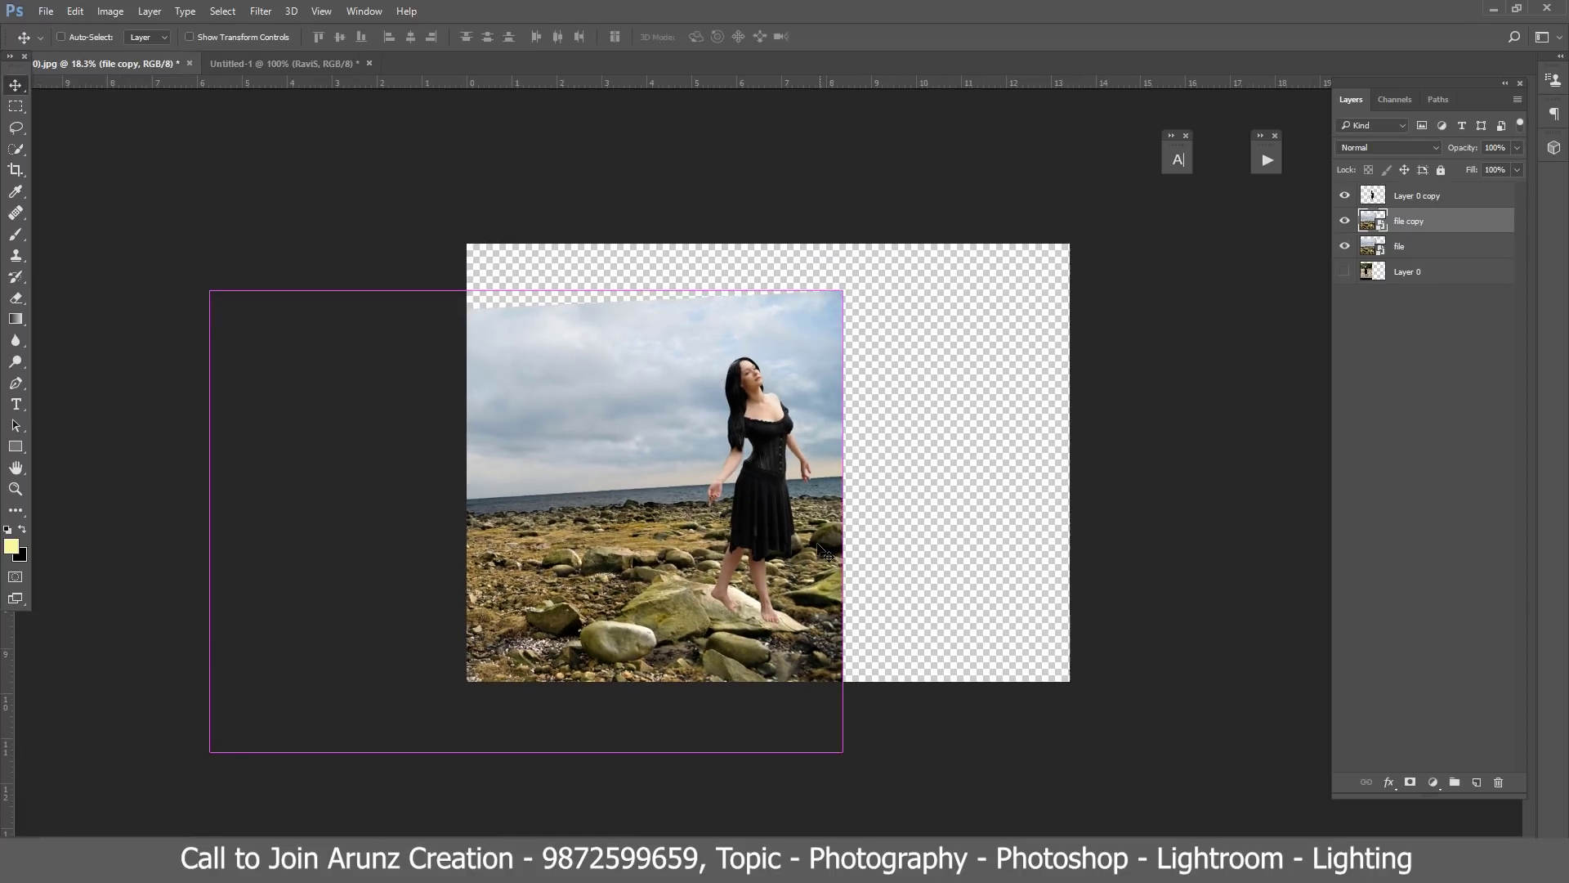
pyautogui.hotkey('ctrl', 't')
pyautogui.press('Return')
pyautogui.click(1345, 221)
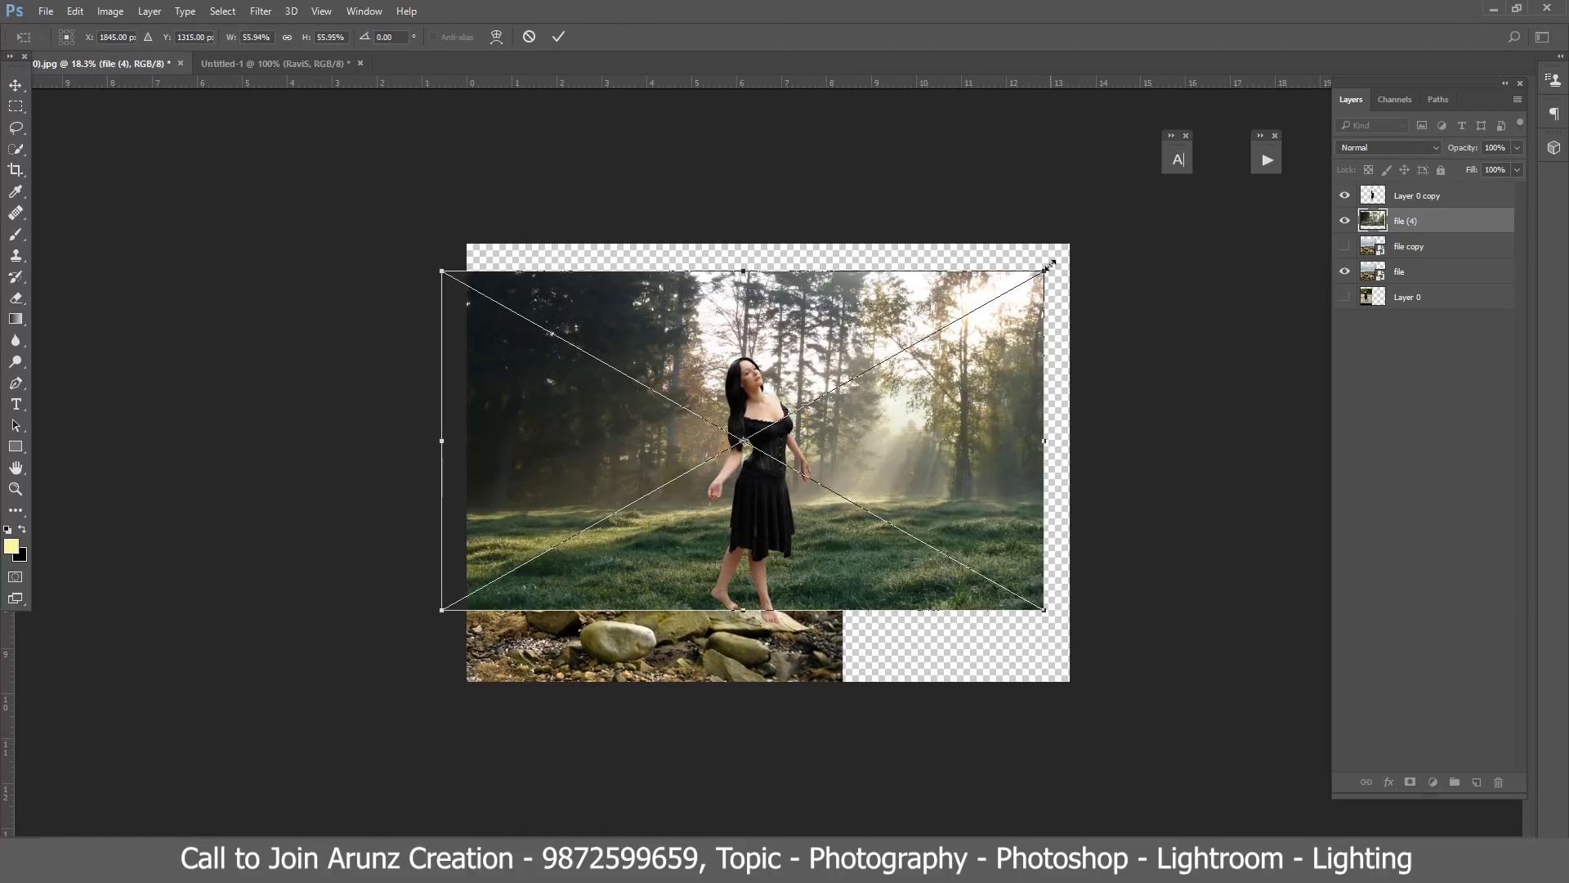
# Step: Scale and move the forest photo until it covers the whole canvas
pyautogui.moveTo(1057, 257); pyautogui.dragTo(1196, 186)
pyautogui.moveTo(1110, 360); pyautogui.dragTo(1065, 303)
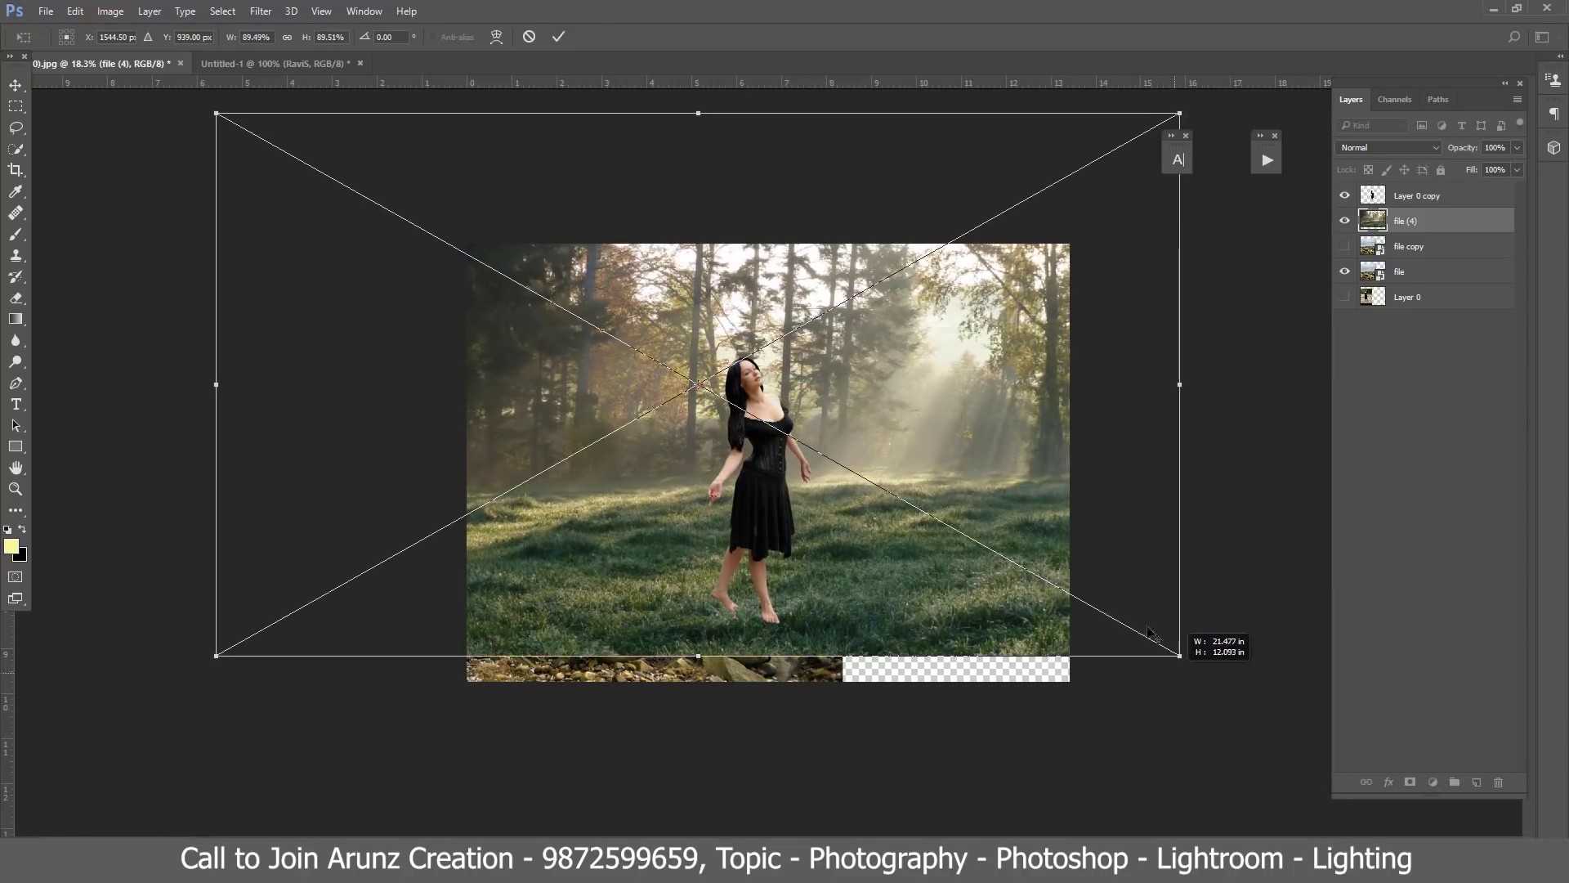
pyautogui.moveTo(1151, 646); pyautogui.dragTo(1174, 685)
pyautogui.press('Return')
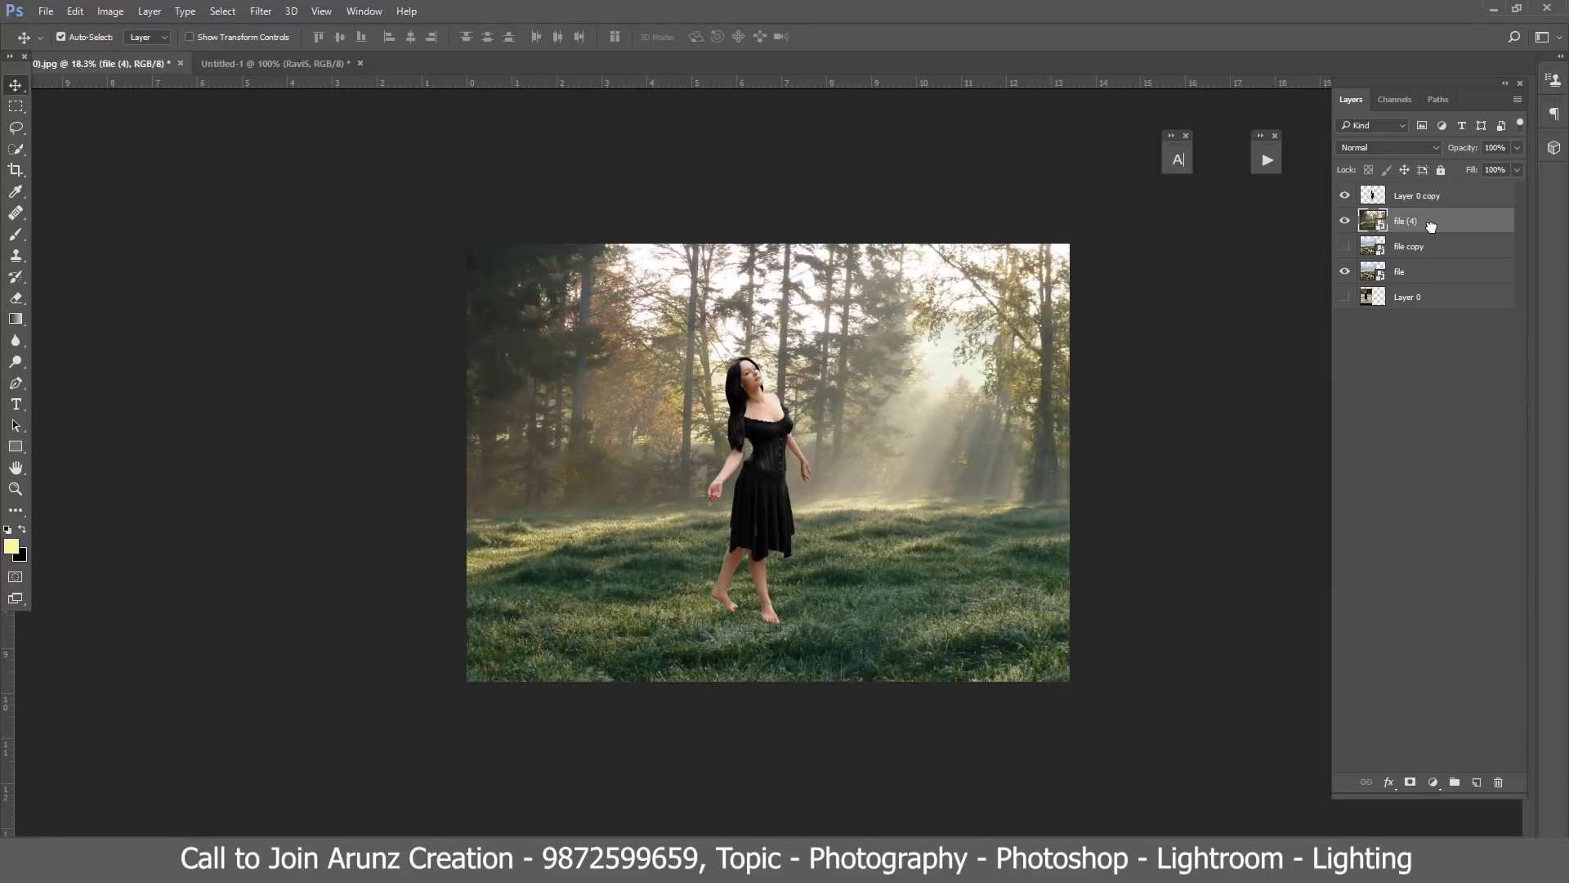
# Step: Reorder layers so the forest (file (4)) sits above the beach and below the woman
pyautogui.moveTo(1418, 195); pyautogui.dragTo(1386, 278)
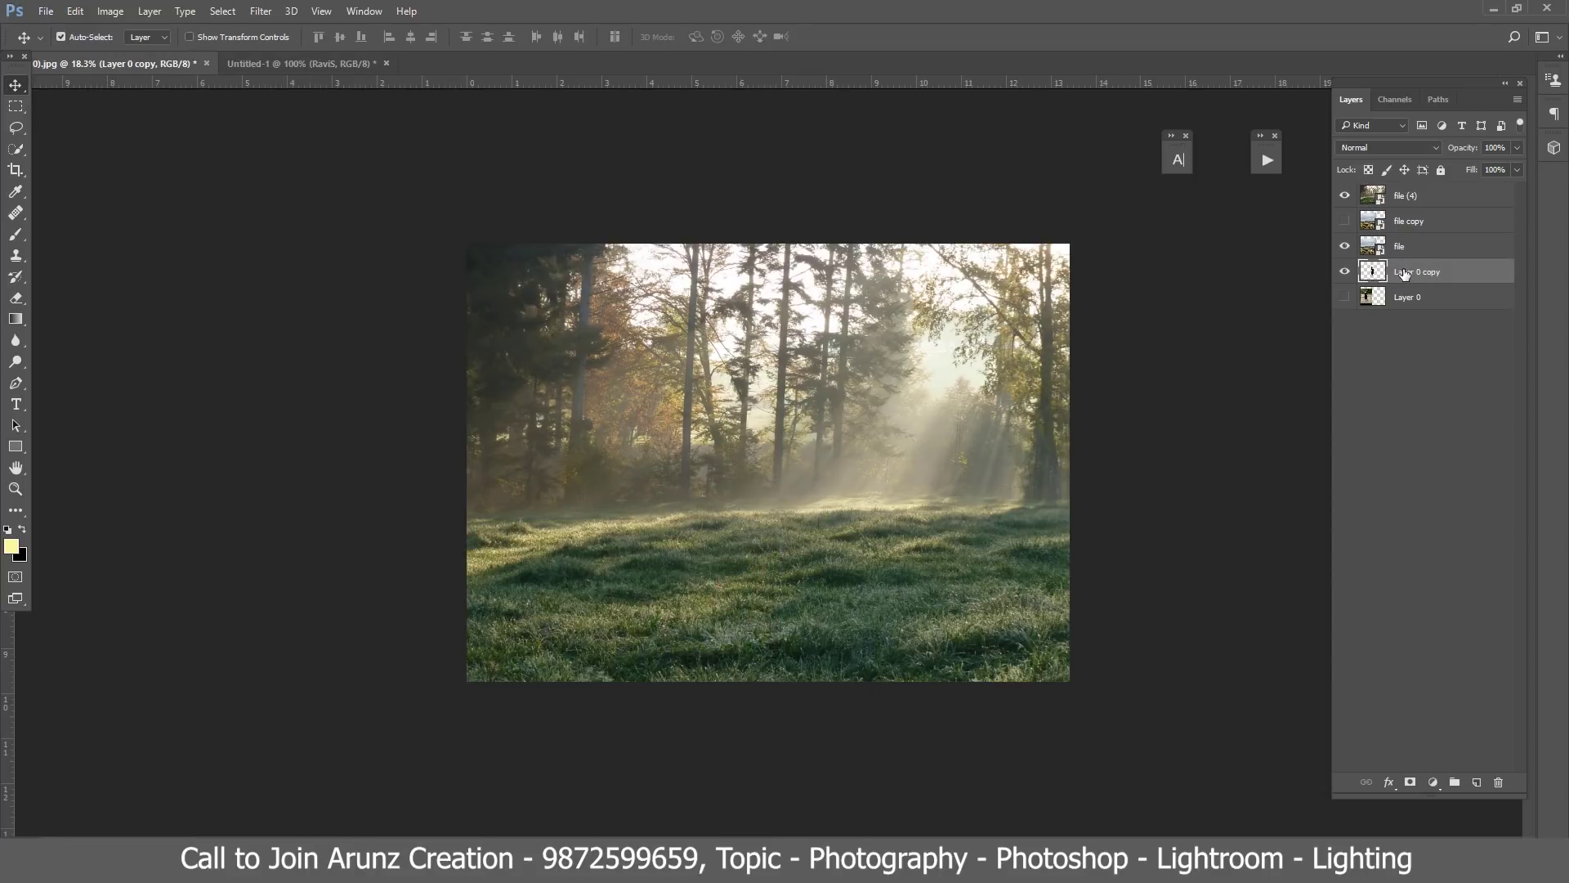
pyautogui.moveTo(1421, 198)
pyautogui.mouseDown()
pyautogui.moveTo(1399, 271)
pyautogui.moveTo(1400, 221)
pyautogui.mouseUp()
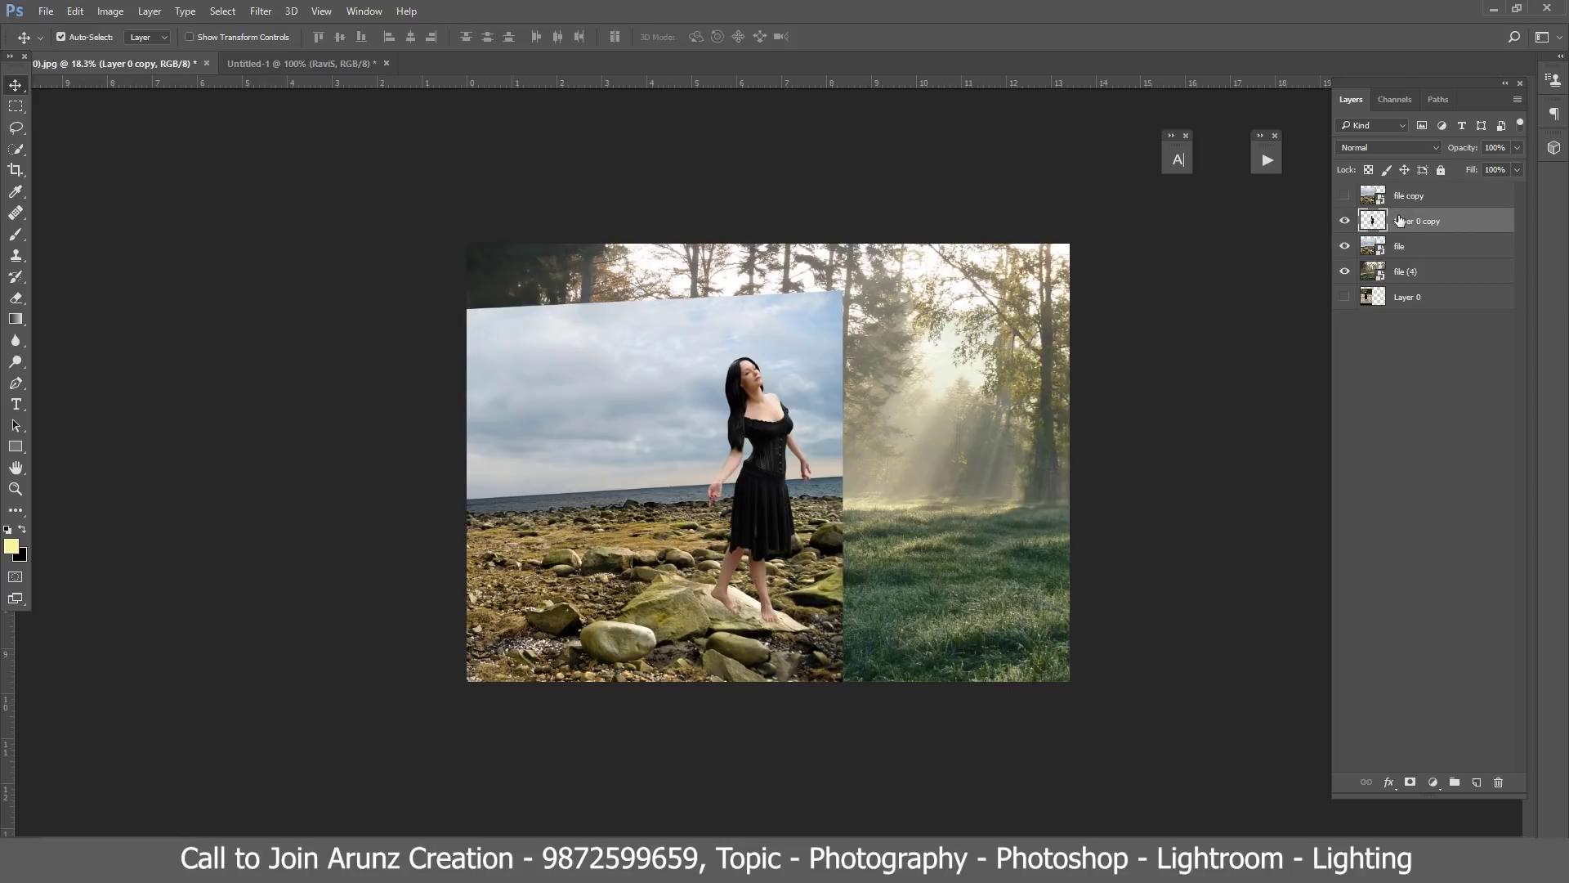
pyautogui.click(1399, 249)
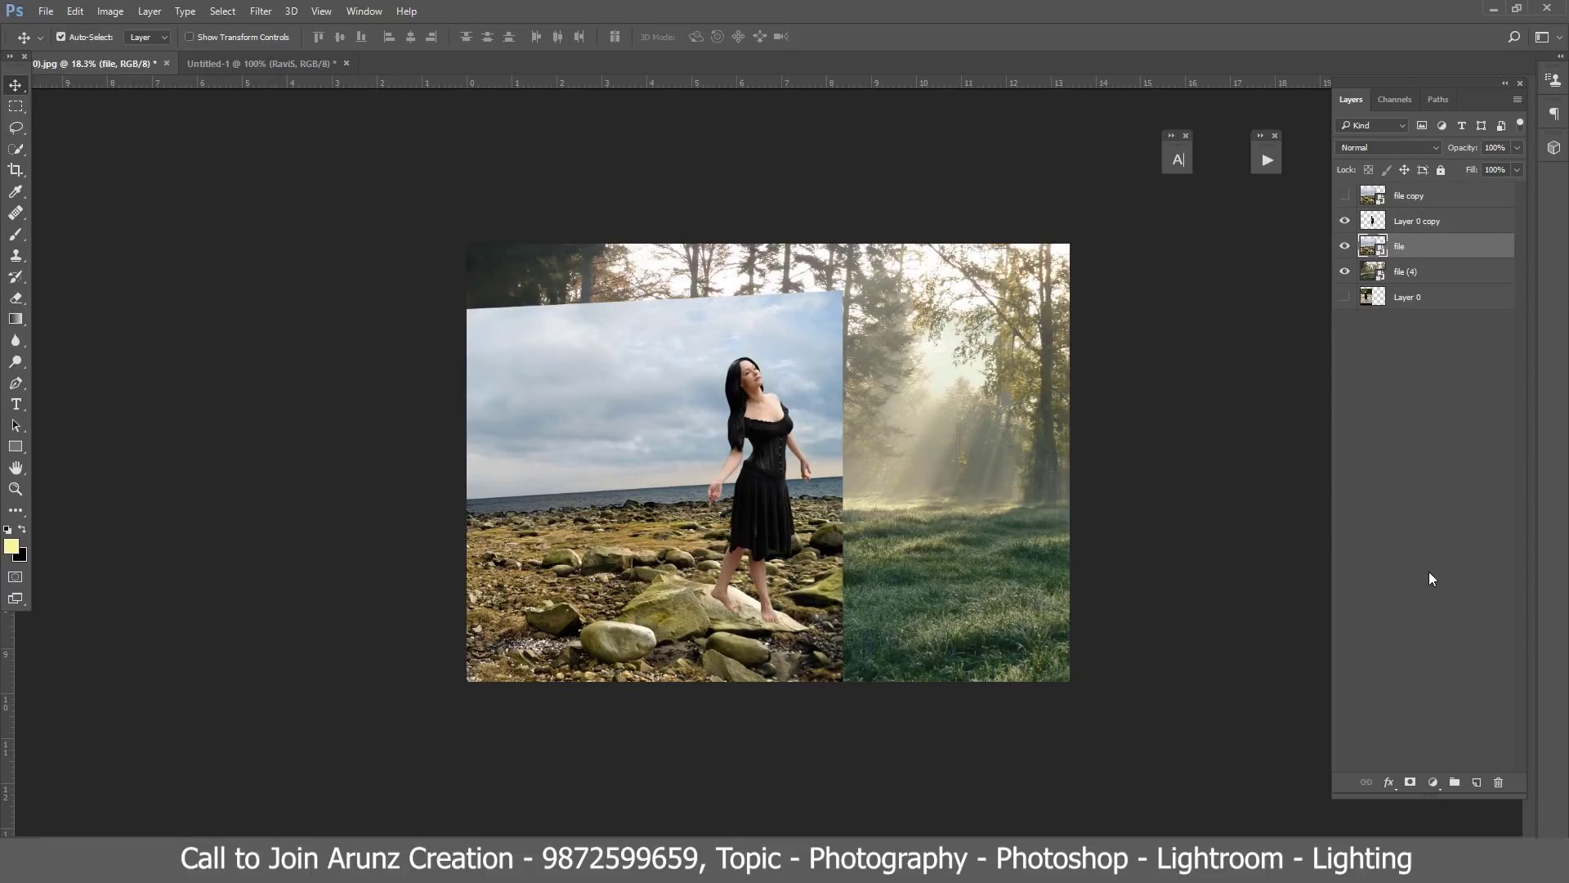
pyautogui.moveTo(1405, 274); pyautogui.dragTo(1402, 238)
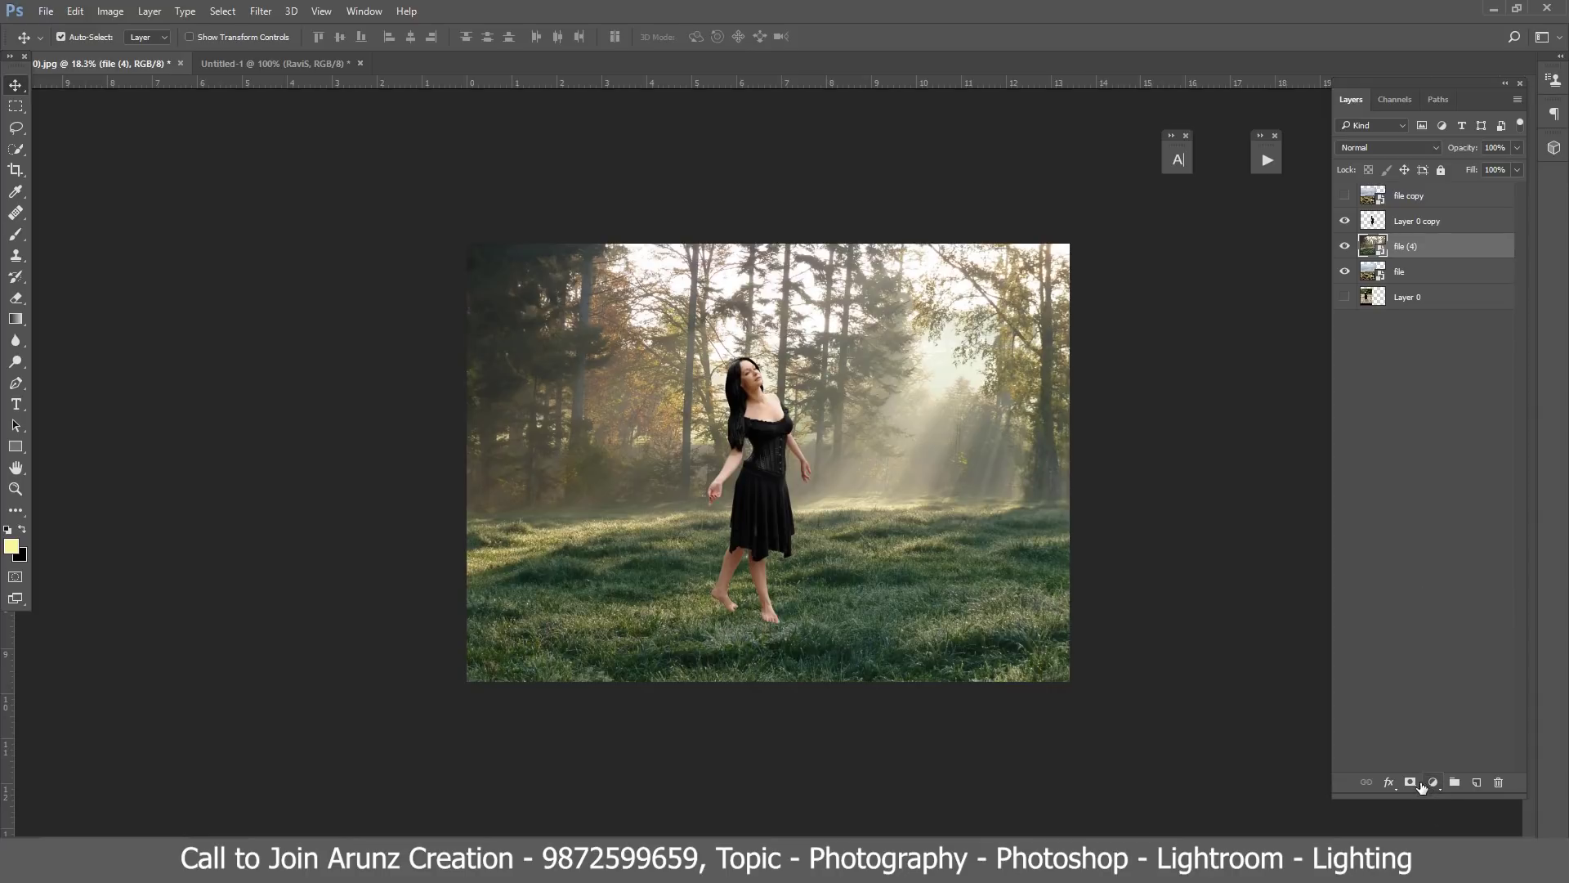
# Step: Try a gradient mask on the forest layer, then move it below the beach and delete the mask
pyautogui.click(1412, 783)
pyautogui.click(15, 320)
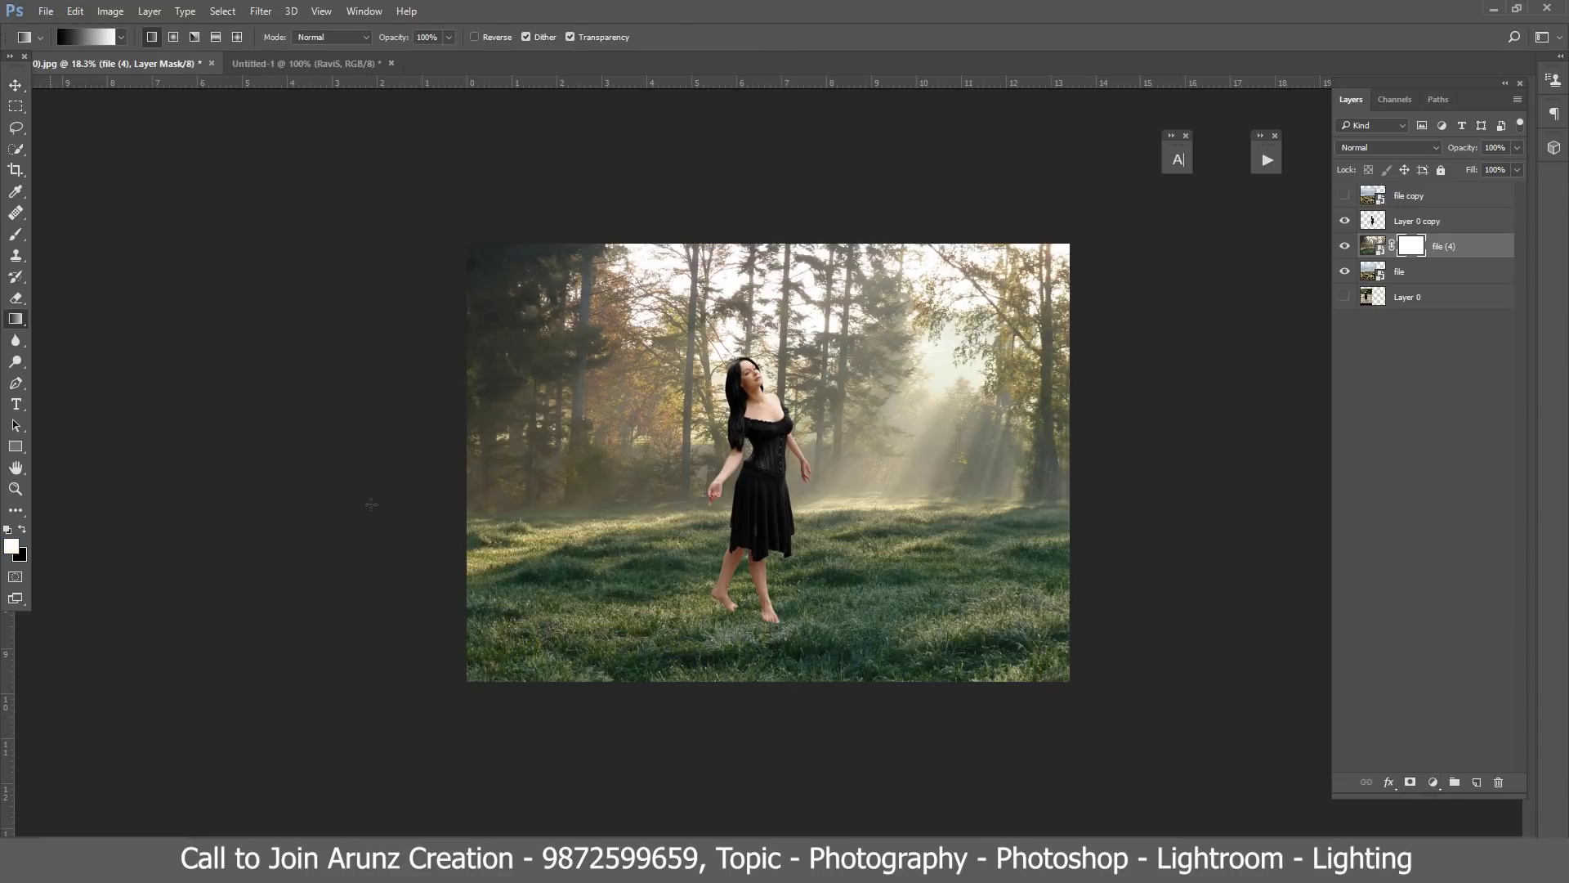
pyautogui.moveTo(786, 481); pyautogui.dragTo(787, 679)
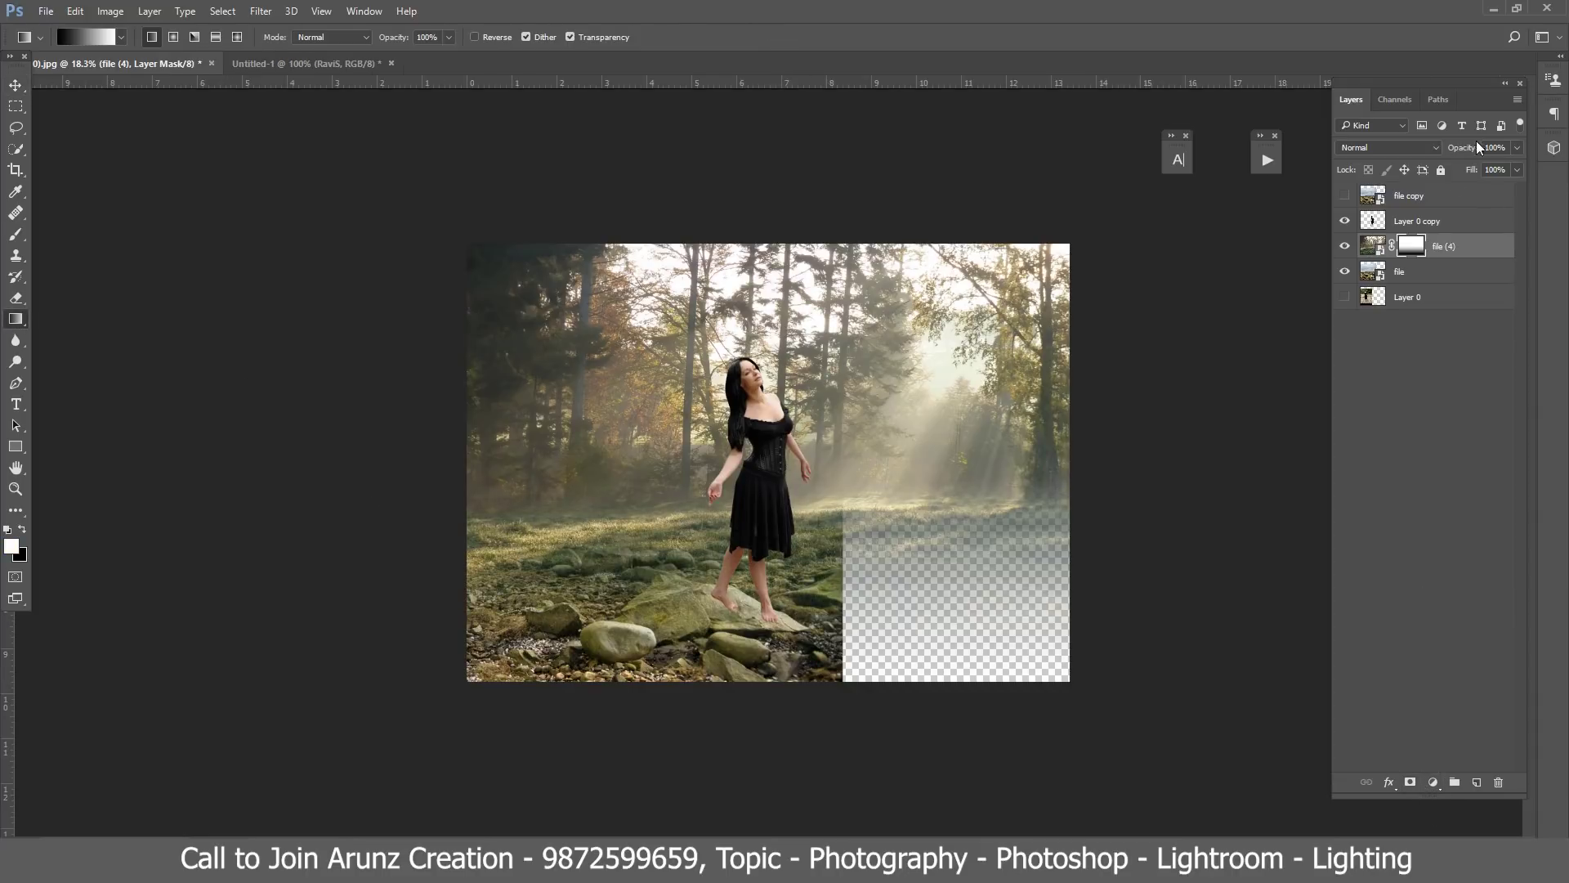
pyautogui.moveTo(1444, 246); pyautogui.dragTo(1444, 282)
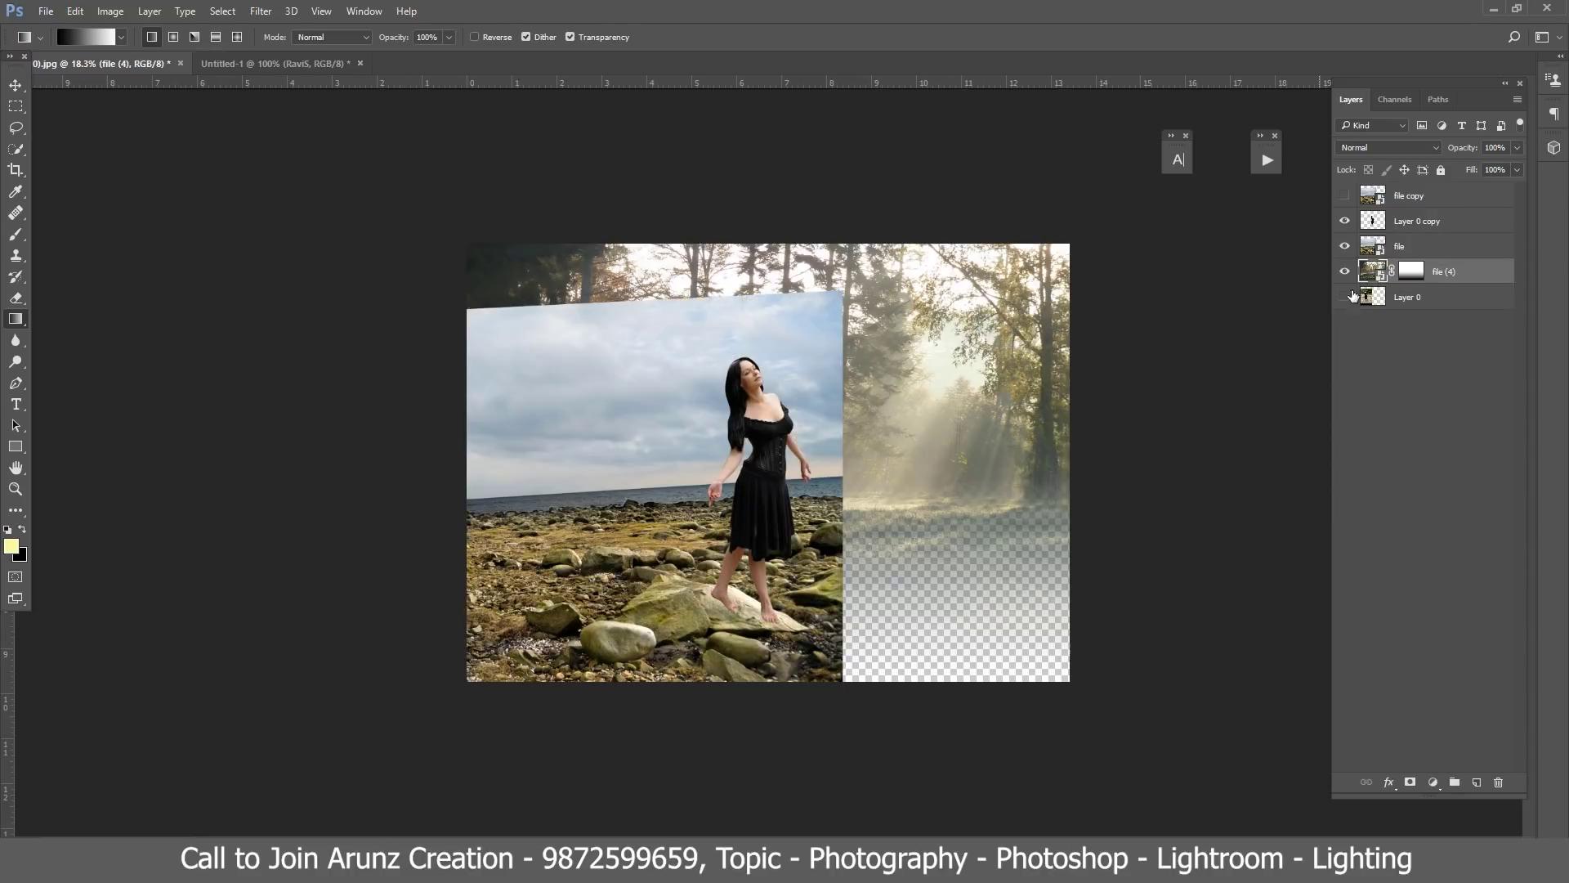
pyautogui.rightClick(1414, 280)
pyautogui.click(1381, 309)
# Step: Gradient-mask the beach layer's top and paint black to restore grass right of the woman
pyautogui.click(1406, 248)
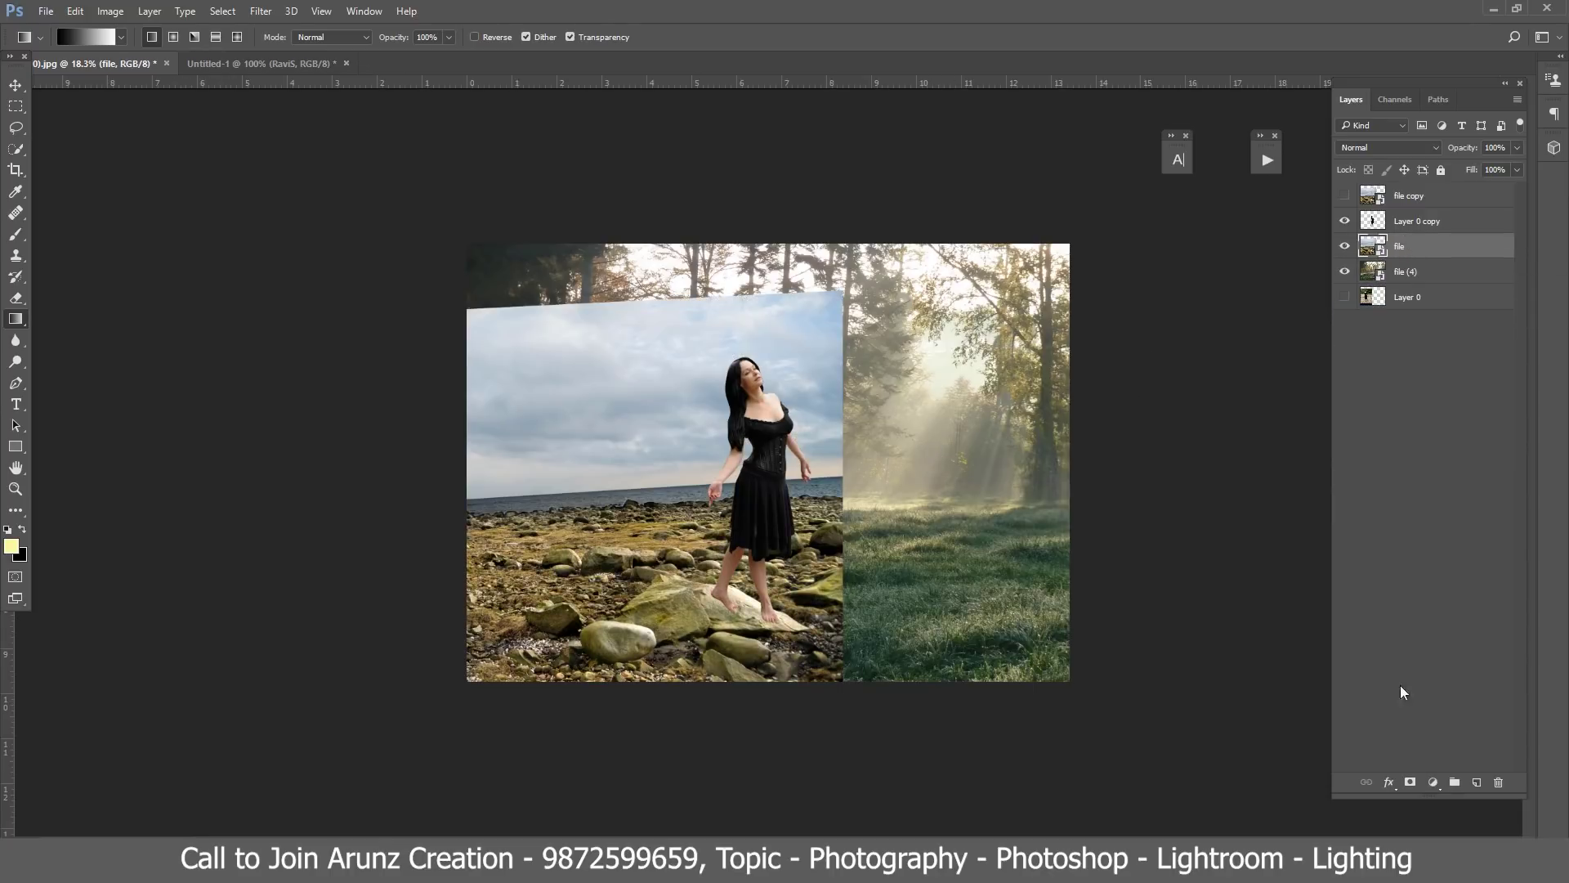
pyautogui.click(1410, 782)
pyautogui.moveTo(703, 486)
pyautogui.mouseDown()
pyautogui.moveTo(703, 554)
pyautogui.moveTo(724, 571)
pyautogui.mouseUp()
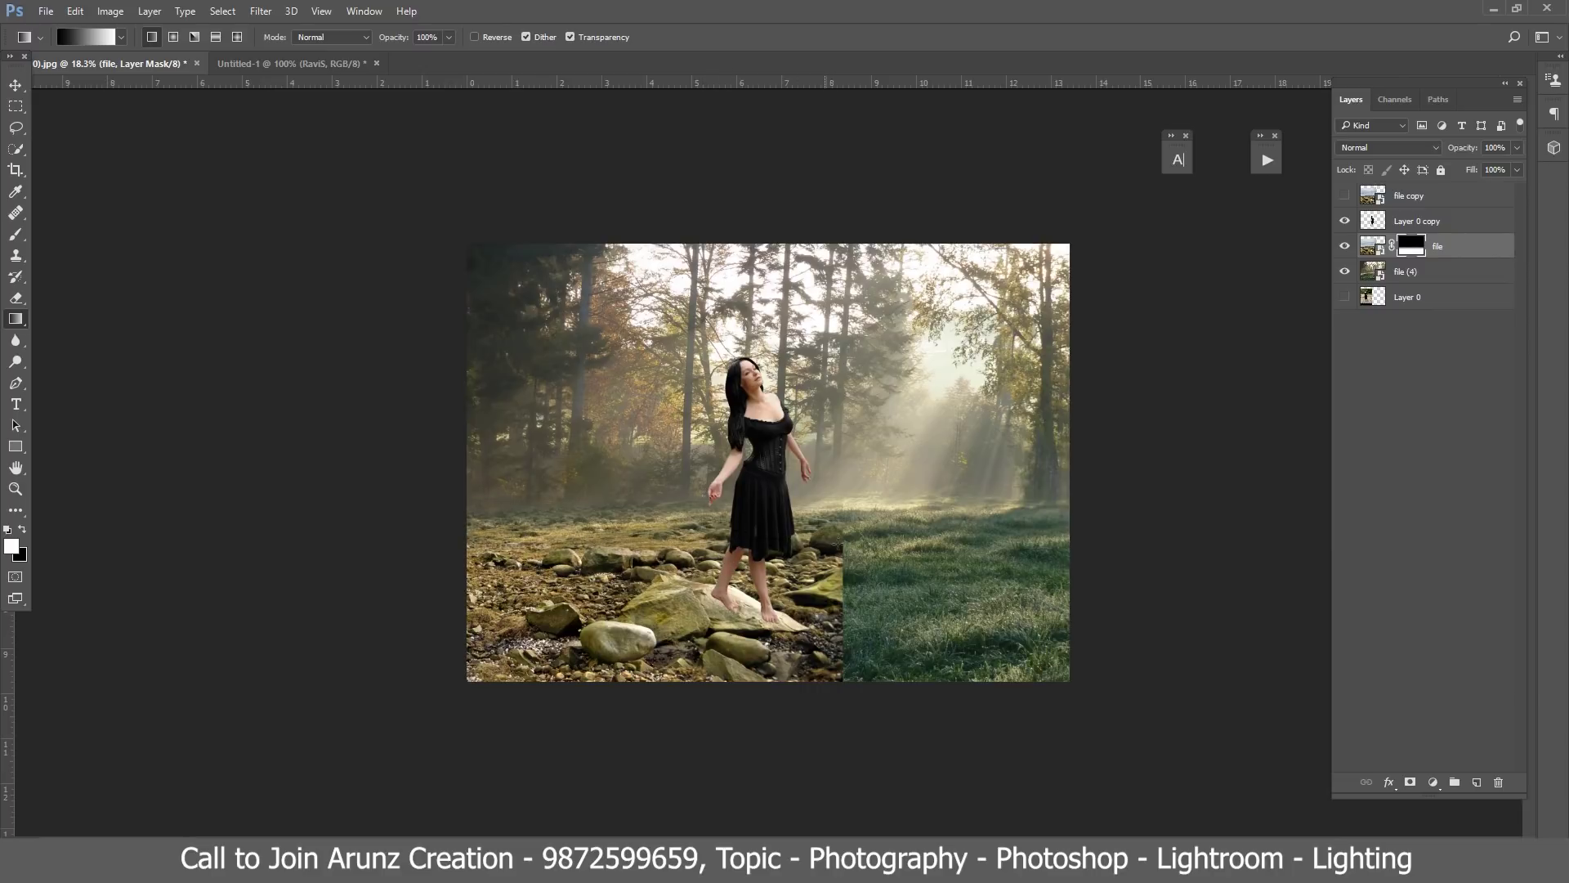
pyautogui.click(16, 234)
pyautogui.press('x')
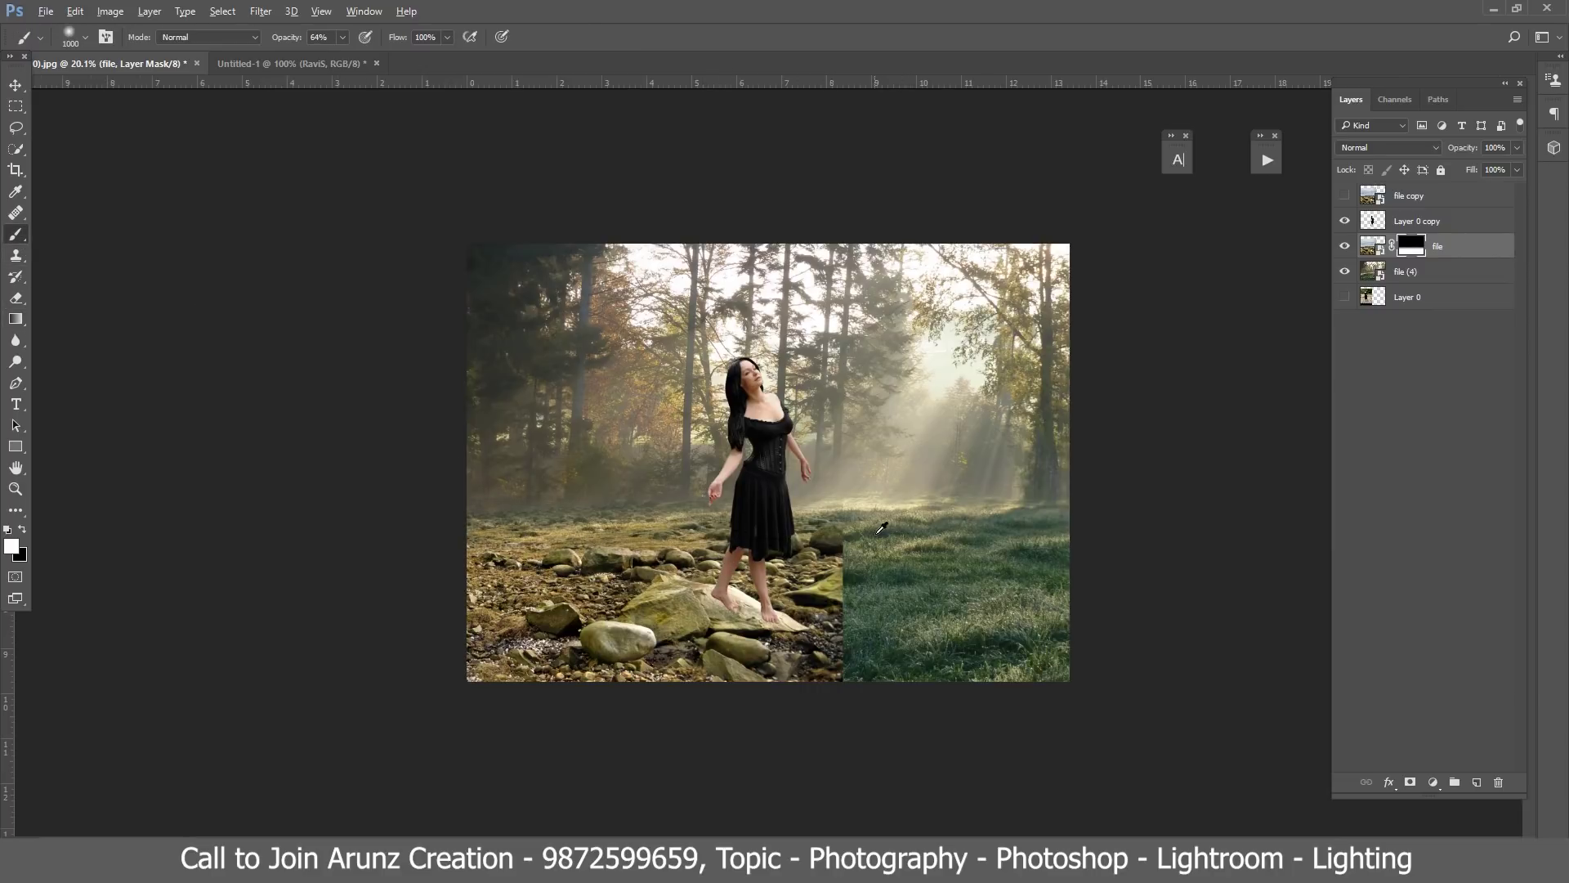
pyautogui.scroll(1, 883, 528)
pyautogui.moveTo(844, 523); pyautogui.dragTo(921, 597)
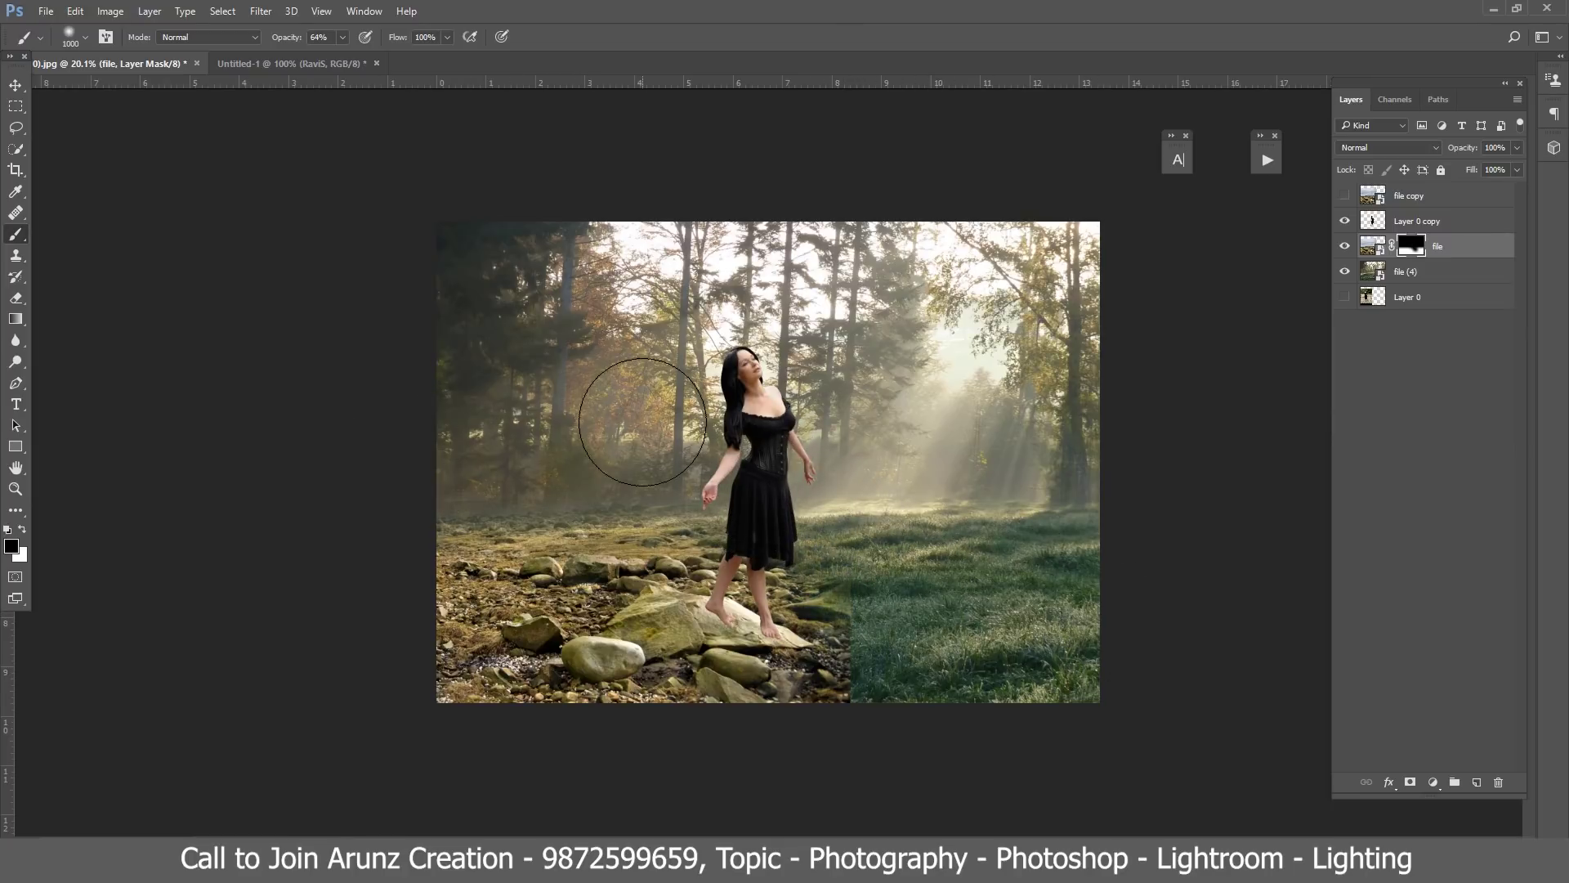
pyautogui.click(1410, 273)
# Step: Stretch the forest photo taller and wider to fill the frame
pyautogui.hotkey('ctrl', 't')
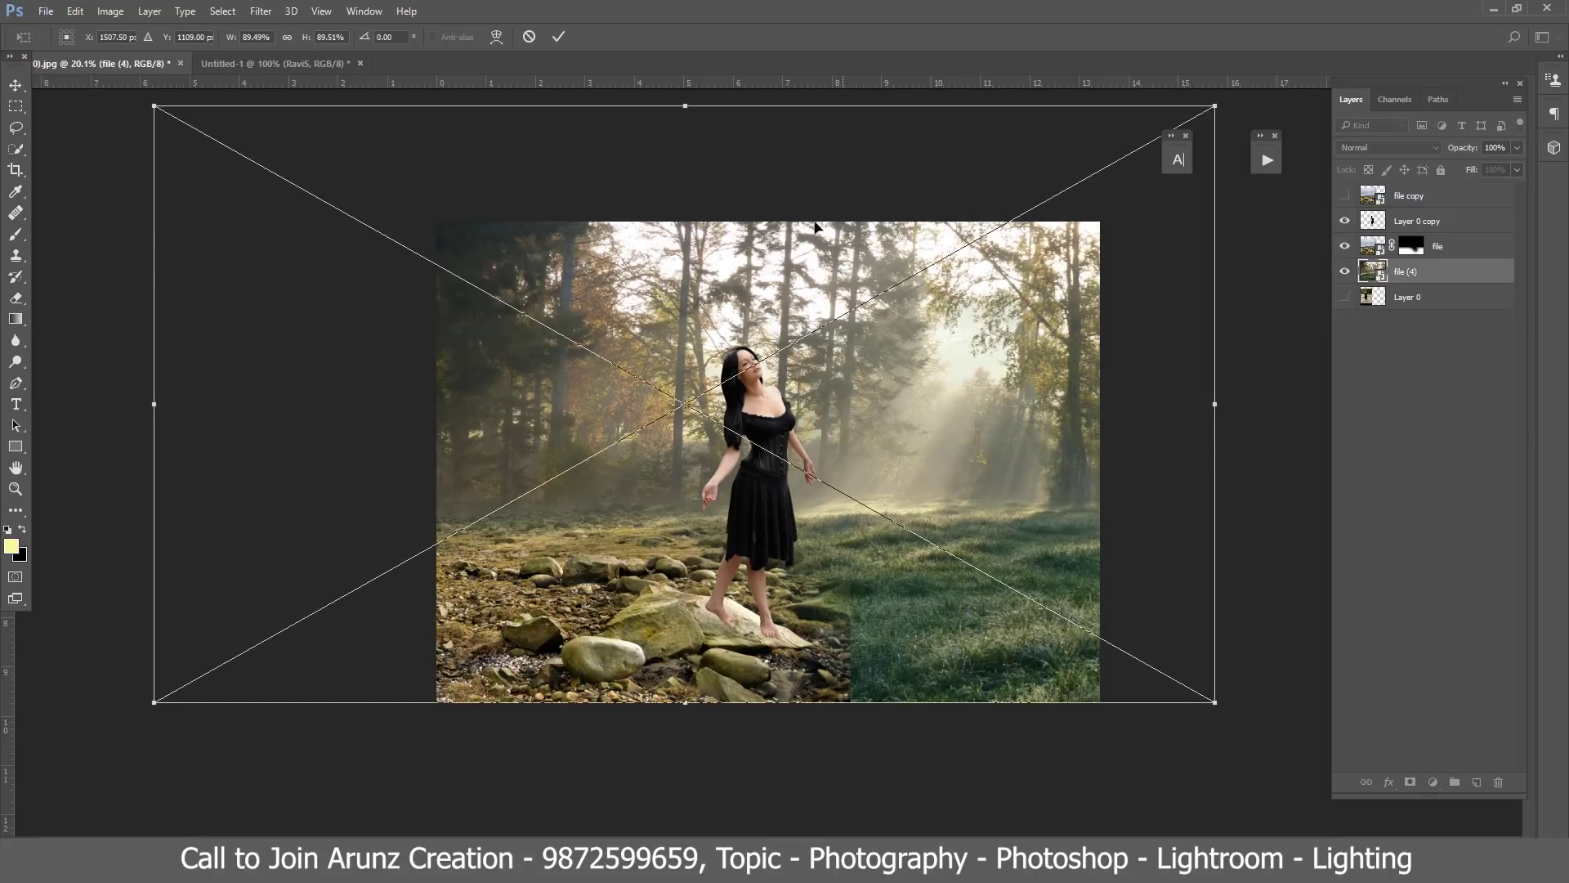
pyautogui.hotkey('ctrl', '-')
pyautogui.moveTo(701, 168); pyautogui.dragTo(703, 99)
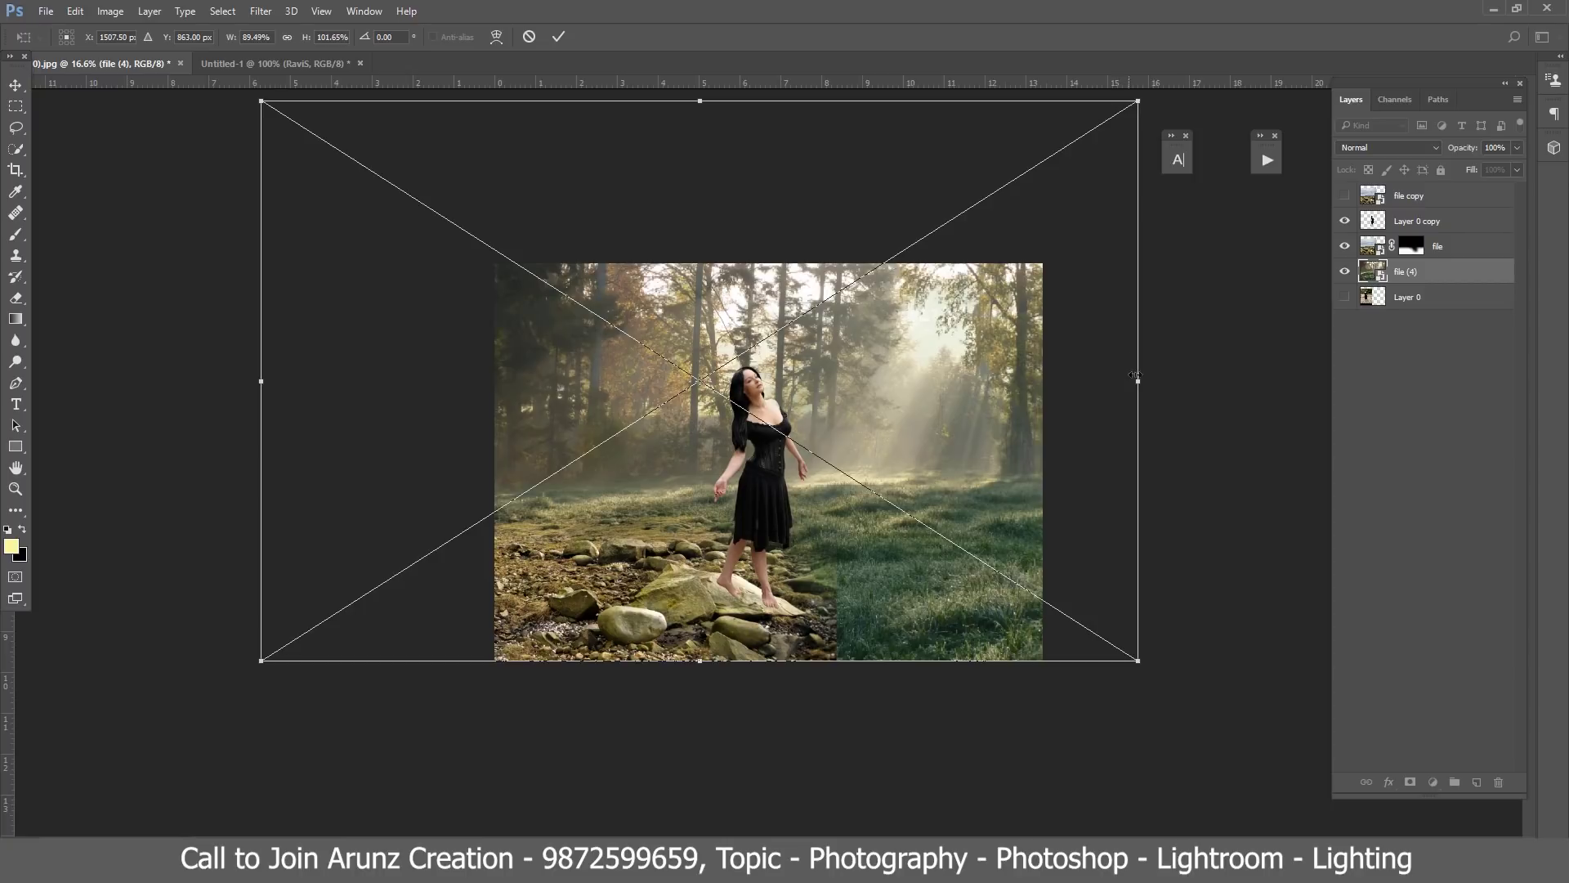
pyautogui.moveTo(1136, 376); pyautogui.dragTo(1163, 381)
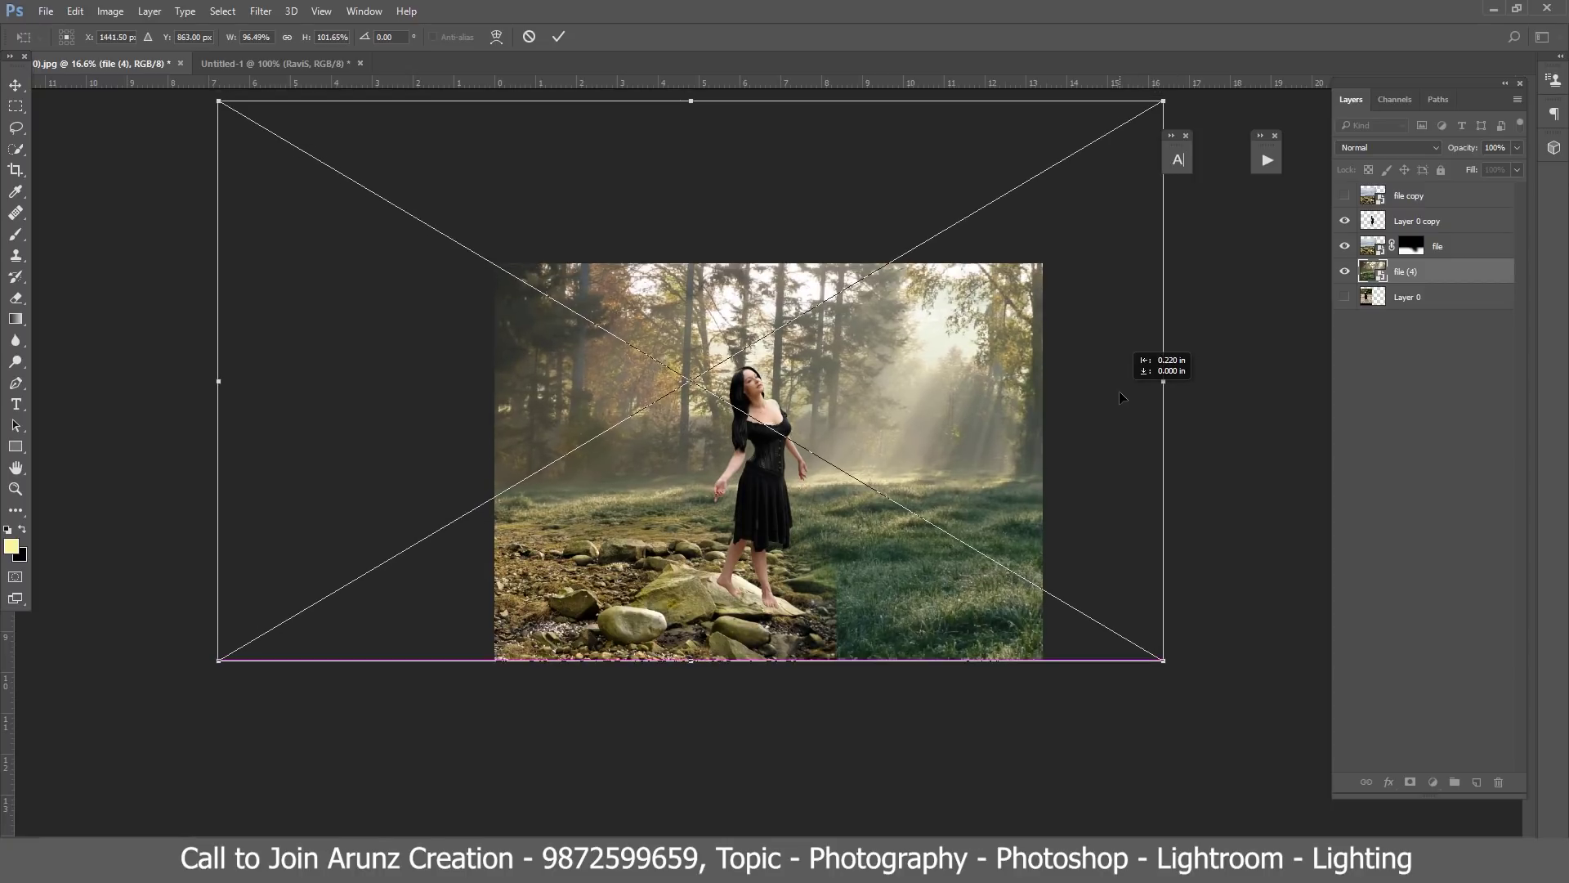
pyautogui.press('b')
# Step: Drag the mountain lake photo into the composite over the lower right
pyautogui.press('Return')
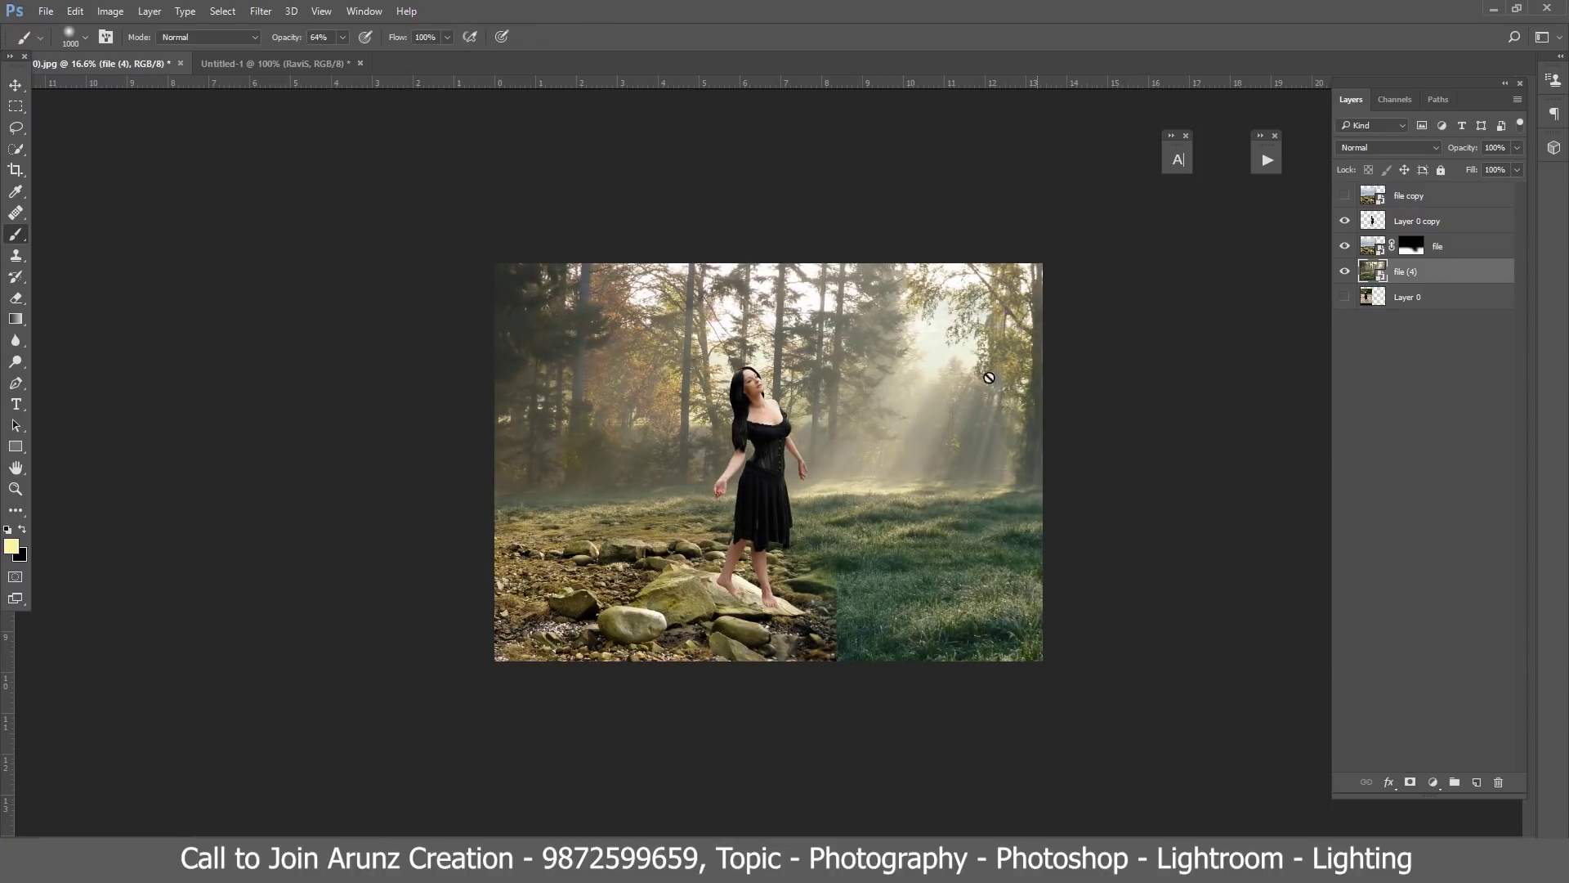
pyautogui.click(16, 86)
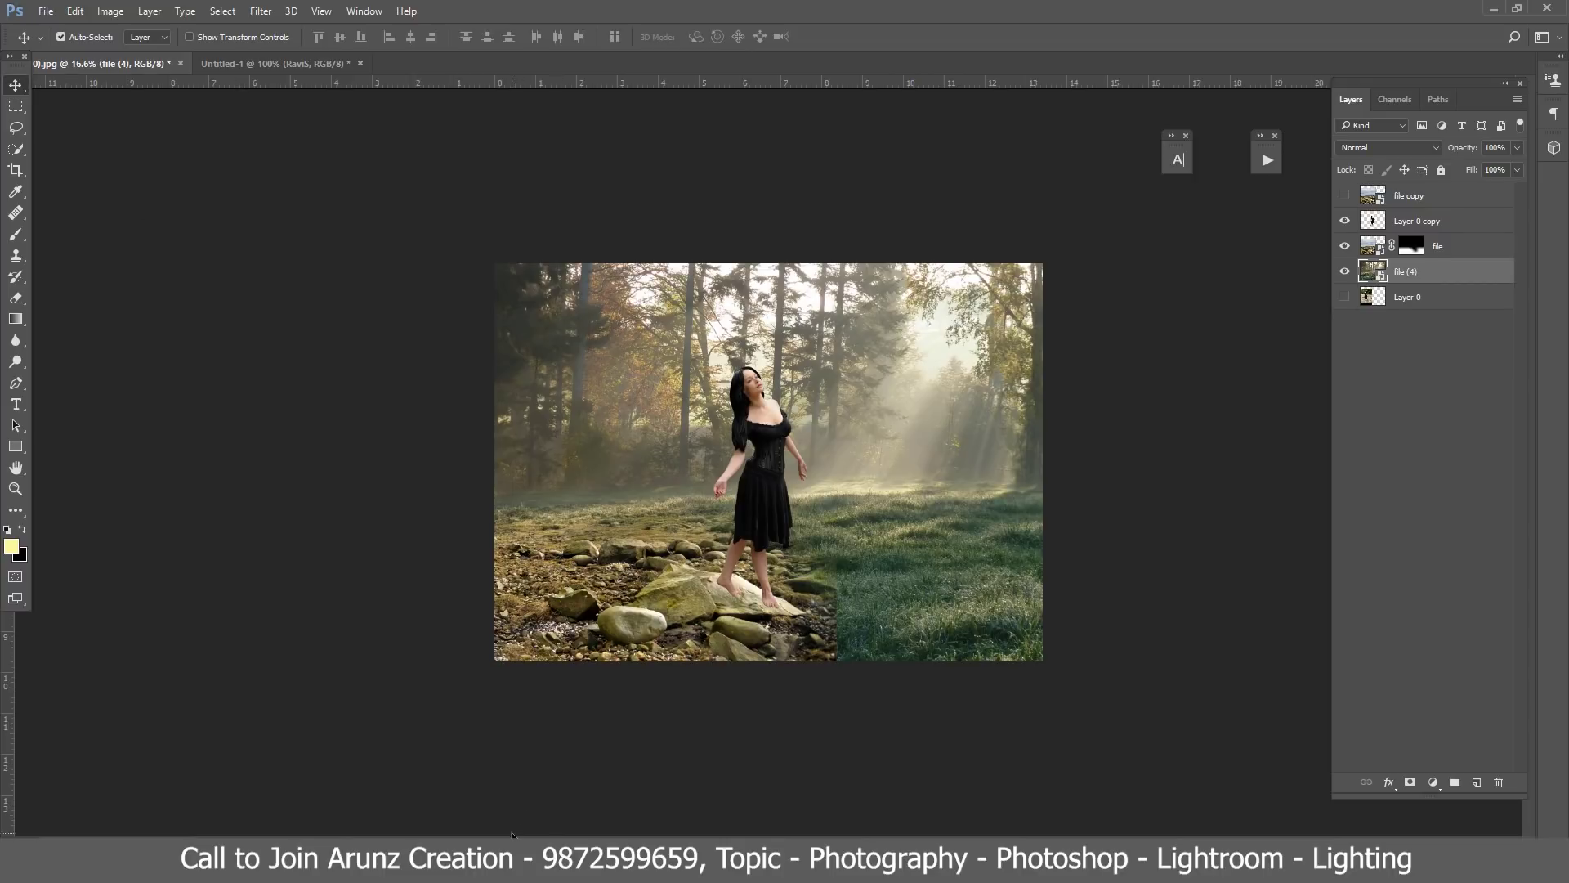
pyautogui.moveTo(980, 591); pyautogui.dragTo(958, 563)
# Step: Commit the lake photo and move its layer above the beach layer
pyautogui.press('Return')
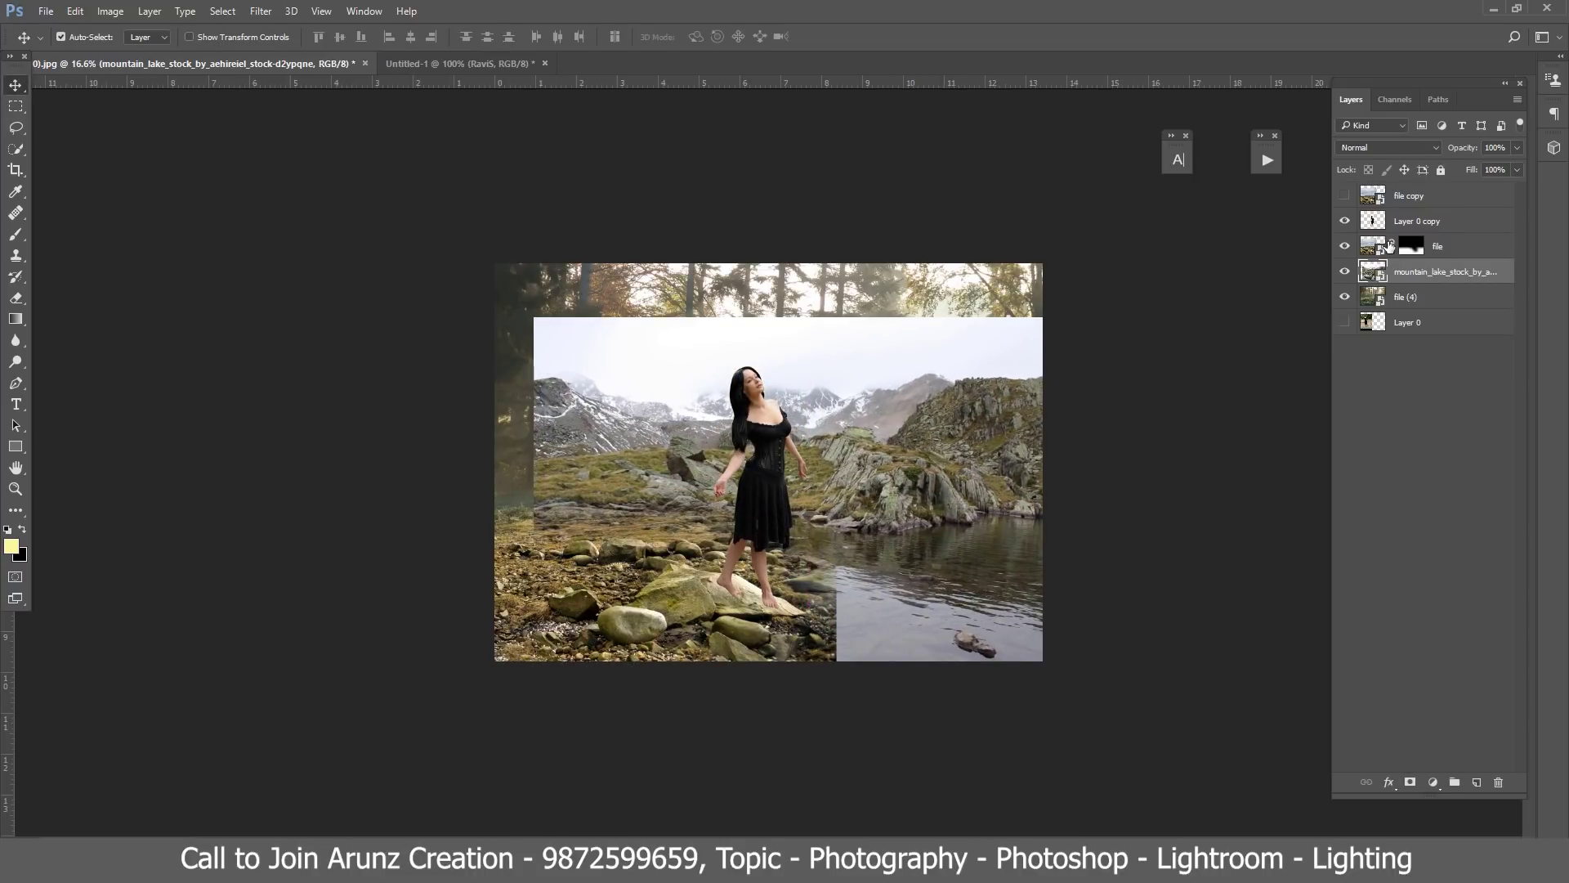
pyautogui.moveTo(1406, 297); pyautogui.dragTo(1416, 220)
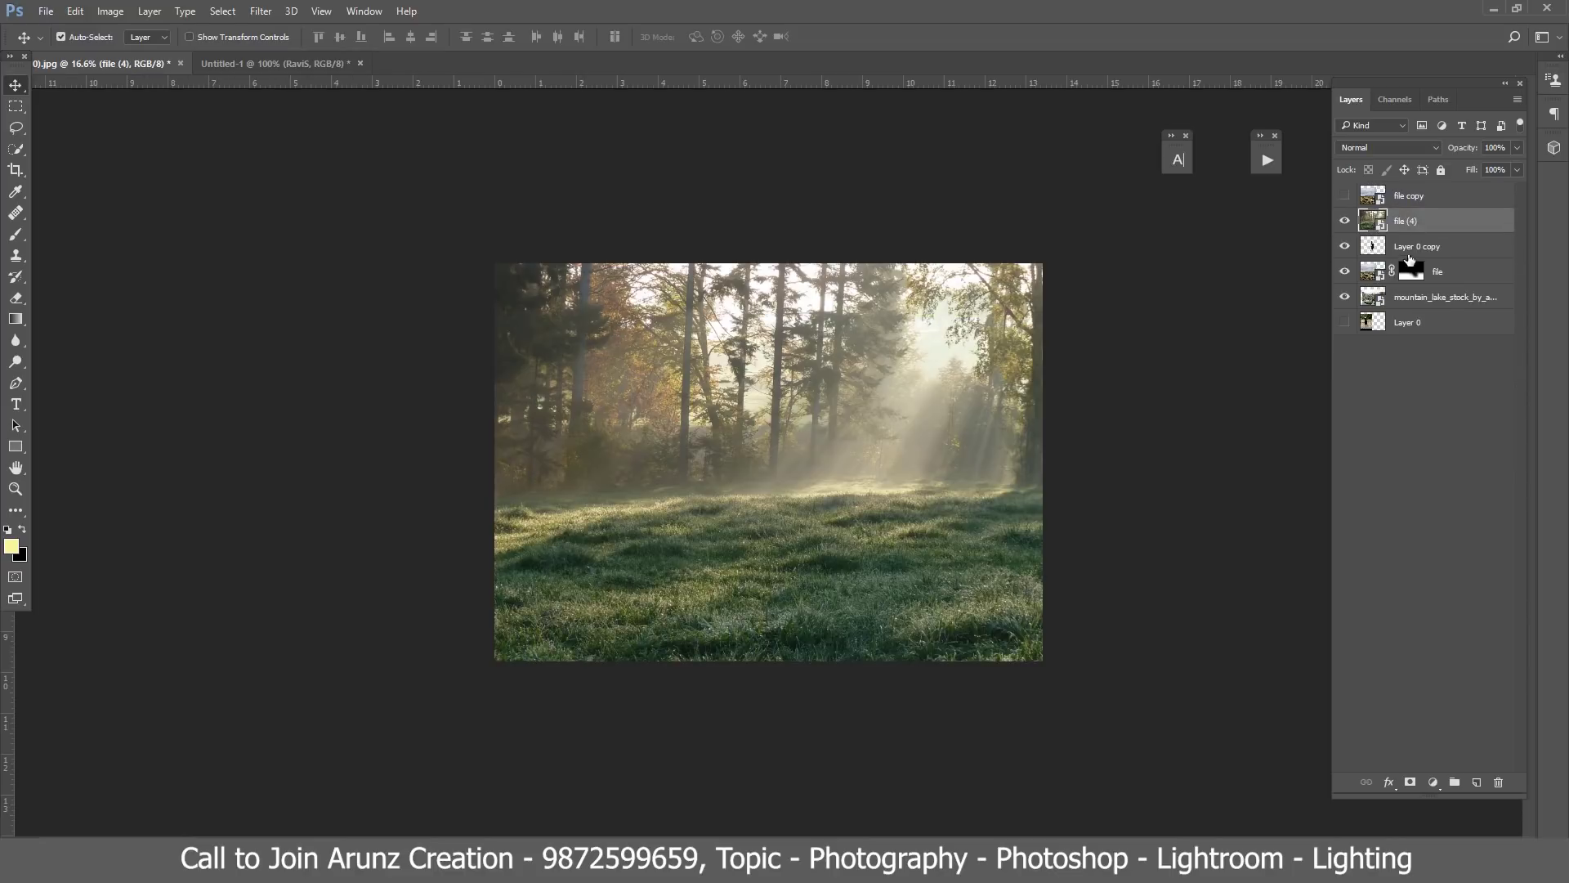
pyautogui.hotkey('ctrl', 'z')
pyautogui.moveTo(1426, 278); pyautogui.dragTo(1429, 226)
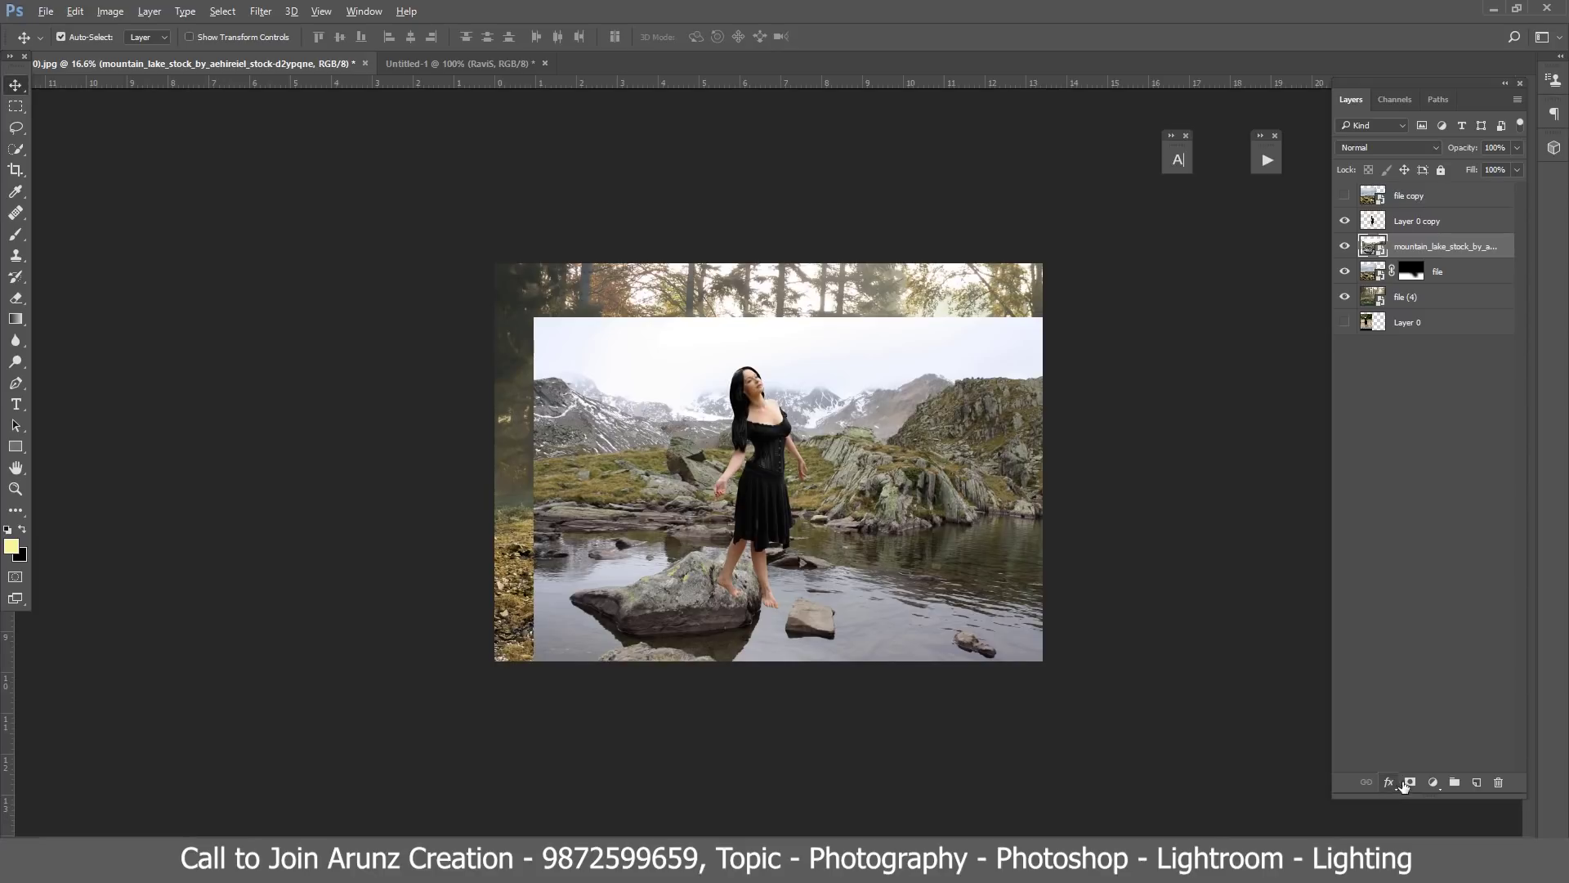
# Step: Reveal lake water near her feet through an inverted mask; scale the tree photo to 123%
pyautogui.keyDown('alt'); pyautogui.click(1407, 783); pyautogui.keyUp('alt')
pyautogui.hotkey('ctrl', '0')
pyautogui.click(17, 235)
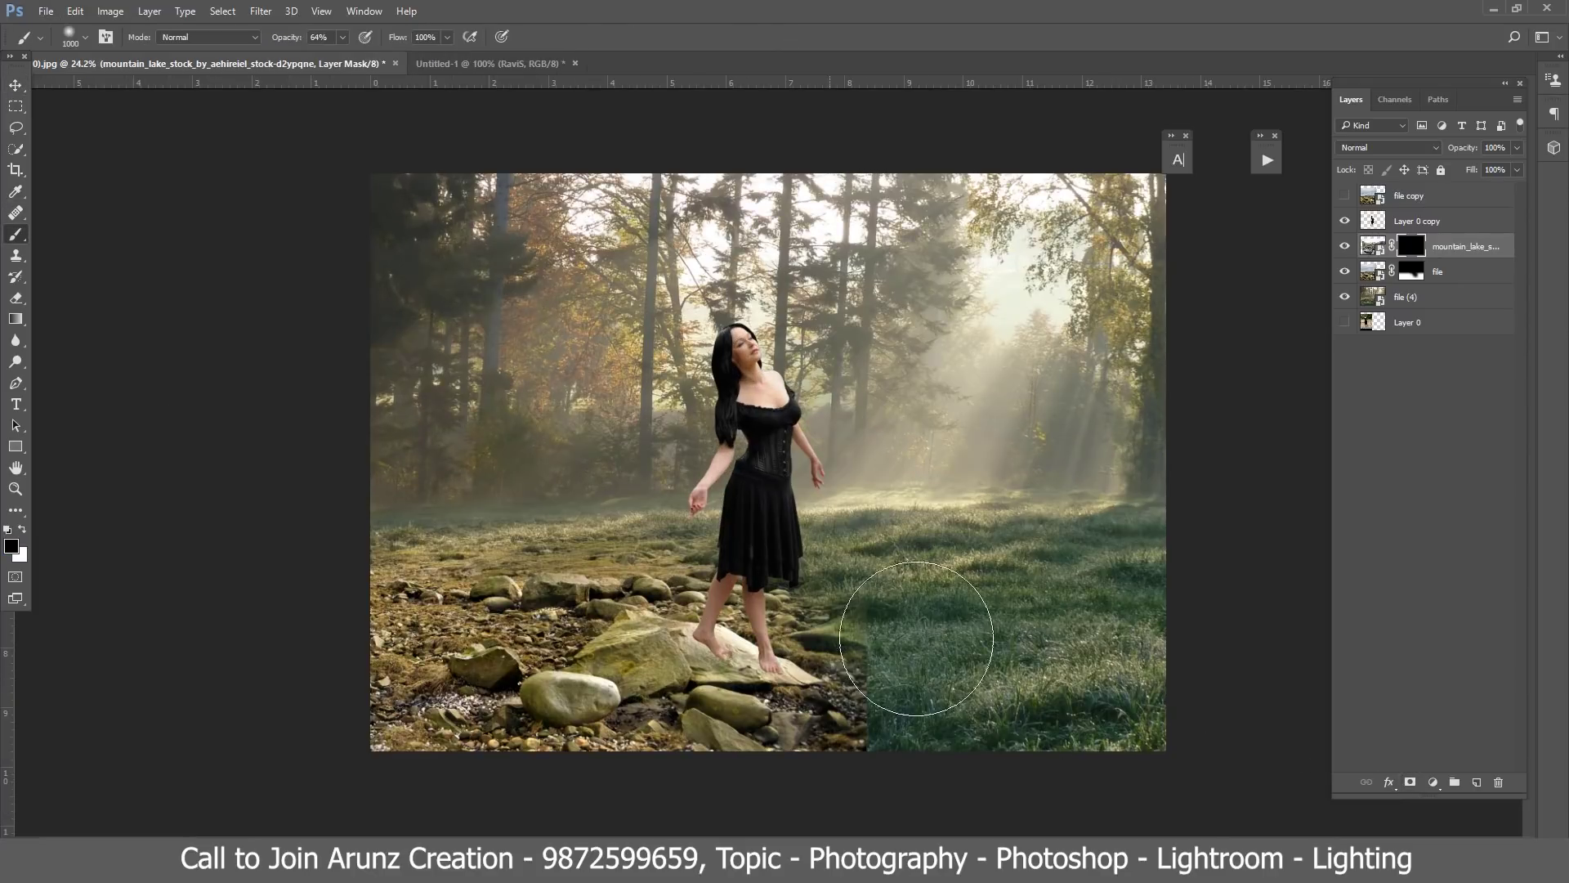
pyautogui.press('x')
pyautogui.moveTo(1121, 735); pyautogui.dragTo(939, 761)
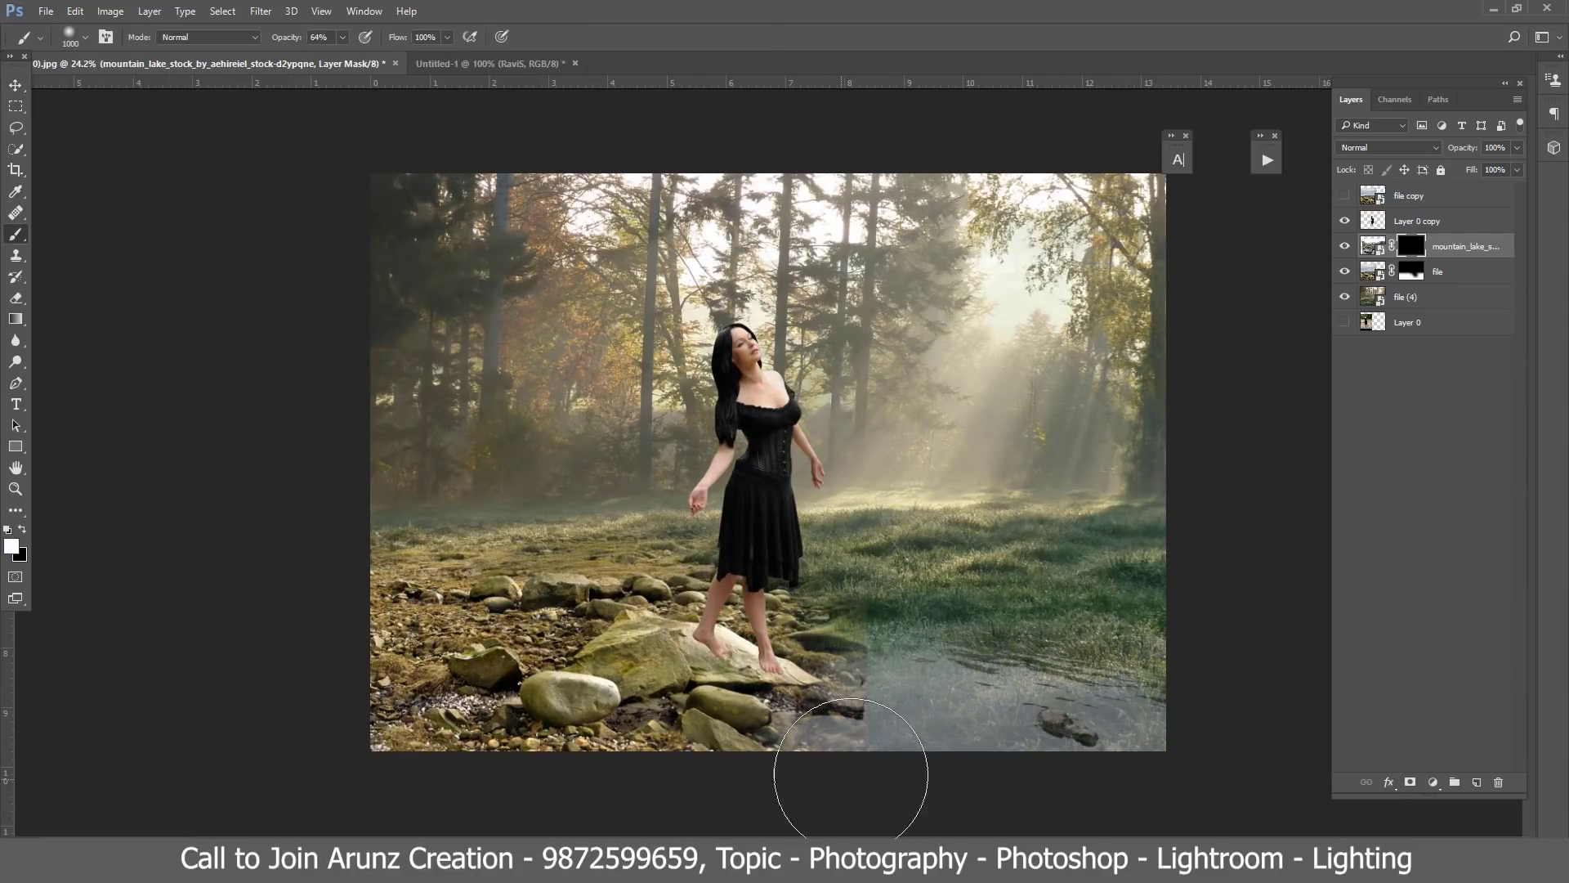
pyautogui.press('p')
pyautogui.press('b')
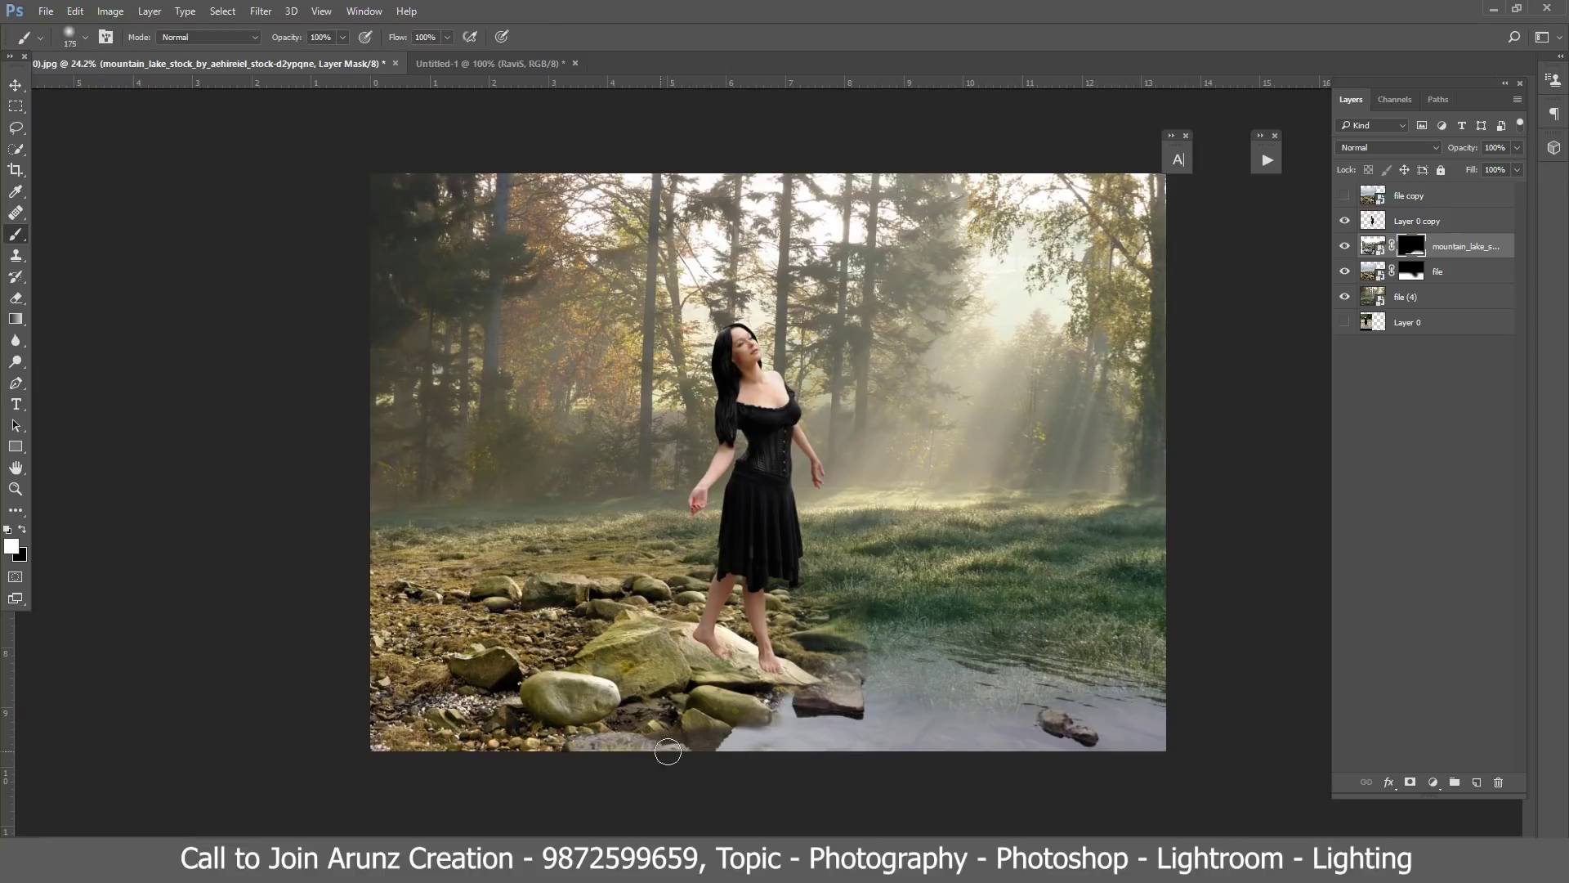
pyautogui.moveTo(1171, 736)
pyautogui.mouseDown()
pyautogui.moveTo(818, 654)
pyautogui.moveTo(710, 701)
pyautogui.mouseUp()
pyautogui.scroll(3, 837, 683)
pyautogui.press('x')
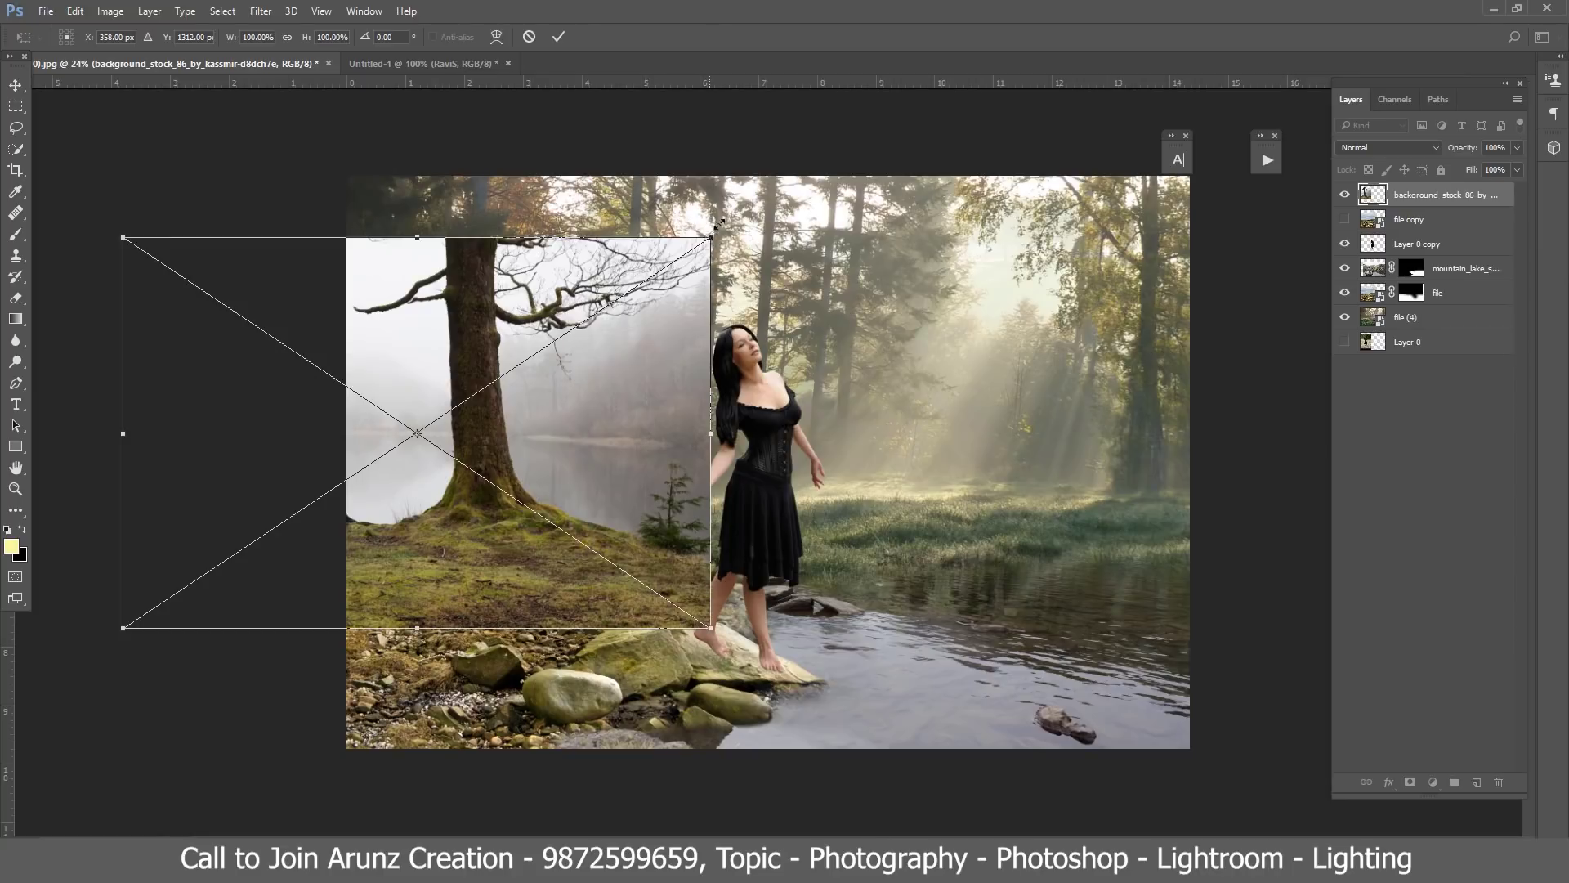
pyautogui.moveTo(719, 223); pyautogui.dragTo(768, 190)
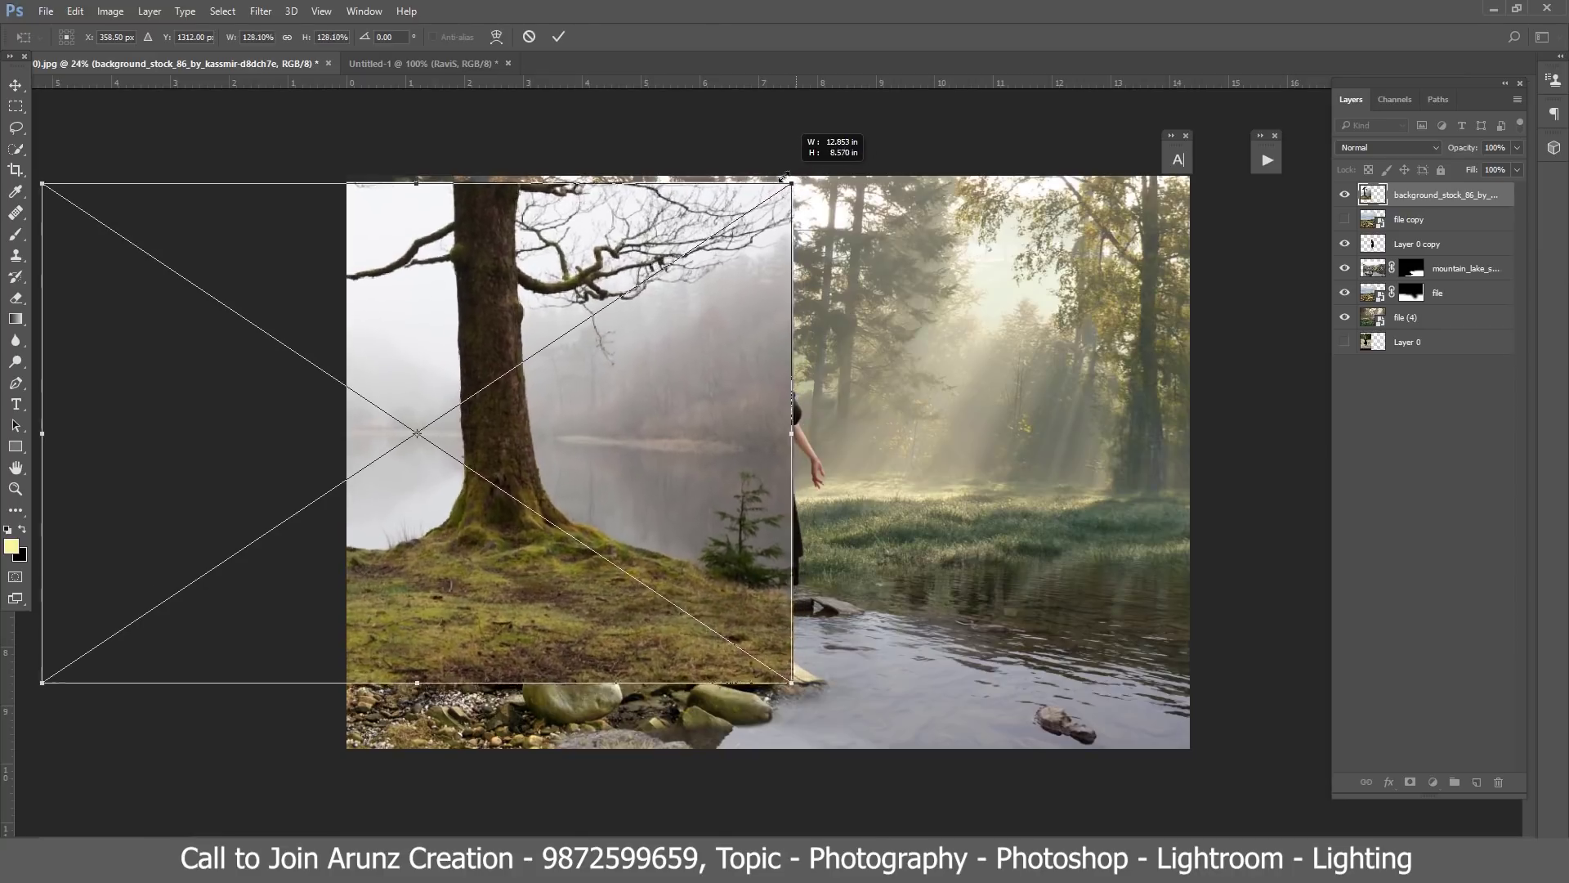
# Step: Move the tree photo to the left edge and mask it to just the trunk via Quick Select
pyautogui.moveTo(651, 291); pyautogui.dragTo(624, 286)
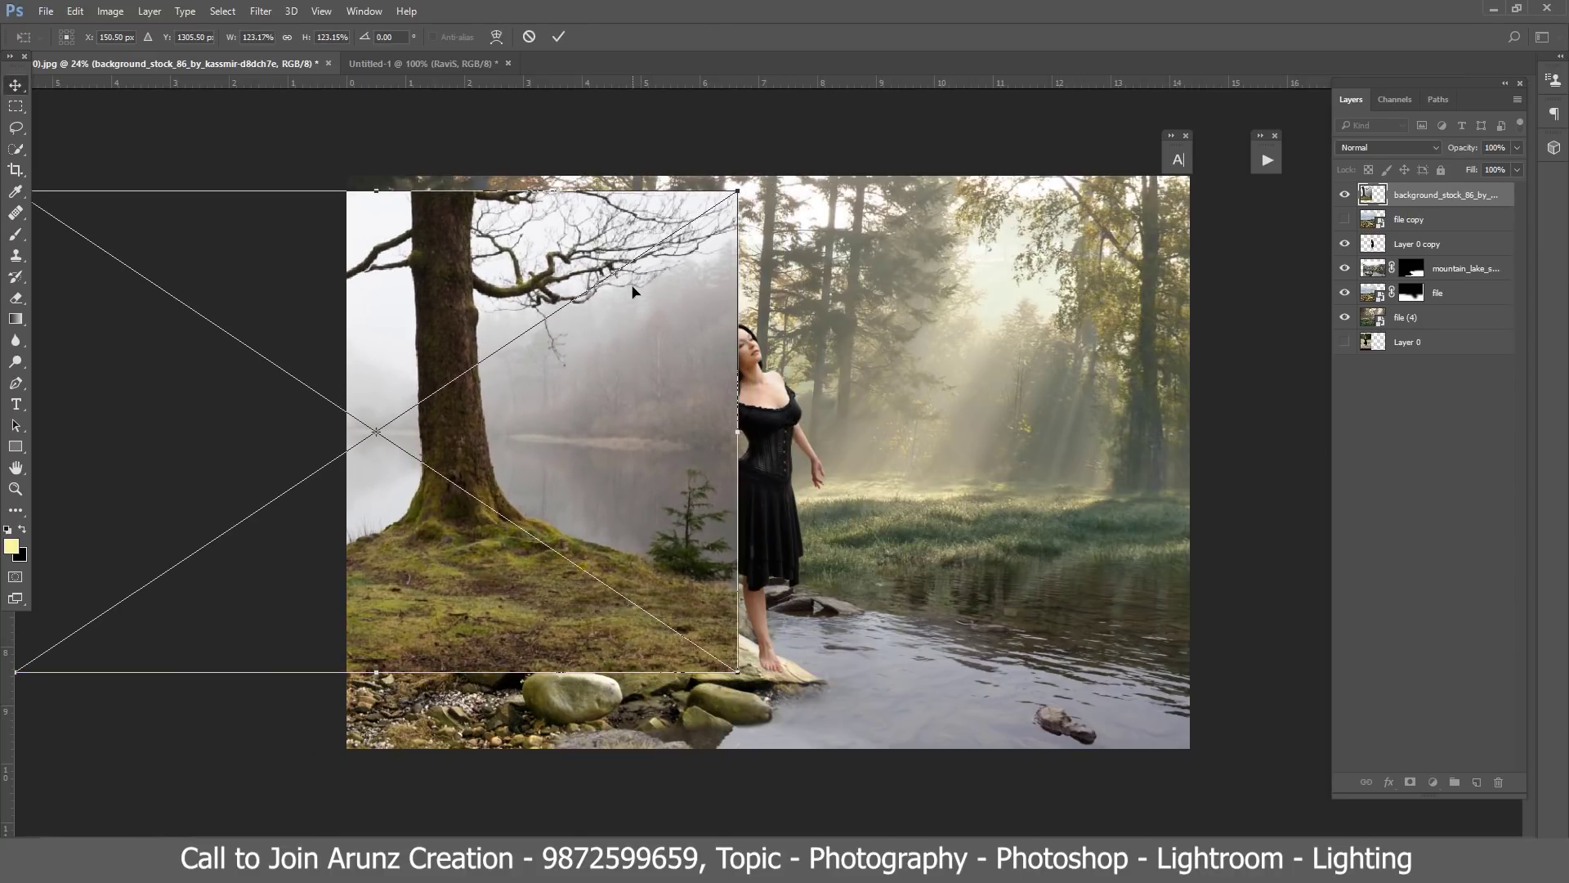
pyautogui.press('Return')
pyautogui.hotkey('ctrl', '0')
pyautogui.click(17, 152)
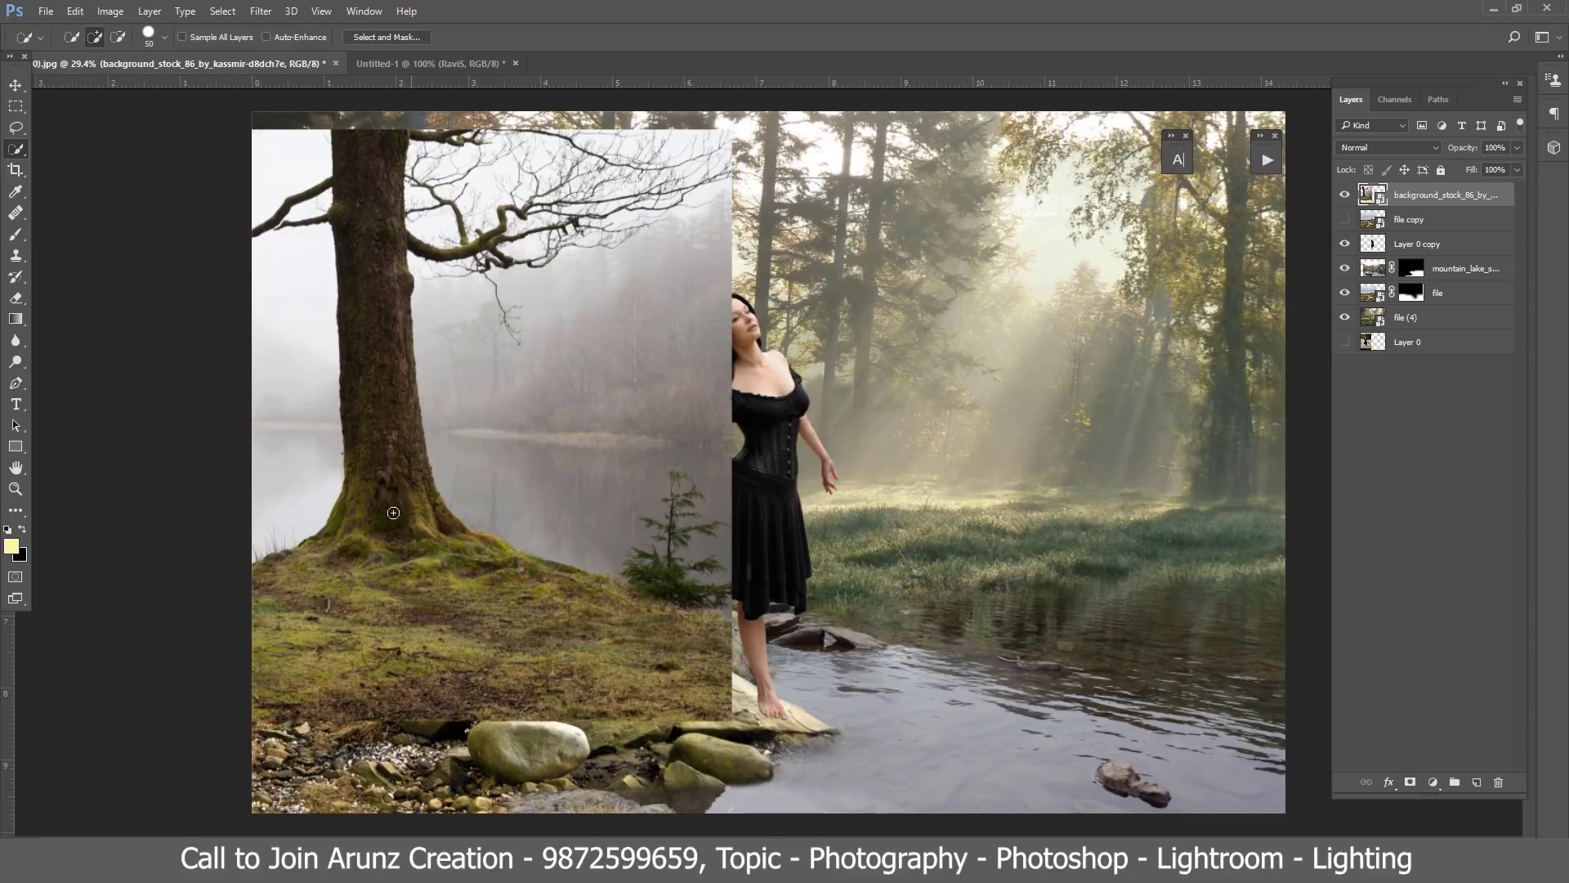
pyautogui.moveTo(393, 513); pyautogui.dragTo(368, 327)
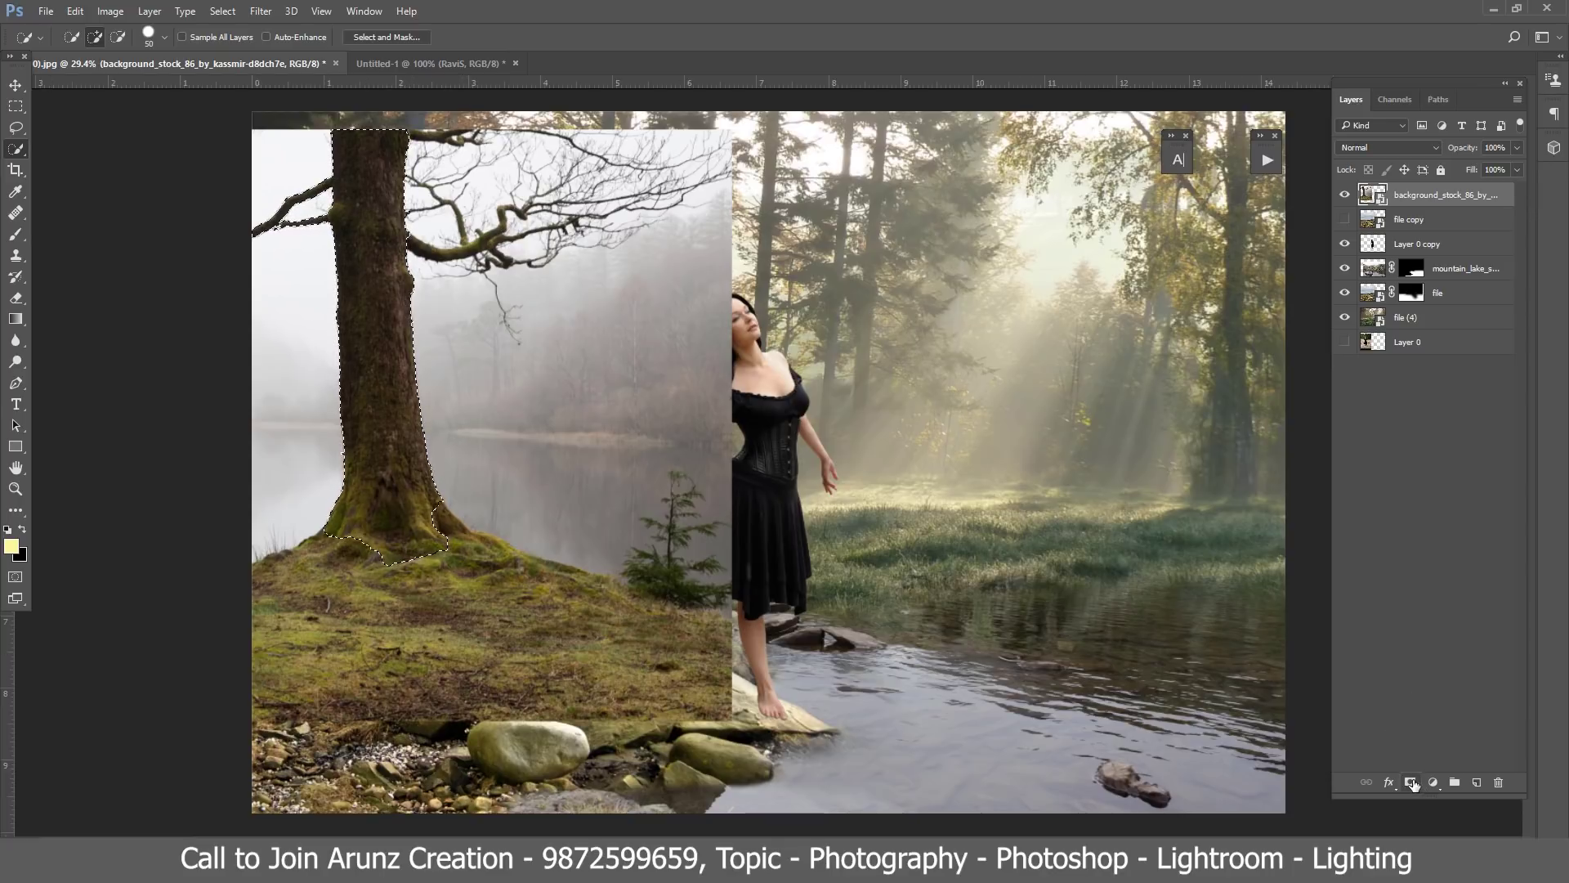
pyautogui.click(1413, 783)
# Step: Refine the trunk mask with a smaller brush, painting white and black
pyautogui.press('b')
pyautogui.hotkey('ctrl', '0')
pyautogui.press('d')
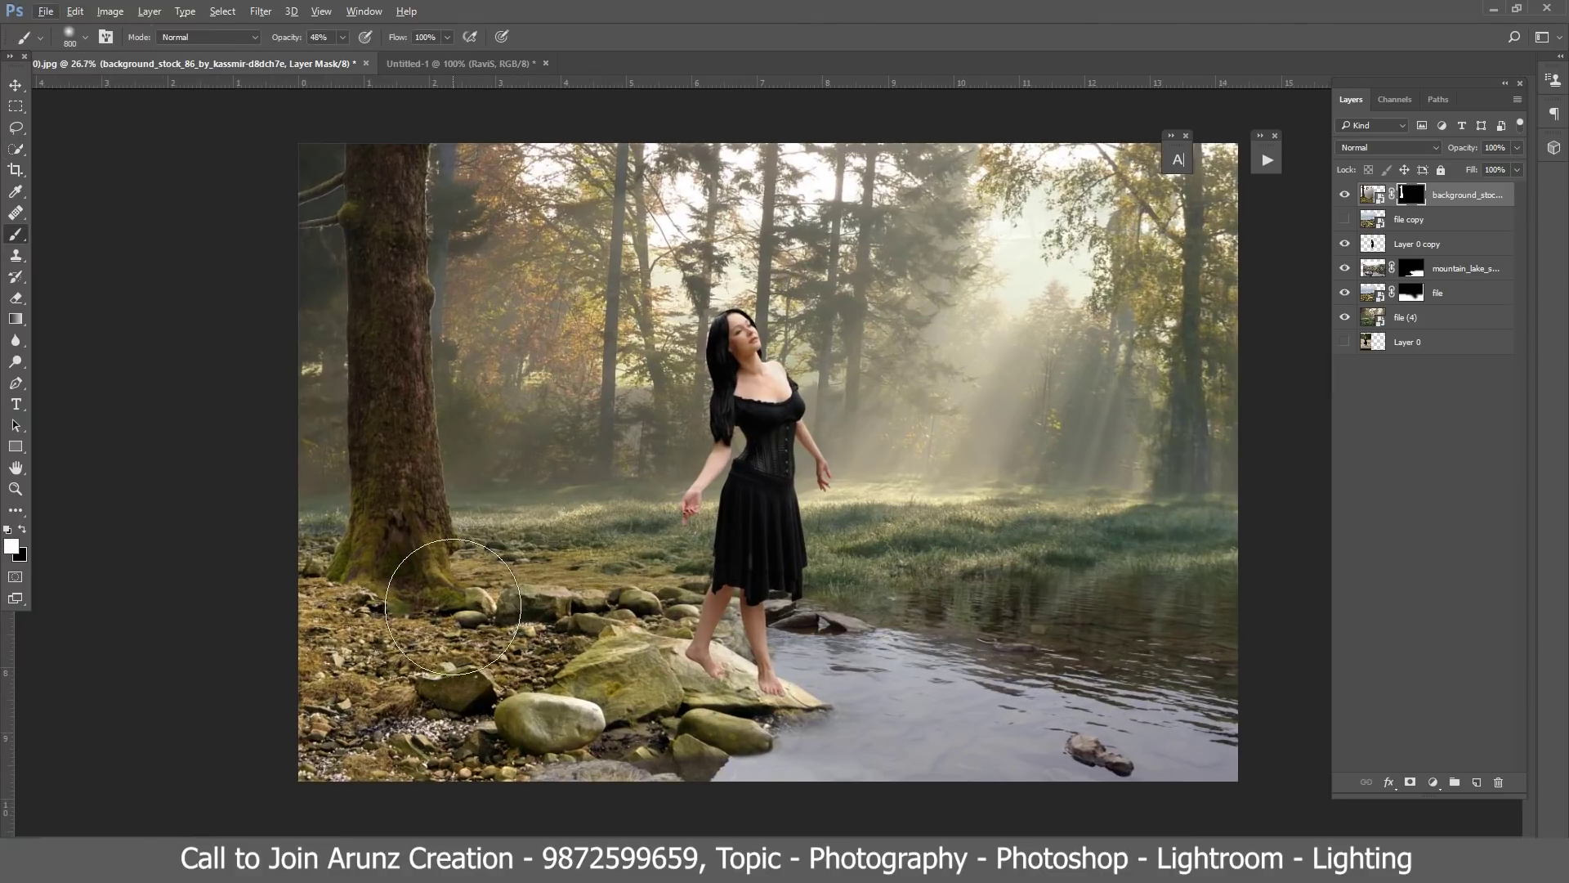
pyautogui.press('[')
pyautogui.press('[')
pyautogui.press('[')
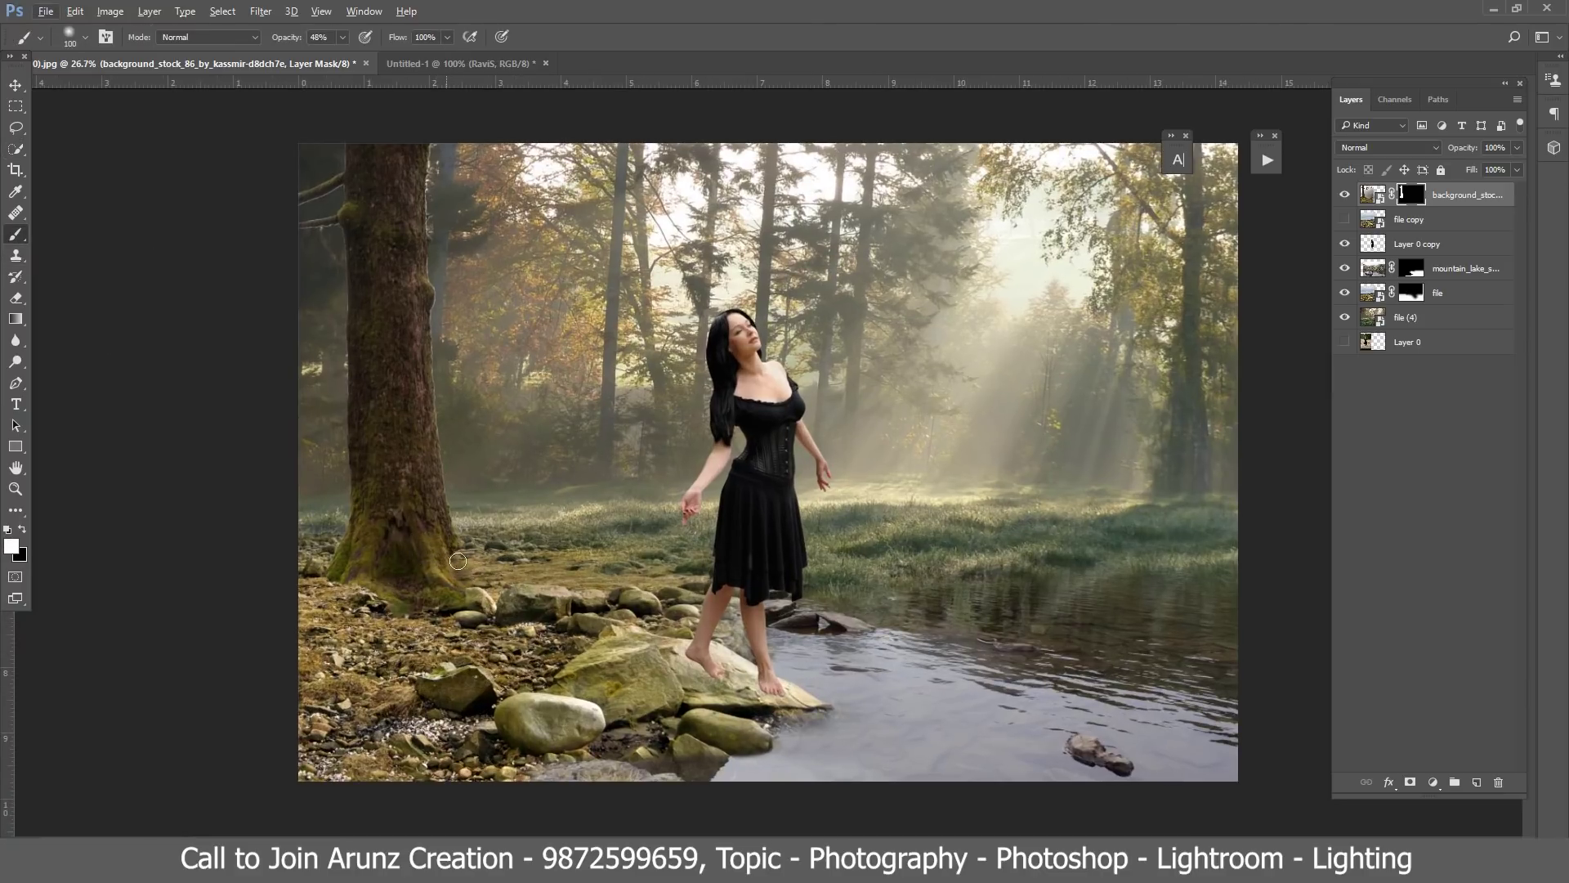
pyautogui.press('x')
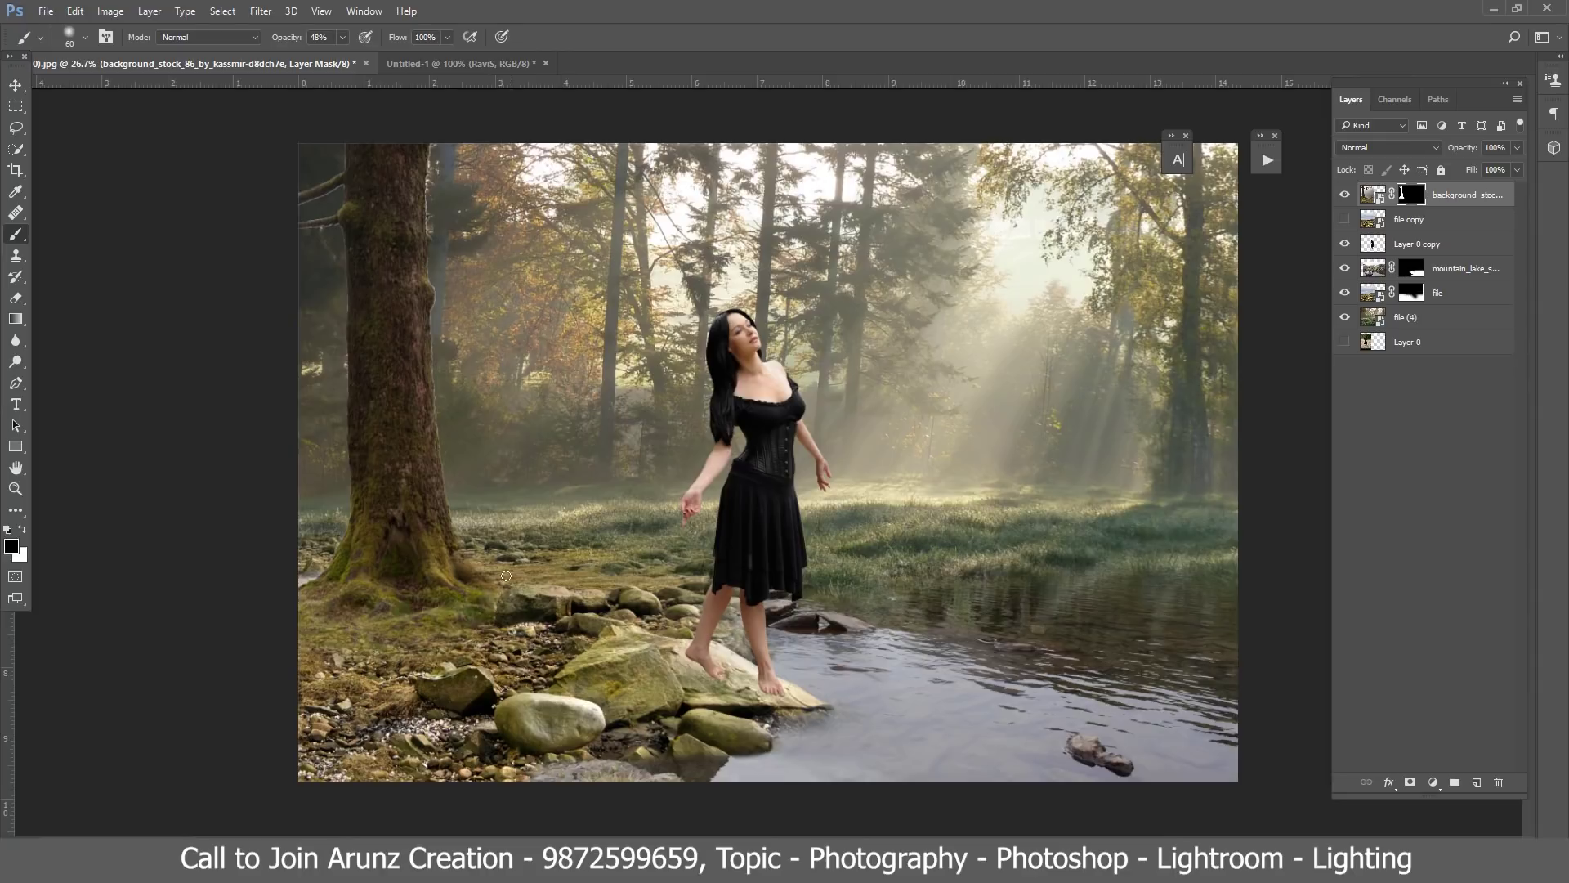
pyautogui.press('[')
pyautogui.press('[')
pyautogui.press('[')
pyautogui.scroll(2, 413, 608)
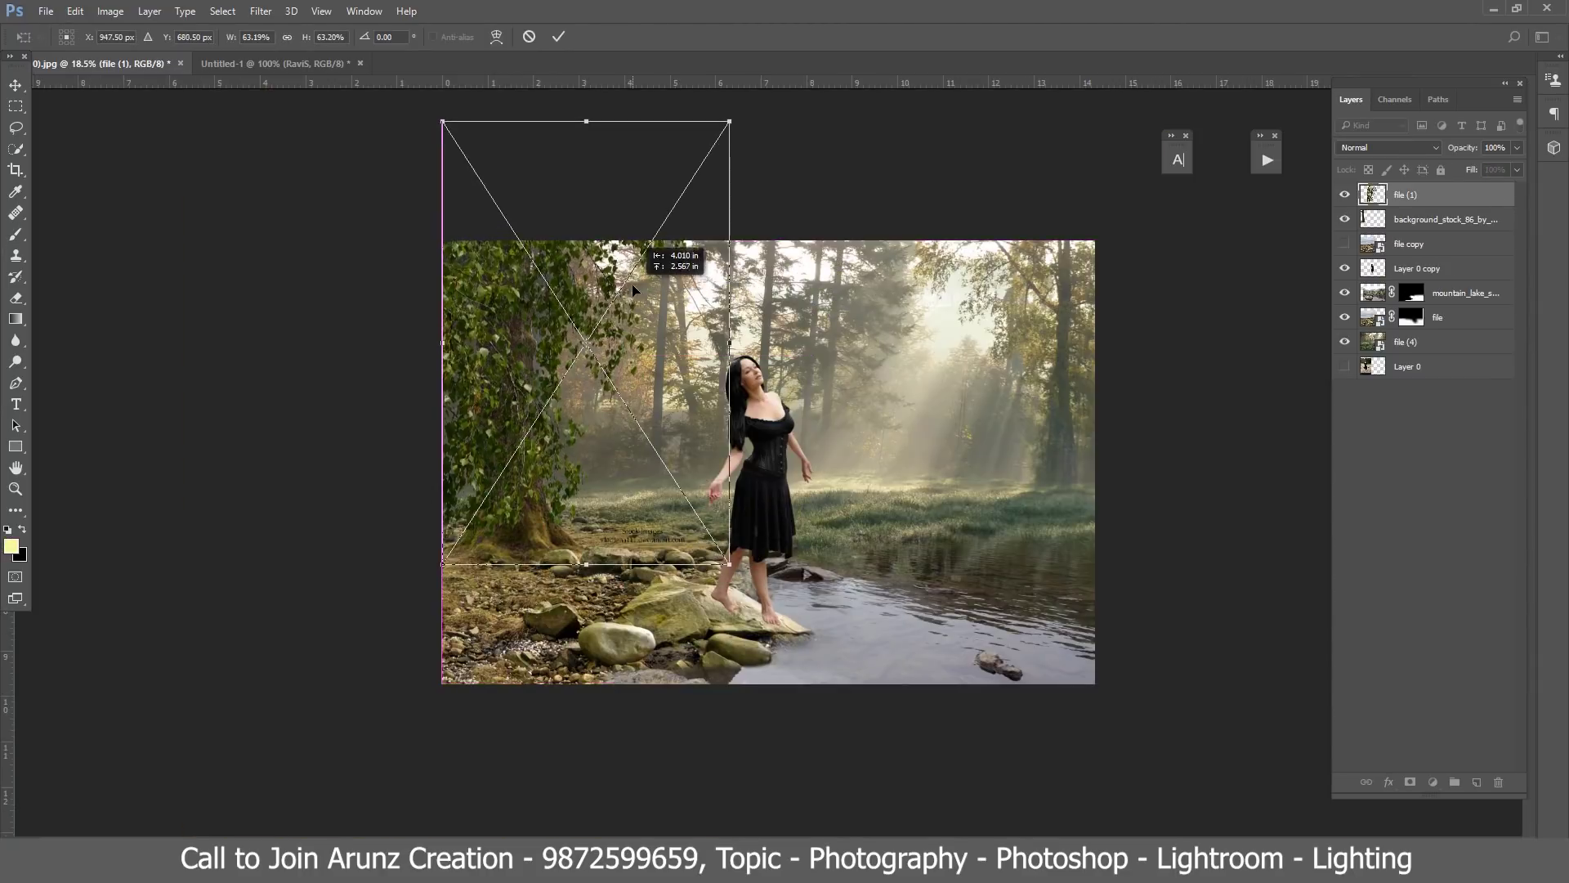
# Step: Rotate the foliage layer about 52°, put it below the tree, and place it over the trunk top
pyautogui.moveTo(666, 261)
pyautogui.mouseDown()
pyautogui.moveTo(656, 356)
pyautogui.moveTo(694, 199)
pyautogui.mouseUp()
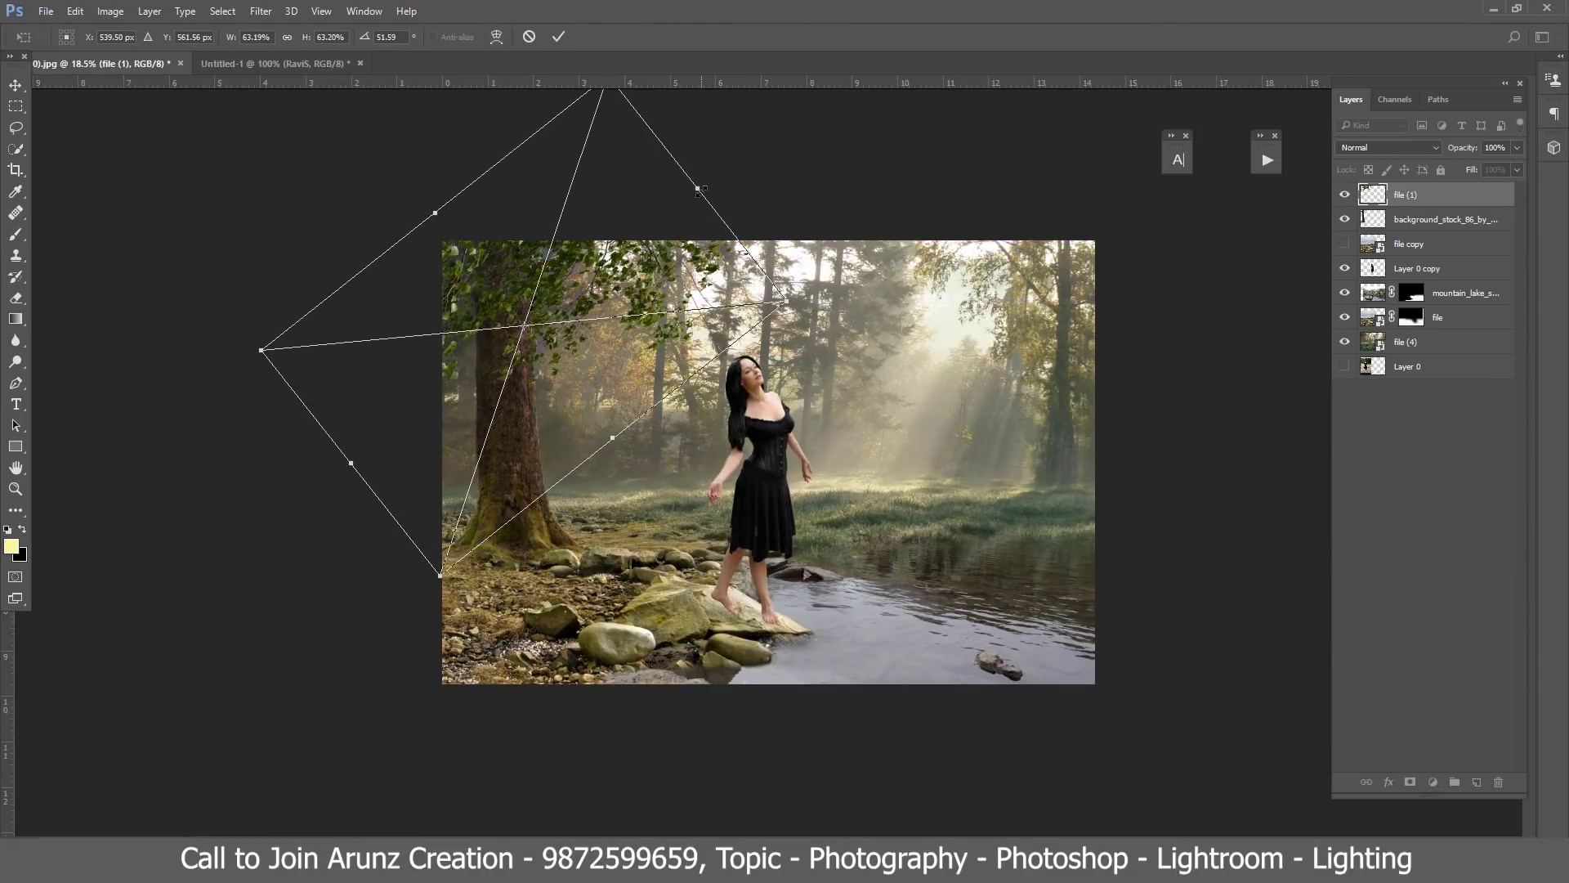
pyautogui.hotkey('ctrl', '[')
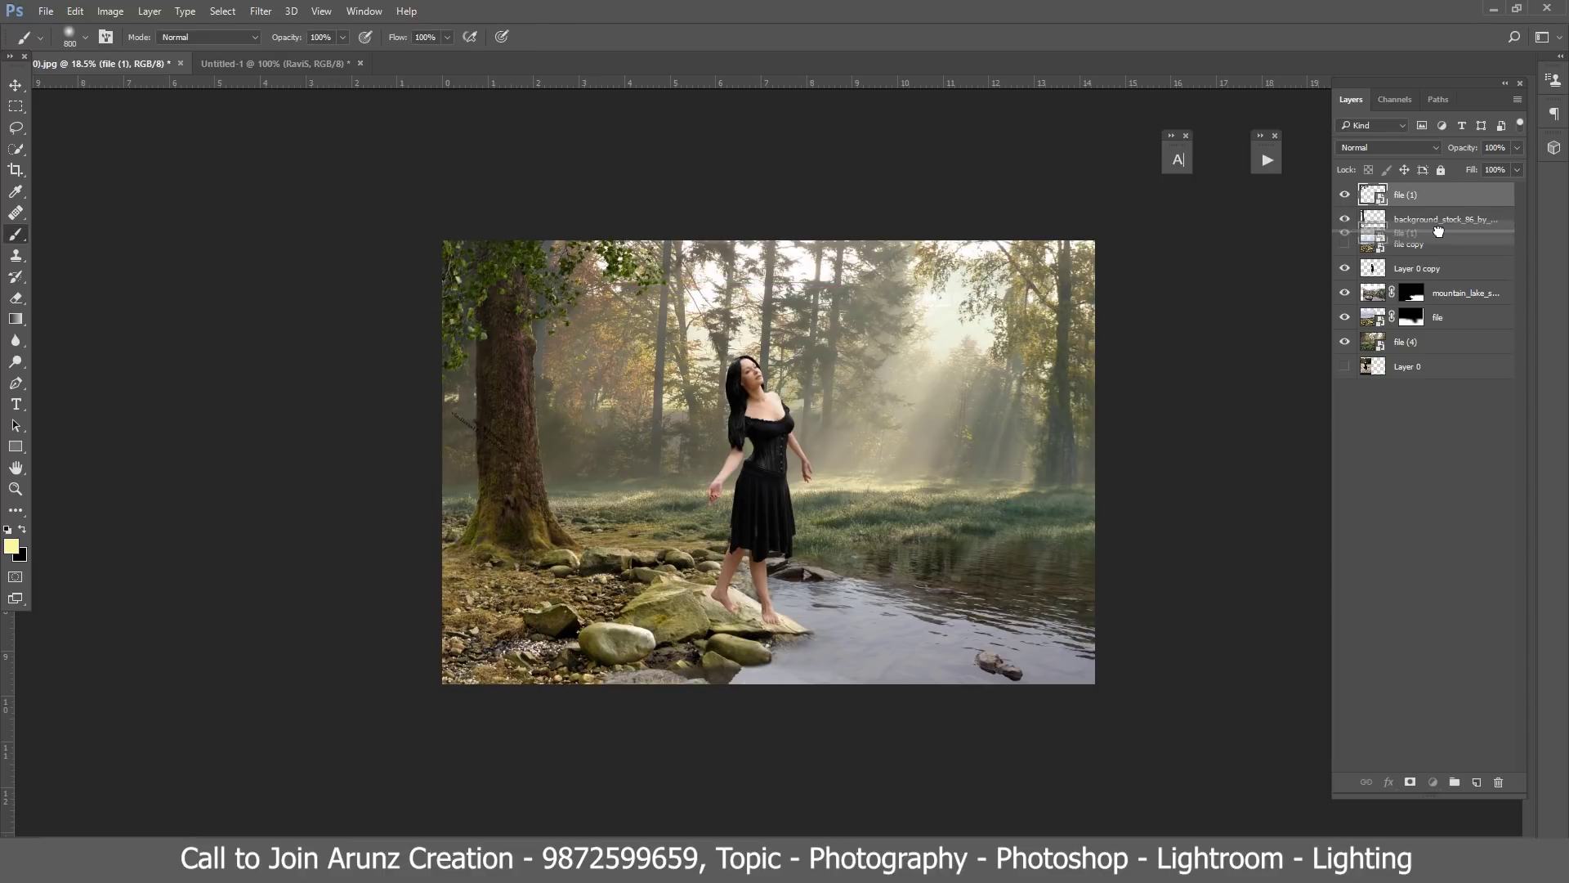
pyautogui.moveTo(578, 334); pyautogui.dragTo(564, 276)
pyautogui.press('Return')
# Step: Duplicate the foliage layer and position the copy over the trunk
pyautogui.press('b')
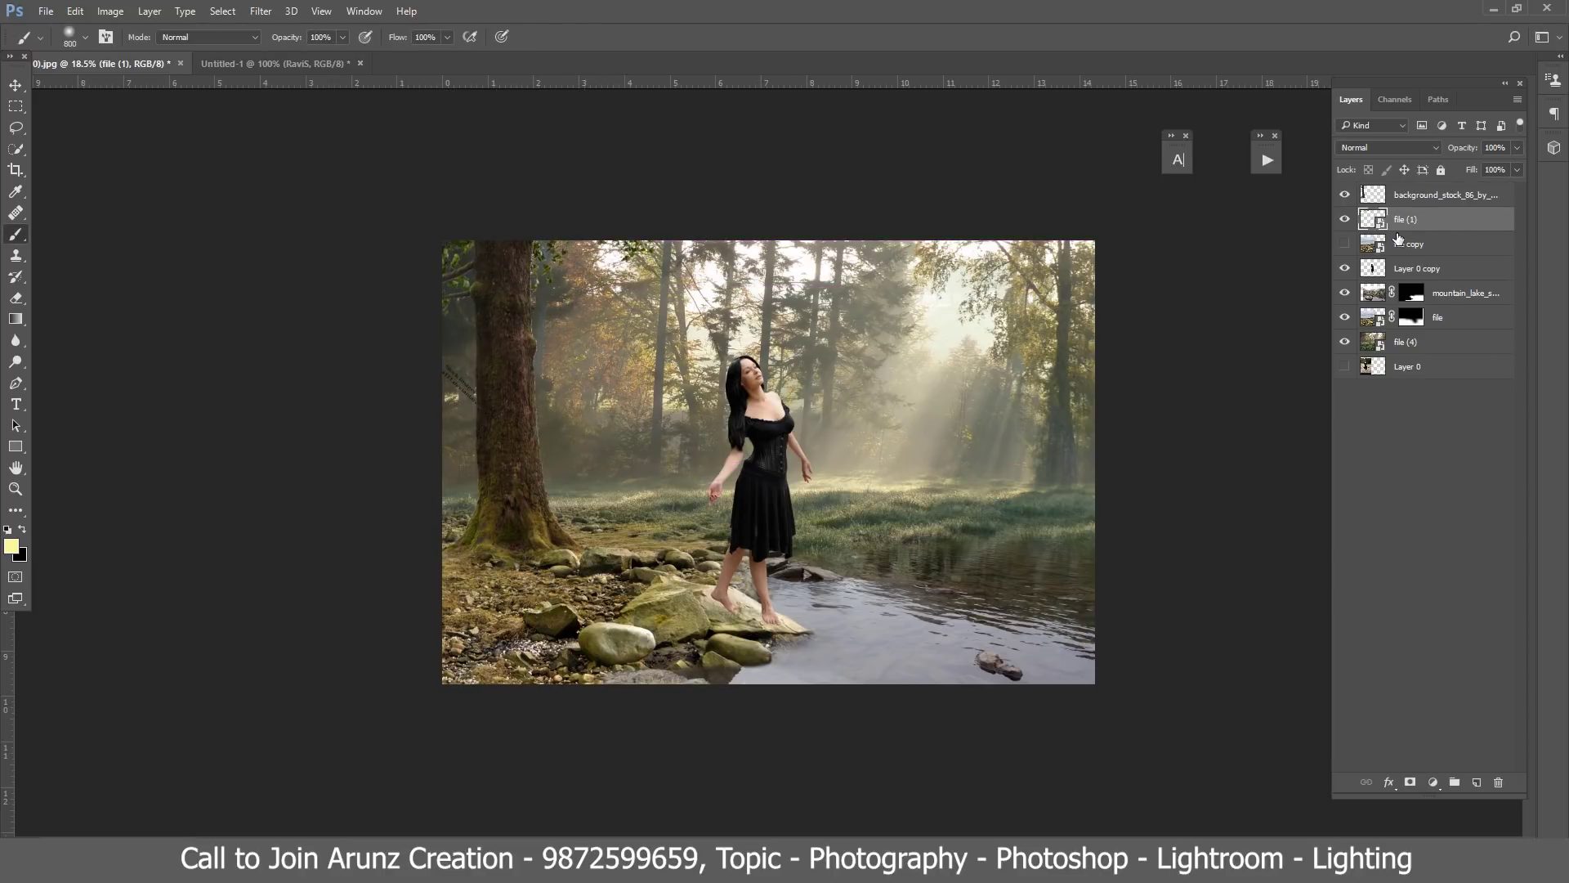
pyautogui.hotkey('ctrl', 'j')
pyautogui.hotkey('ctrl', 't')
pyautogui.moveTo(610, 311); pyautogui.dragTo(638, 305)
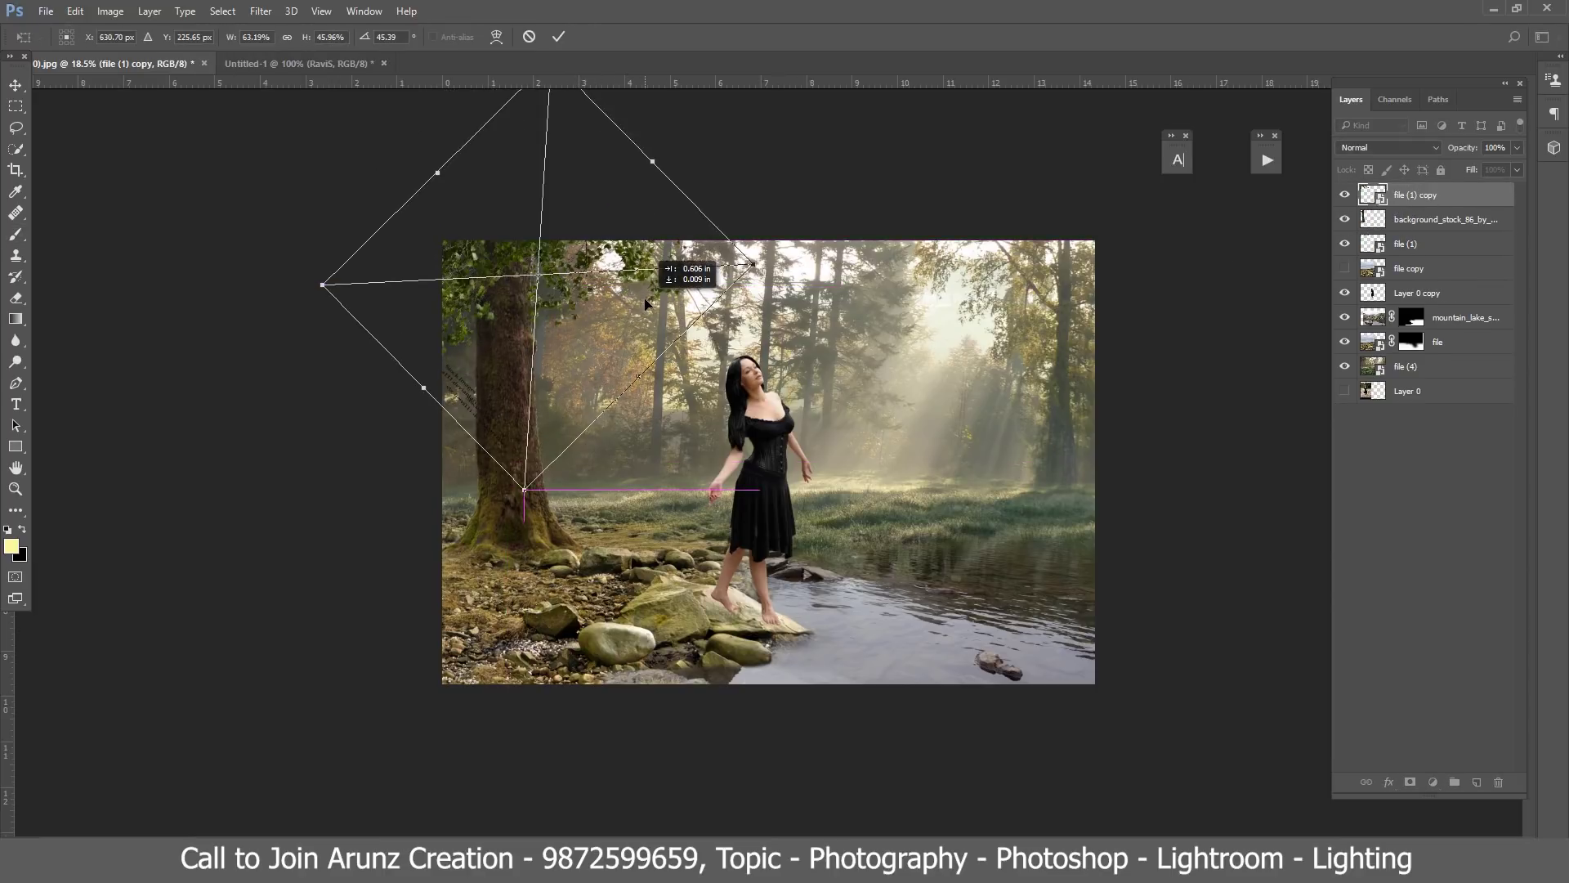
pyautogui.press('Return')
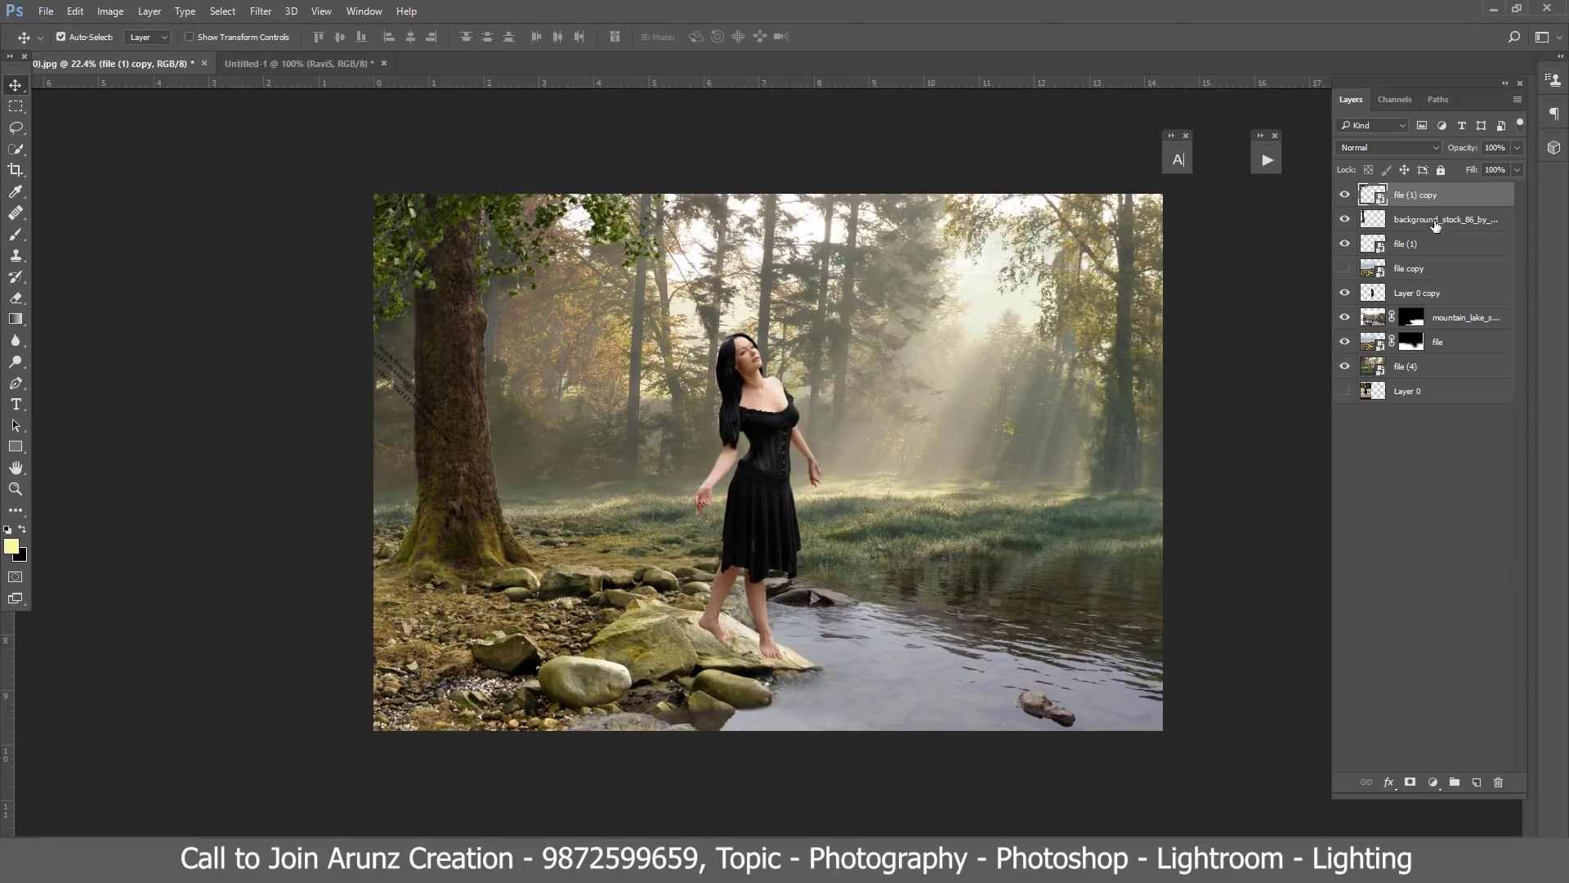
# Step: Smudge strands outward along the left hair edge, down to the lower hair
pyautogui.scroll(10, 583, 267)
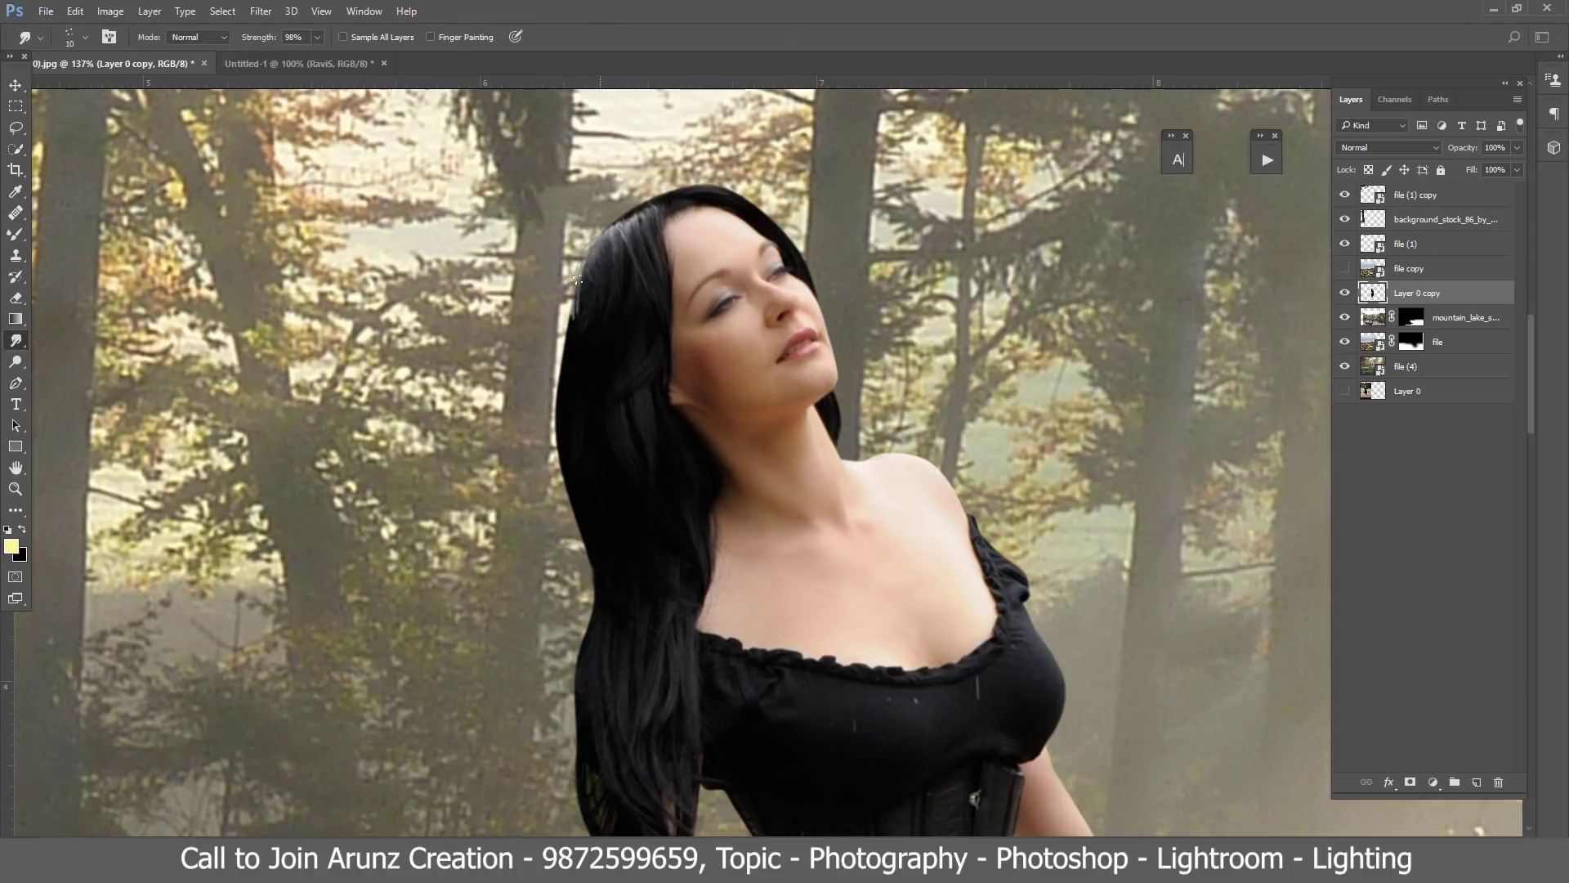
pyautogui.moveTo(585, 292); pyautogui.dragTo(574, 364)
pyautogui.hotkey('ctrl', 'z')
pyautogui.moveTo(556, 413); pyautogui.dragTo(559, 534)
pyautogui.moveTo(574, 322); pyautogui.dragTo(555, 535)
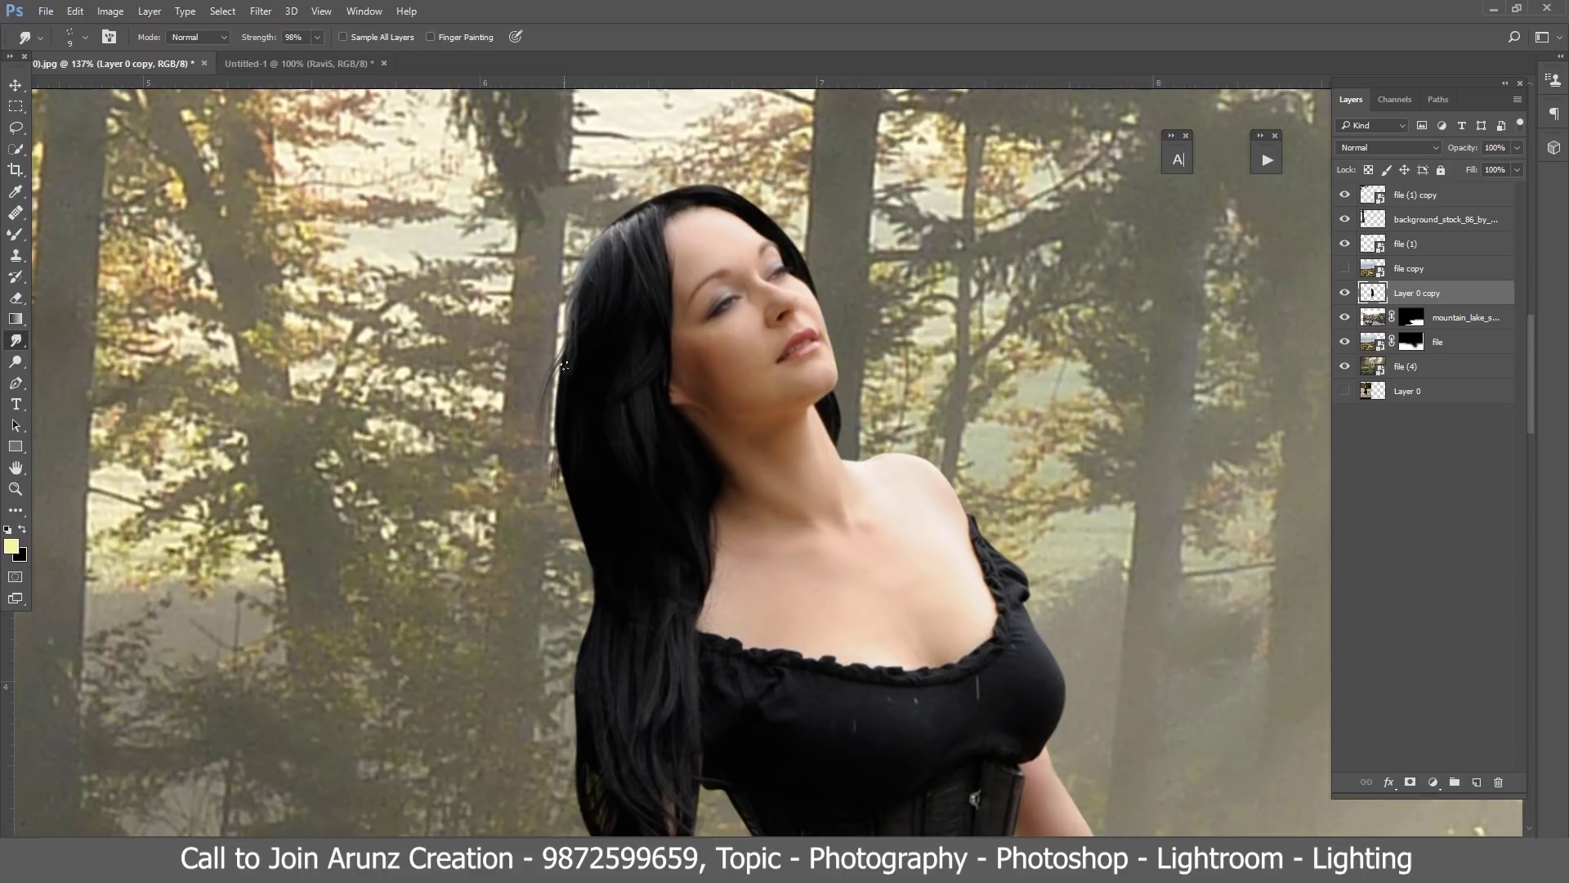
pyautogui.moveTo(564, 365); pyautogui.dragTo(569, 575)
pyautogui.moveTo(559, 440); pyautogui.dragTo(585, 674)
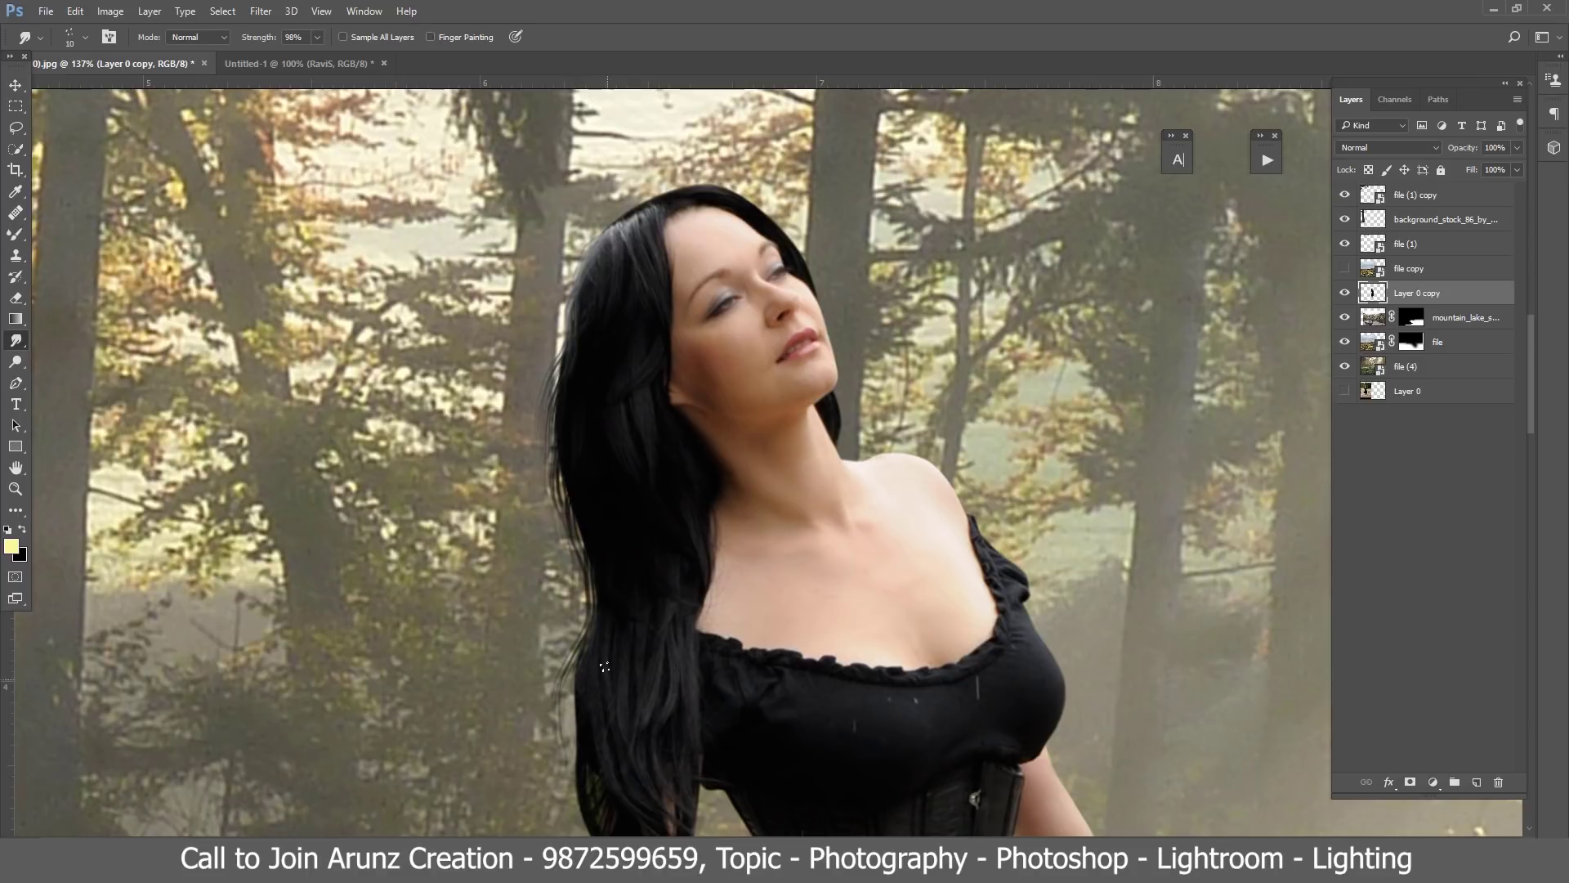
pyautogui.moveTo(590, 622)
pyautogui.mouseDown()
pyautogui.moveTo(582, 484)
pyautogui.moveTo(548, 781)
pyautogui.mouseUp()
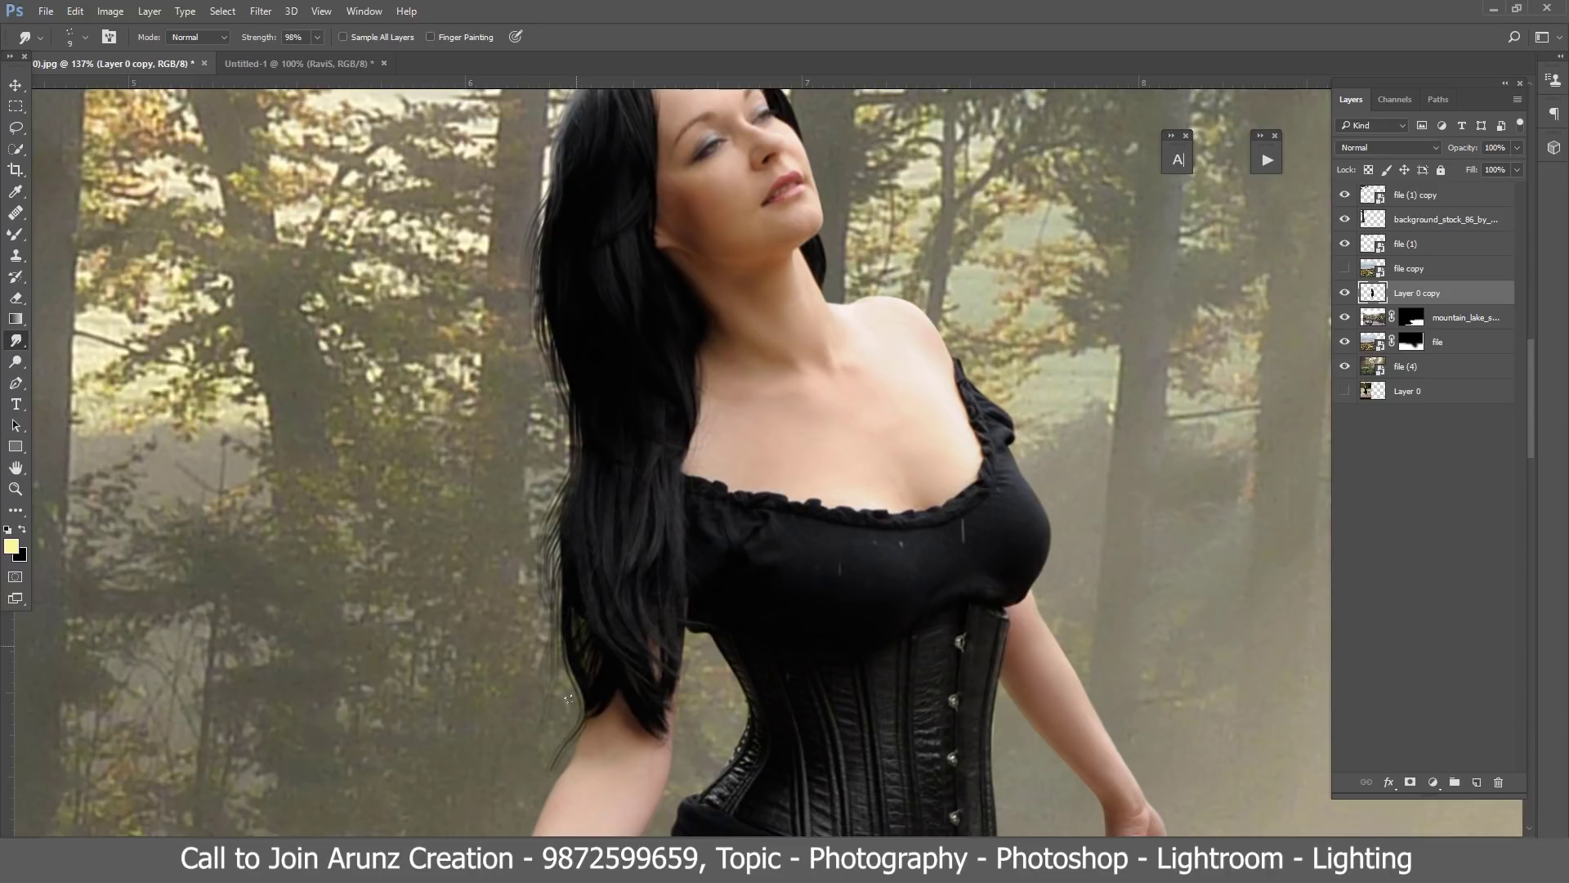
pyautogui.moveTo(568, 700); pyautogui.dragTo(546, 773)
pyautogui.moveTo(564, 597); pyautogui.dragTo(544, 748)
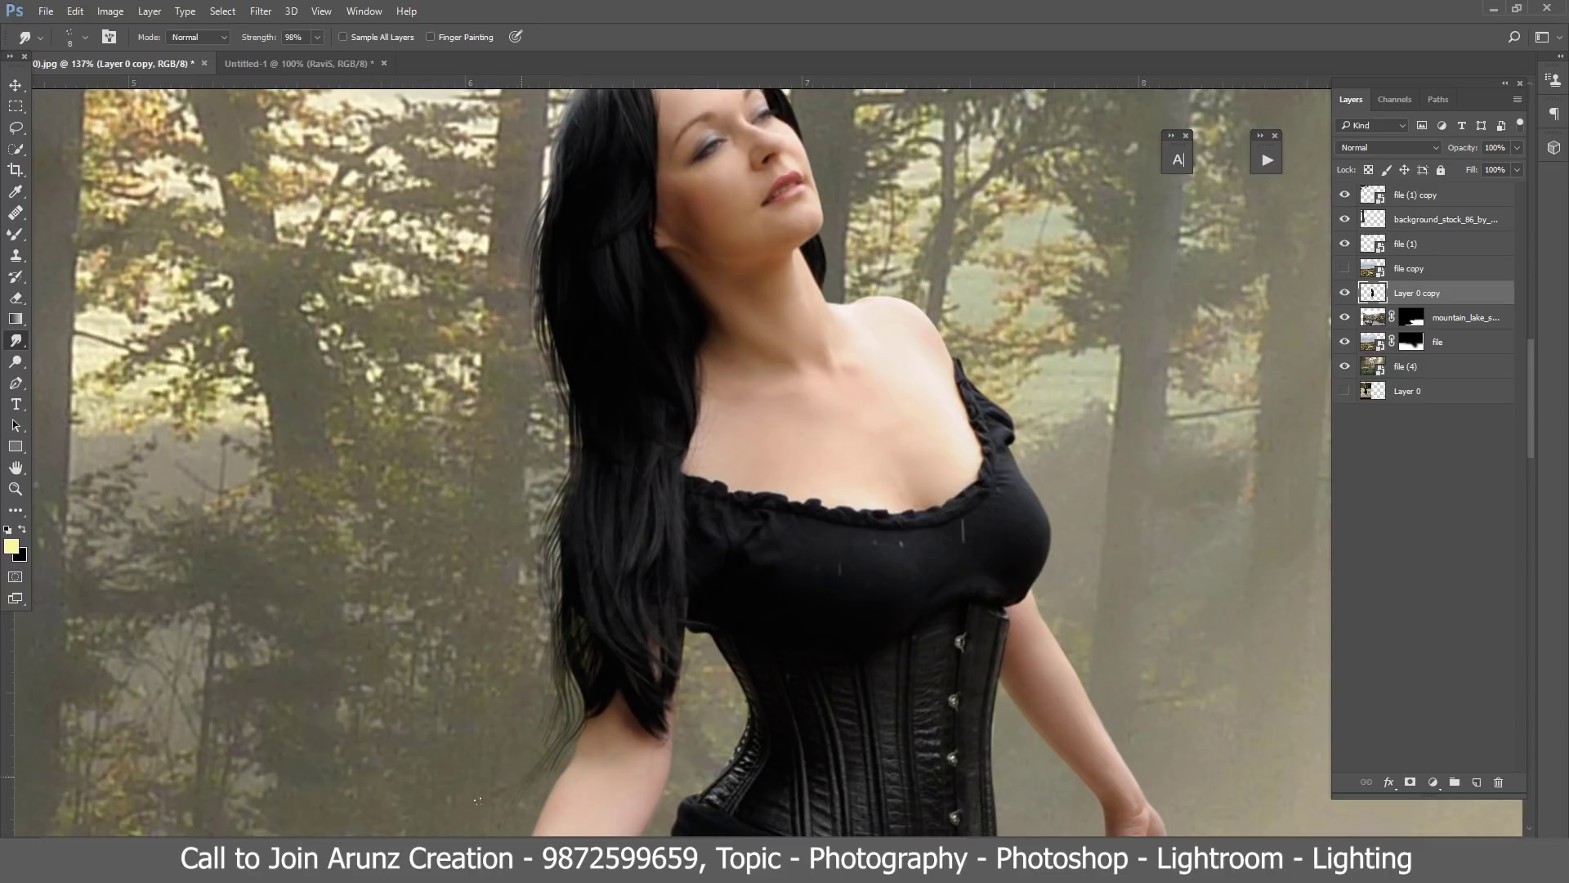
# Step: Cancel a stray pen path and undo the last smudge
pyautogui.press('p')
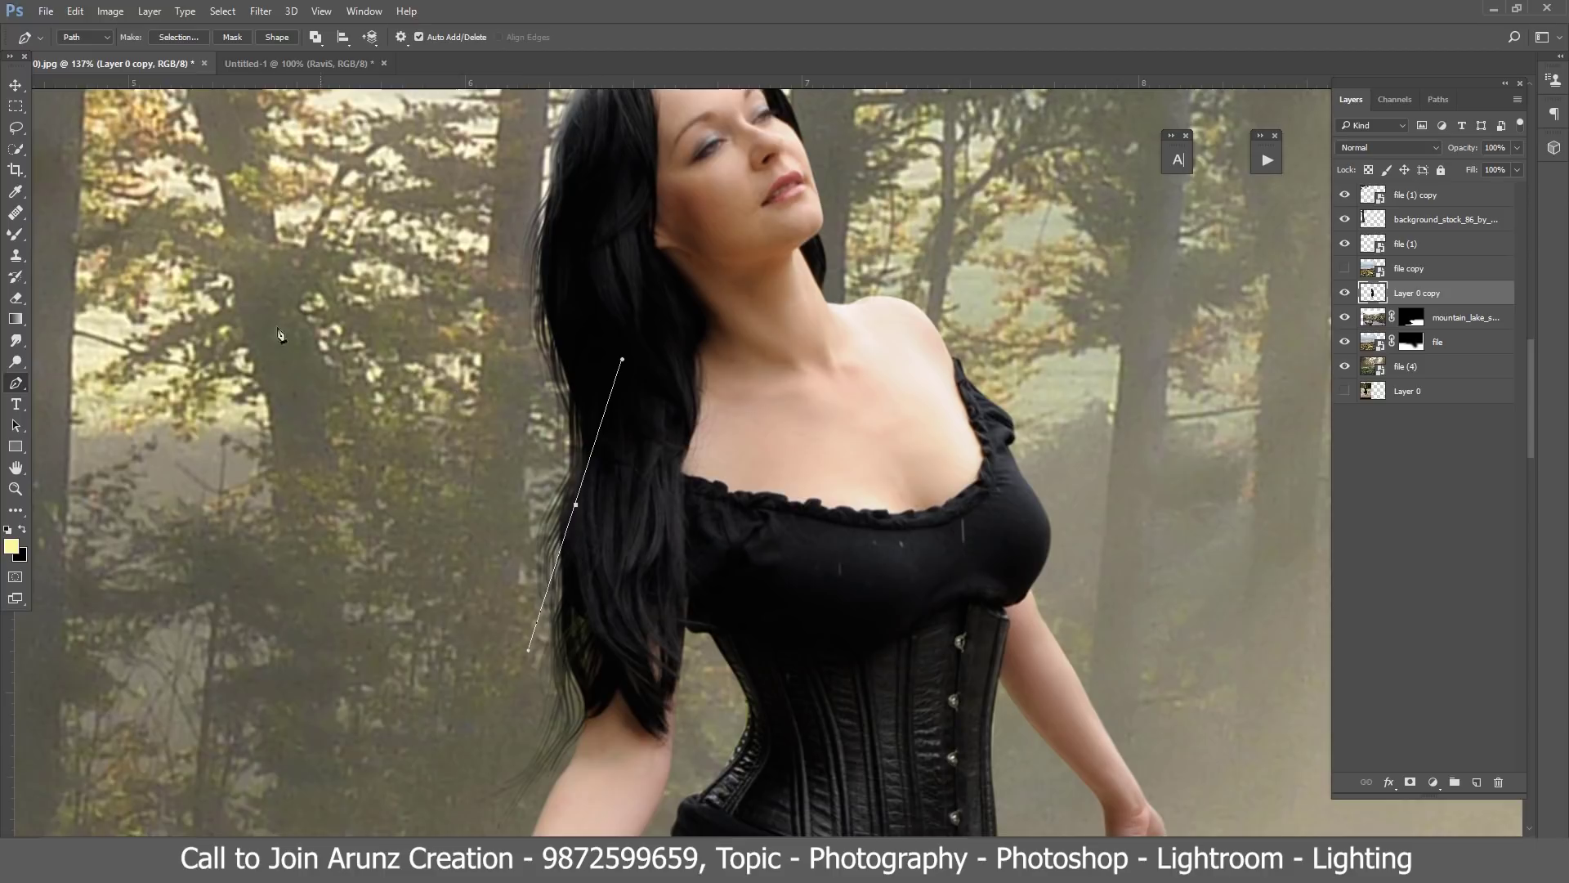
pyautogui.press('Escape')
pyautogui.click(16, 340)
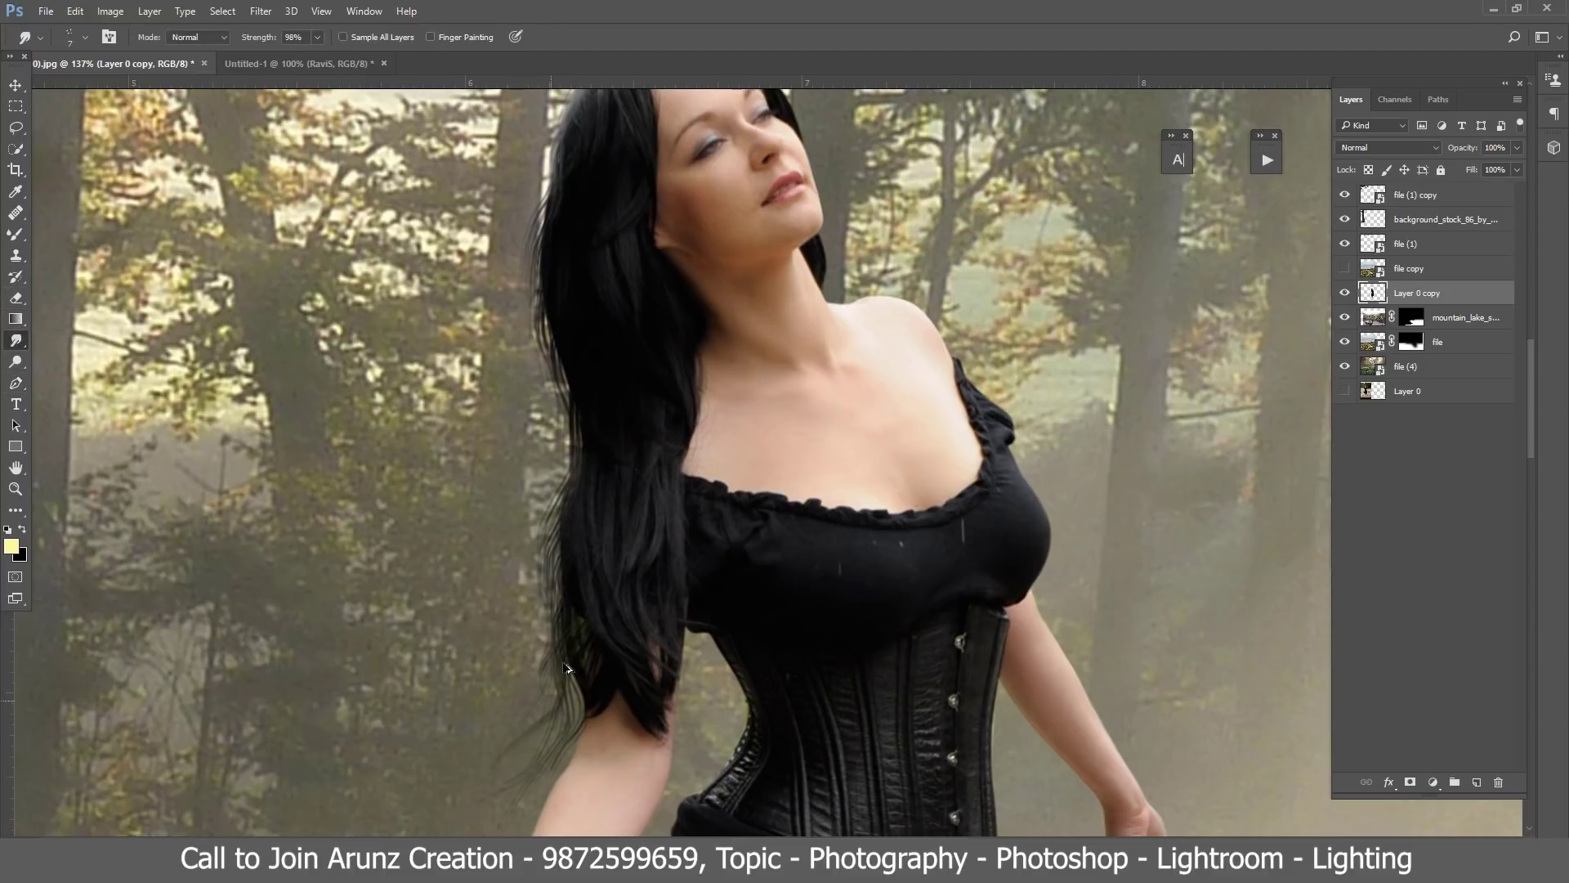
pyautogui.hotkey('ctrl', 'alt', 'z')
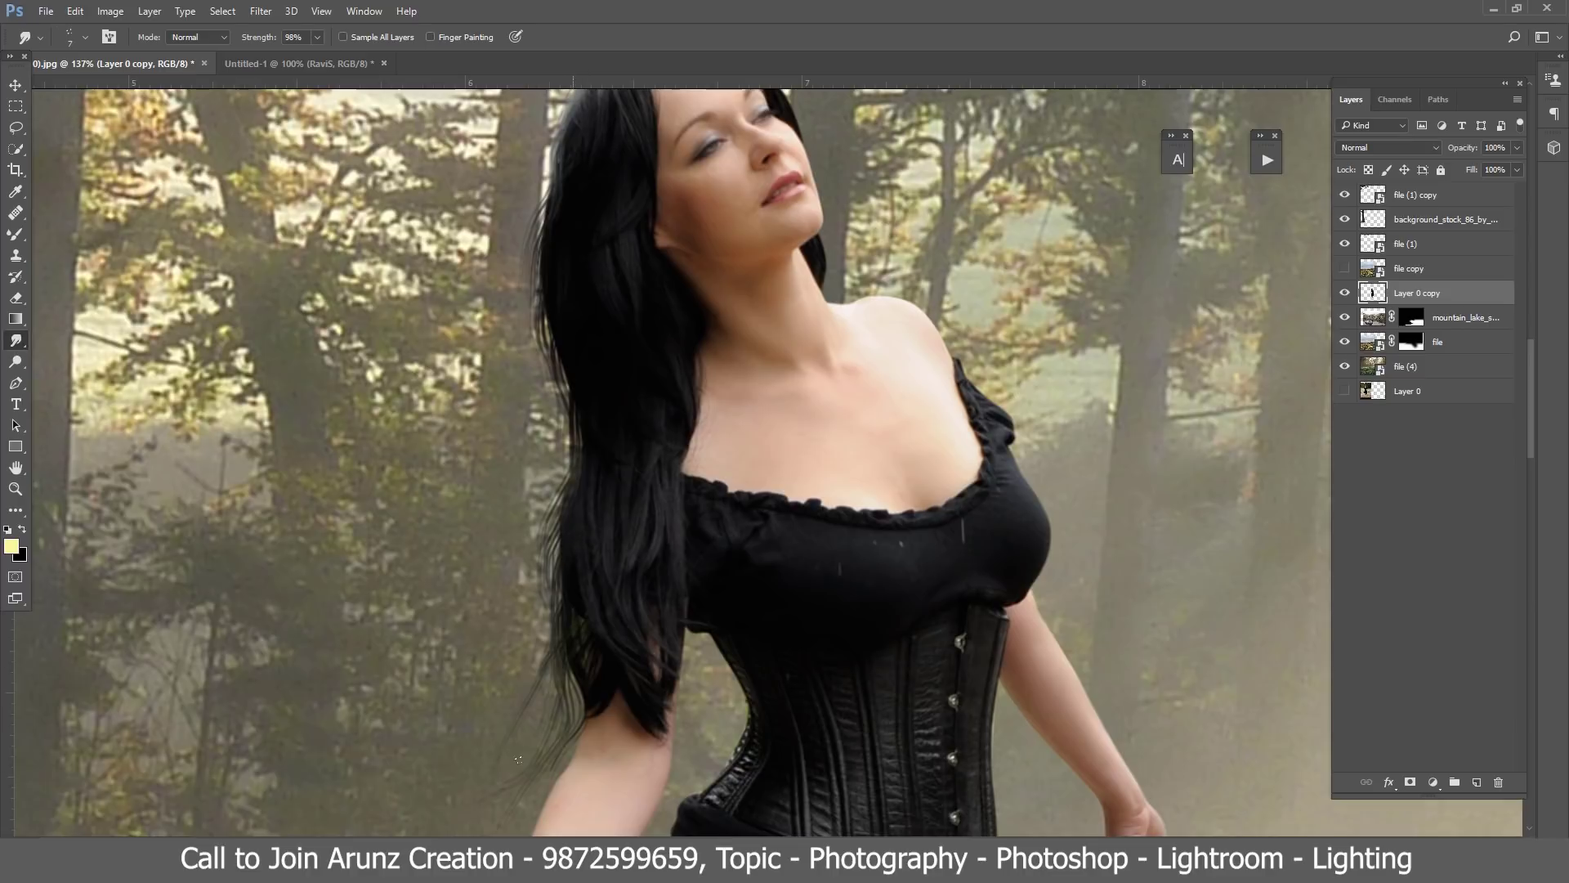
# Step: Blend the left and lower hair edge into the background with repeated downward smudges
pyautogui.moveTo(518, 758); pyautogui.dragTo(579, 514)
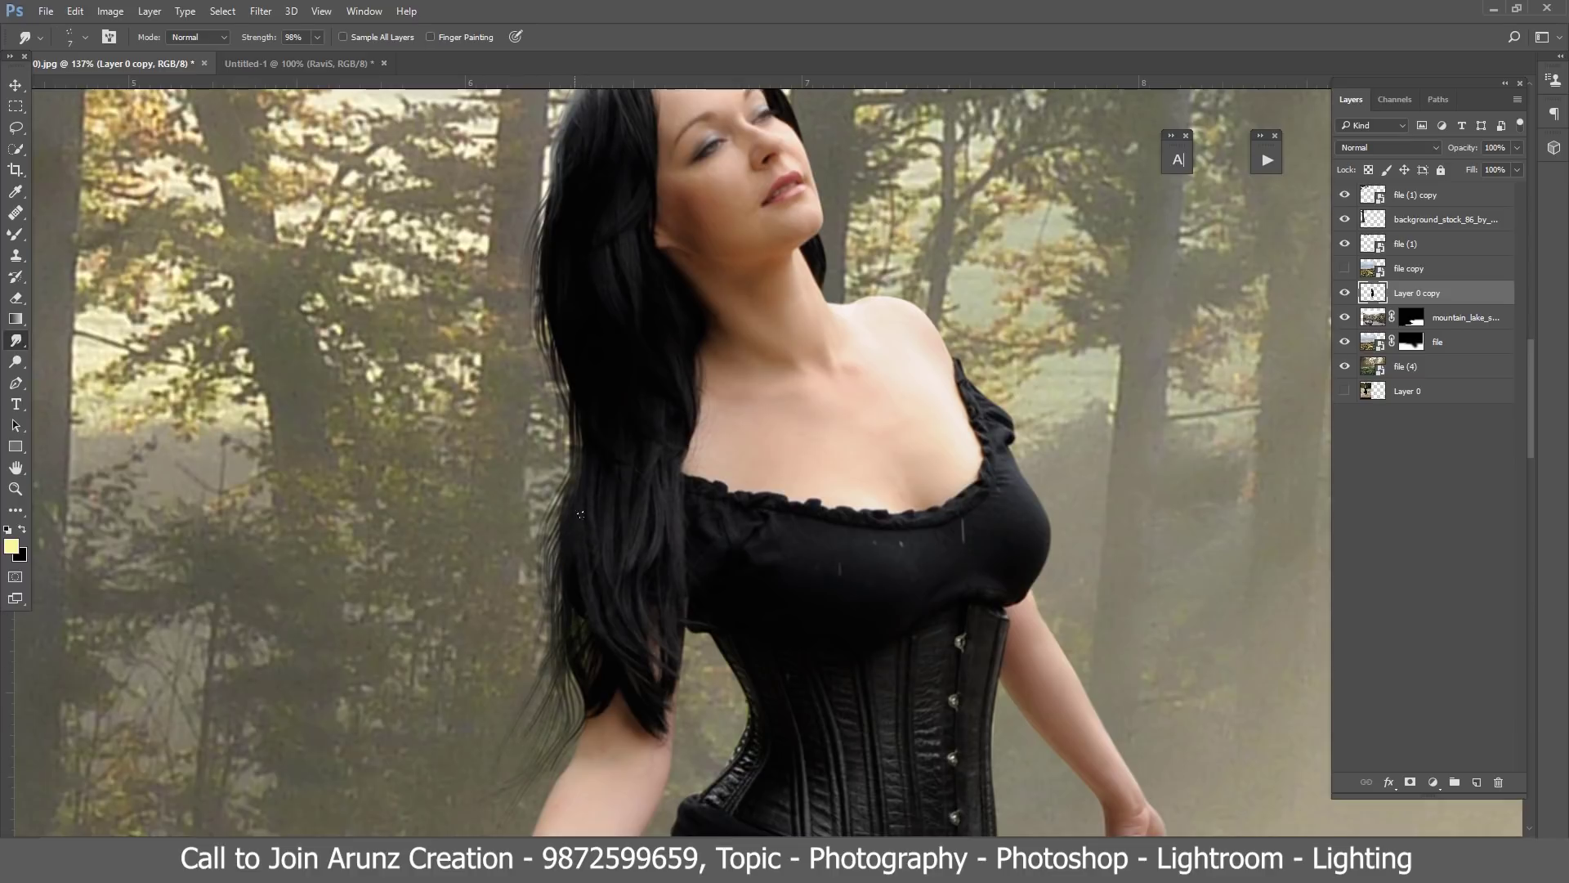
pyautogui.moveTo(575, 356); pyautogui.dragTo(538, 573)
pyautogui.moveTo(576, 383); pyautogui.dragTo(567, 543)
pyautogui.moveTo(577, 397); pyautogui.dragTo(582, 552)
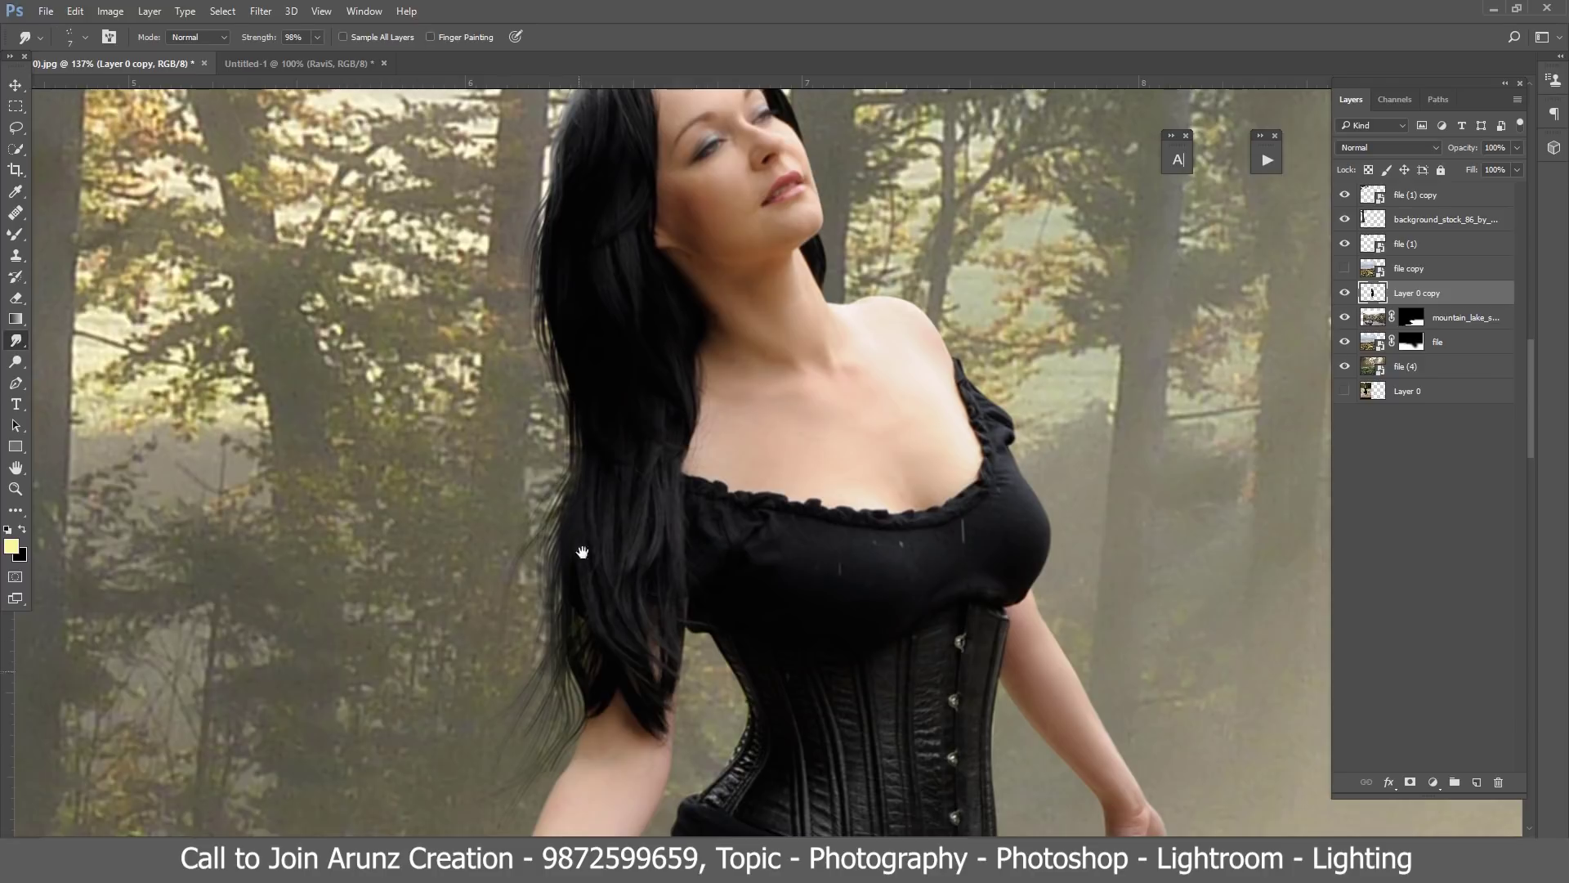
pyautogui.moveTo(567, 429); pyautogui.dragTo(568, 595)
pyautogui.moveTo(572, 488); pyautogui.dragTo(546, 663)
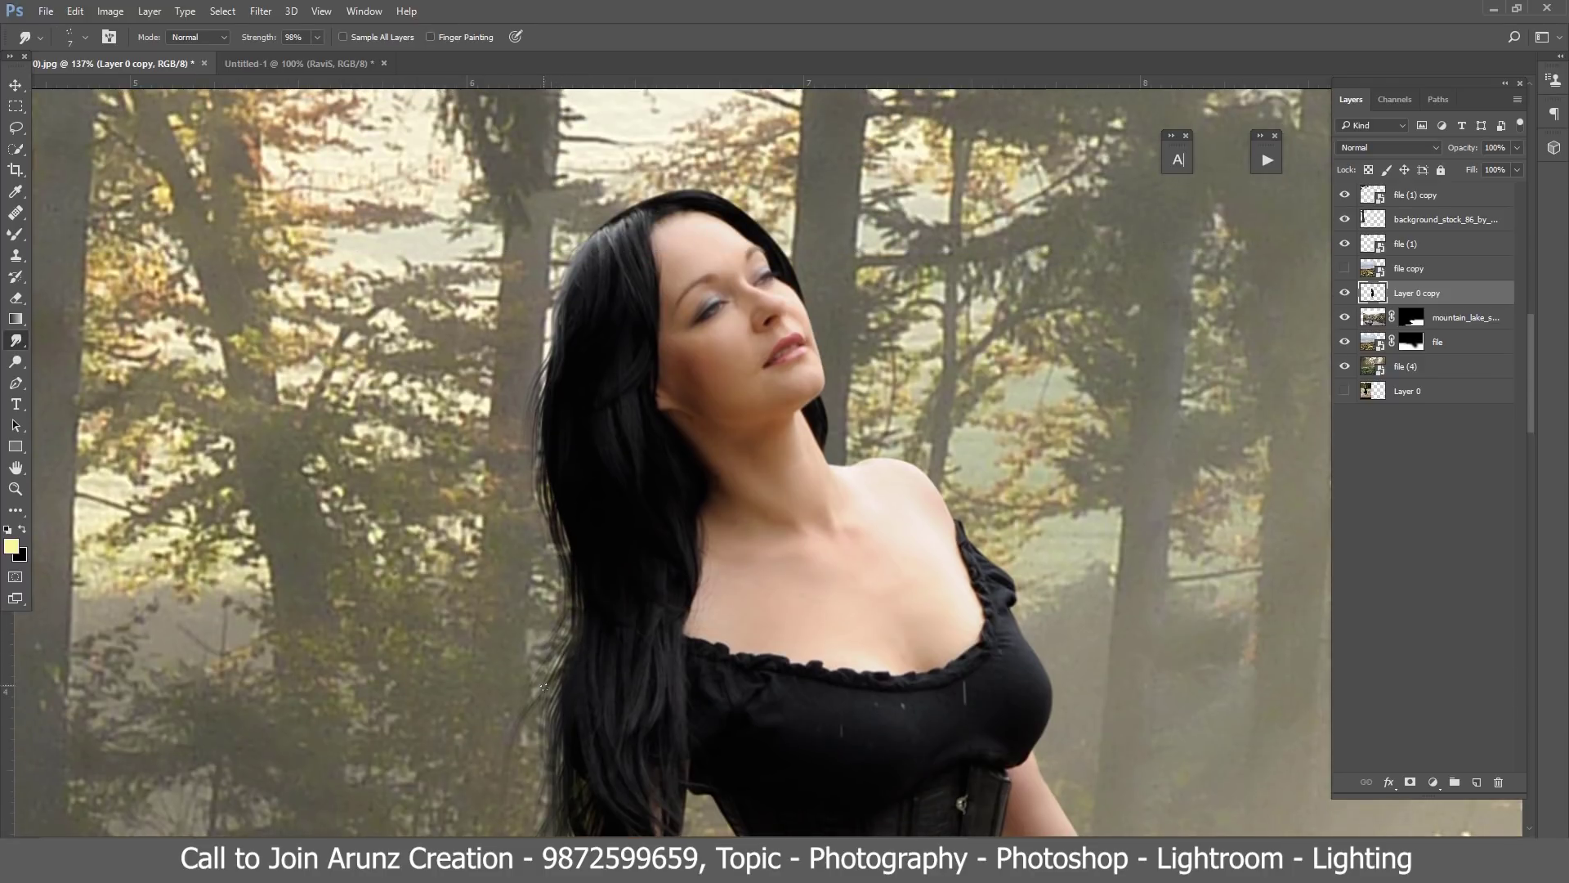
pyautogui.moveTo(569, 434); pyautogui.dragTo(579, 575)
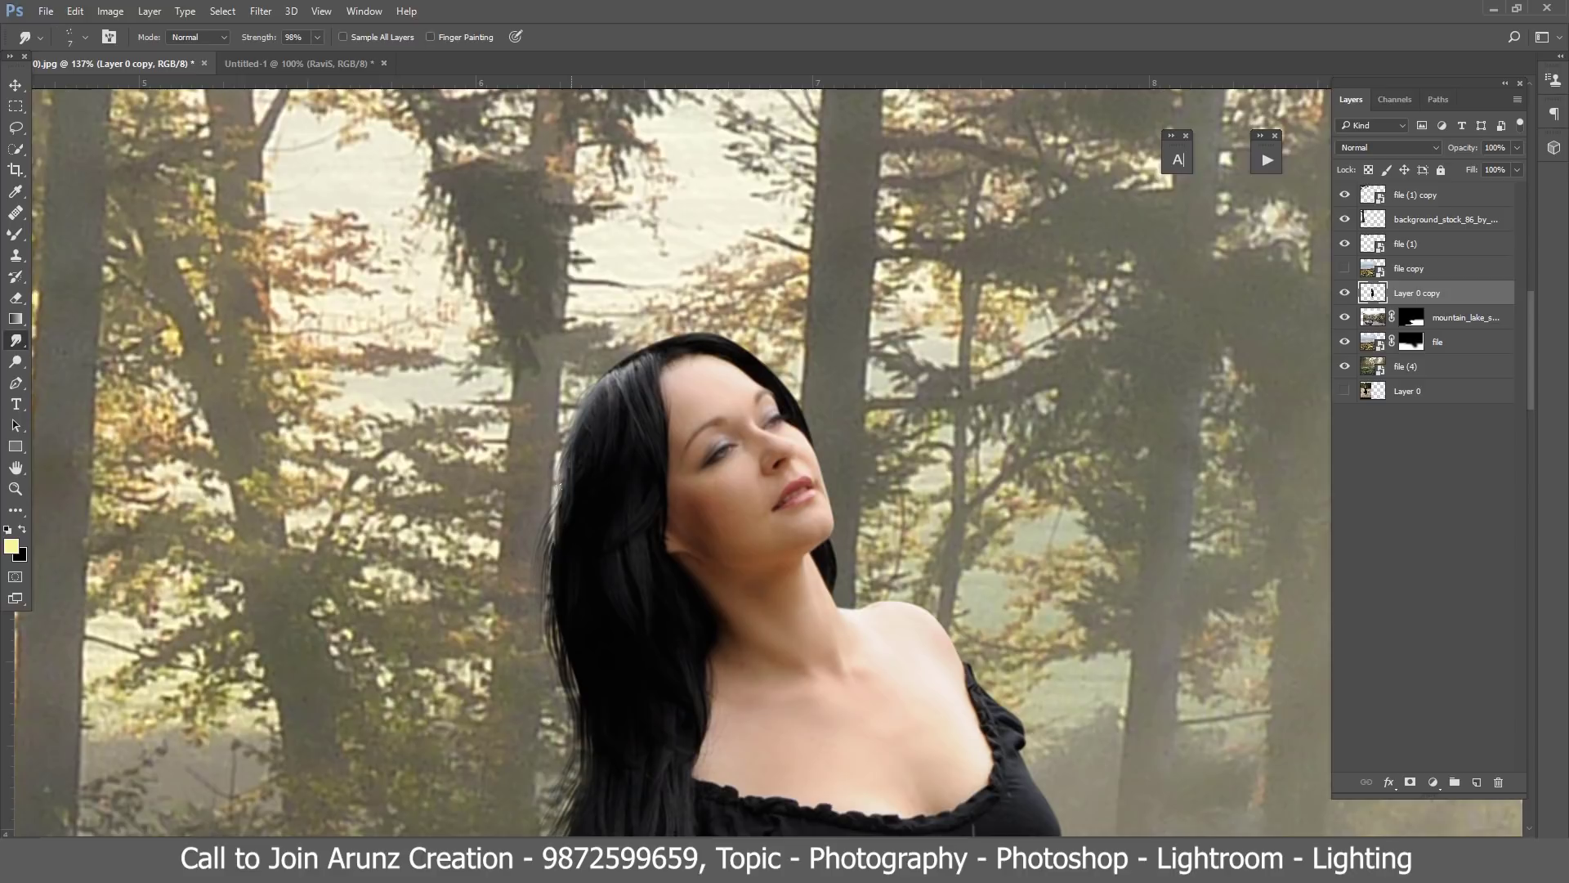
pyautogui.moveTo(539, 638); pyautogui.dragTo(546, 550)
pyautogui.moveTo(569, 530); pyautogui.dragTo(550, 610)
pyautogui.moveTo(541, 747); pyautogui.dragTo(552, 595)
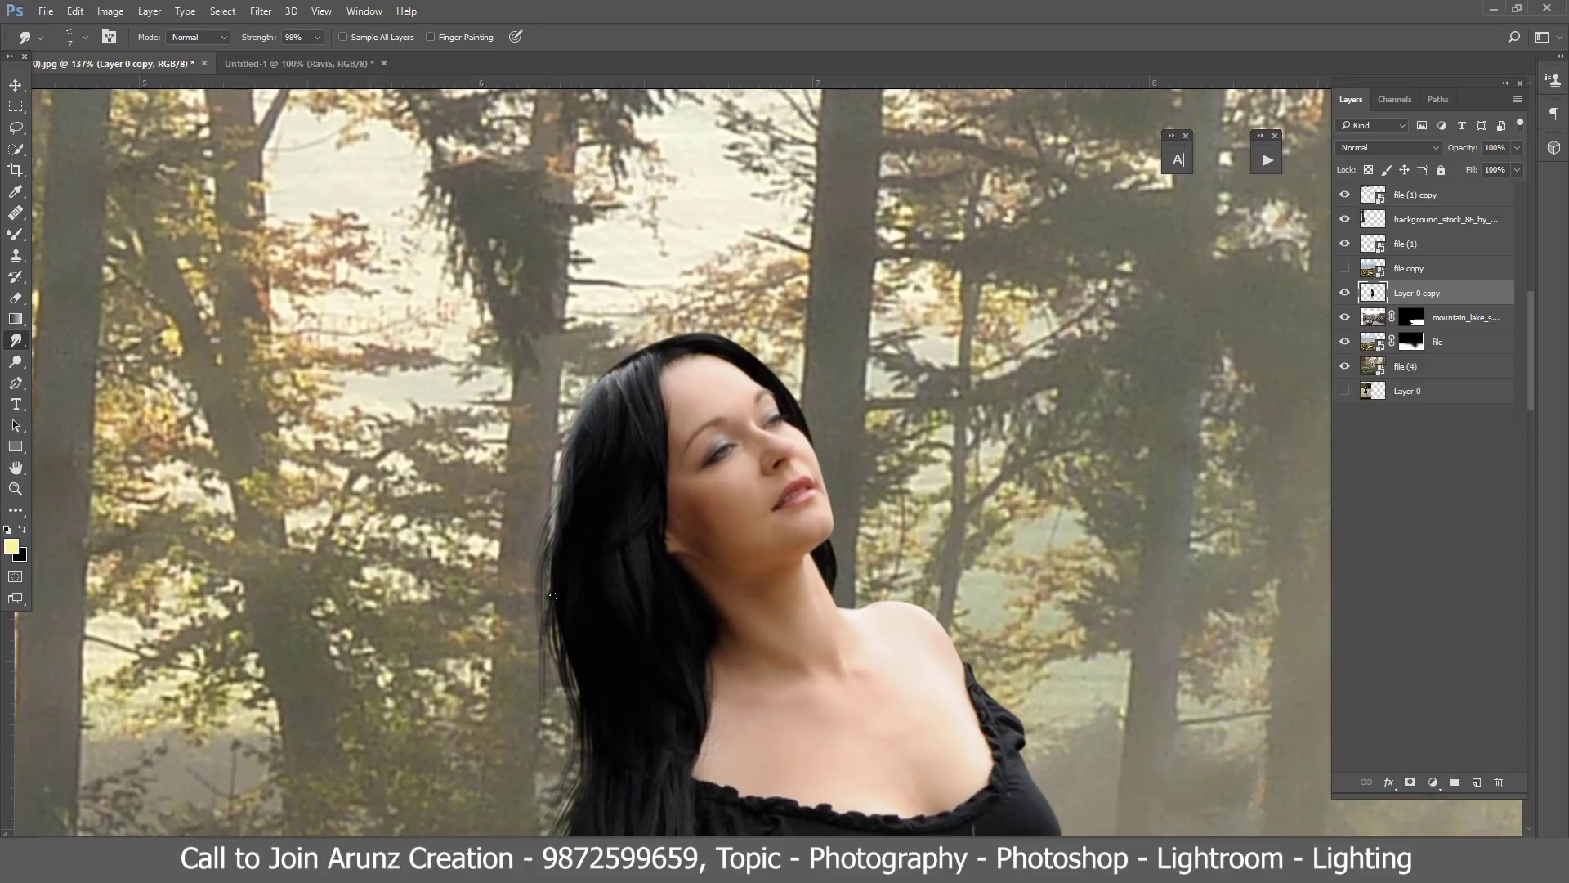
# Step: Pan up and smudge along the hair outline across the top of the head
pyautogui.moveTo(634, 524); pyautogui.dragTo(555, 684)
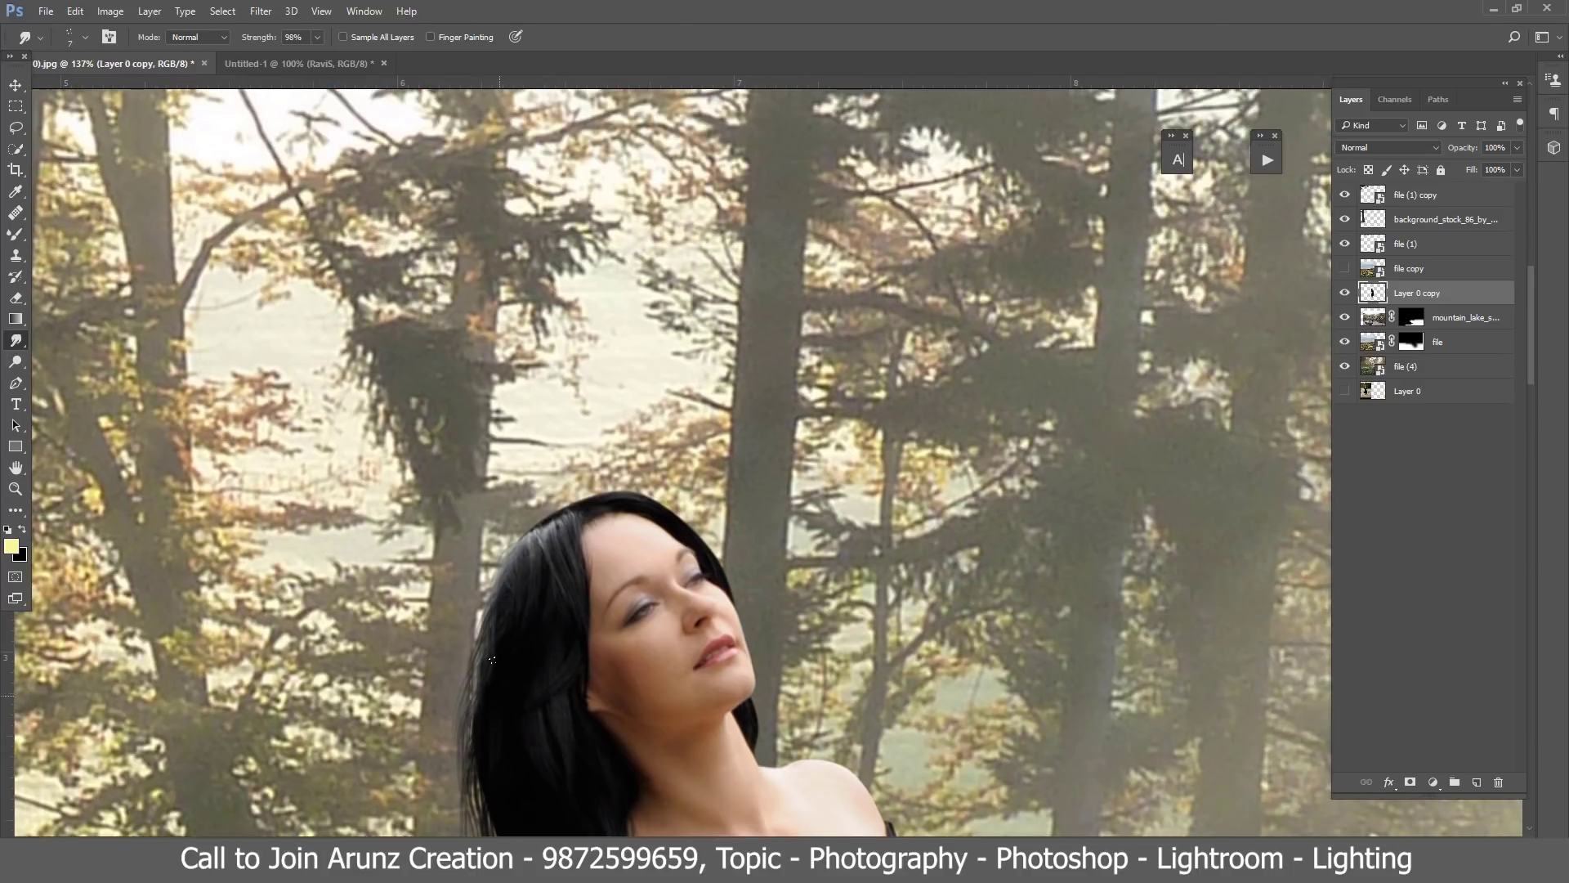
pyautogui.moveTo(543, 564); pyautogui.dragTo(492, 611)
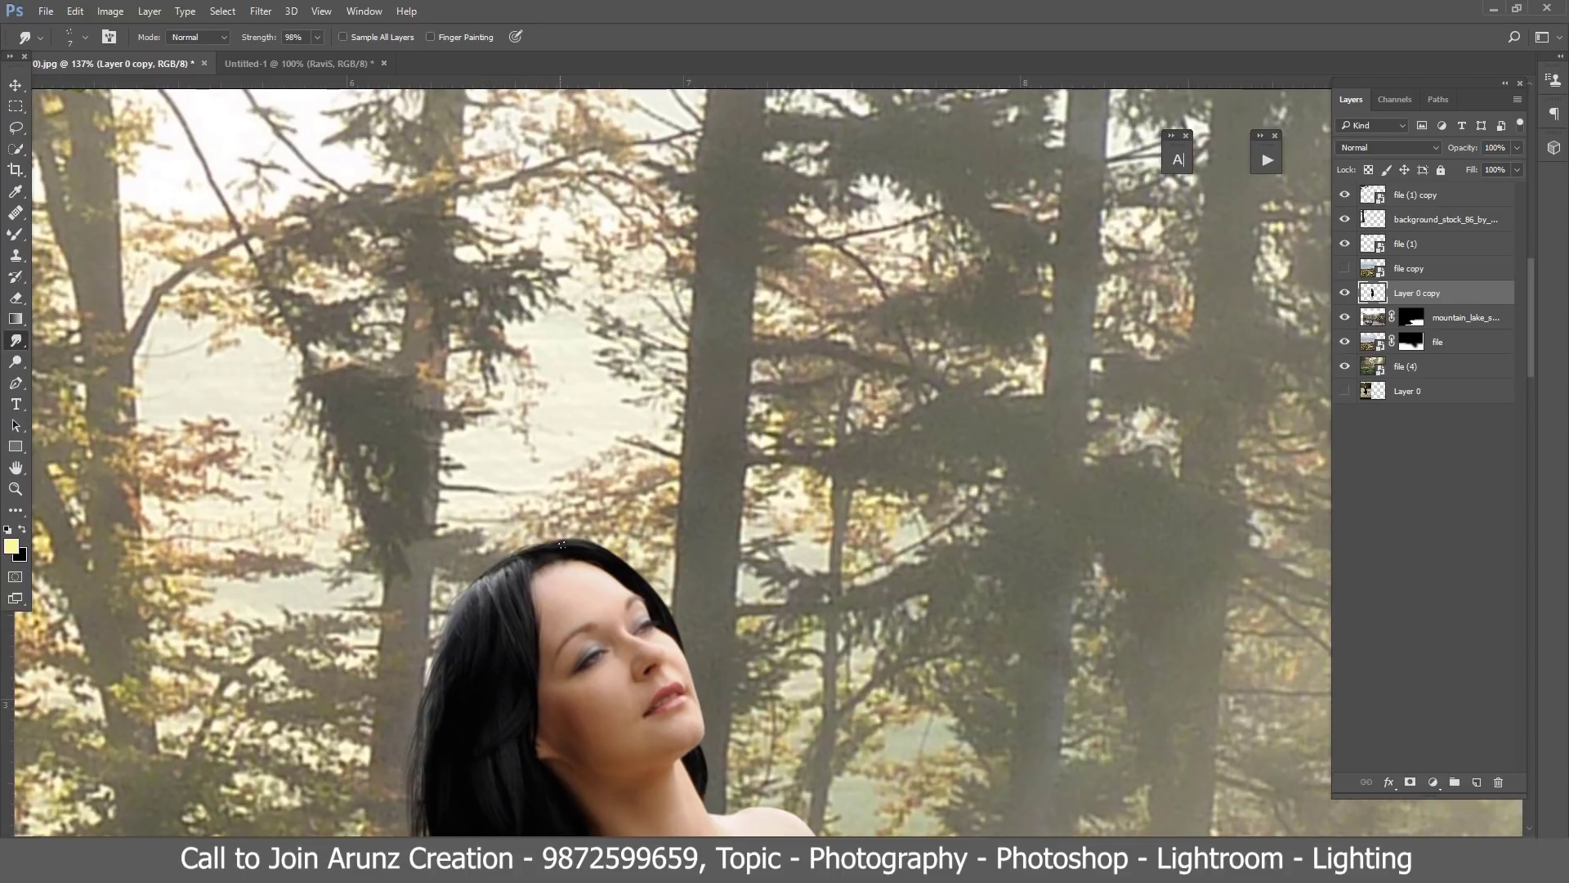
pyautogui.moveTo(568, 532)
pyautogui.mouseDown()
pyautogui.moveTo(507, 524)
pyautogui.moveTo(475, 456)
pyautogui.mouseUp()
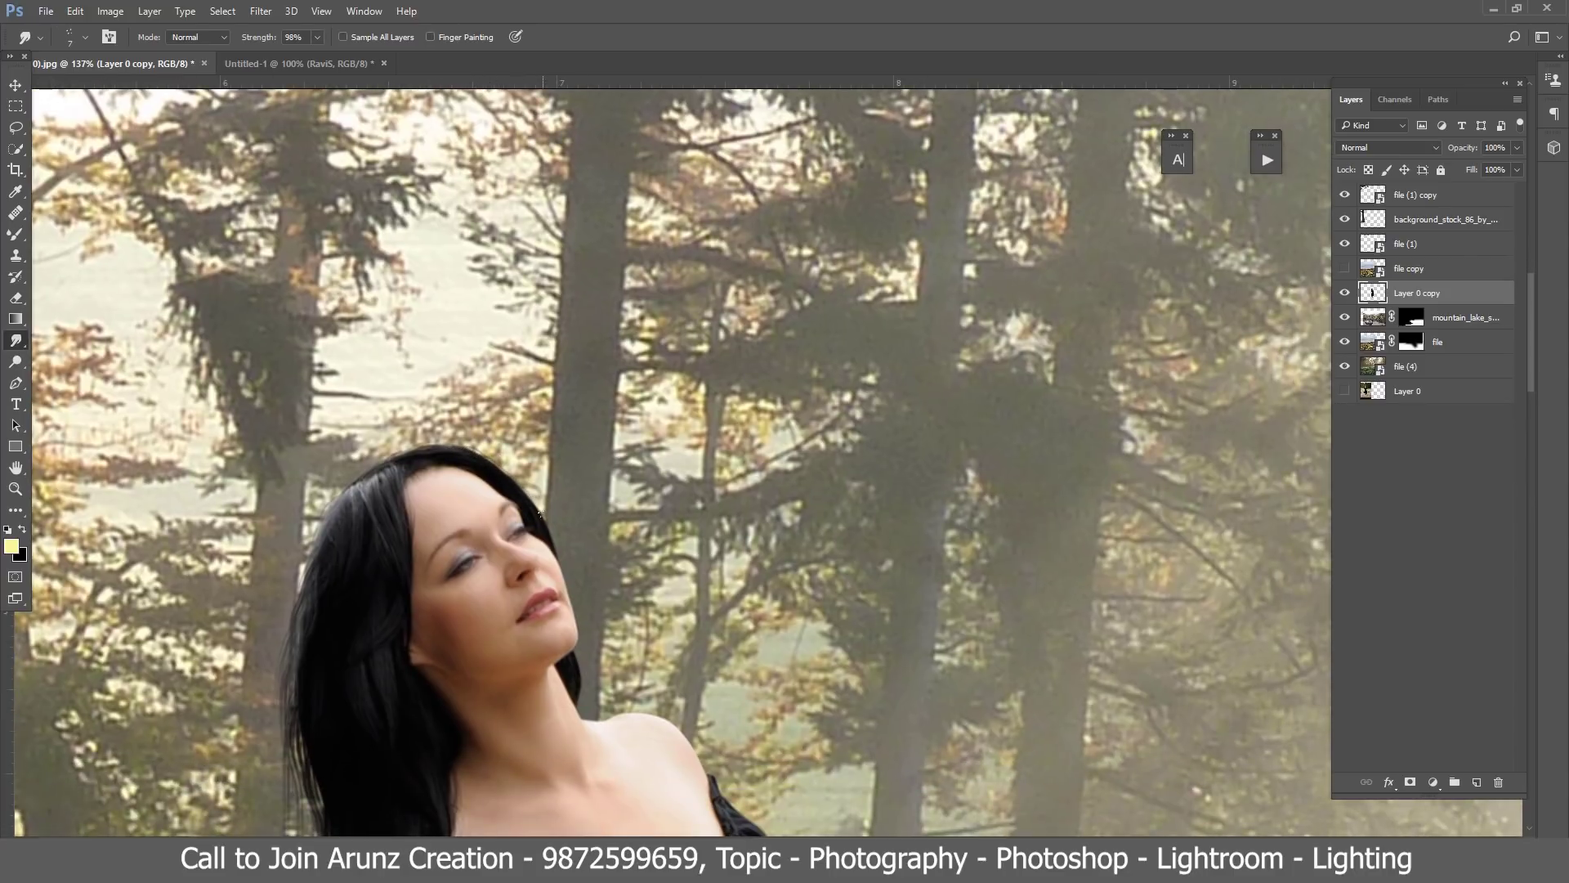
pyautogui.moveTo(564, 559); pyautogui.dragTo(520, 429)
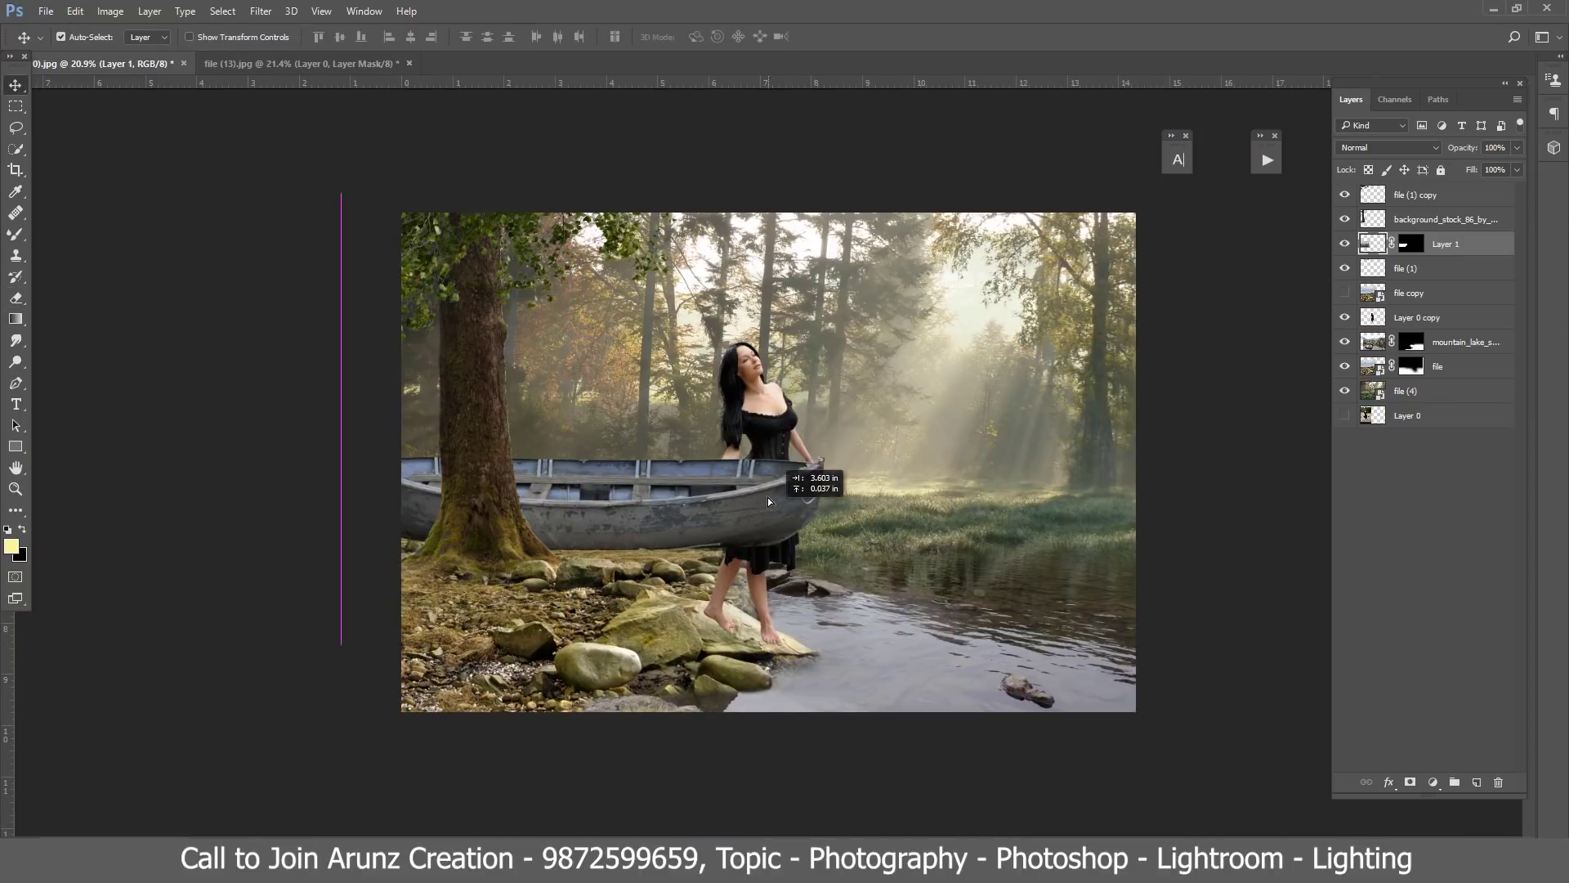
# Step: Shrink, slightly rotate, and move the rowboat into the bottom-left corner
pyautogui.moveTo(756, 543); pyautogui.dragTo(784, 507)
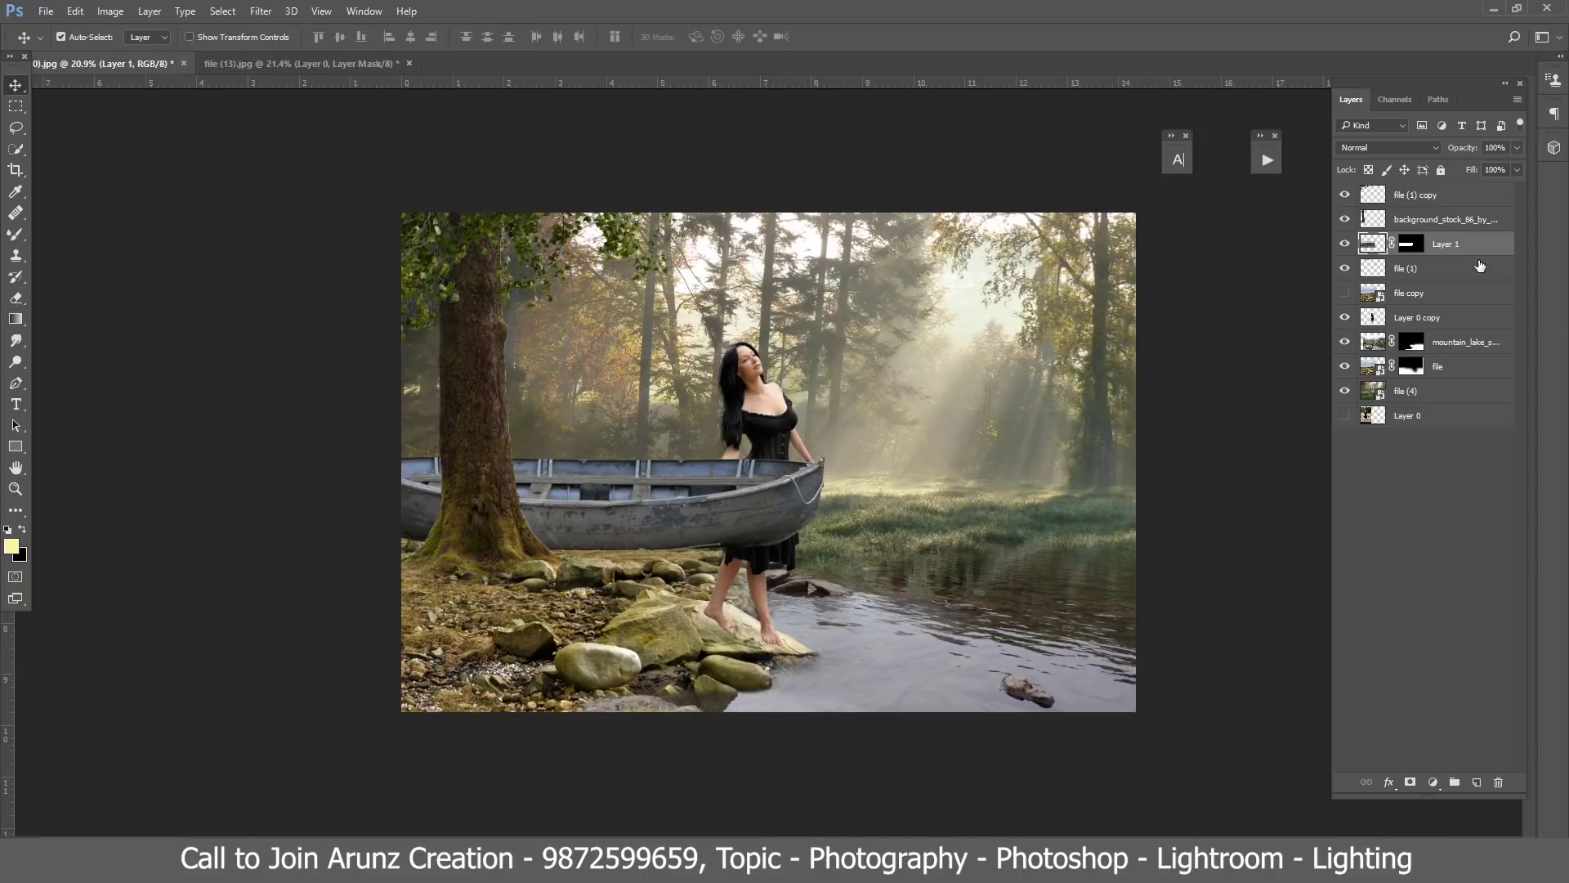
pyautogui.hotkey('ctrl', 't')
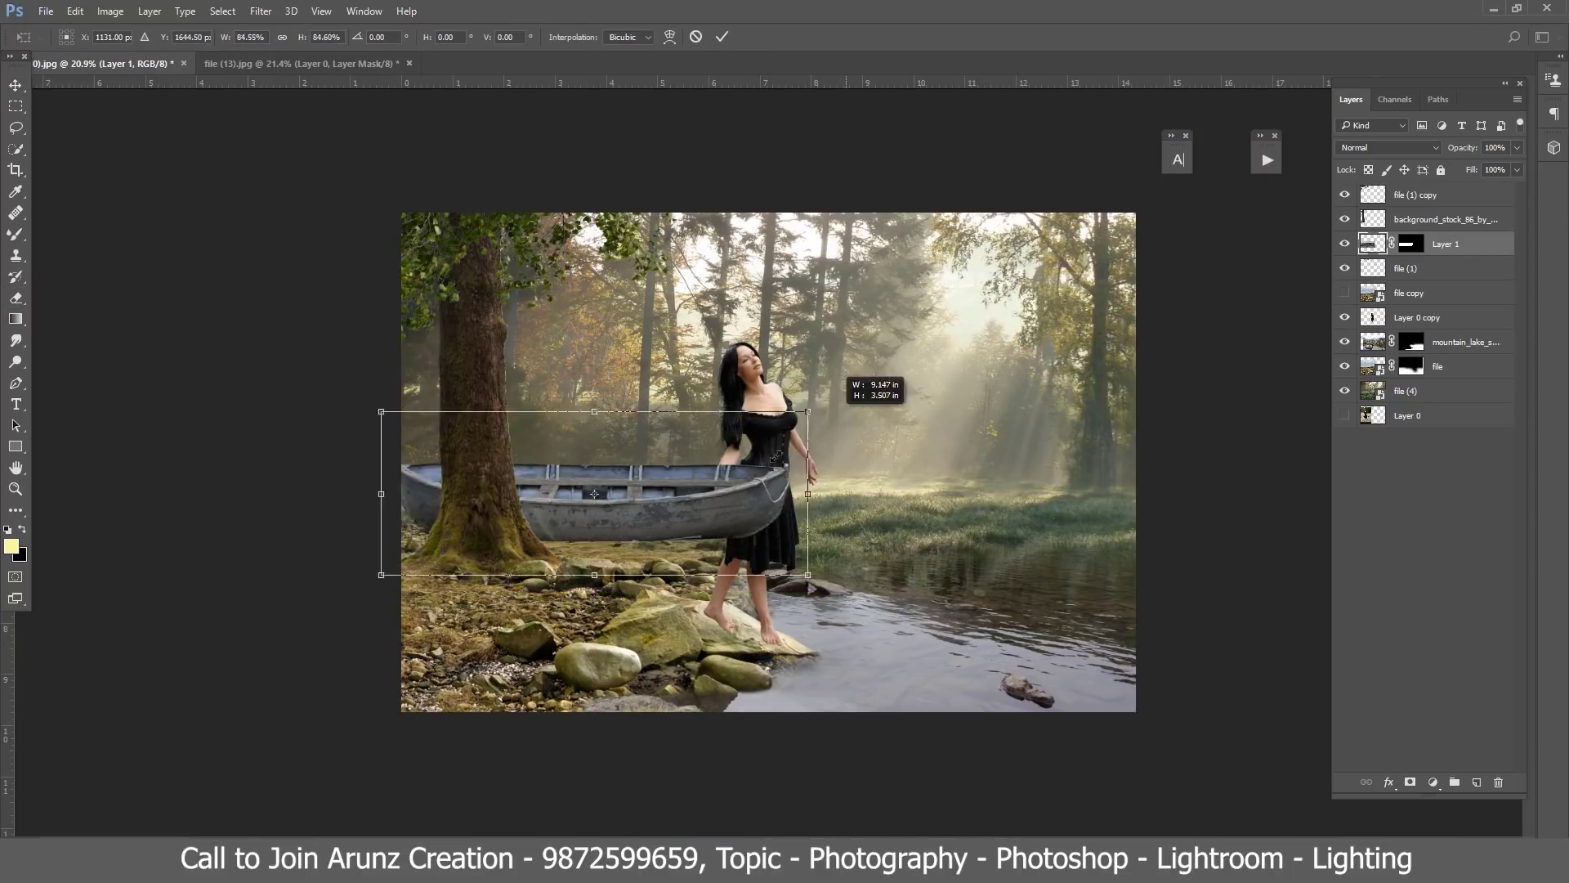
pyautogui.moveTo(841, 413); pyautogui.dragTo(678, 539)
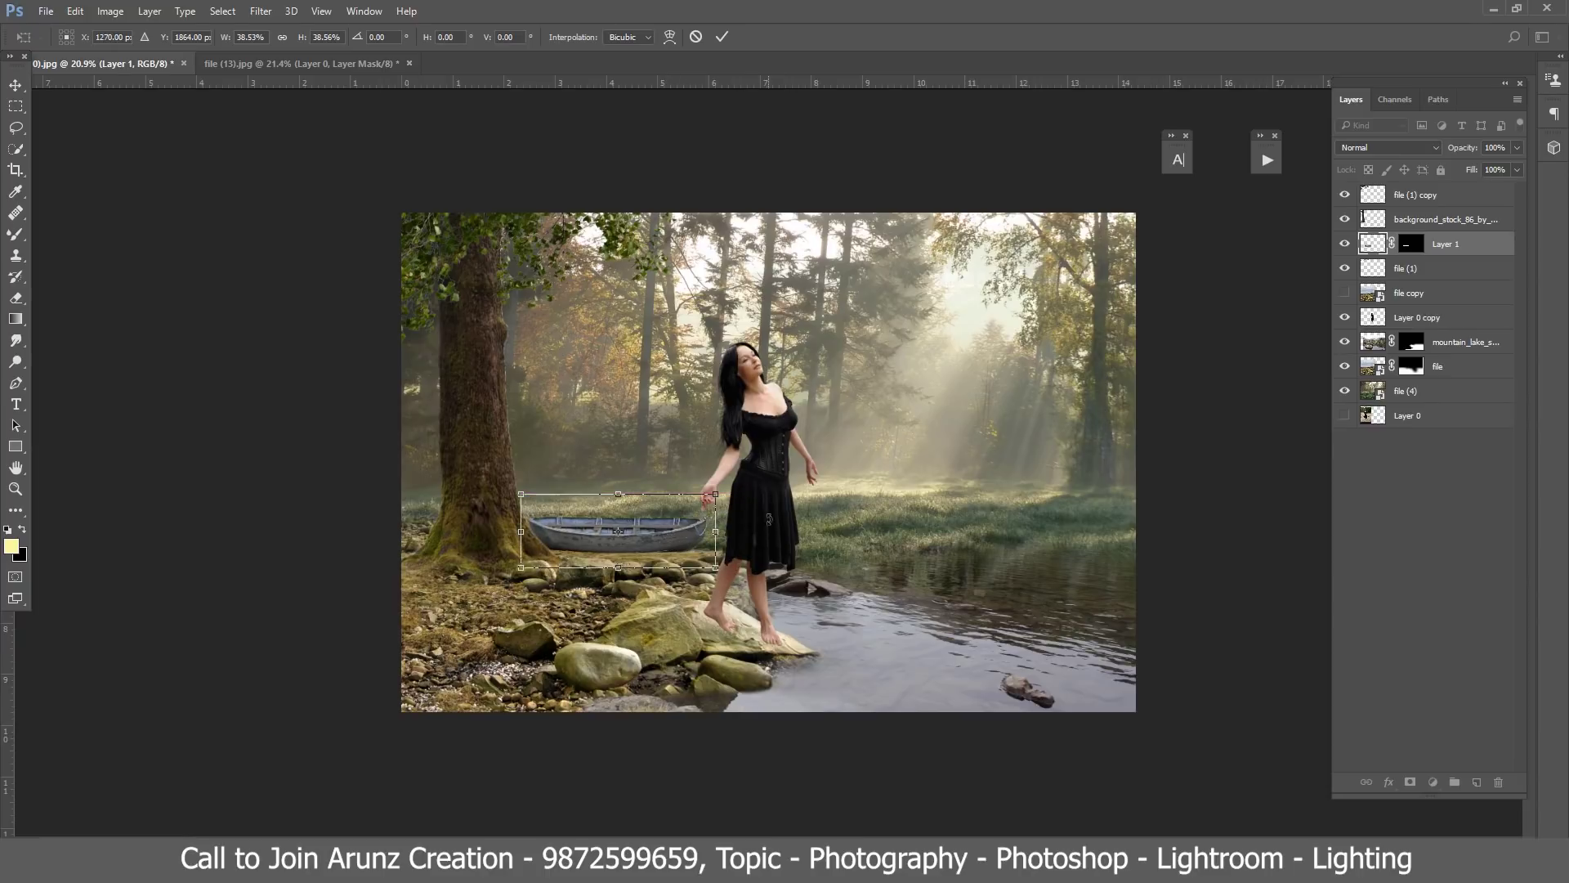
pyautogui.moveTo(731, 489); pyautogui.dragTo(726, 506)
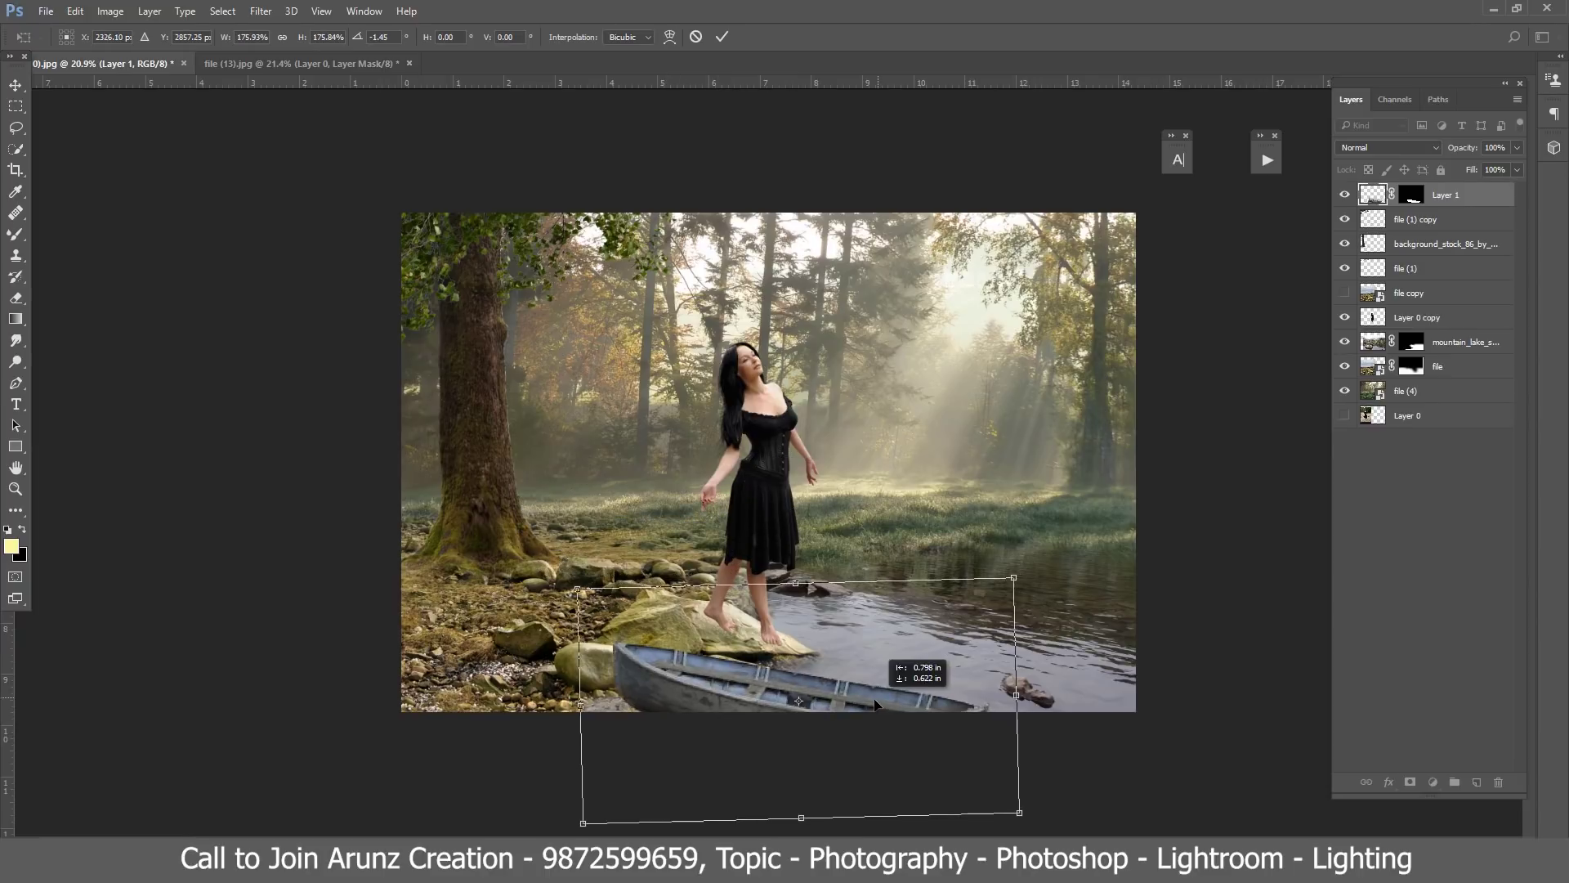
pyautogui.moveTo(899, 692); pyautogui.dragTo(636, 686)
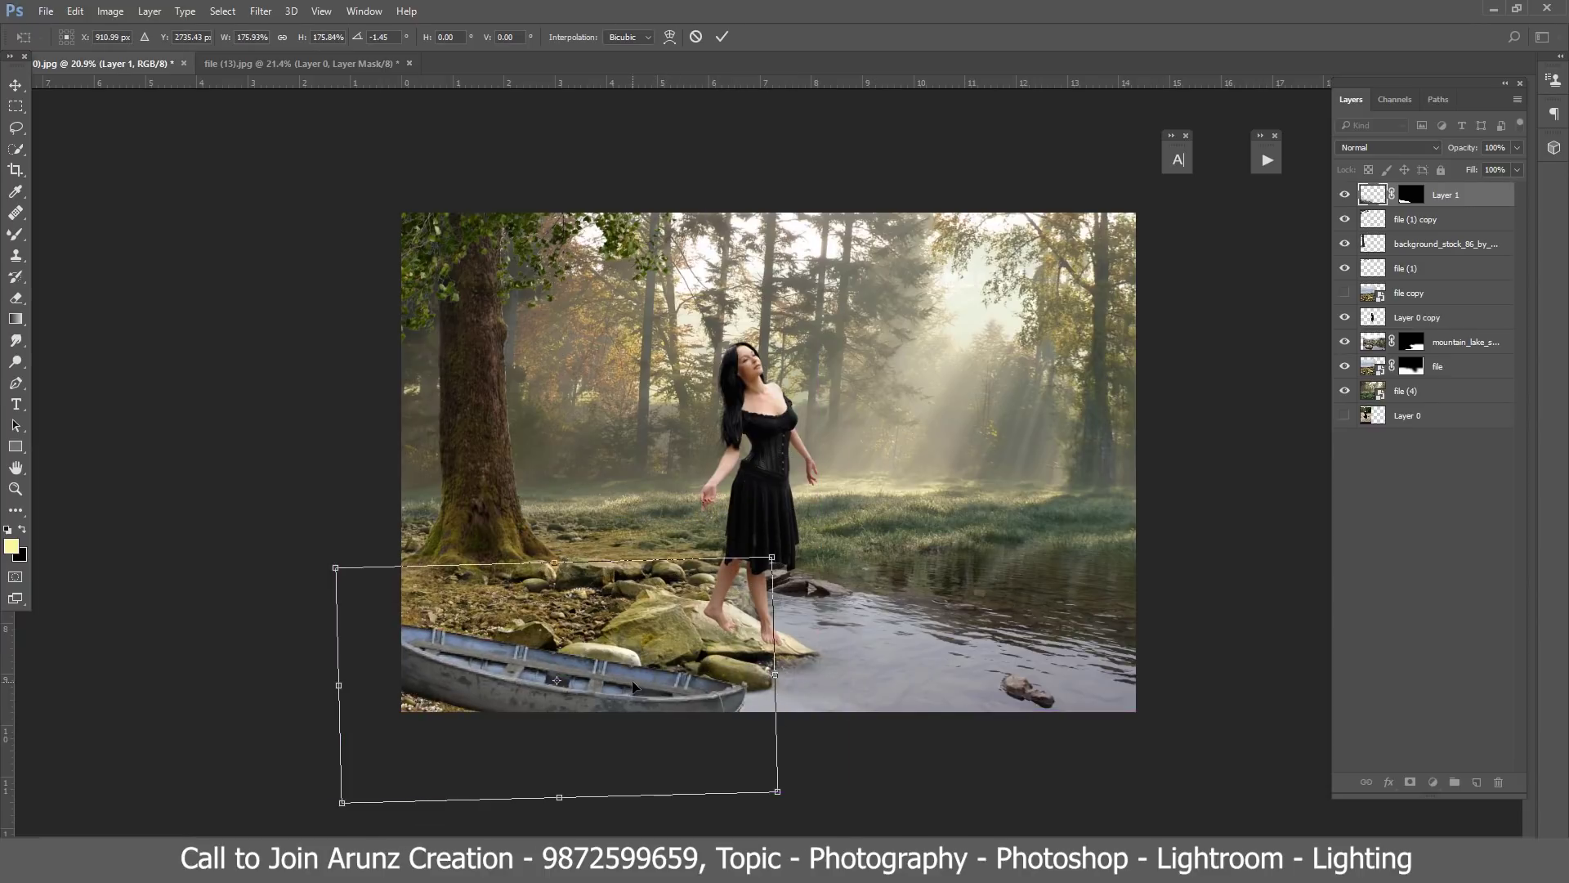
pyautogui.press('Return')
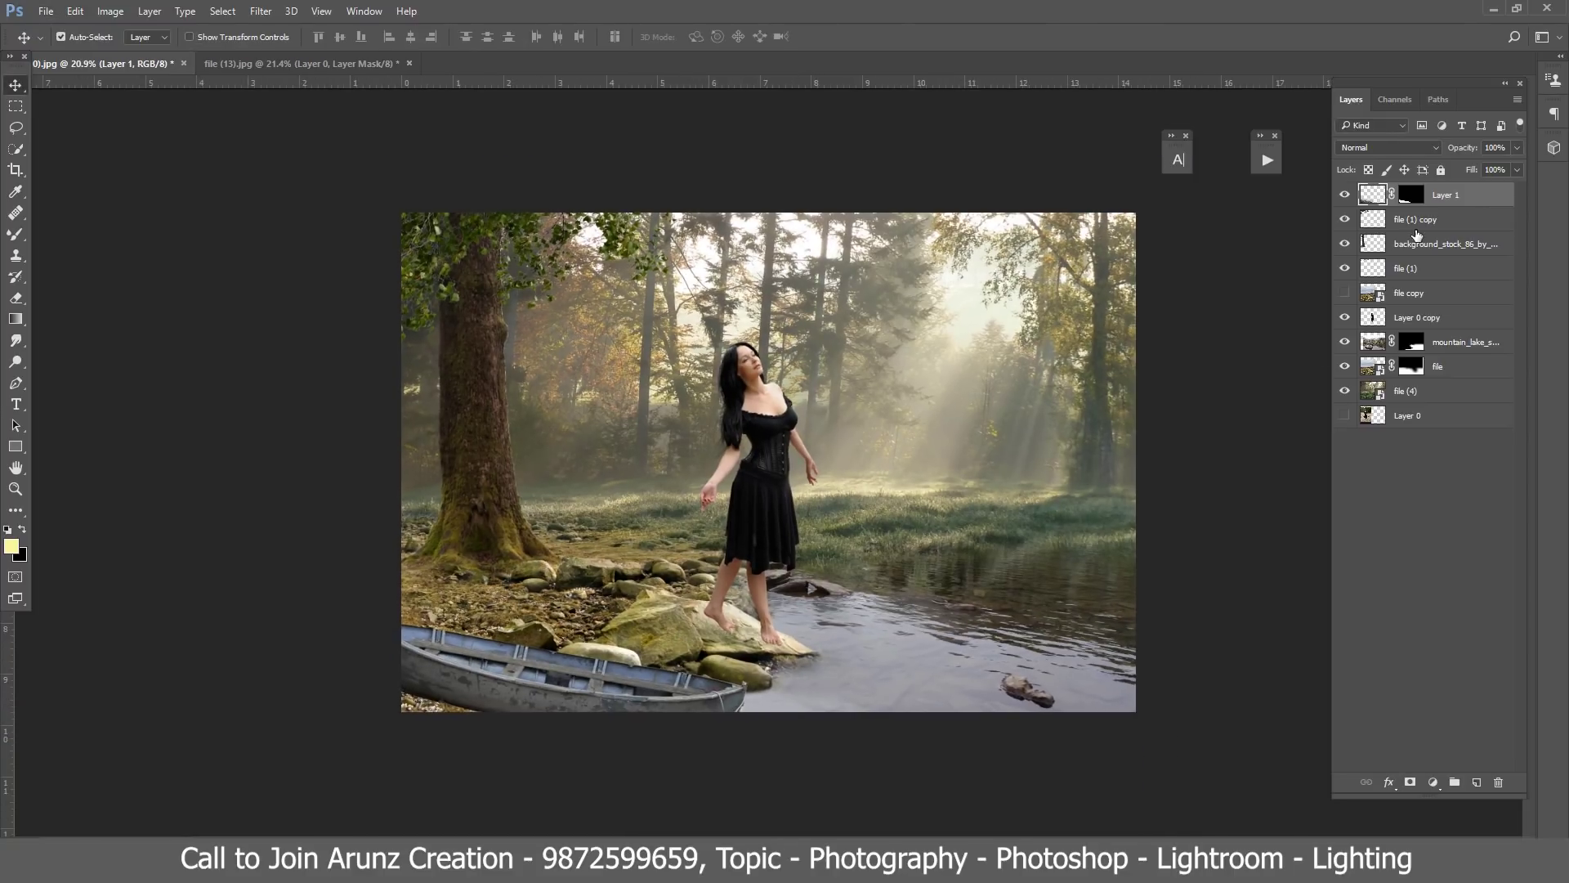
# Step: Move Layer 1 below Layer 0 copy and shift the boat further left along the shore
pyautogui.moveTo(1445, 196); pyautogui.dragTo(1429, 336)
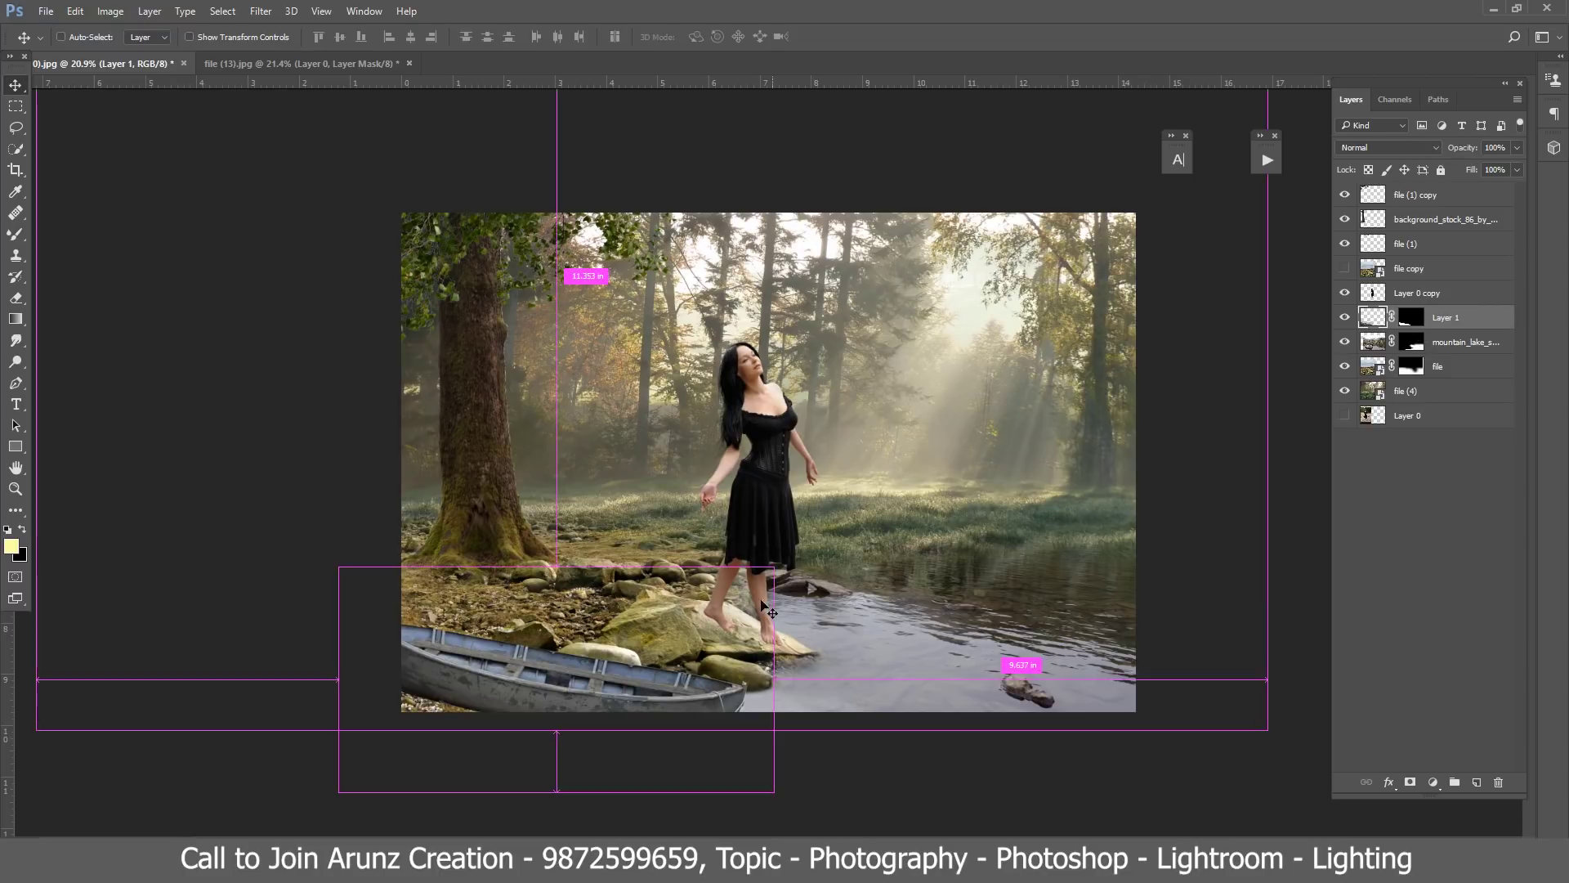
pyautogui.hotkey('ctrl', 't')
pyautogui.moveTo(707, 666); pyautogui.dragTo(675, 656)
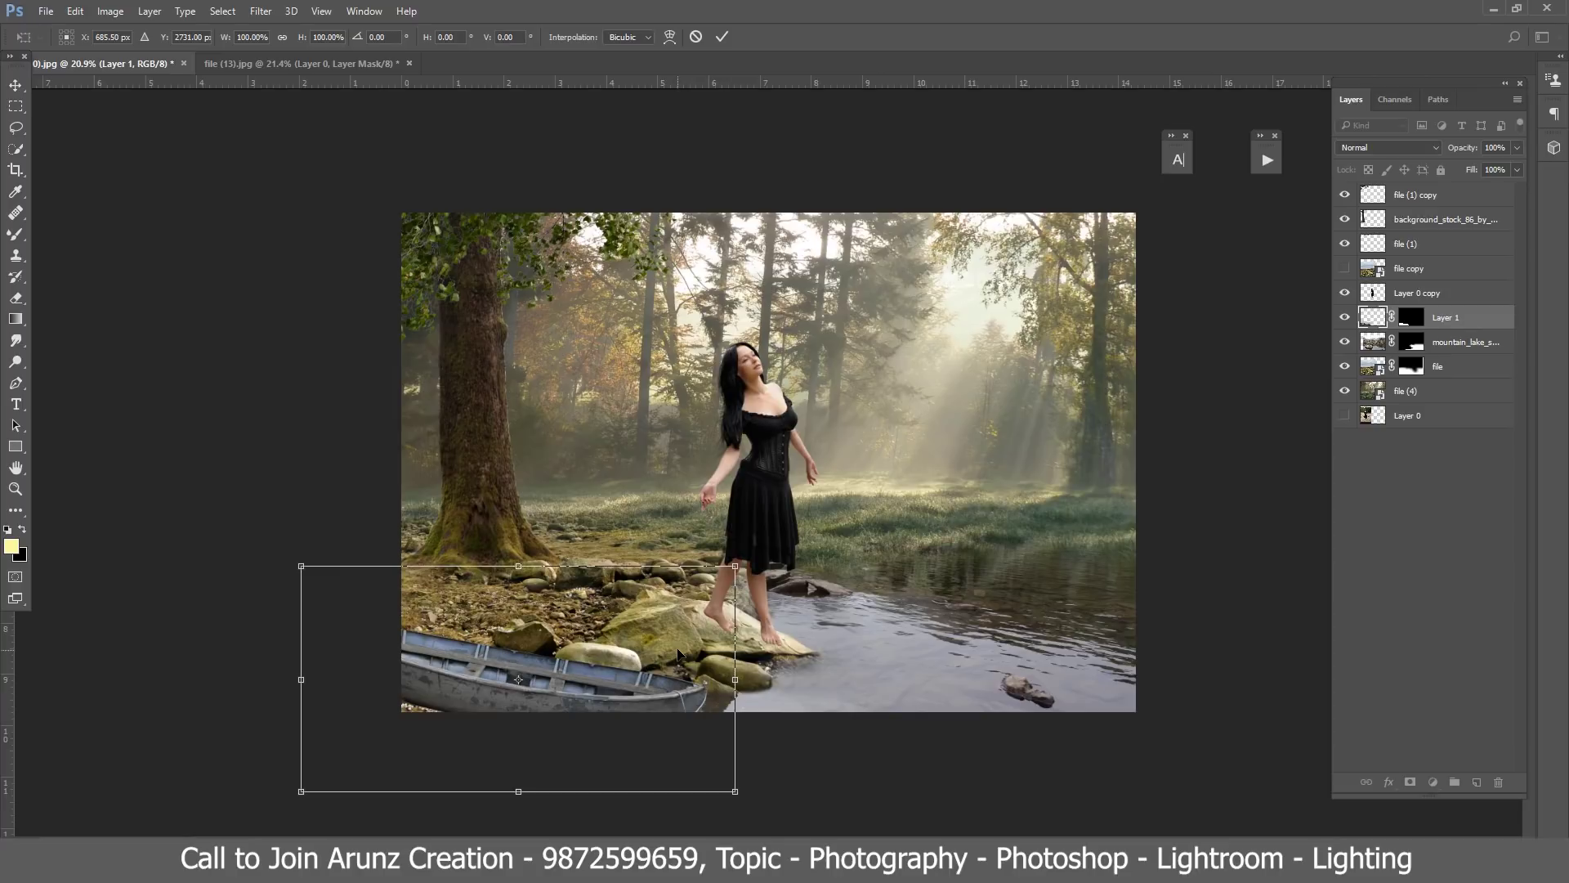
pyautogui.press('Return')
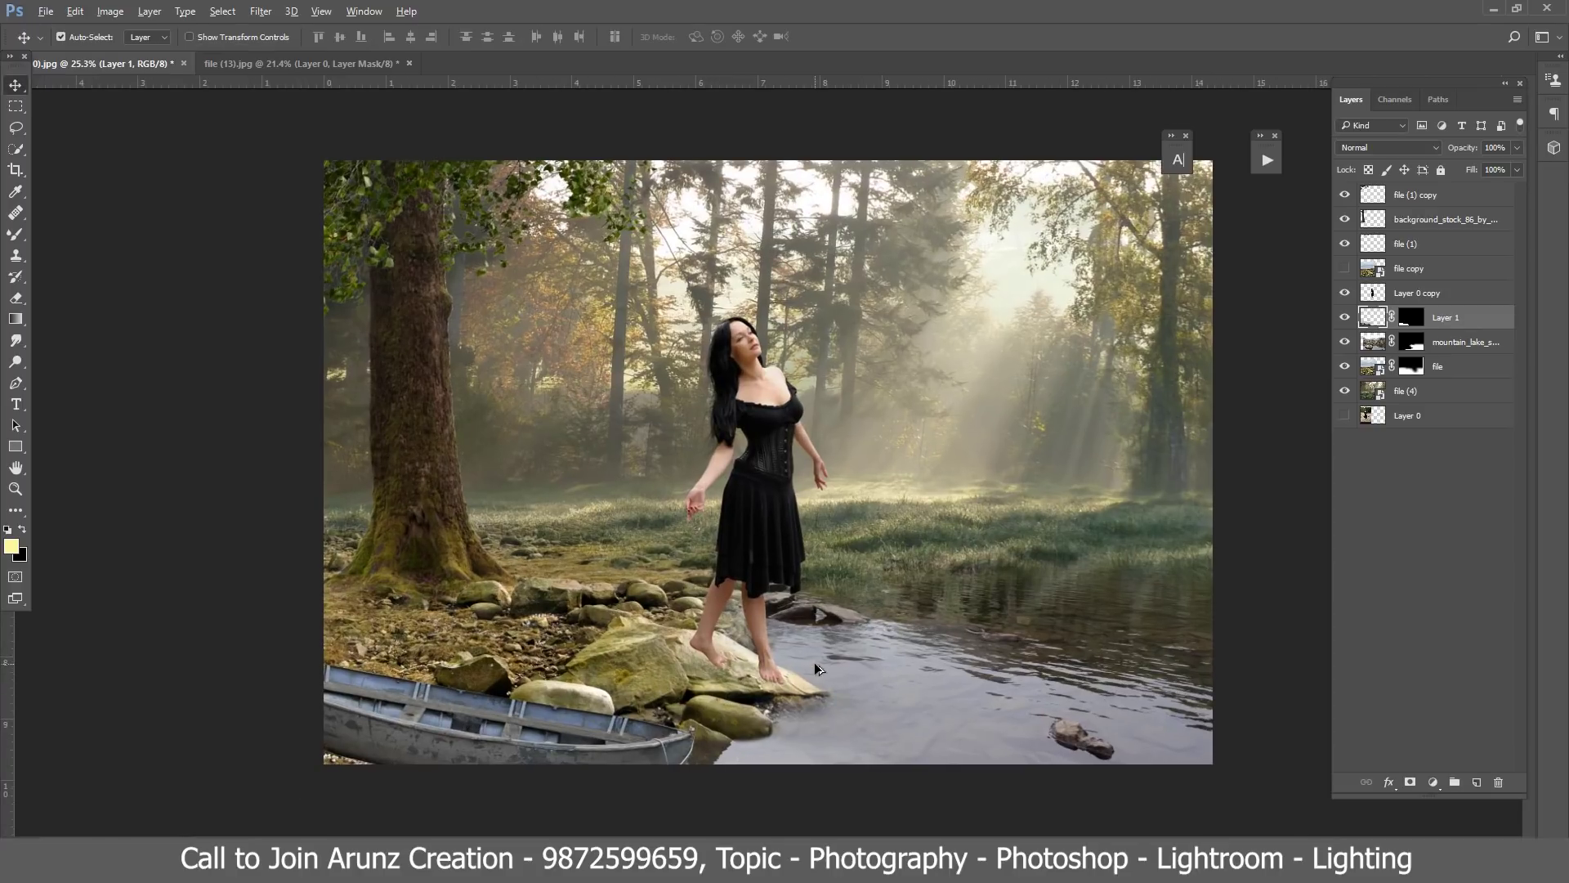
pyautogui.hotkey('ctrl', '+')
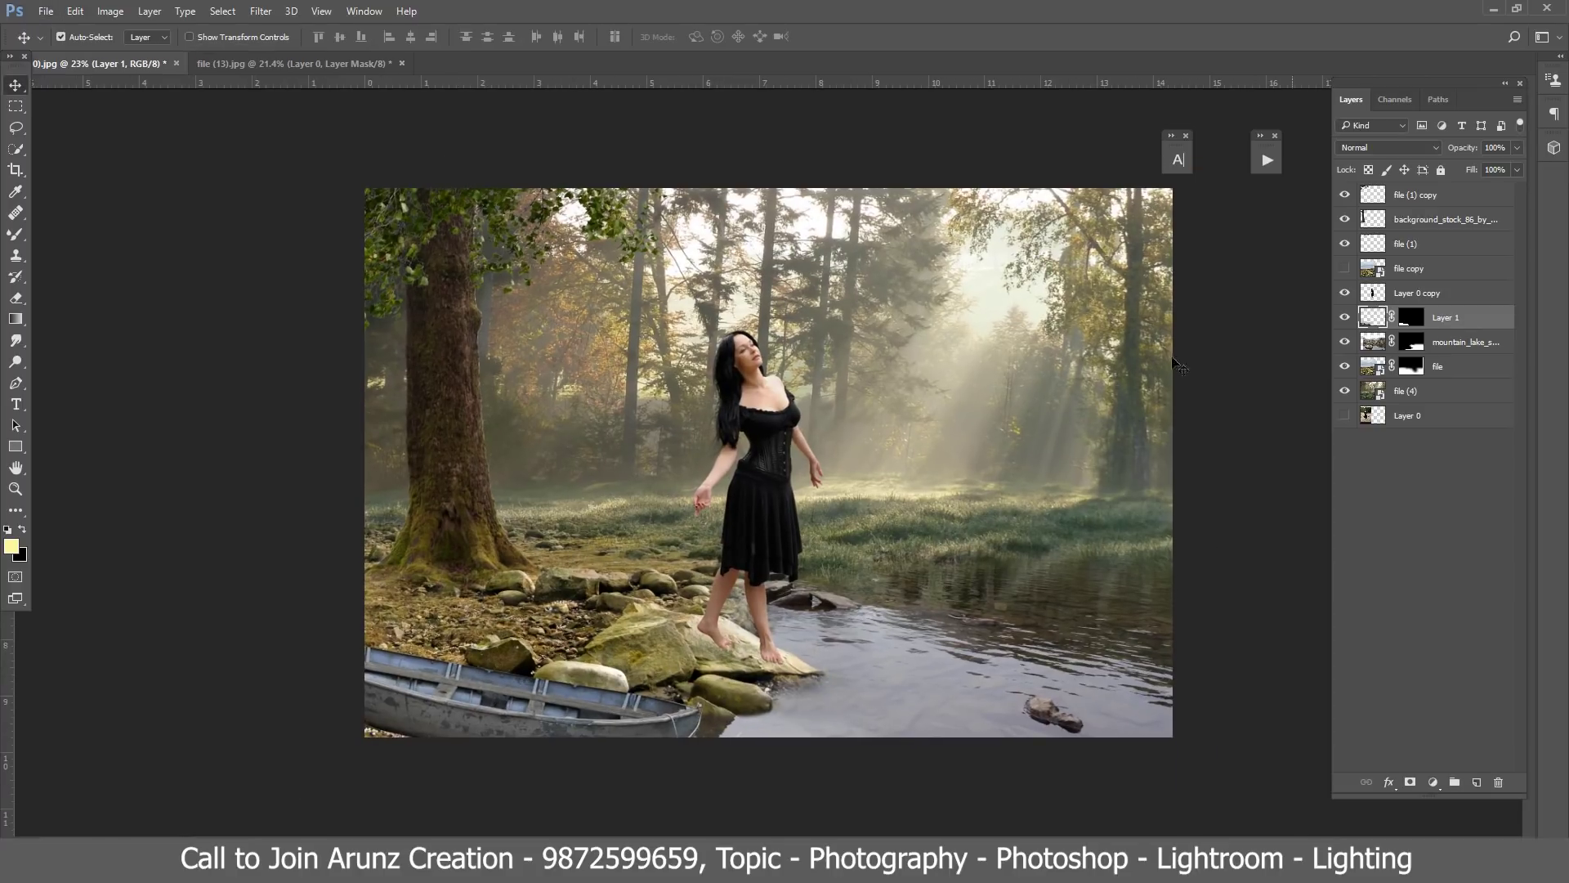
pyautogui.hotkey('ctrl', '-')
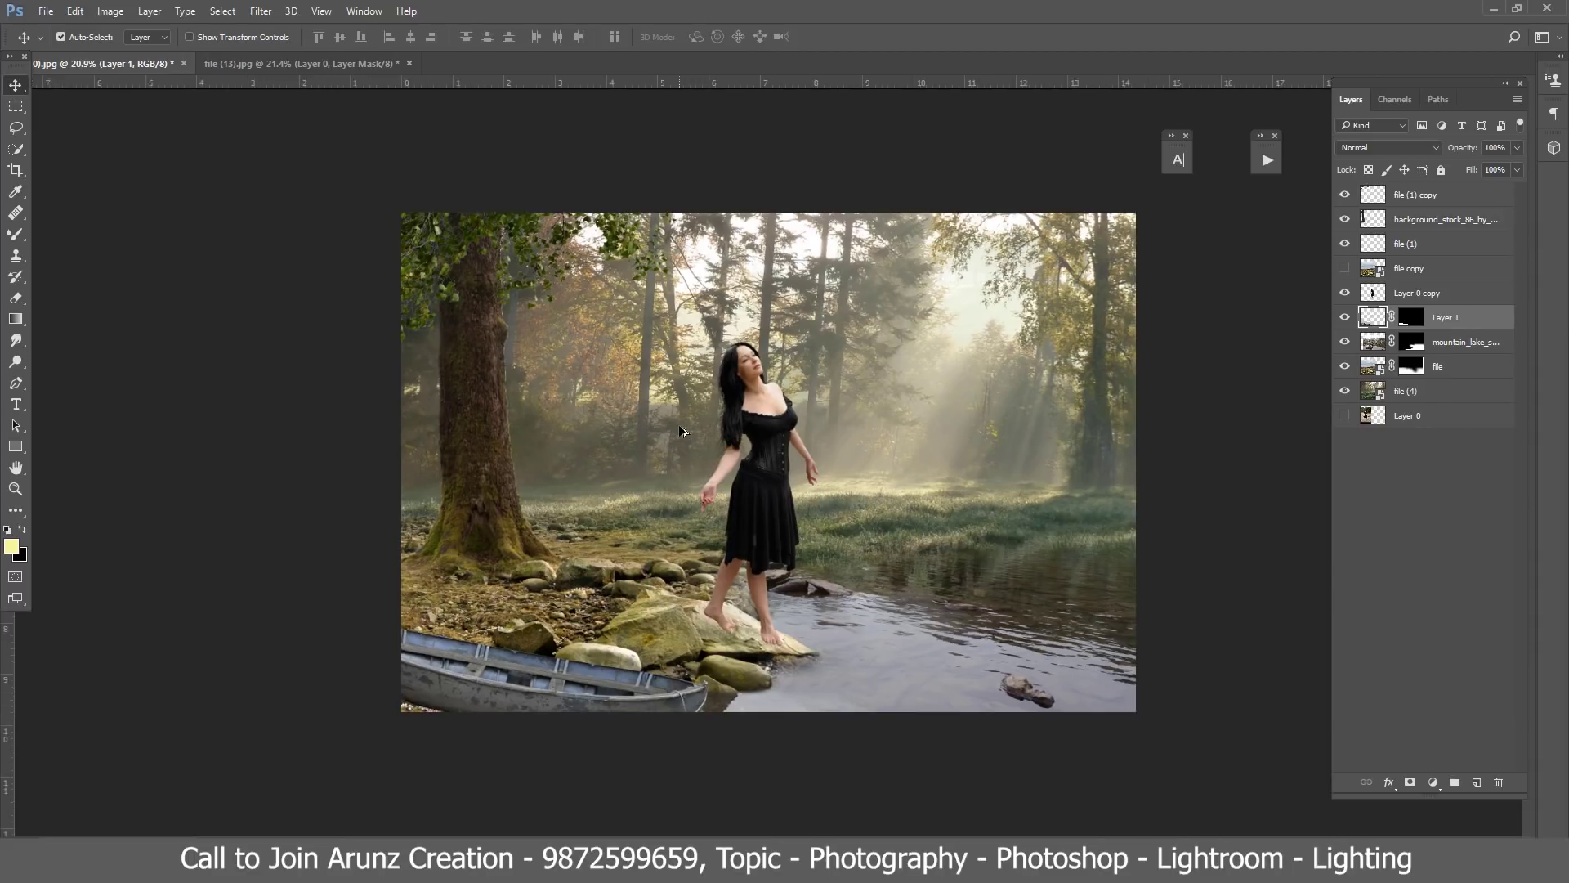
pyautogui.hotkey('ctrl', '+')
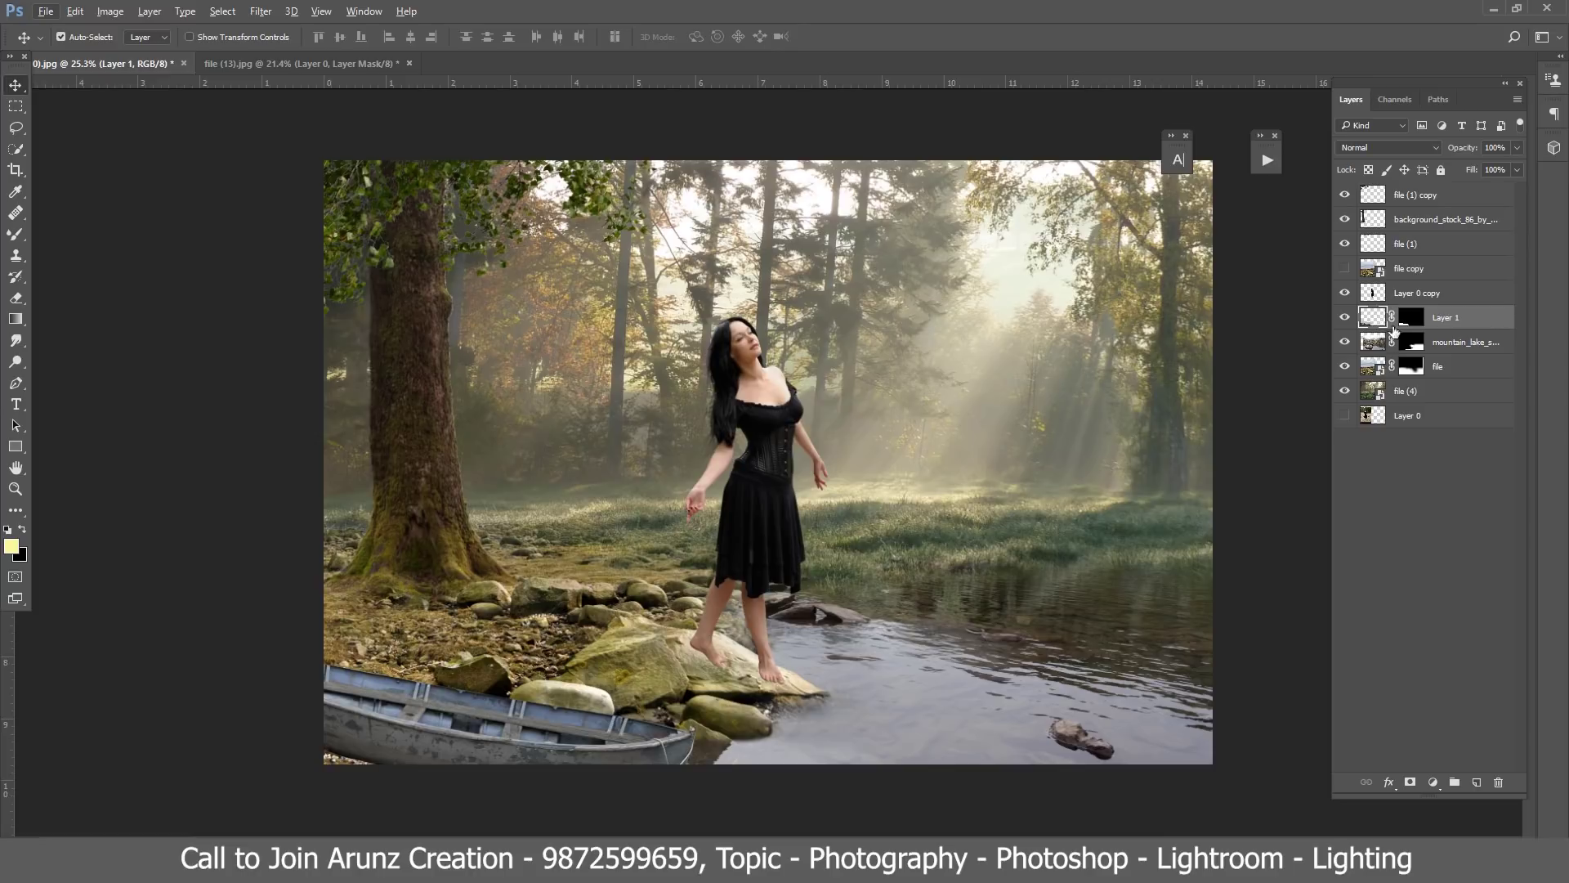
# Step: Add a Brightness/Contrast adjustment to the rocks file layer: brightness -34, contrast 11
pyautogui.click(1451, 395)
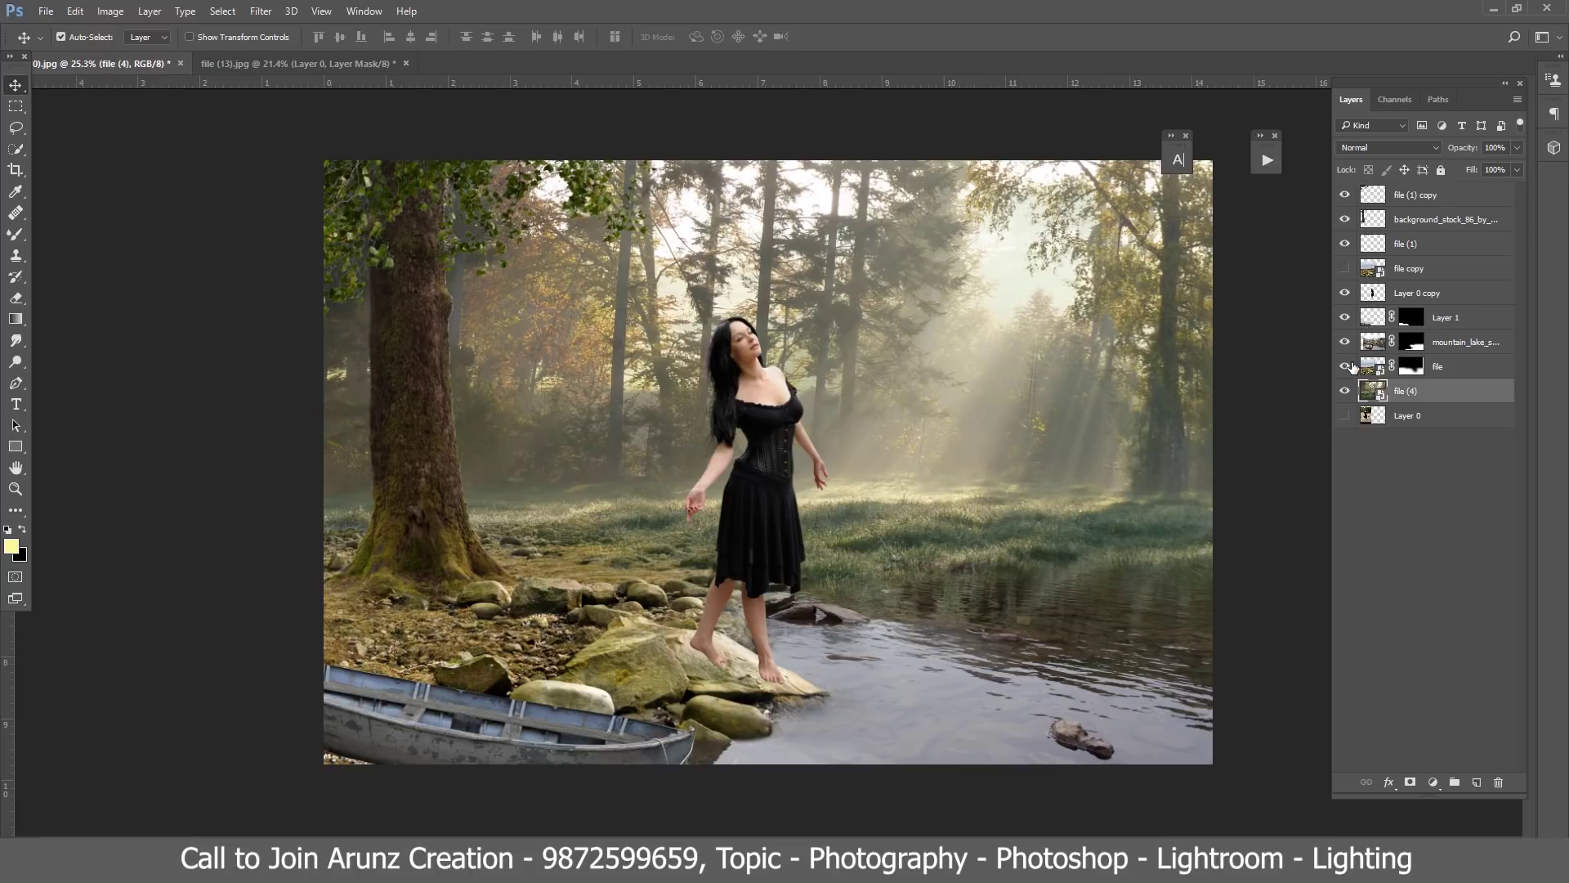
pyautogui.click(1345, 366)
pyautogui.click(1454, 370)
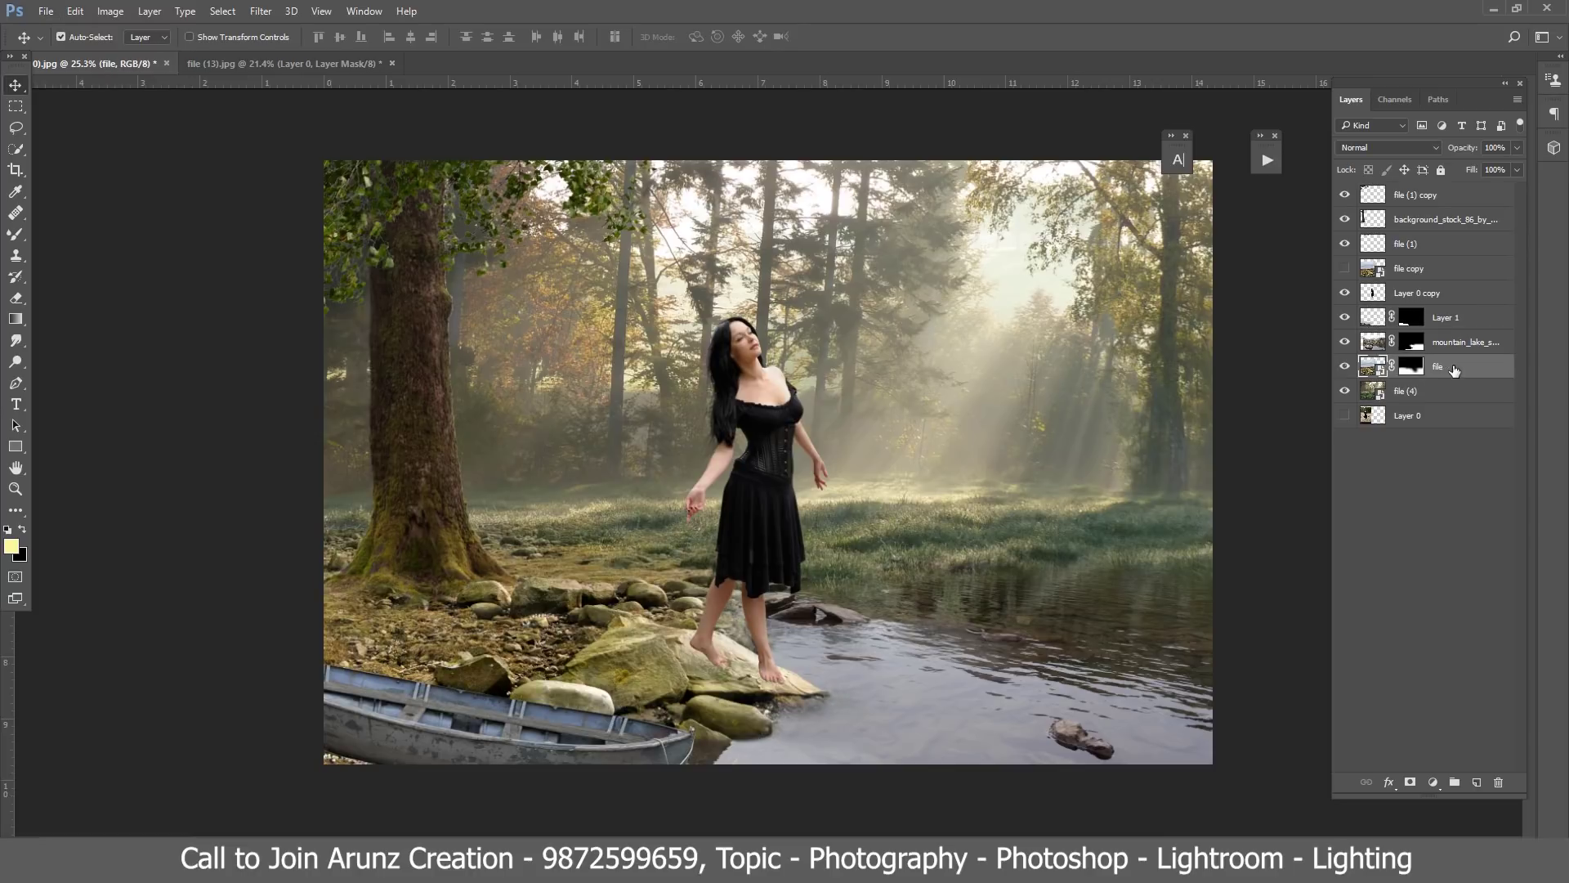
pyautogui.click(1433, 783)
pyautogui.click(1446, 485)
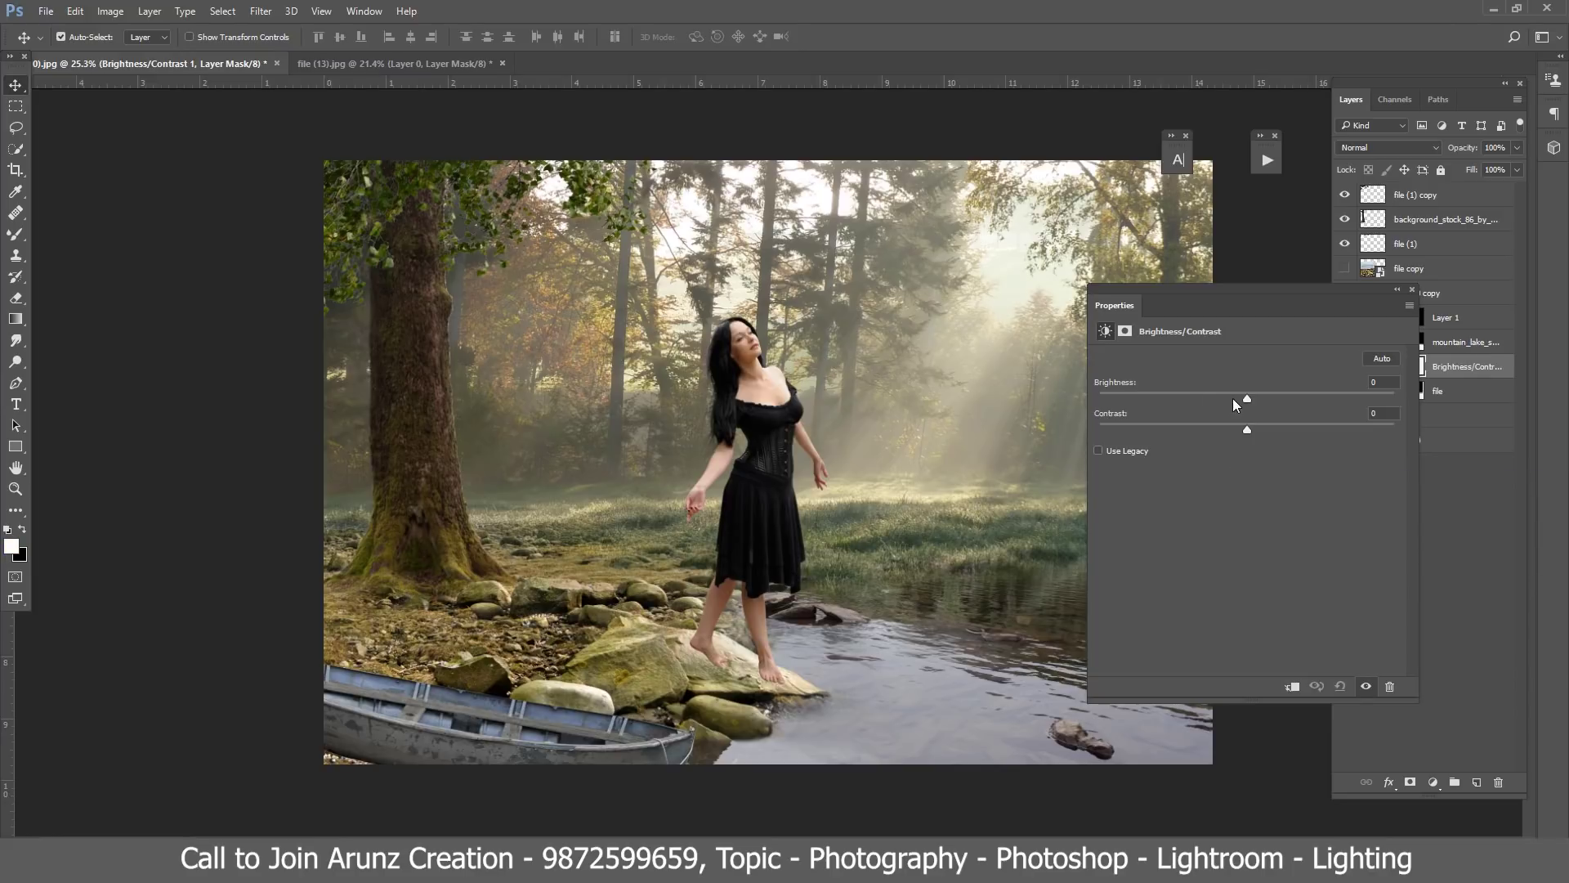
pyautogui.moveTo(1236, 404)
pyautogui.mouseDown()
pyautogui.moveTo(1218, 400)
pyautogui.moveTo(1264, 428)
pyautogui.mouseUp()
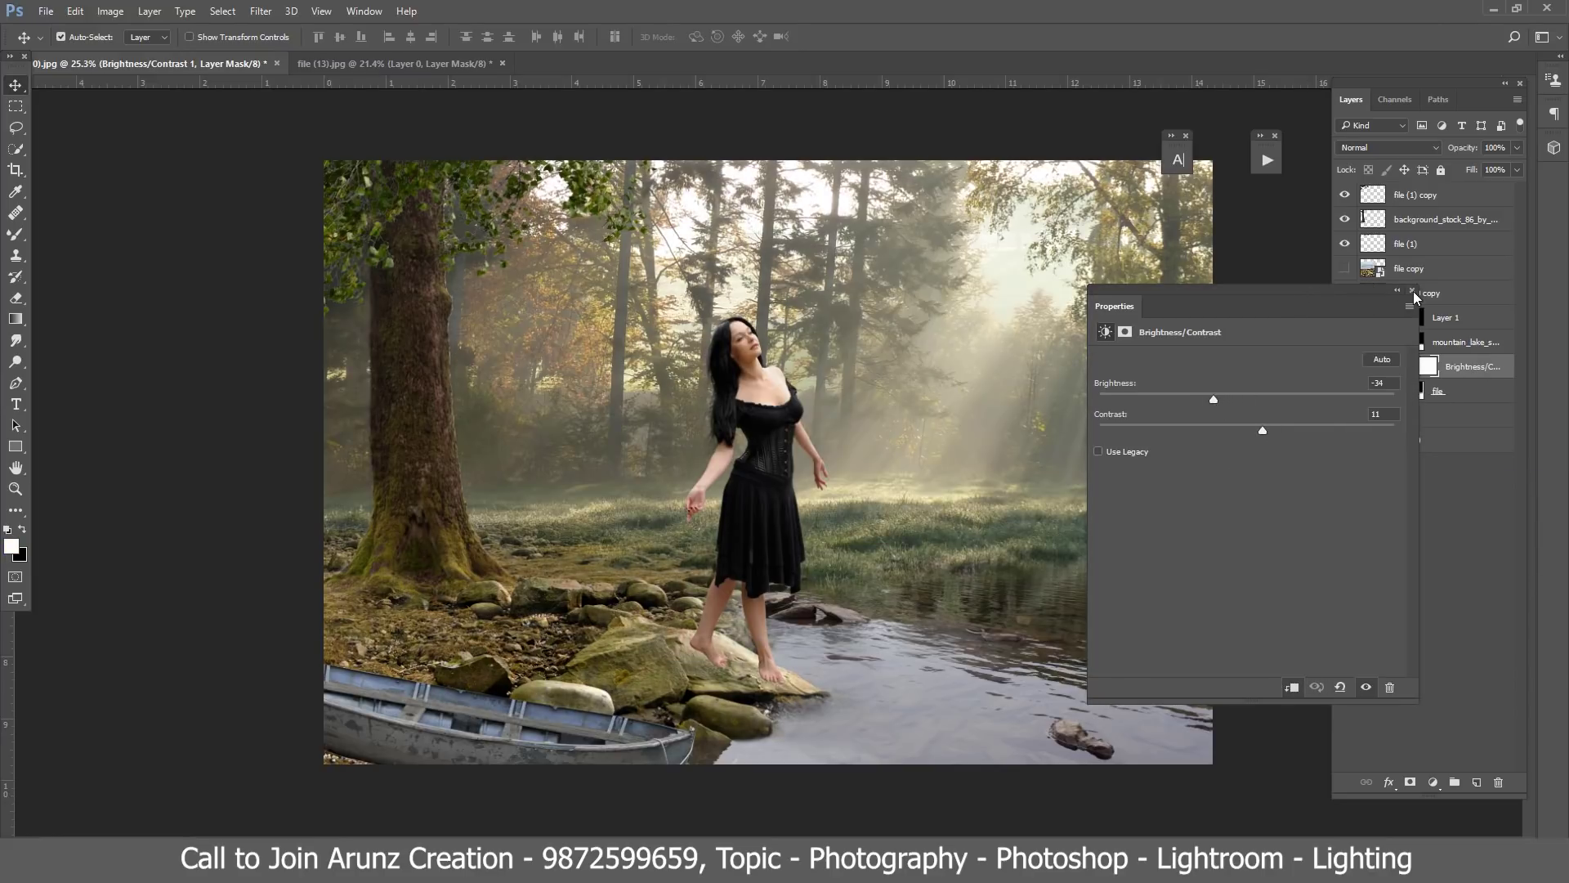
pyautogui.click(1414, 288)
# Step: Add a Hue/Saturation adjustment to the rocks layer with saturation near -25 and hue slightly negative
pyautogui.click(1469, 396)
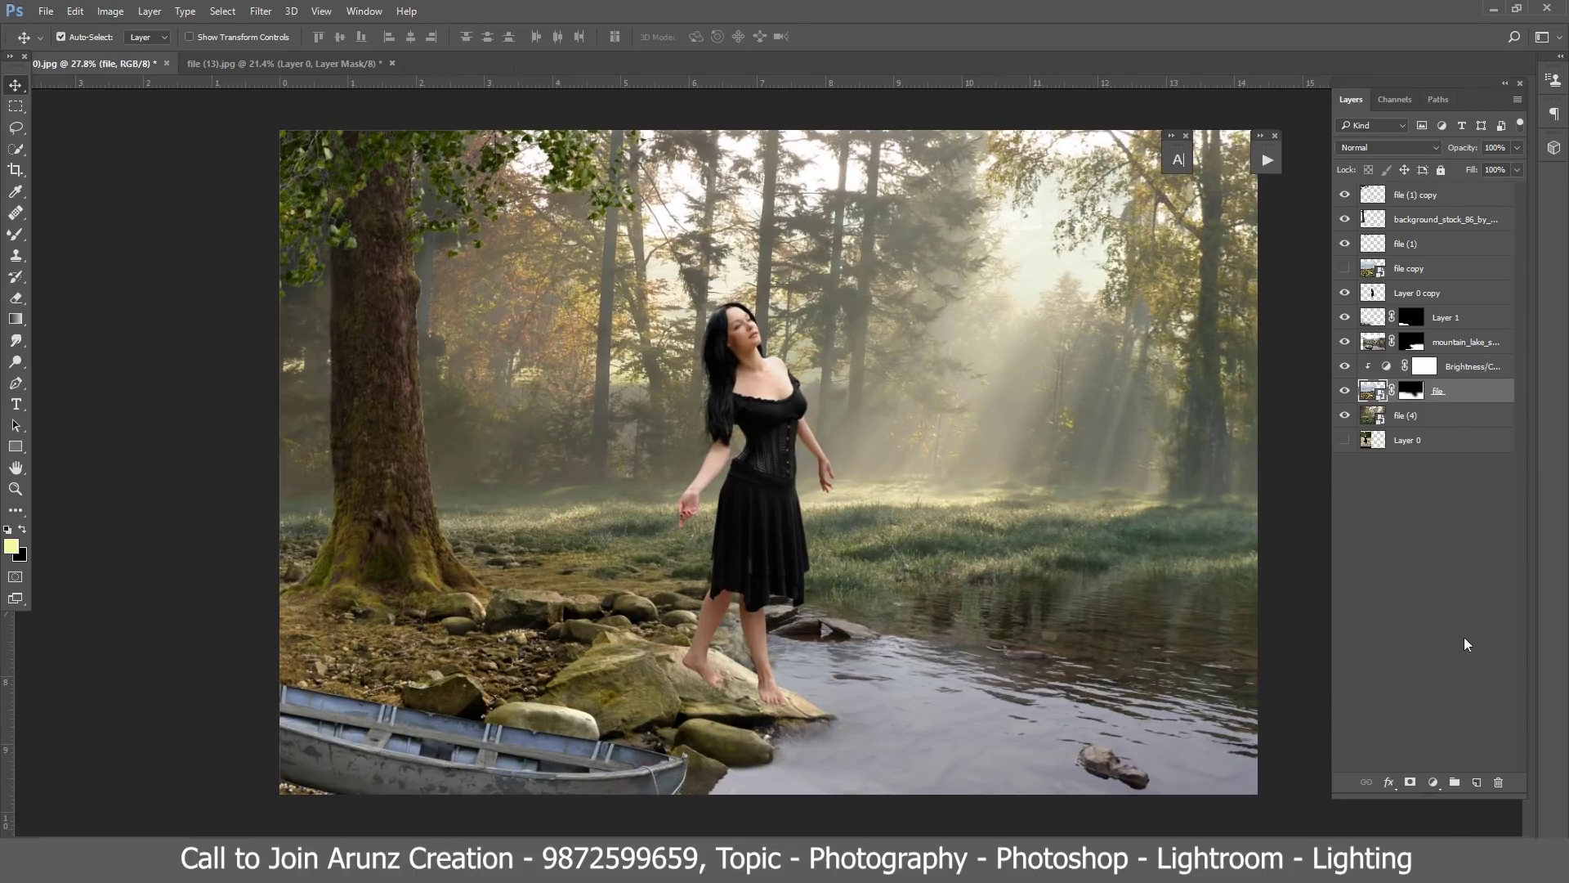
pyautogui.click(1433, 782)
pyautogui.click(1431, 580)
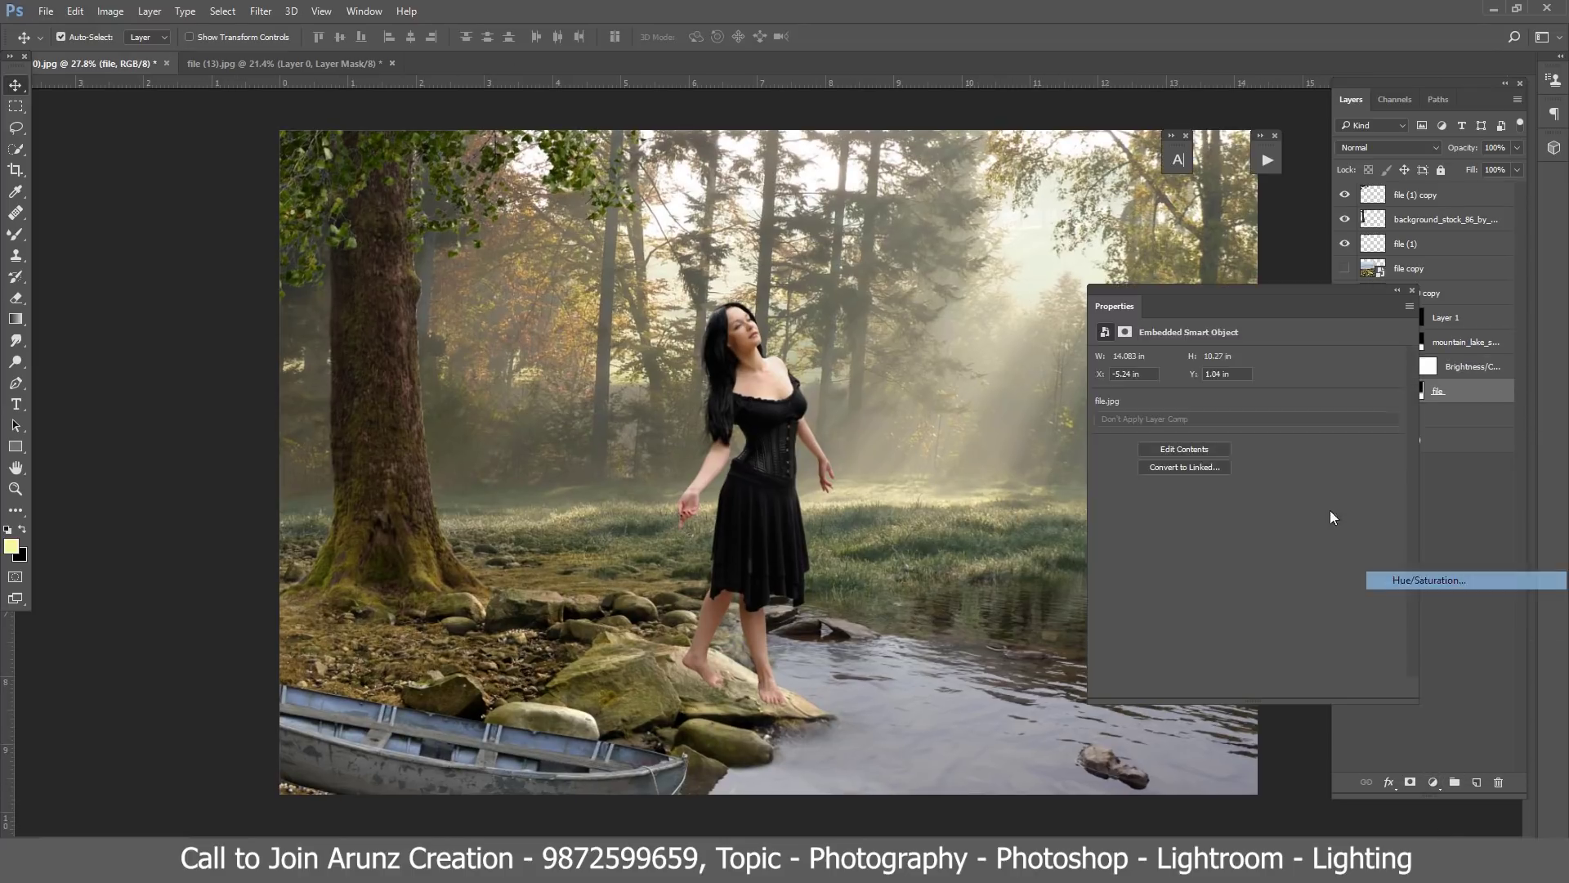
pyautogui.moveTo(1247, 448)
pyautogui.mouseDown()
pyautogui.moveTo(1211, 447)
pyautogui.moveTo(1288, 406)
pyautogui.moveTo(1229, 415)
pyautogui.mouseUp()
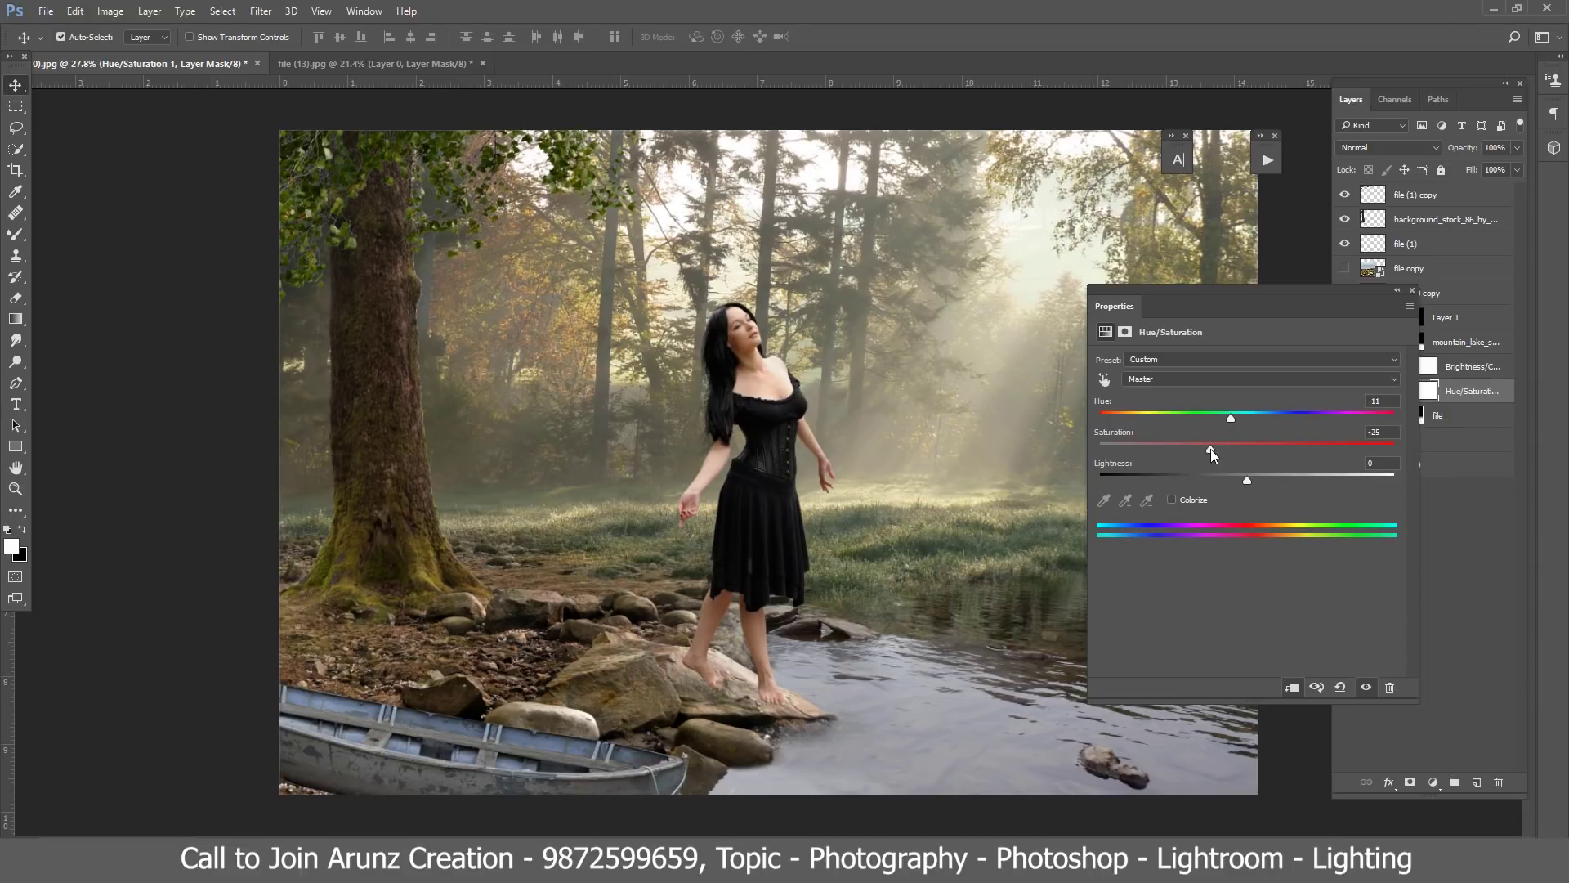
pyautogui.moveTo(1239, 422); pyautogui.dragTo(1241, 418)
pyautogui.click(1411, 291)
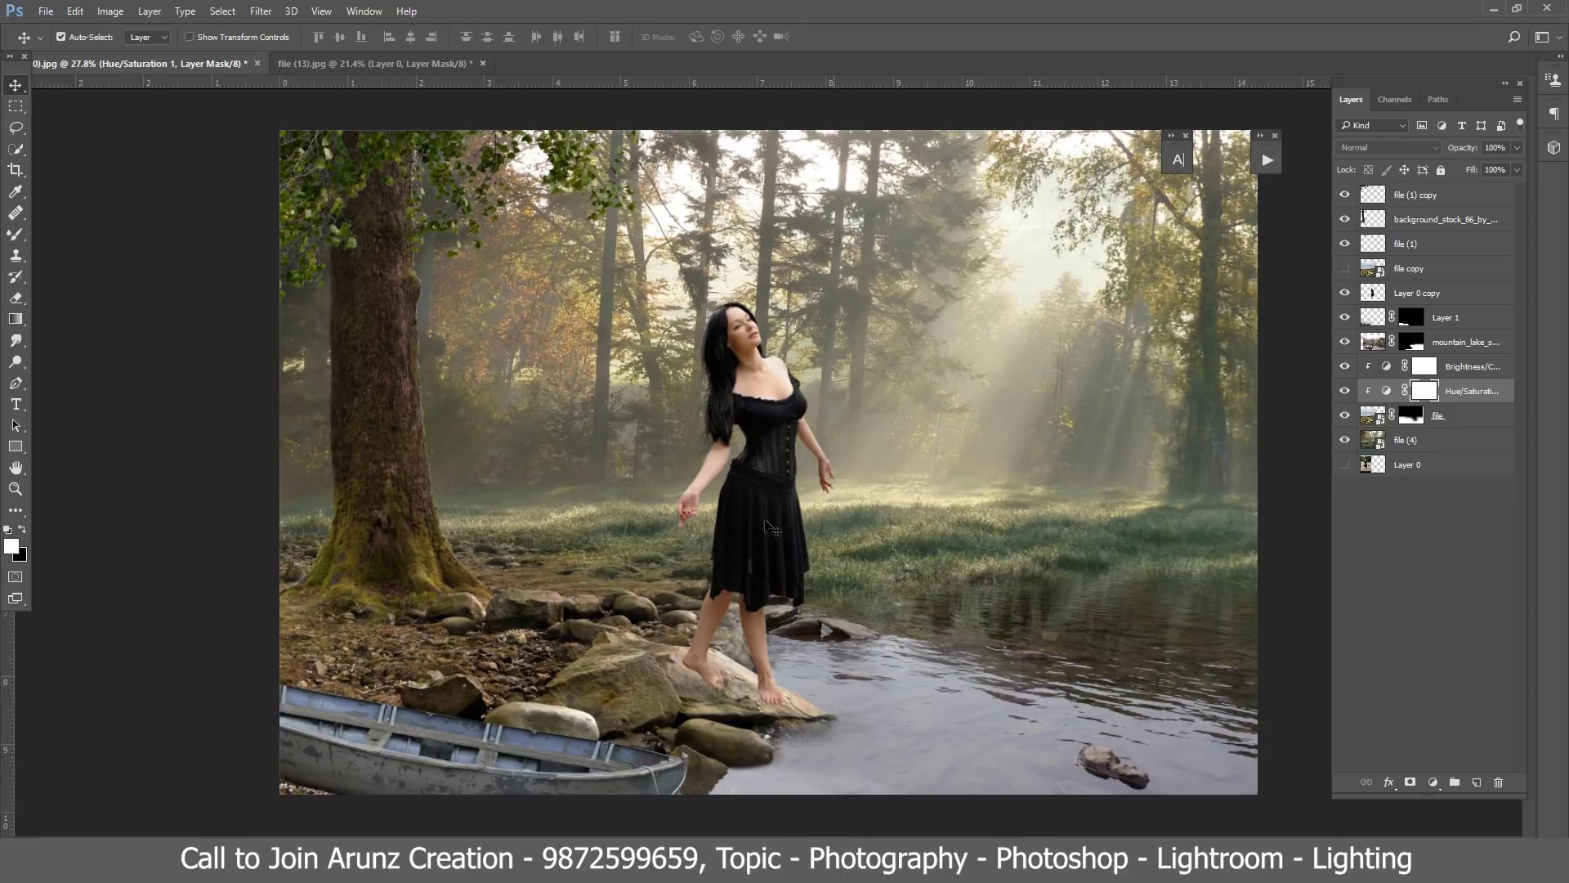
pyautogui.click(391, 387)
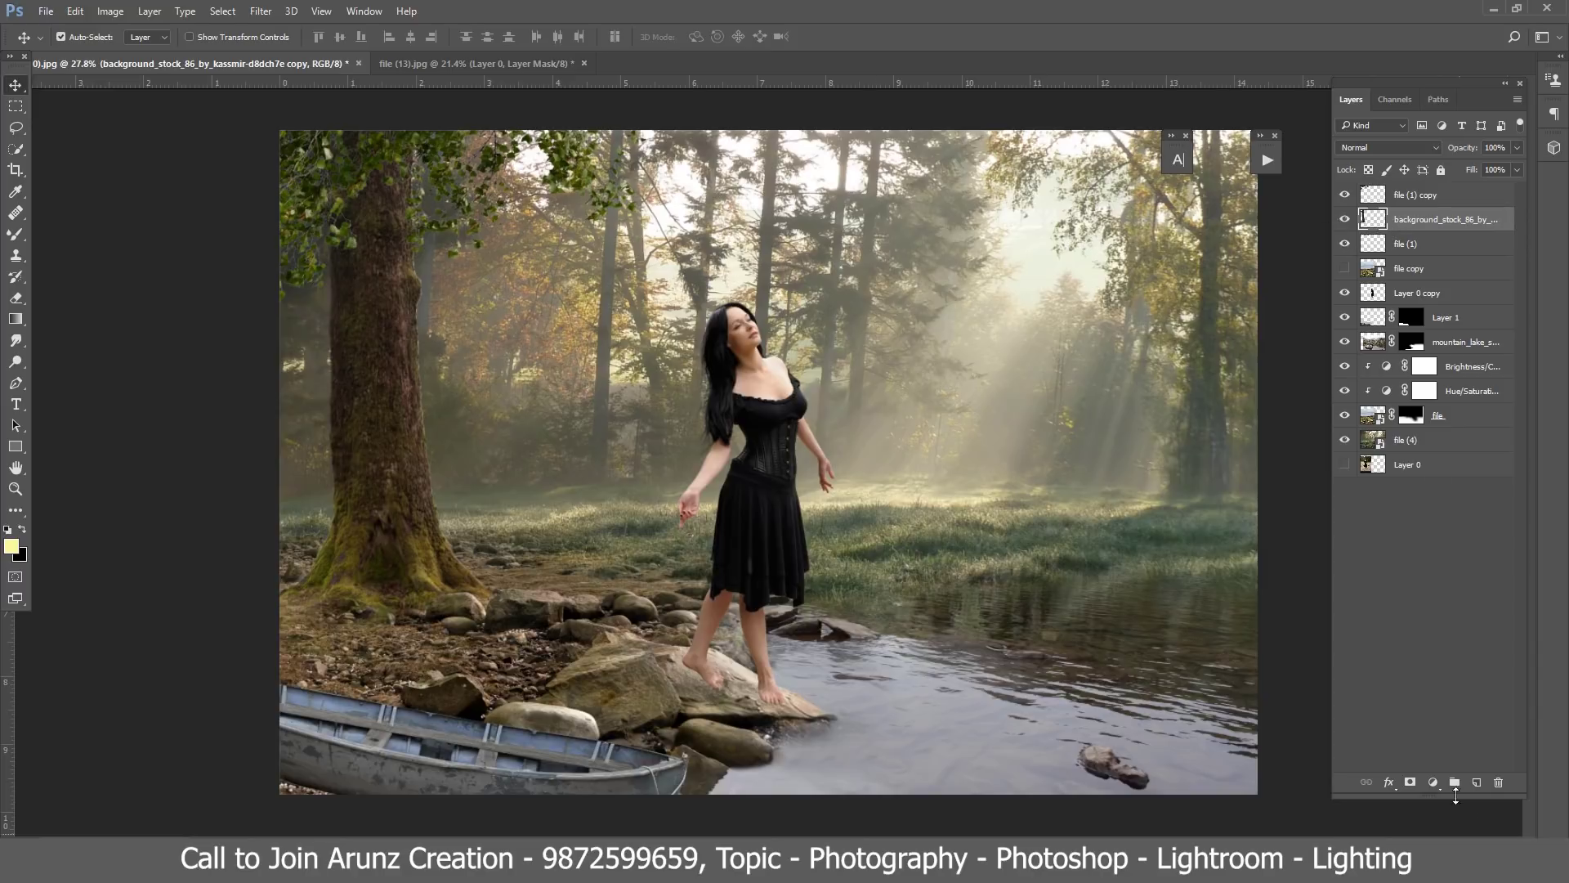
# Step: Add a Color Balance adjustment to the forest background with midtones nudged +5
pyautogui.click(1433, 782)
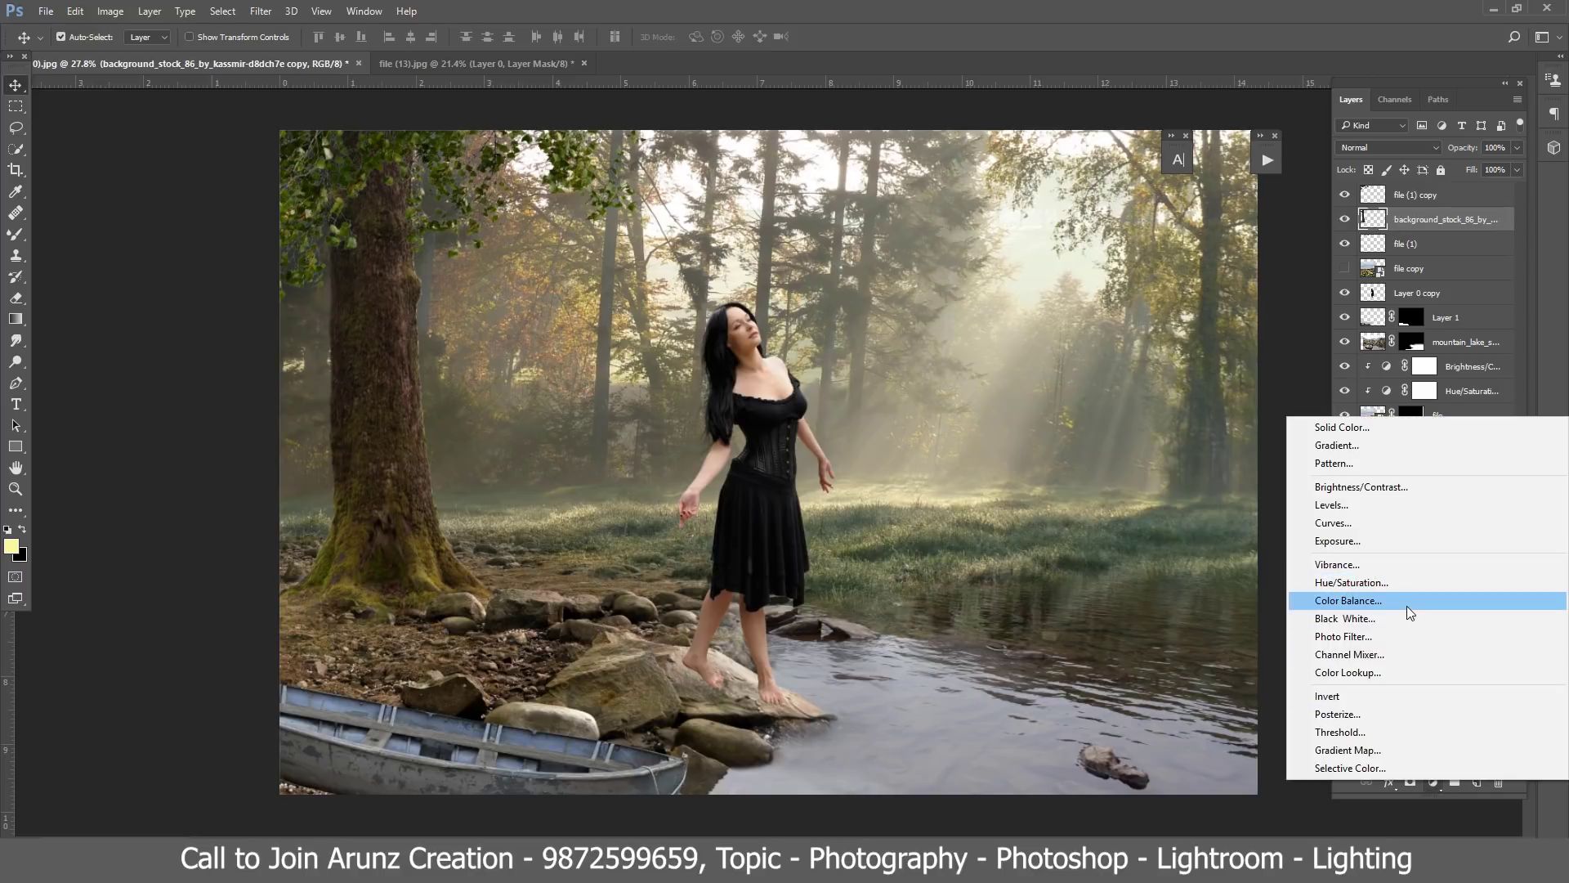
pyautogui.click(1406, 603)
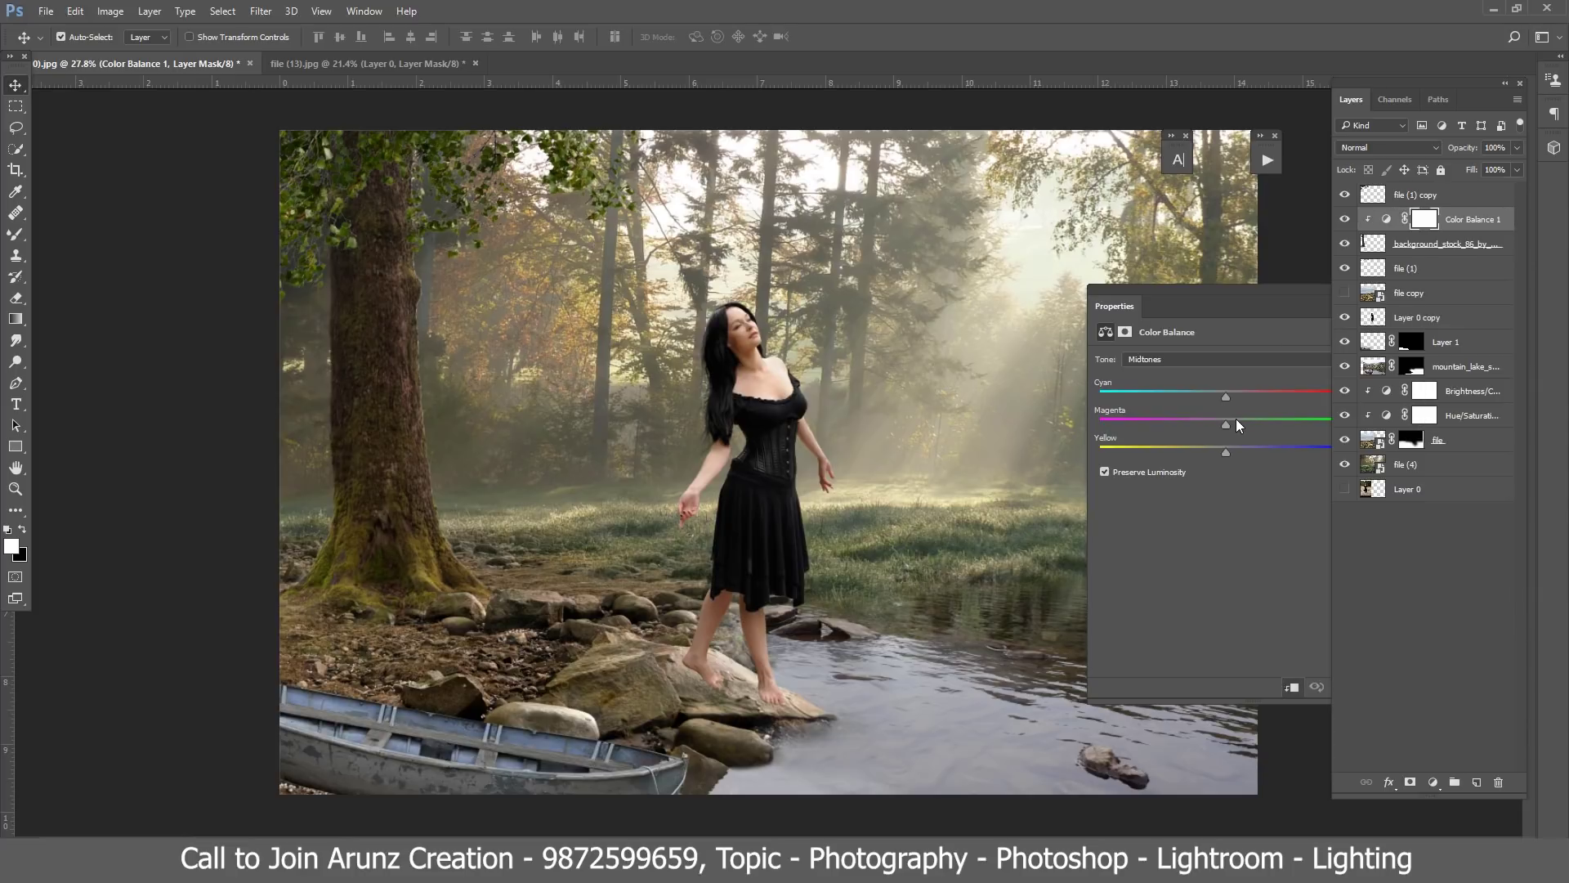
pyautogui.moveTo(1237, 420); pyautogui.dragTo(1234, 448)
pyautogui.click(1412, 290)
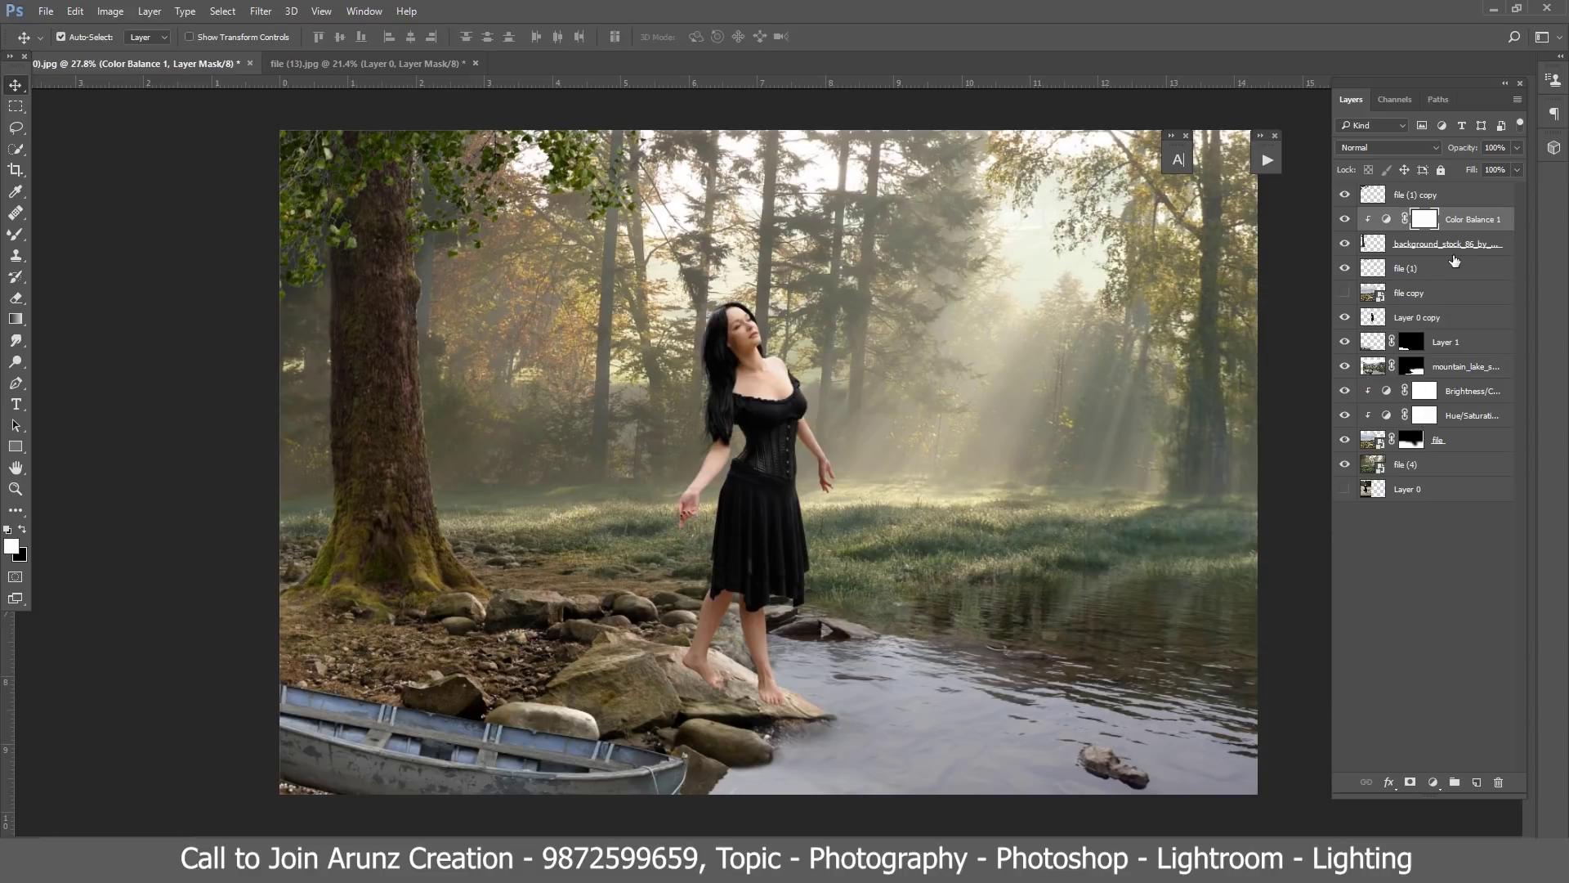
# Step: Add a Hue/Saturation adjustment to the forest background at saturation -27
pyautogui.click(1455, 243)
pyautogui.click(1433, 783)
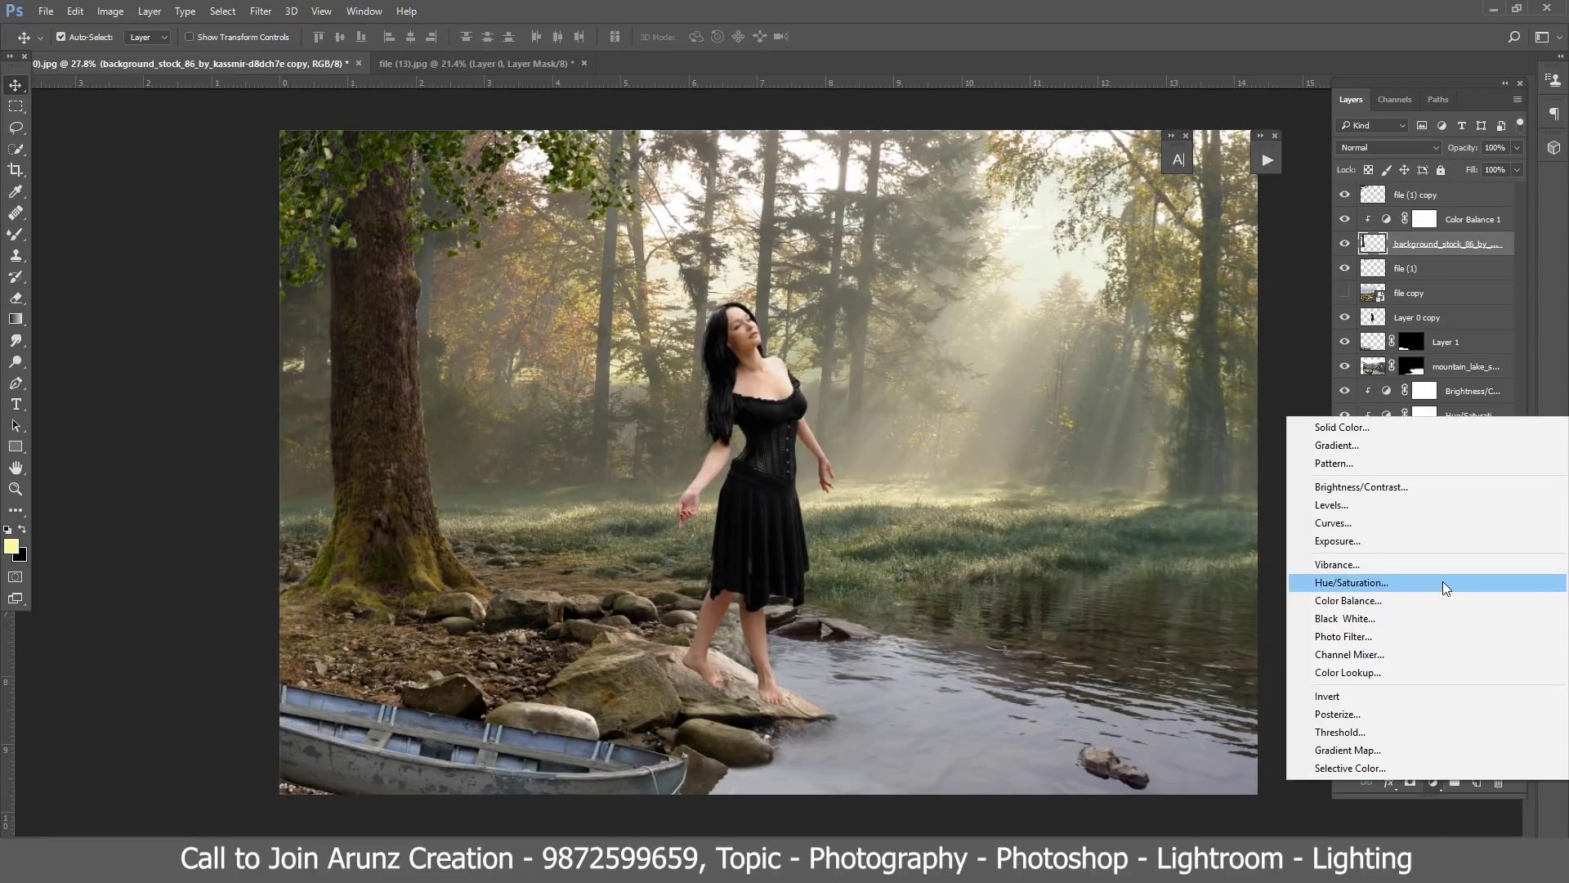
pyautogui.click(1444, 580)
pyautogui.moveTo(1202, 448)
pyautogui.mouseDown()
pyautogui.moveTo(1179, 450)
pyautogui.moveTo(1208, 454)
pyautogui.mouseUp()
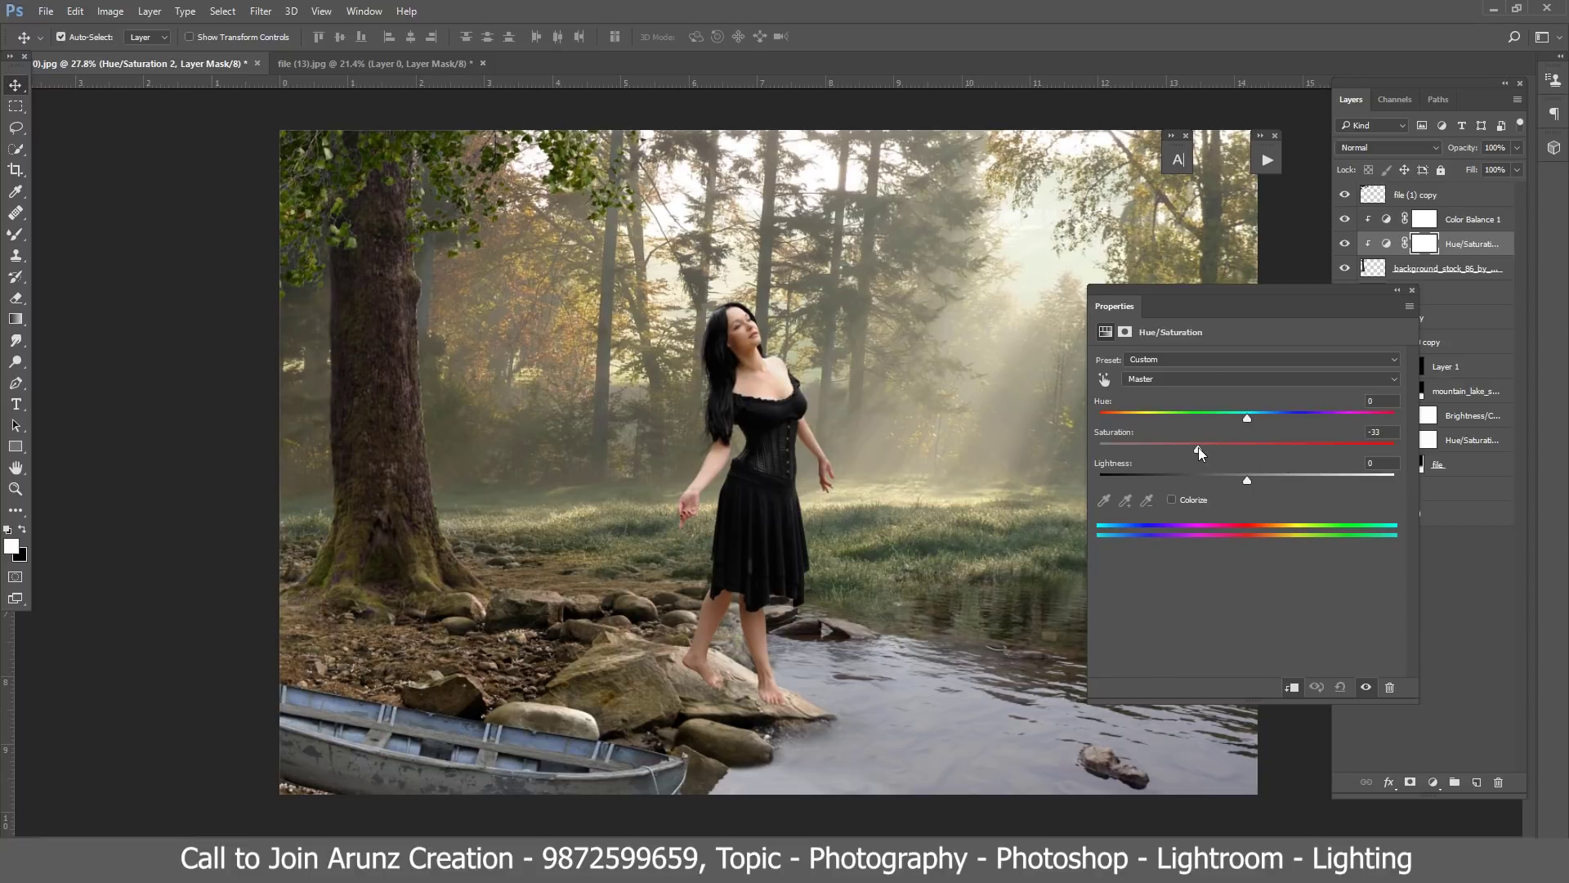
pyautogui.click(1413, 291)
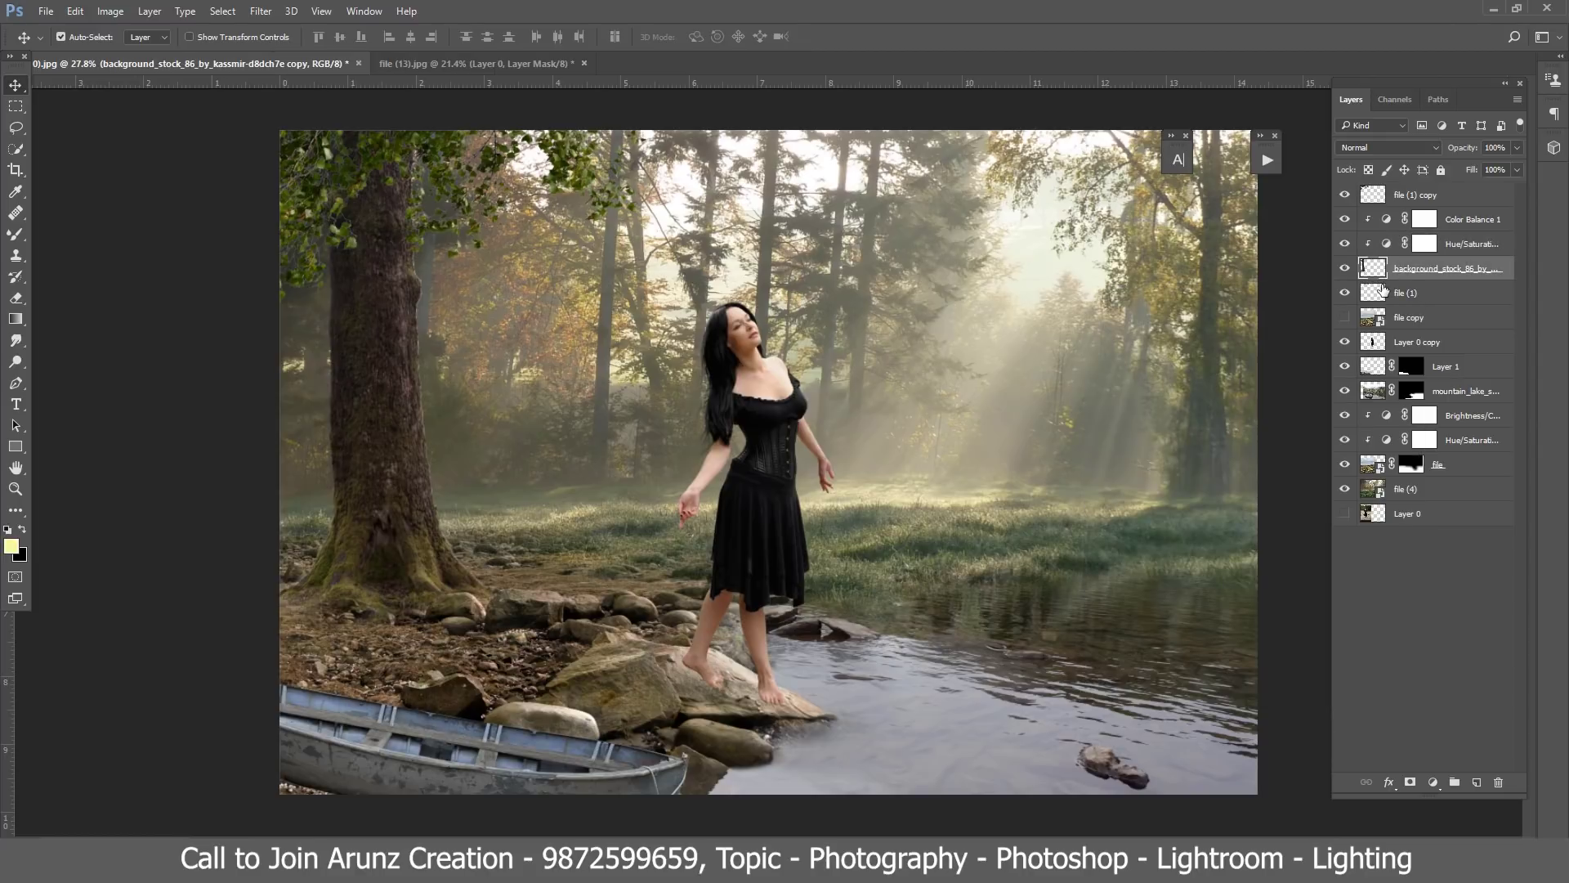
# Step: Clip a Color Balance to mountain_lake with midtones +6 red, +23 green, +29 blue
pyautogui.click(1409, 319)
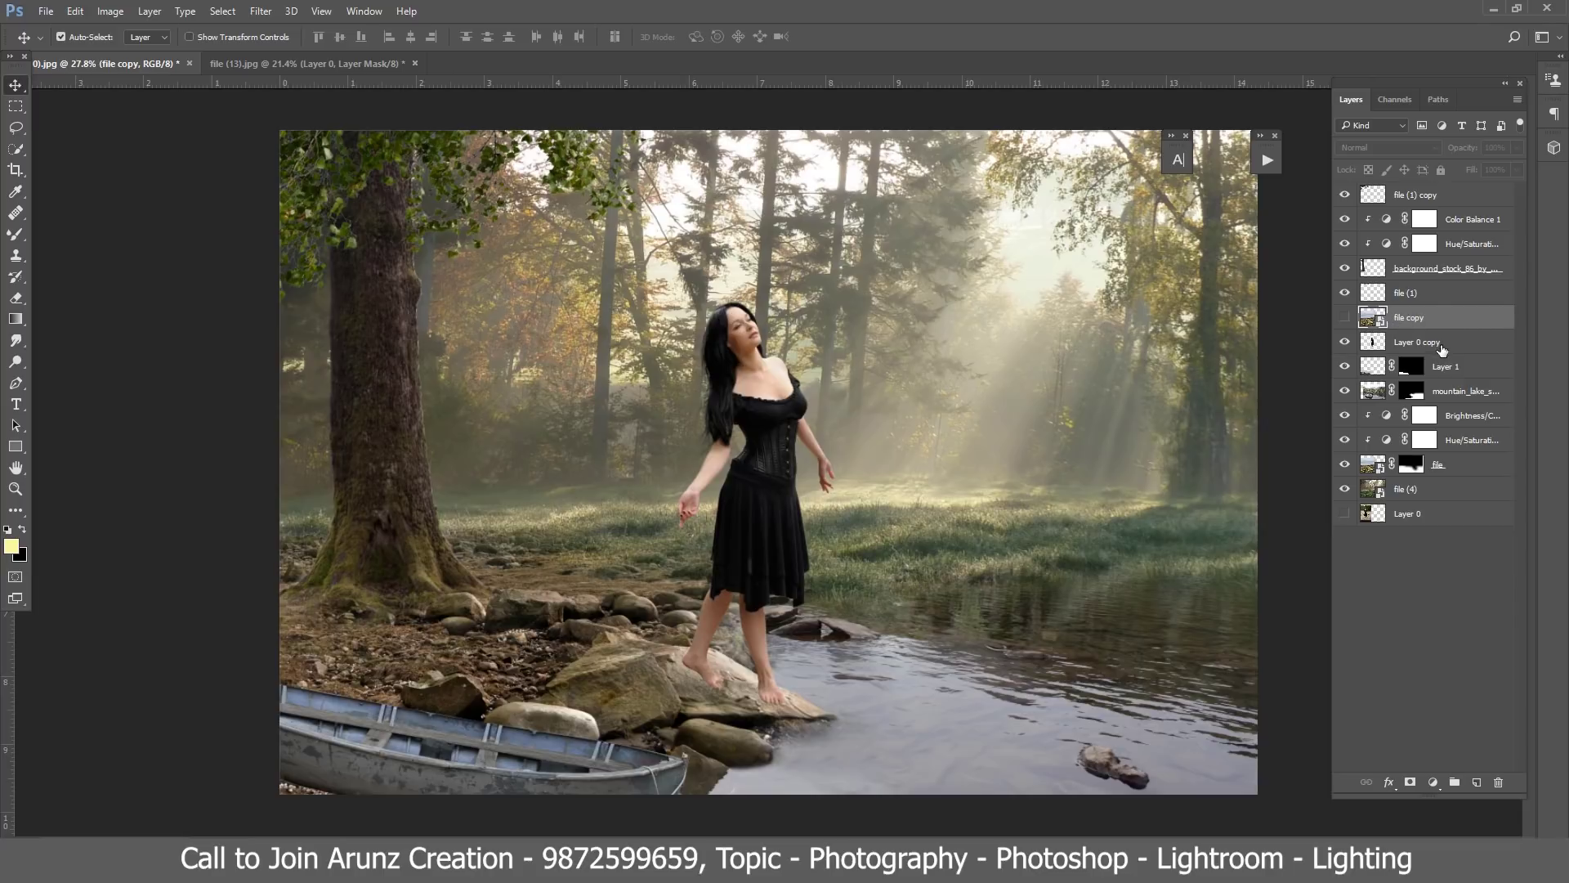
pyautogui.click(1496, 392)
pyautogui.click(1345, 391)
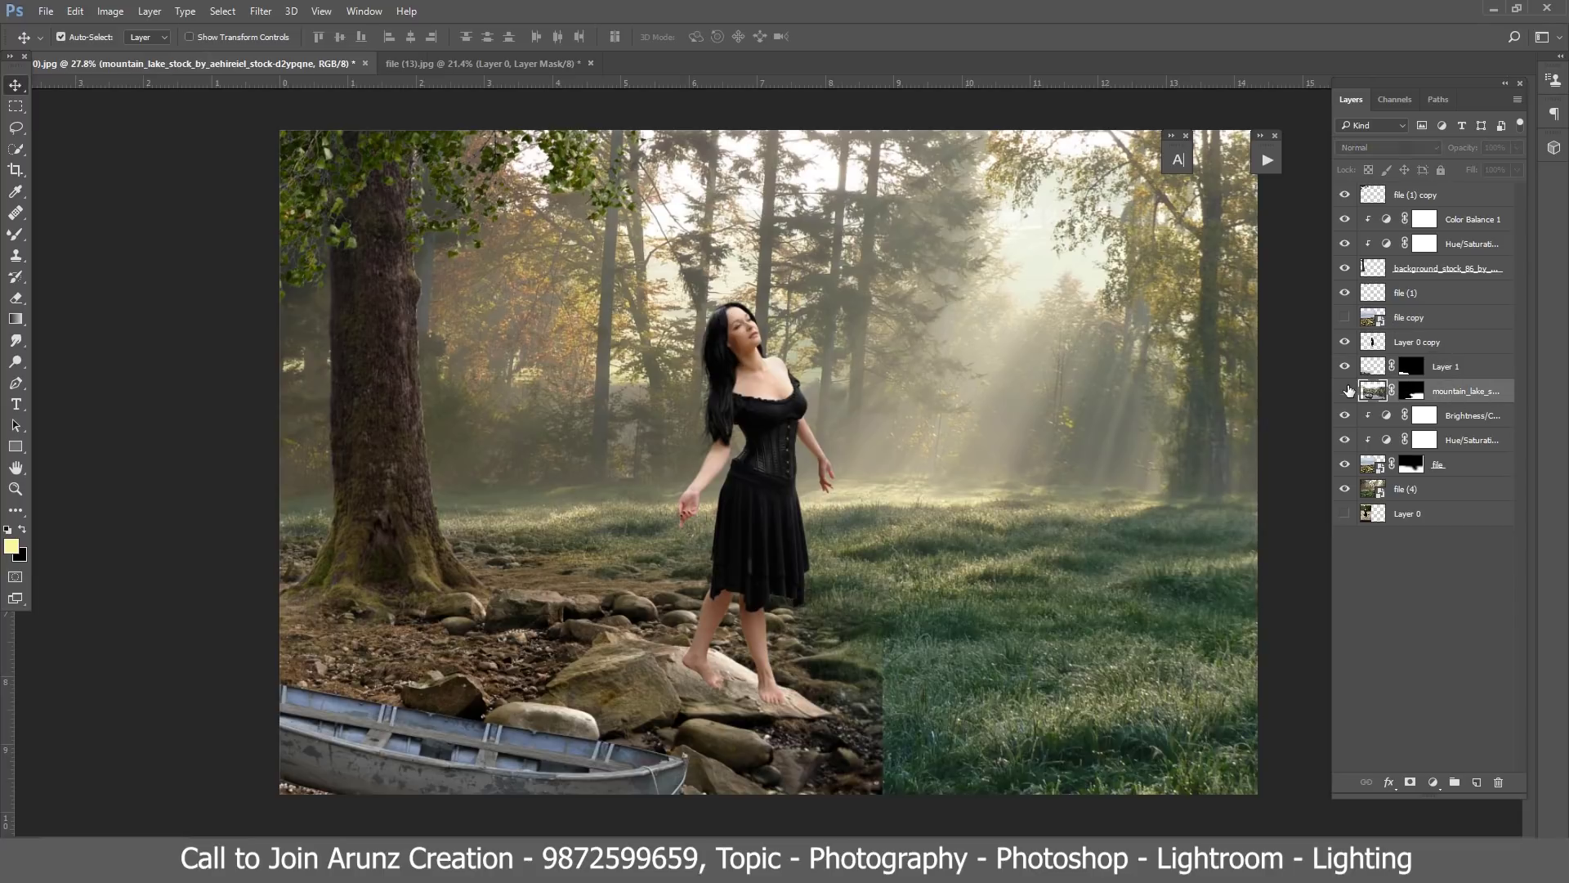
pyautogui.click(1445, 783)
pyautogui.click(1446, 601)
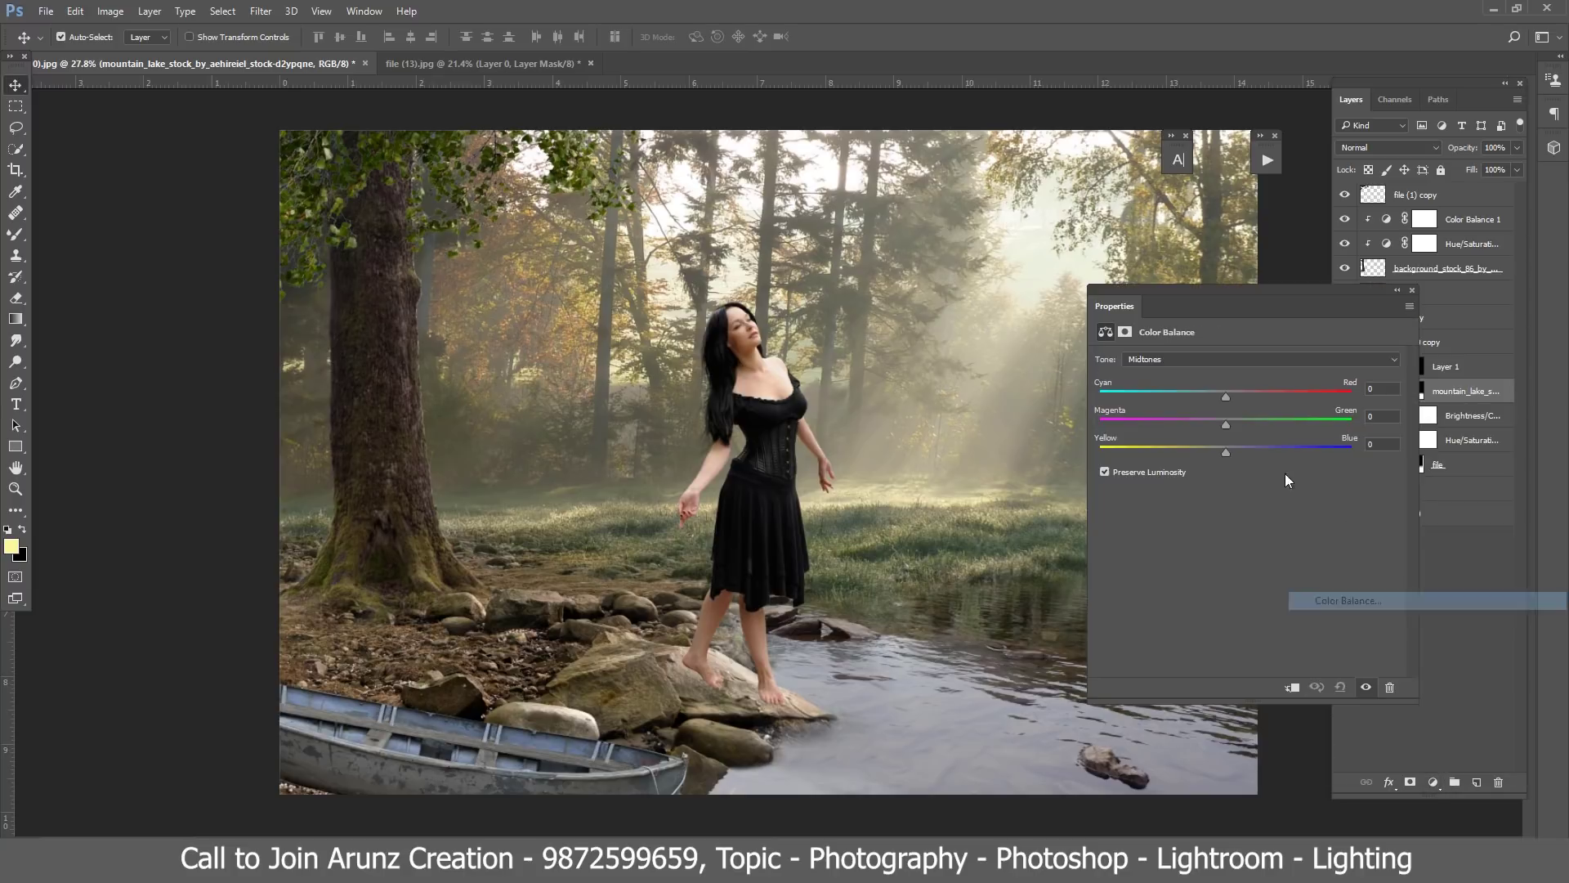
pyautogui.moveTo(1226, 452); pyautogui.dragTo(1260, 452)
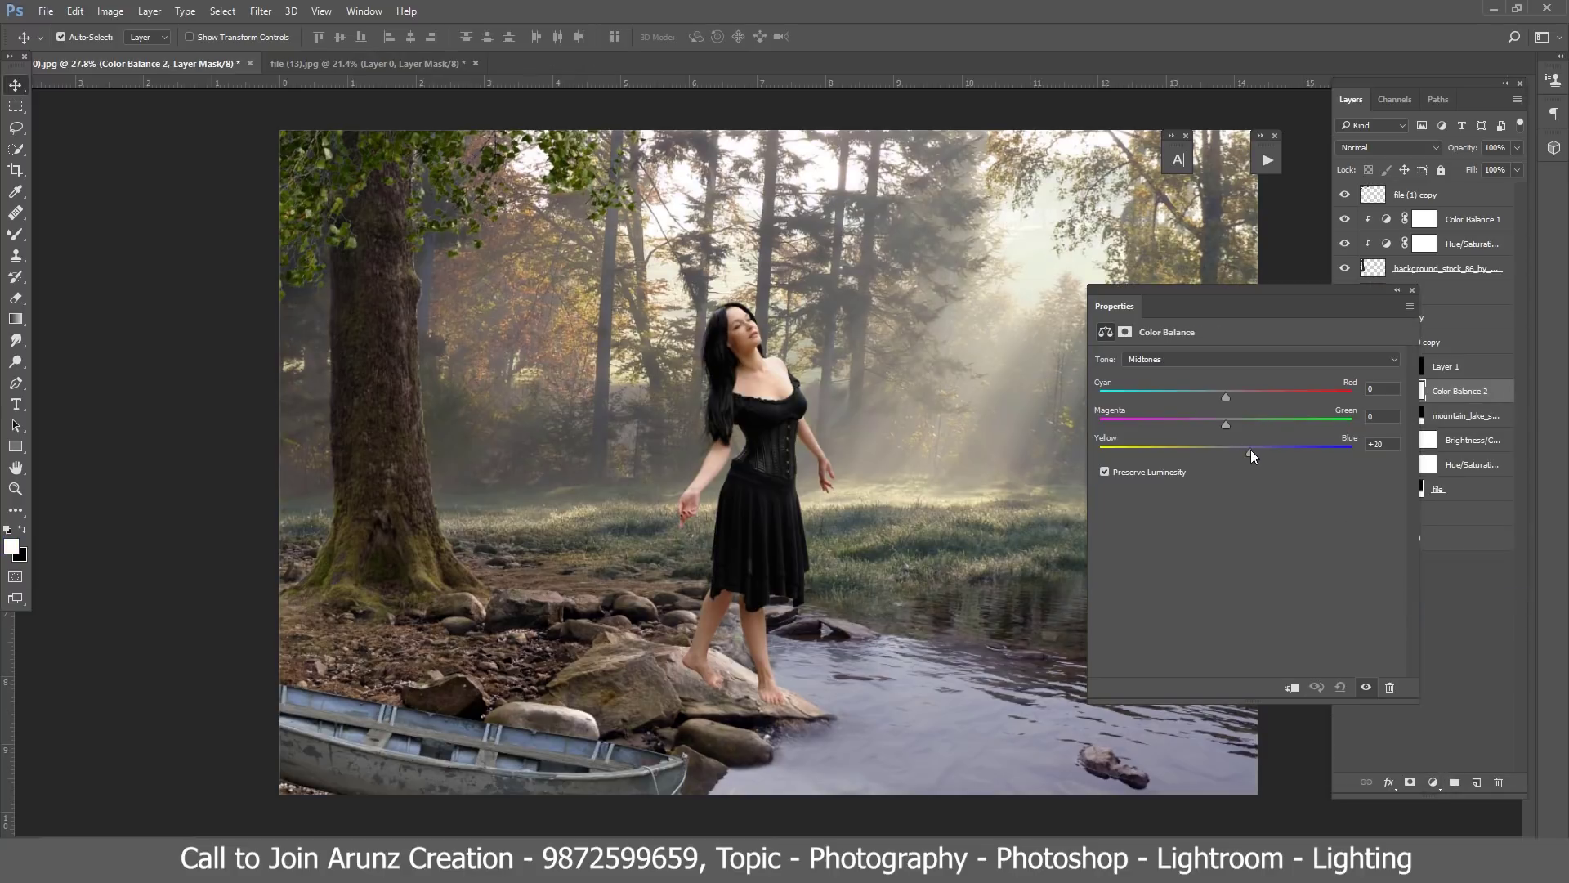
pyautogui.keyDown('alt'); pyautogui.click(1456, 401); pyautogui.keyUp('alt')
pyautogui.moveTo(1418, 411); pyautogui.dragTo(1244, 424)
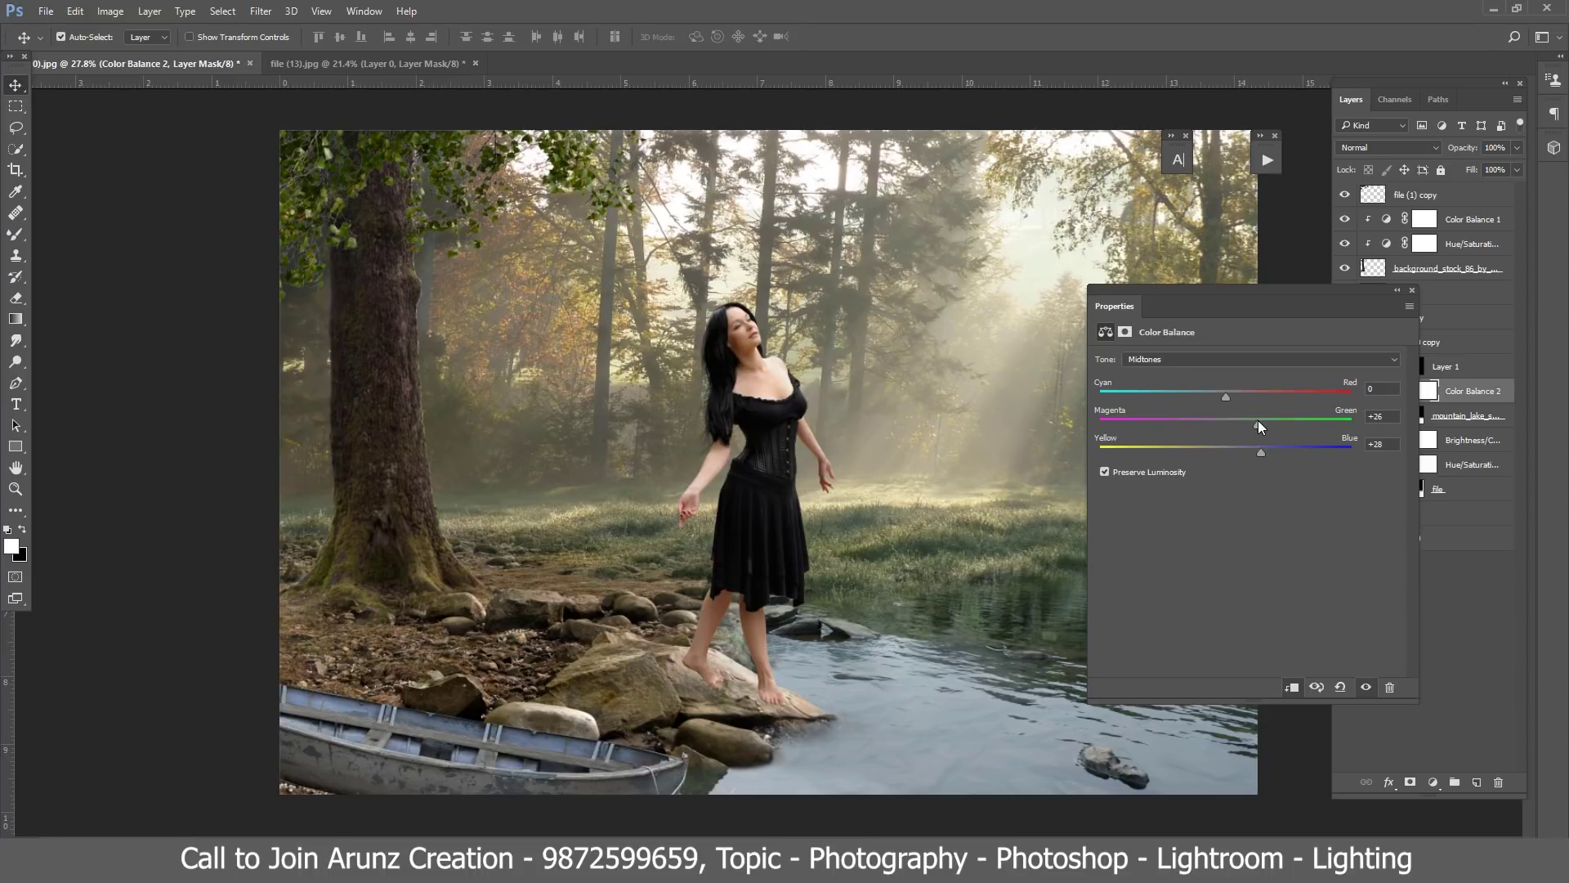
pyautogui.moveTo(1258, 451); pyautogui.dragTo(1262, 452)
pyautogui.moveTo(1226, 397)
pyautogui.mouseDown()
pyautogui.moveTo(1247, 397)
pyautogui.moveTo(1234, 397)
pyautogui.mouseUp()
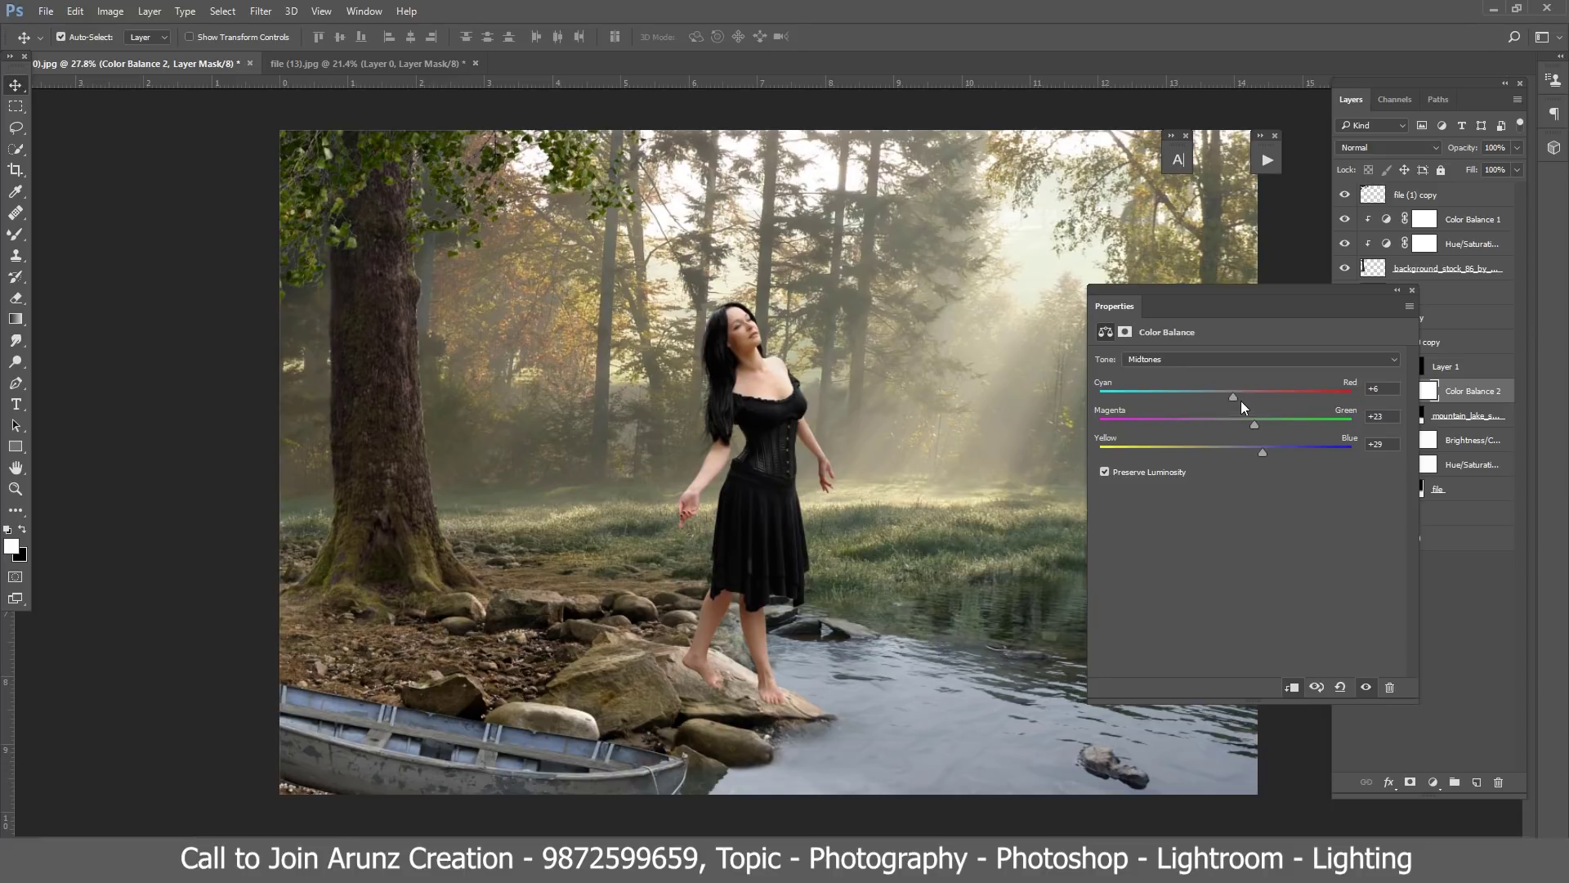
pyautogui.click(1414, 291)
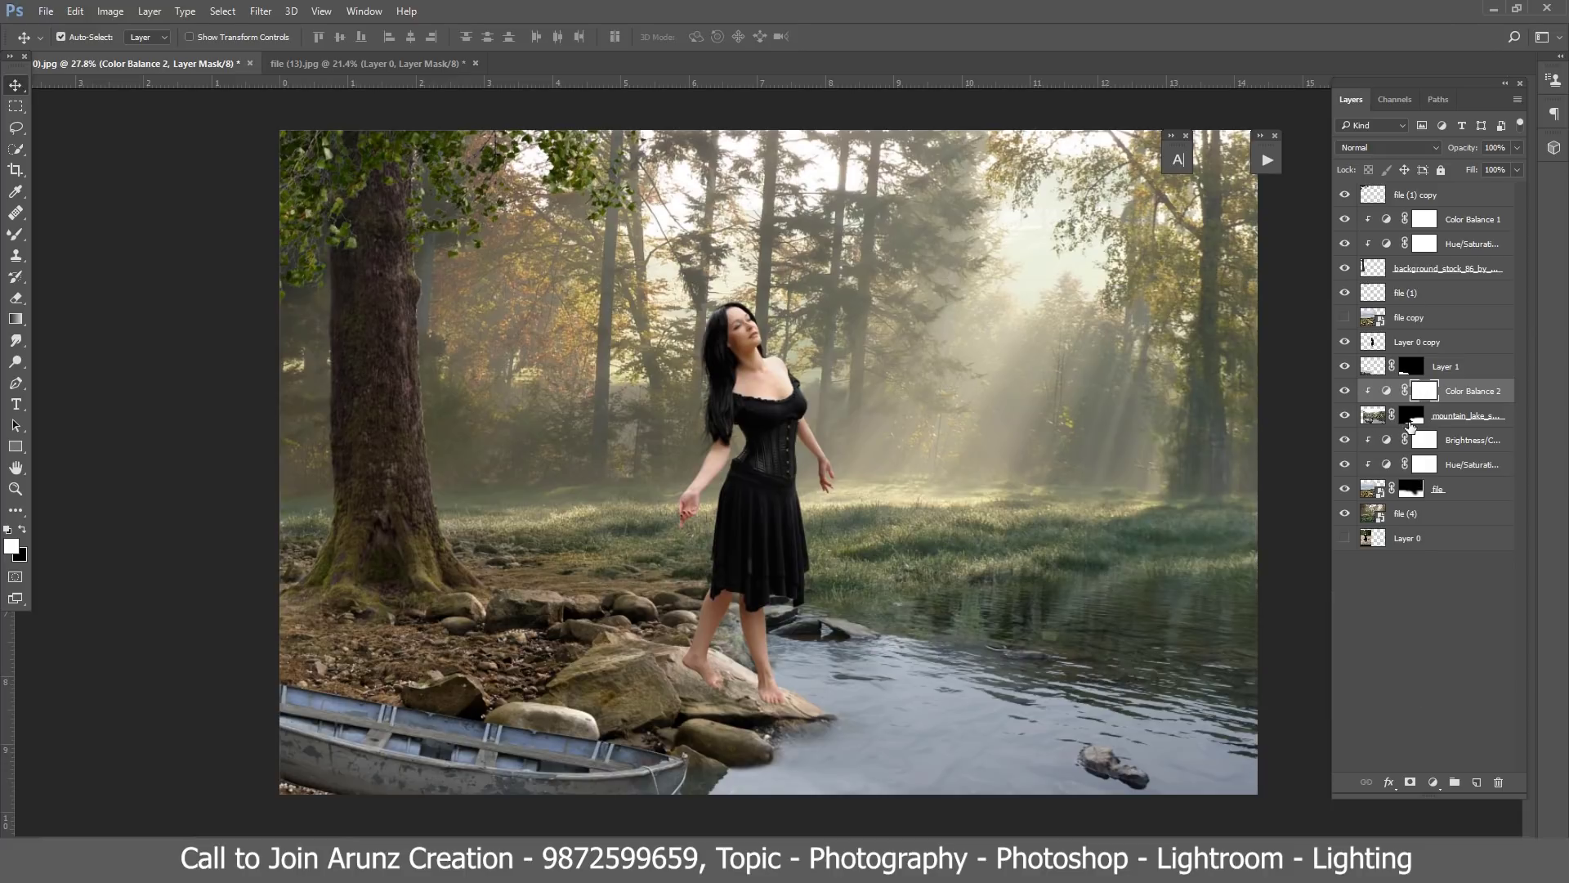
# Step: Retune the lower Hue/Saturation adjustment to hue -7 and saturation -36
pyautogui.doubleClick(1387, 467)
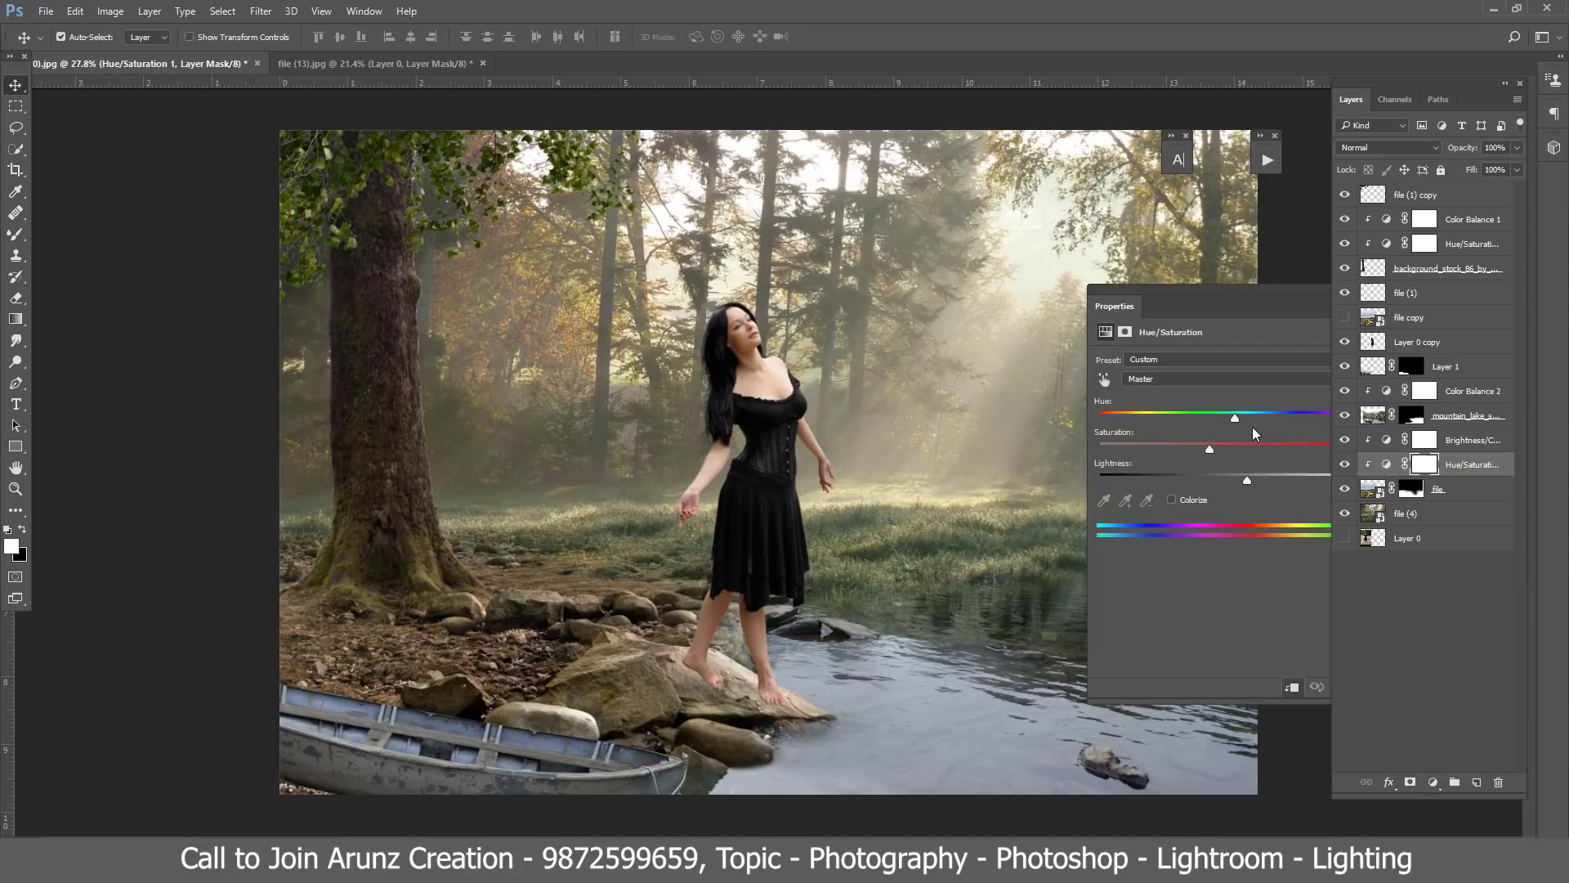
pyautogui.moveTo(1240, 416)
pyautogui.mouseDown()
pyautogui.moveTo(1261, 415)
pyautogui.moveTo(1233, 418)
pyautogui.mouseUp()
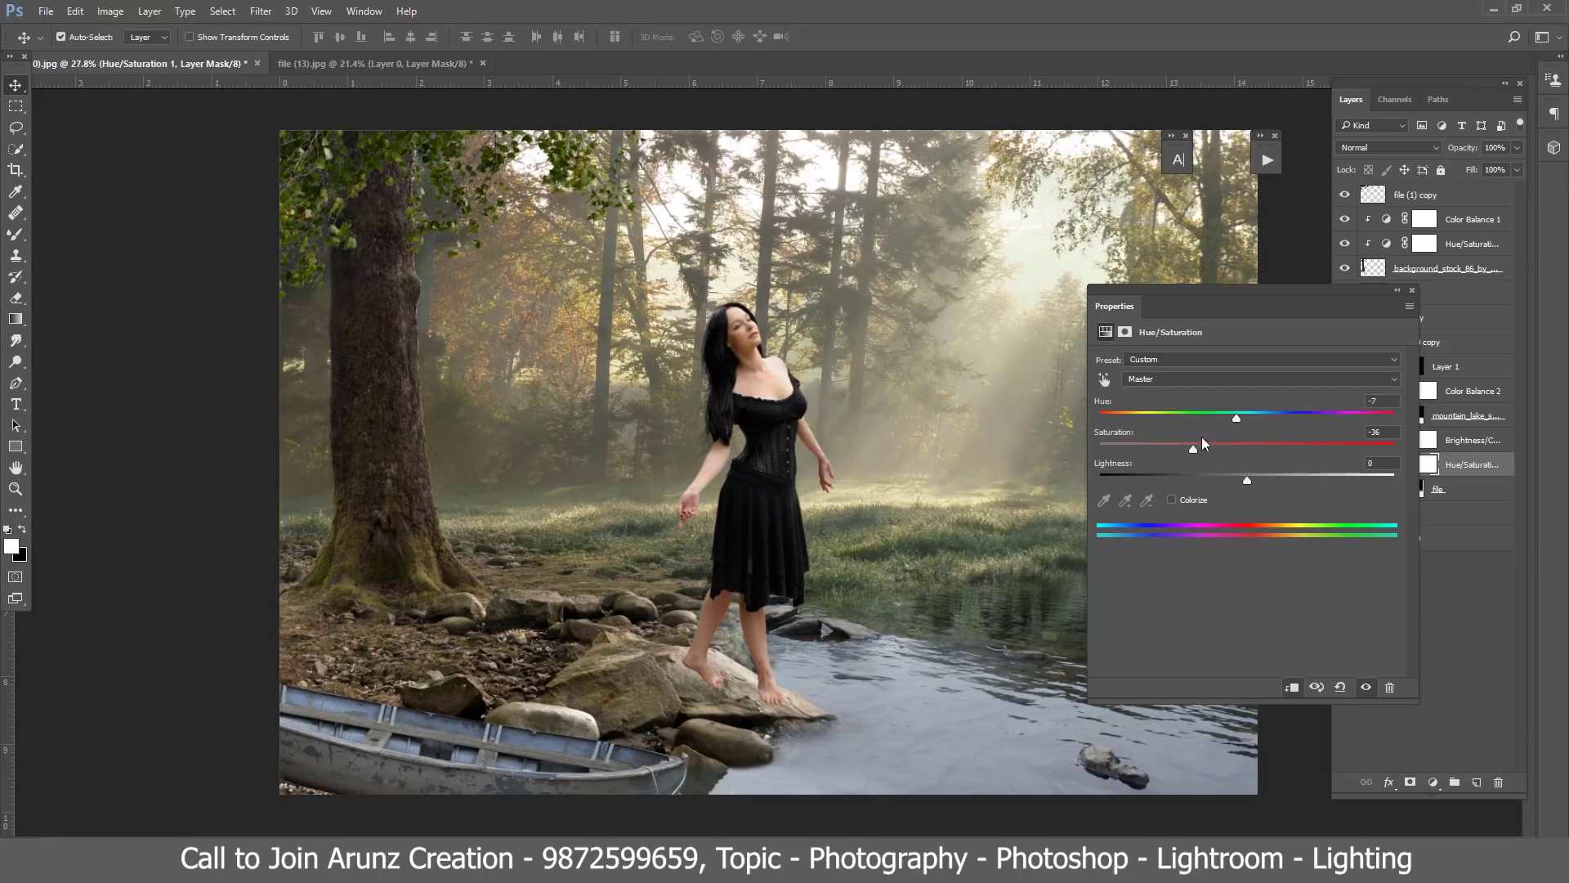
pyautogui.click(1413, 296)
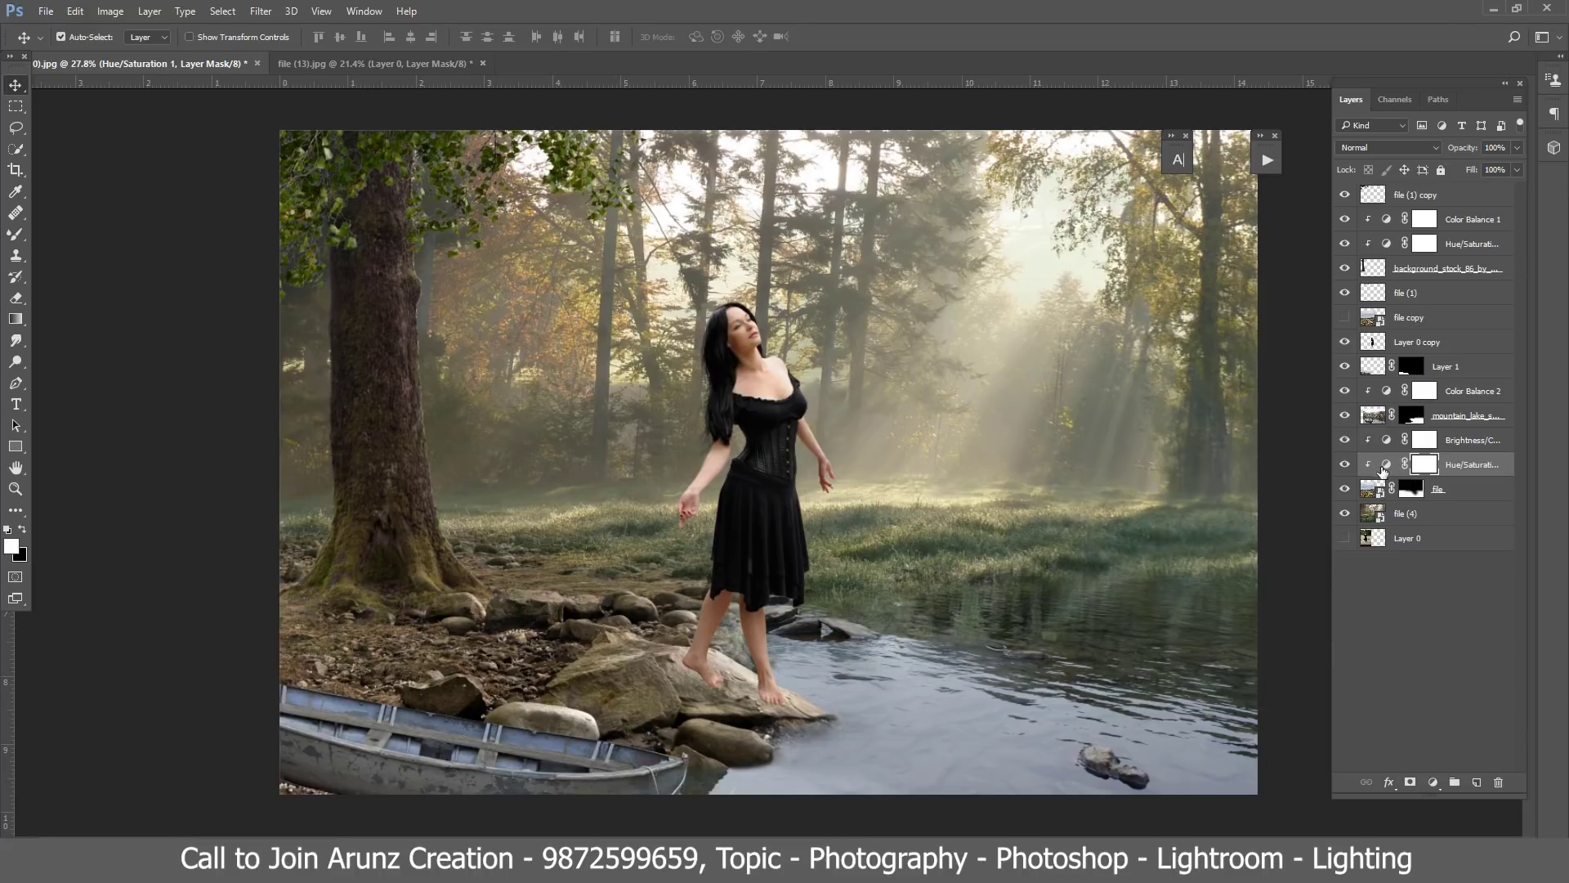
# Step: Reset the rocky shore's Brightness/Contrast to brightness -34, contrast 11
pyautogui.doubleClick(1387, 439)
pyautogui.moveTo(1215, 403); pyautogui.dragTo(1221, 401)
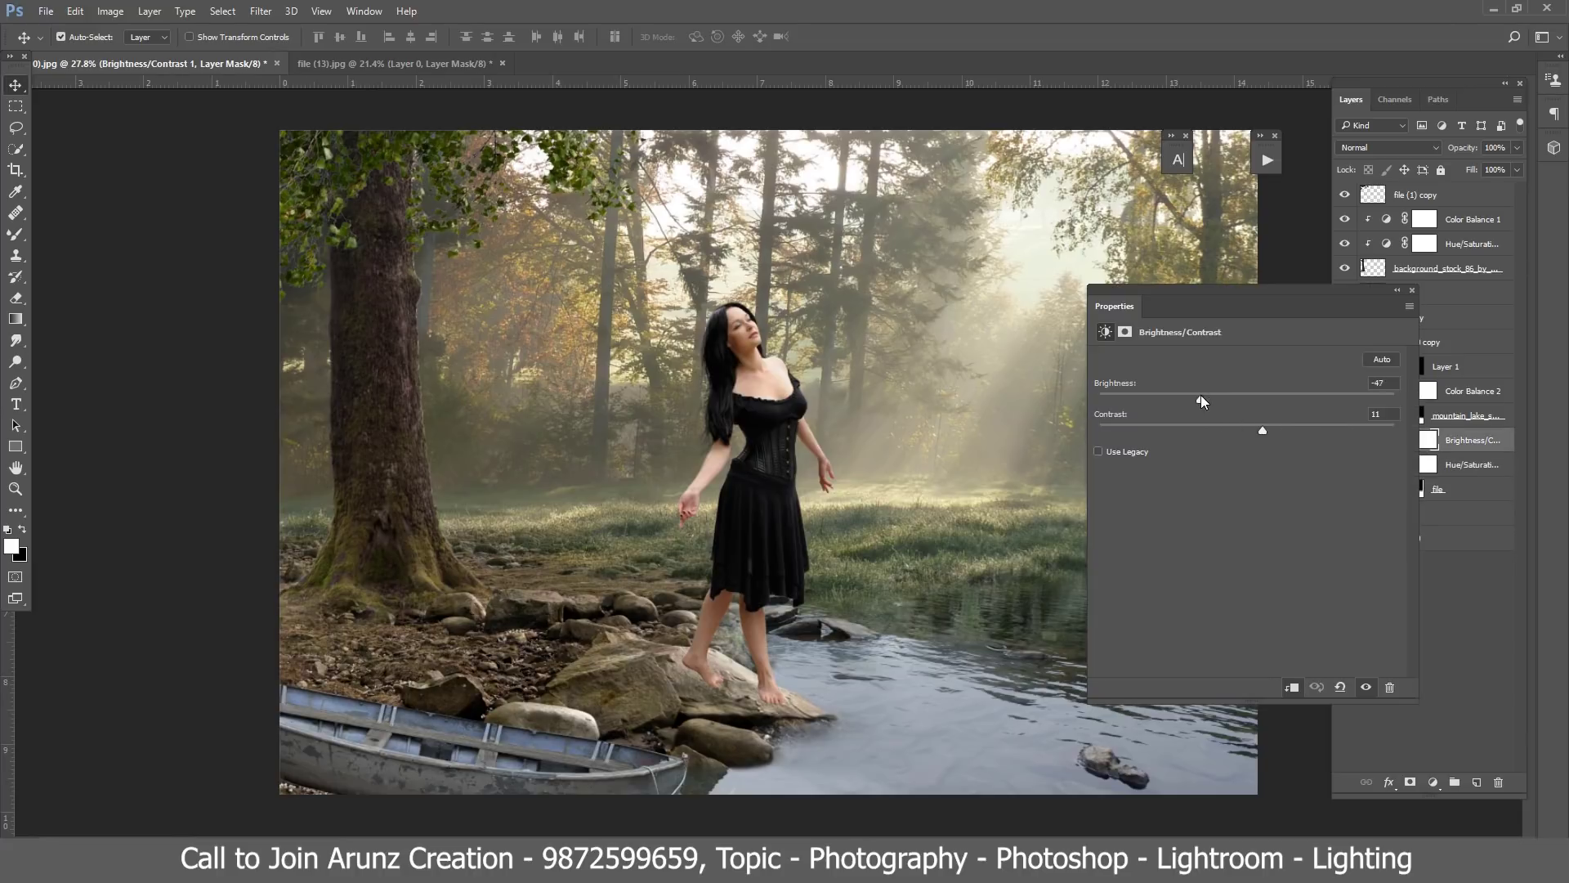
pyautogui.click(1413, 291)
pyautogui.scroll(-2, 840, 572)
pyautogui.scroll(1, 840, 572)
pyautogui.scroll(1, 908, 584)
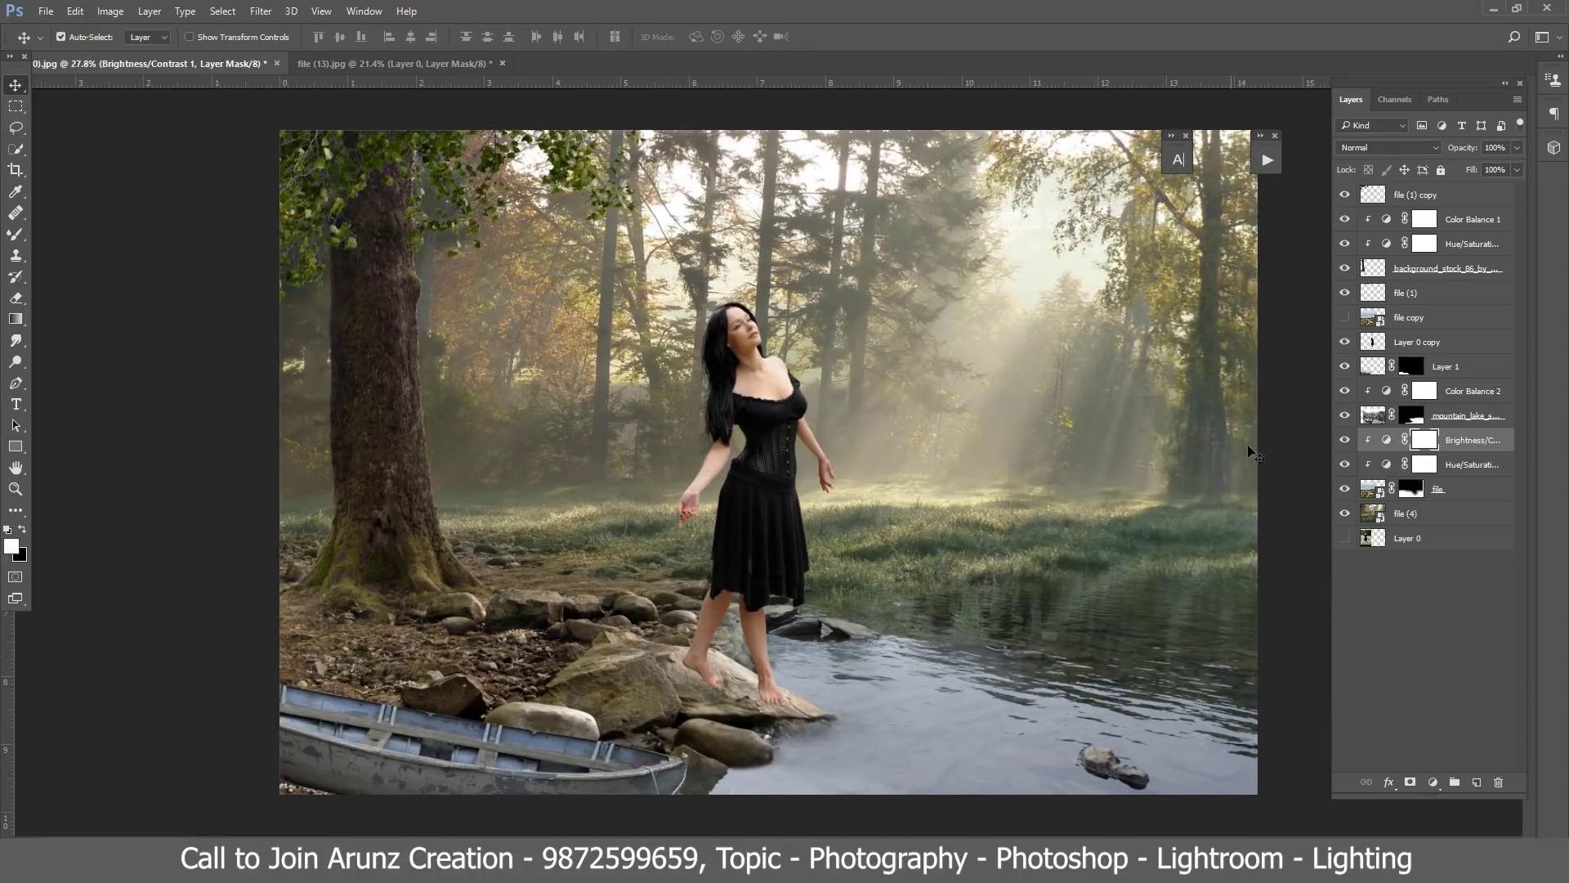
# Step: Target the lake layer's mask, pick the Brush, then select Layer 1 from the canvas
pyautogui.click(1412, 415)
pyautogui.scroll(5, 847, 738)
pyautogui.scroll(1, 847, 738)
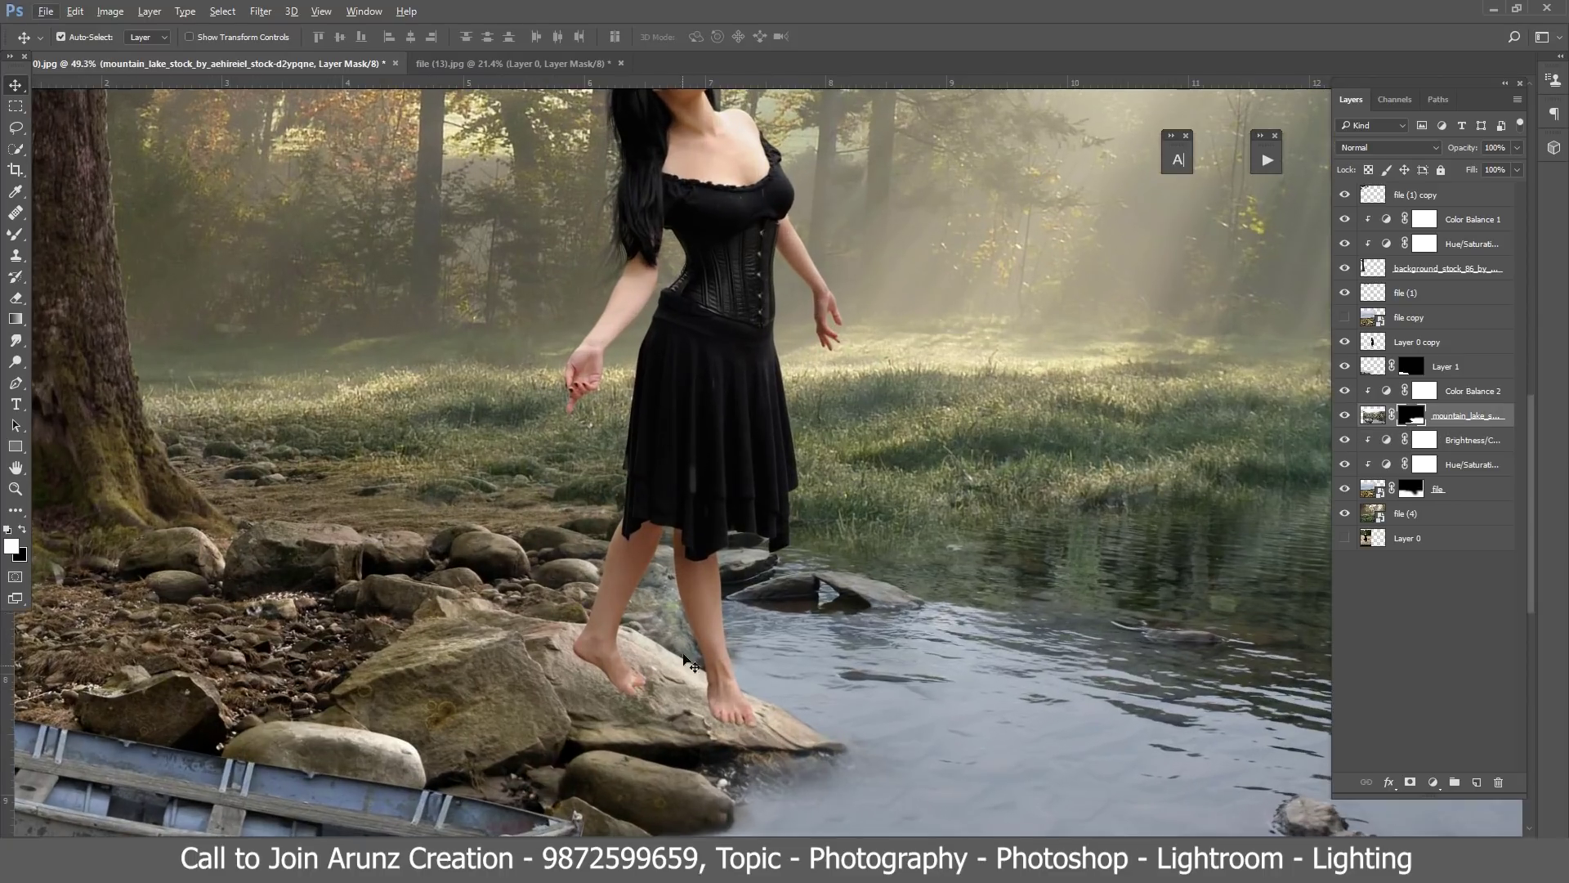
pyautogui.click(16, 236)
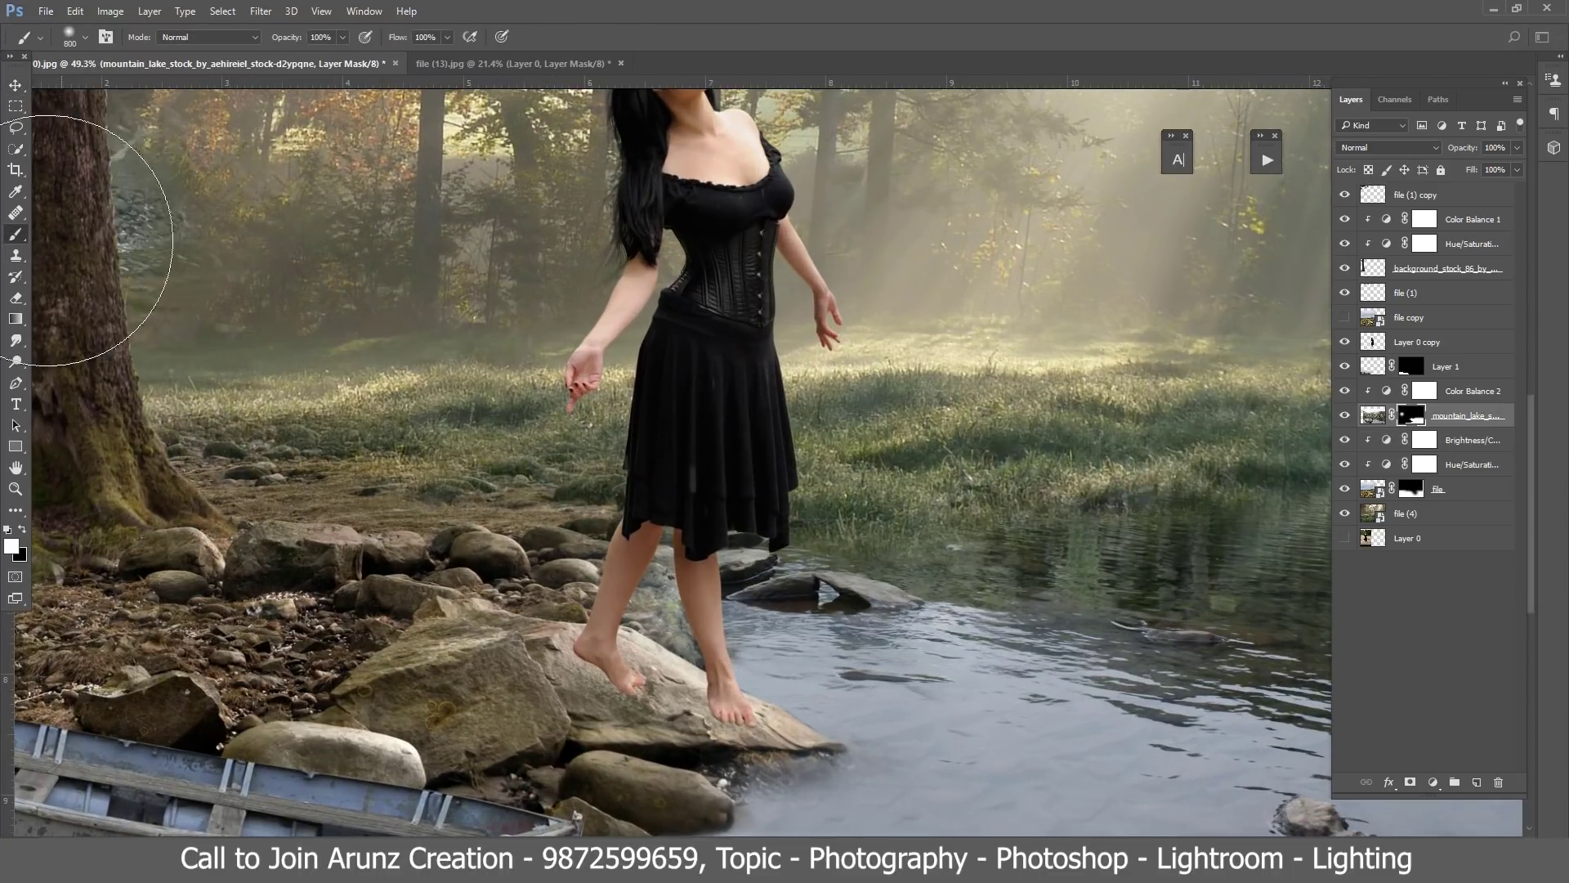
pyautogui.press('v')
pyautogui.scroll(-5, 572, 490)
pyautogui.rightClick(474, 646)
pyautogui.click(511, 658)
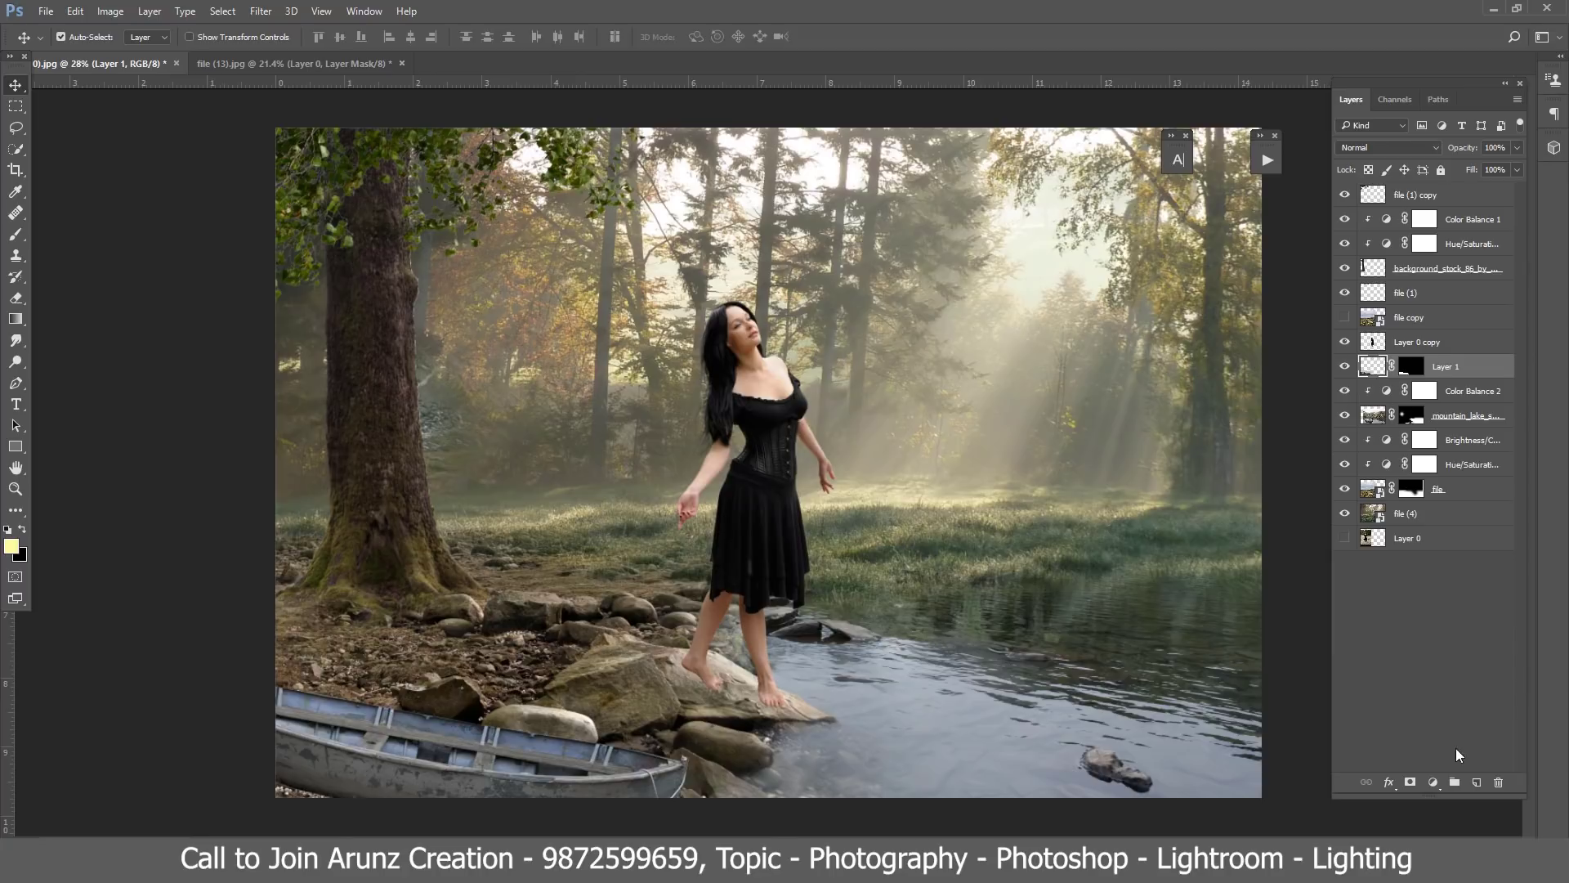
# Step: Add a Hue/Saturation adjustment above Layer 1 at saturation -57
pyautogui.click(1432, 782)
pyautogui.click(1430, 585)
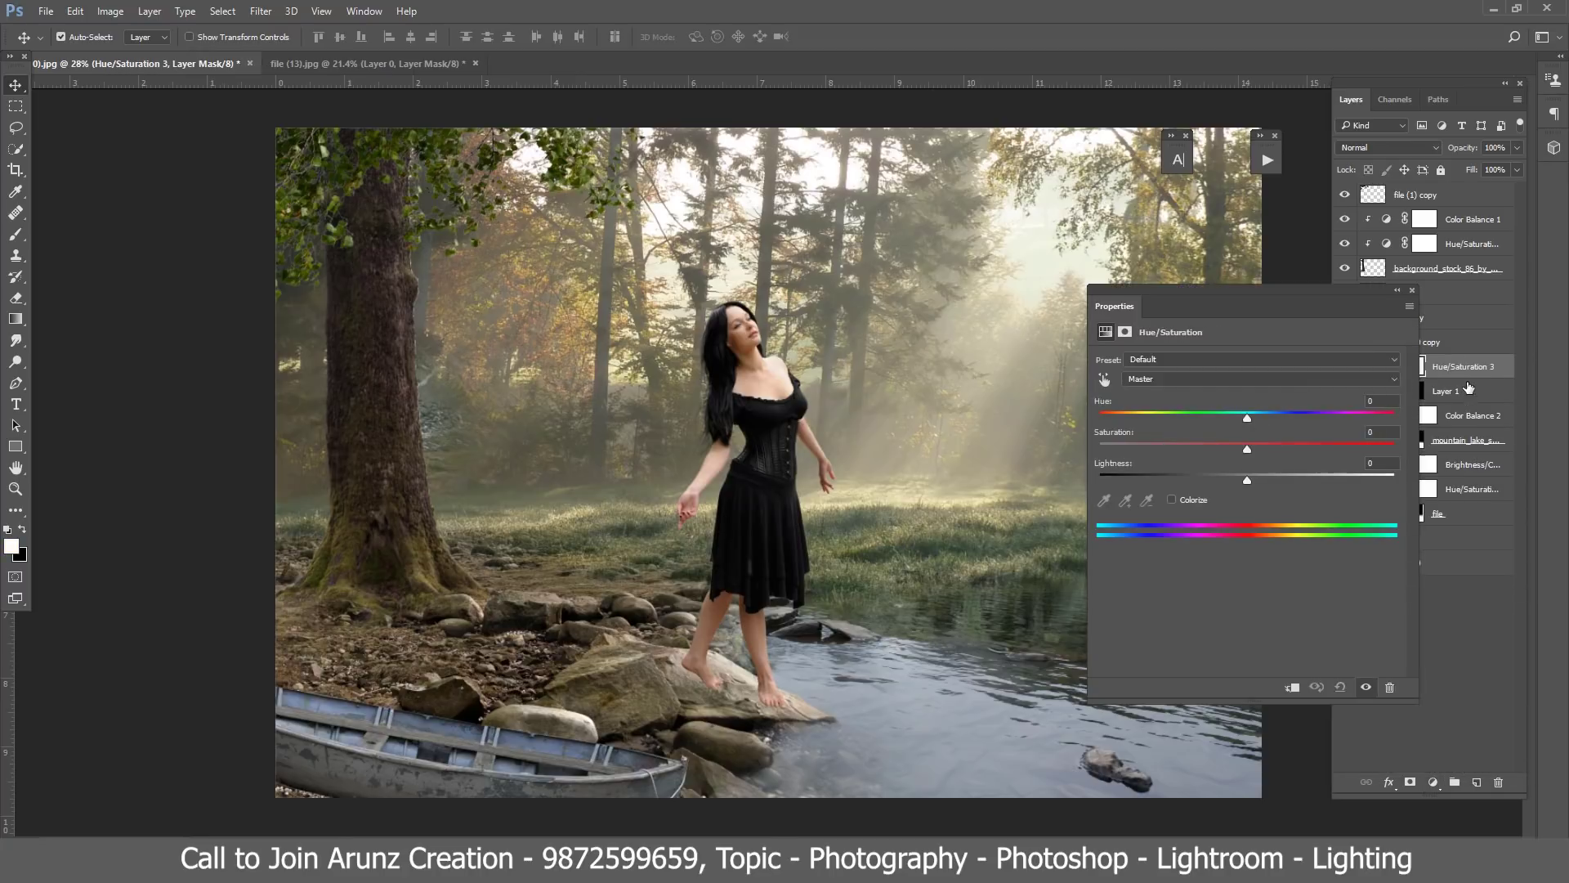
pyautogui.moveTo(1247, 446); pyautogui.dragTo(1187, 450)
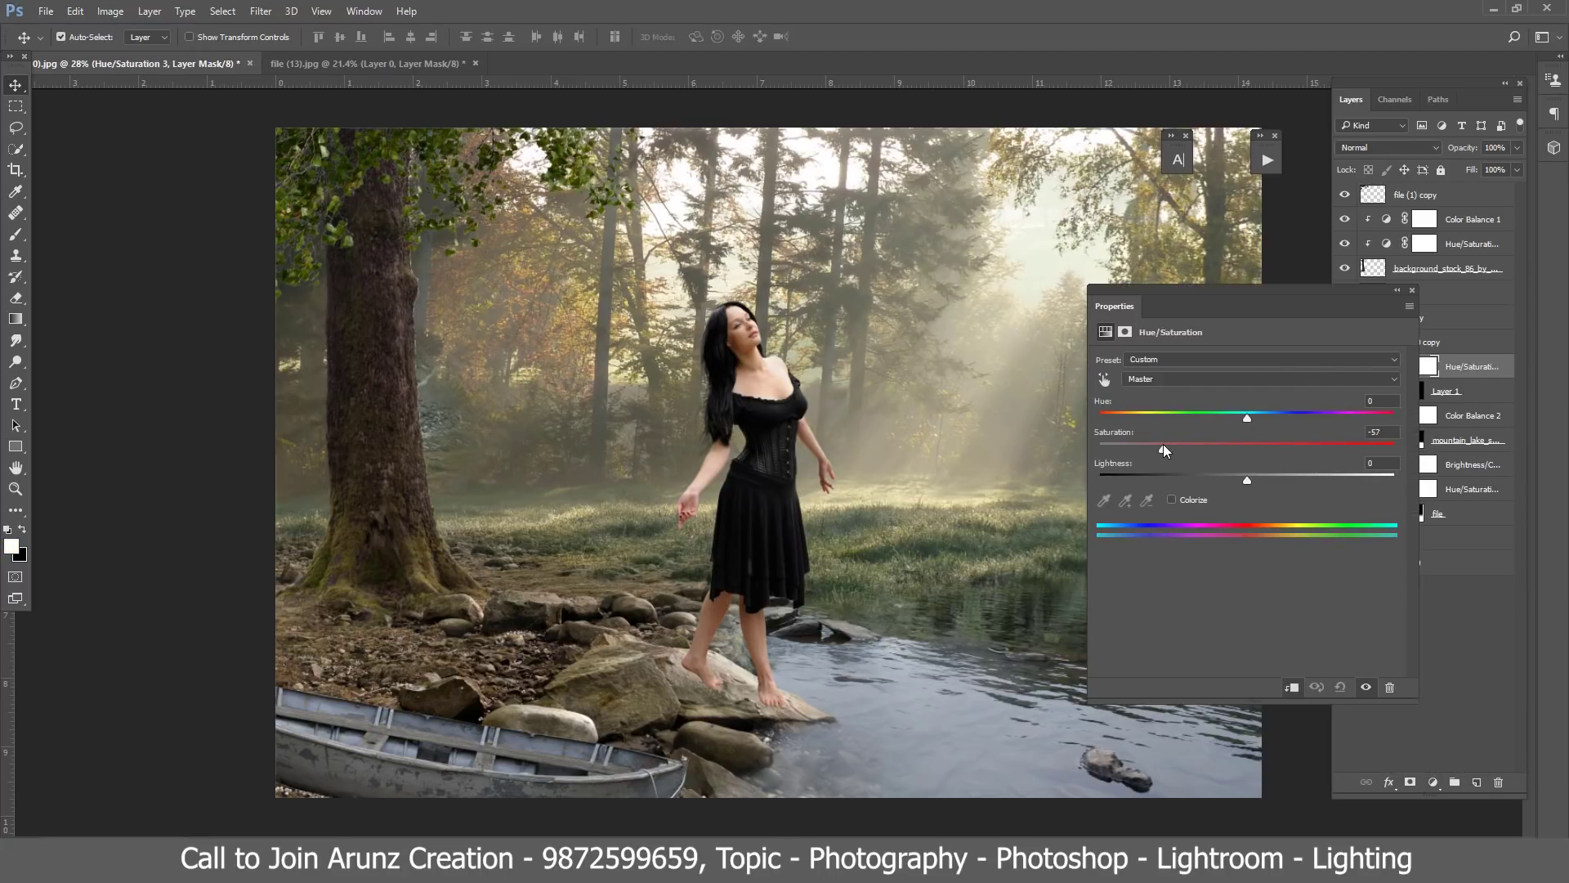
pyautogui.click(1413, 290)
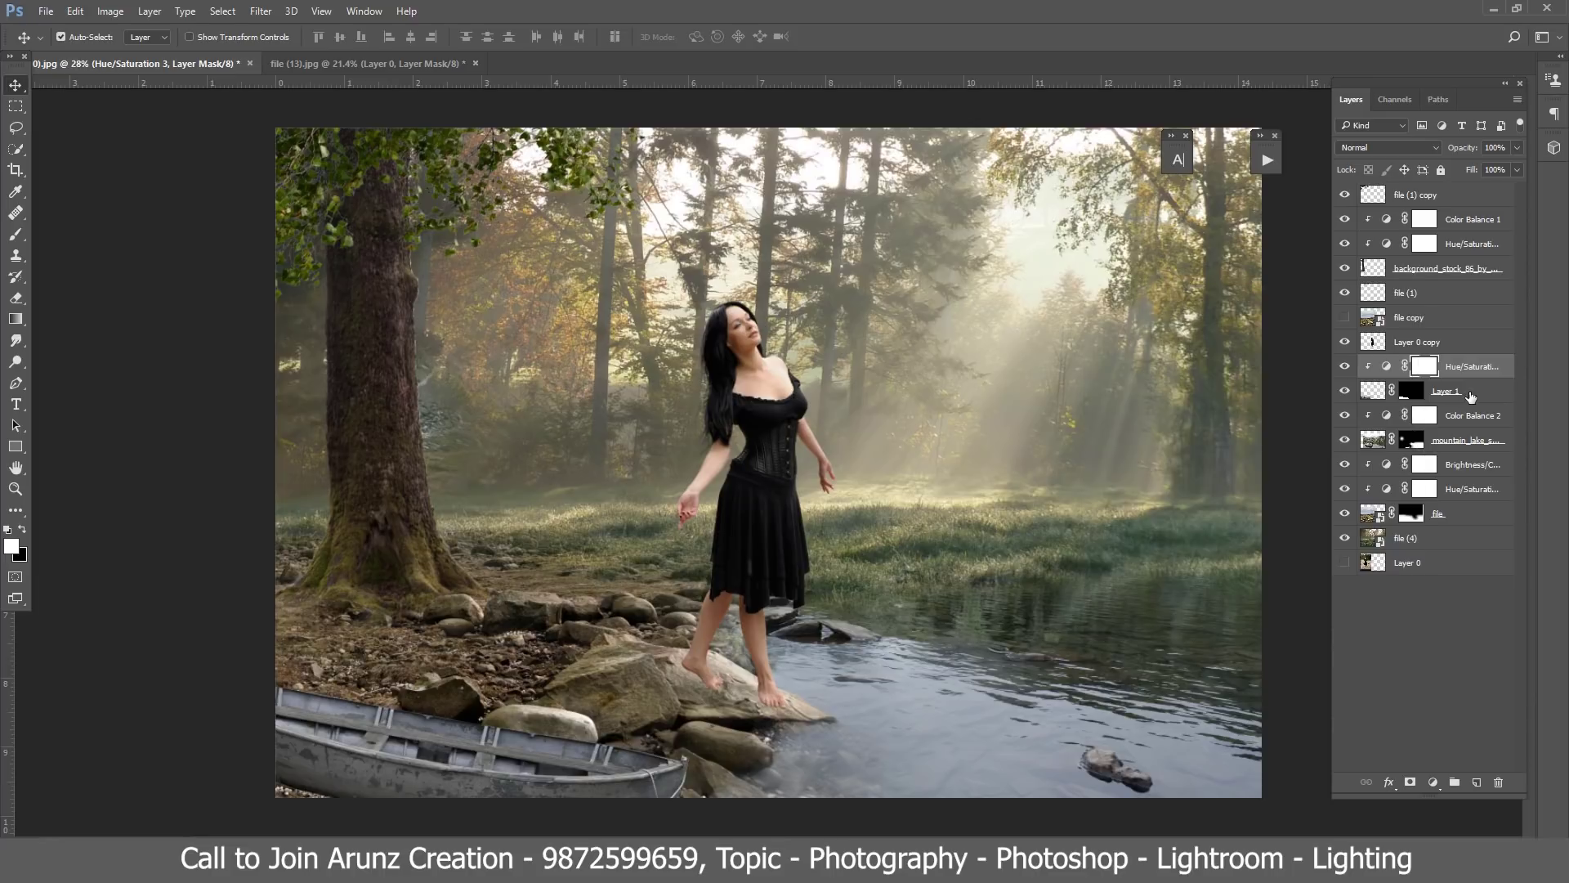
# Step: Add a Brightness/Contrast adjustment above Layer 1 at brightness -59
pyautogui.click(1470, 395)
pyautogui.click(1433, 782)
pyautogui.click(1381, 489)
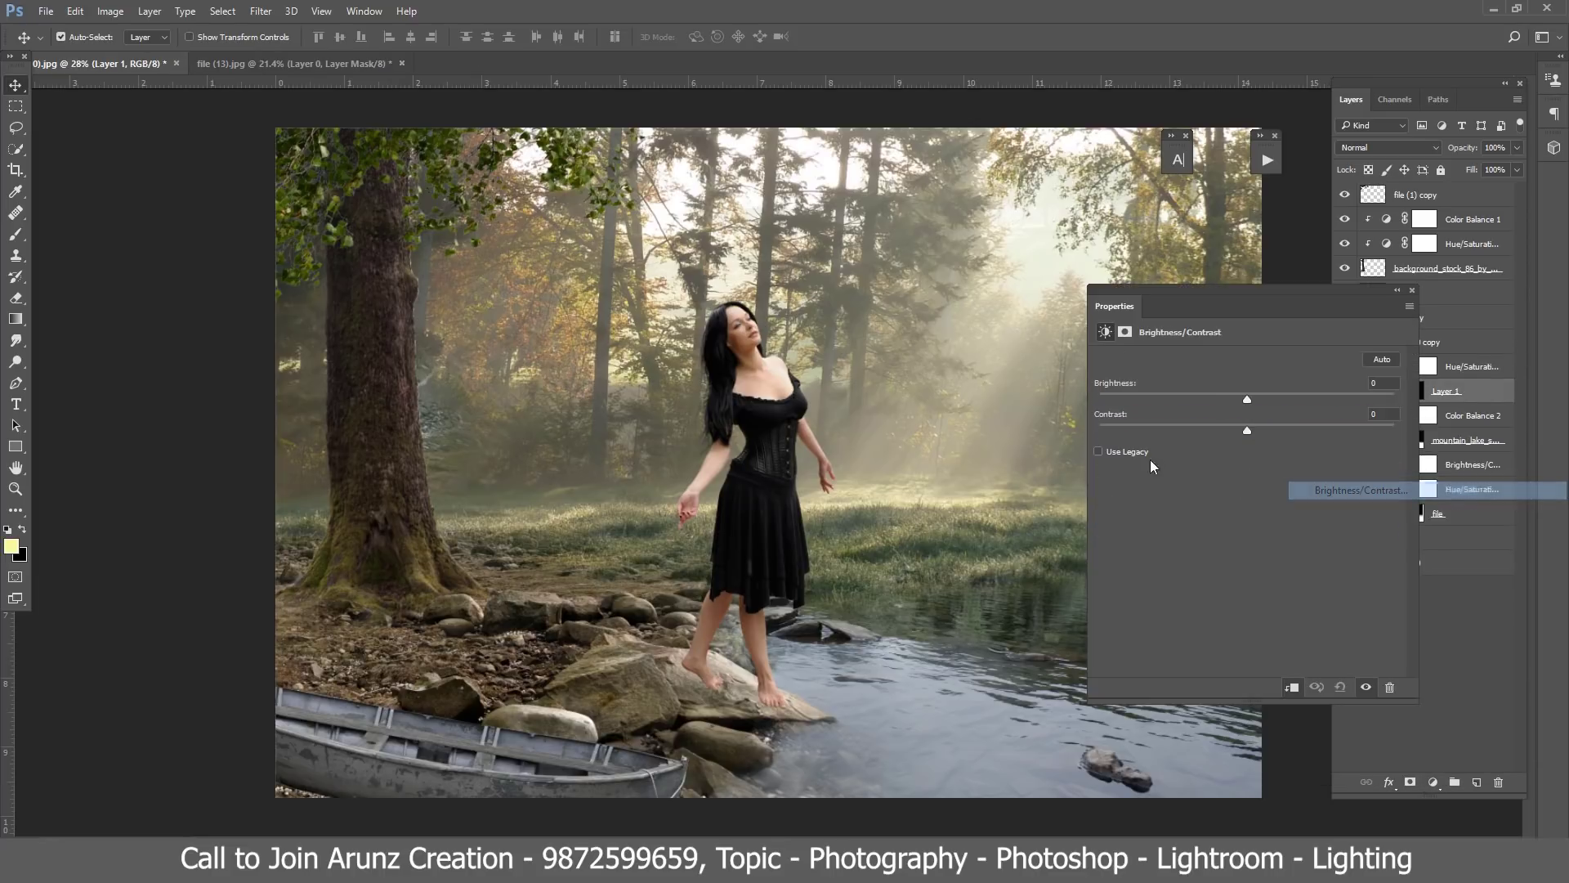
pyautogui.moveTo(1247, 399); pyautogui.dragTo(1203, 399)
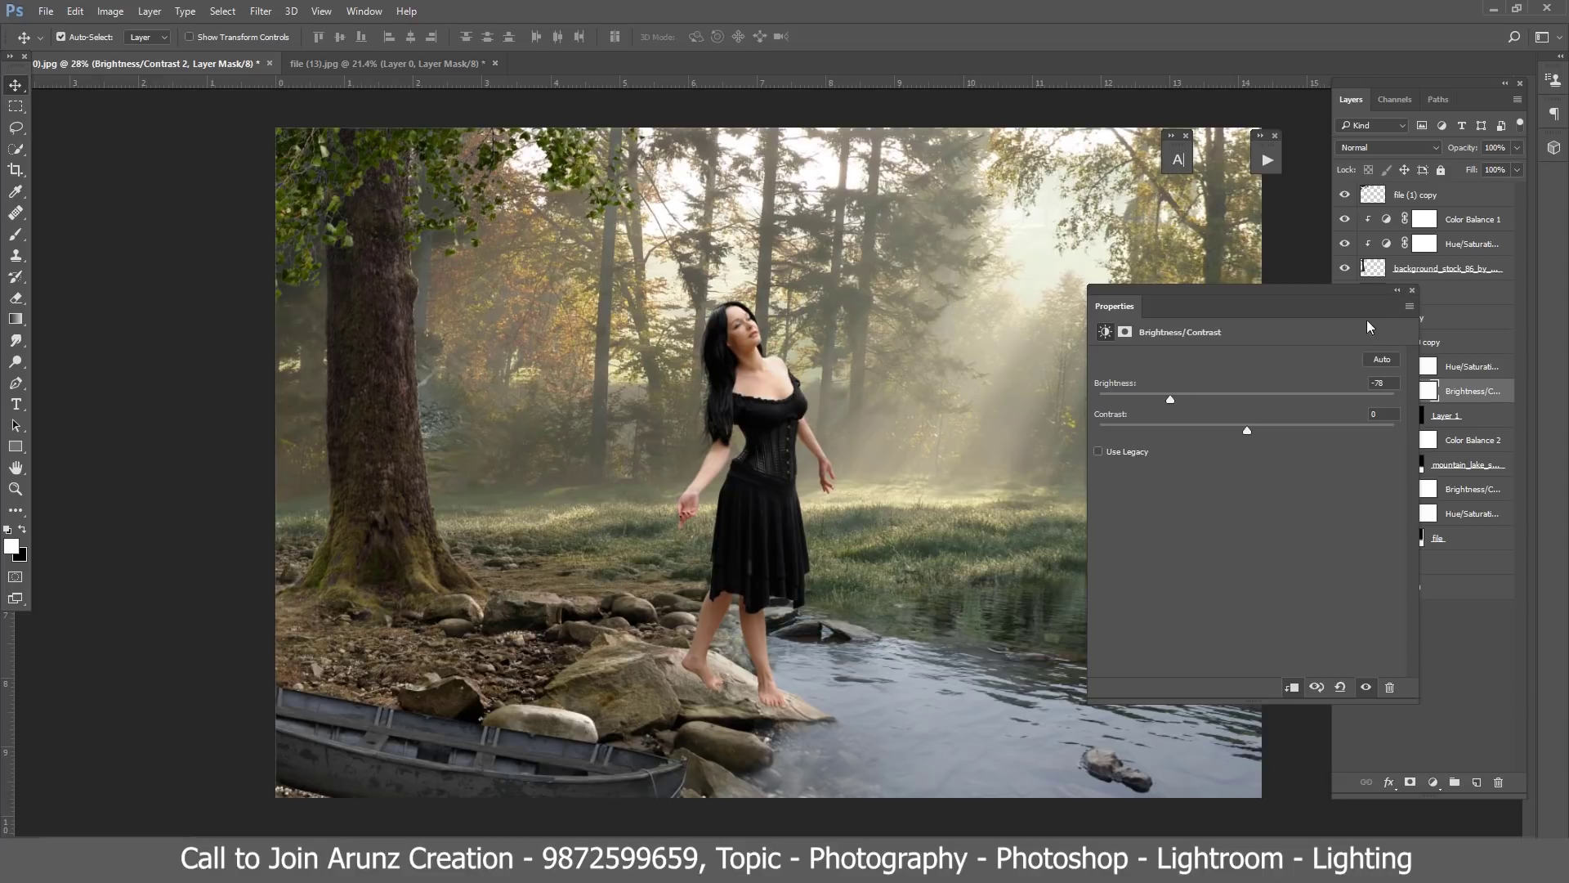
pyautogui.moveTo(1178, 399); pyautogui.dragTo(1188, 397)
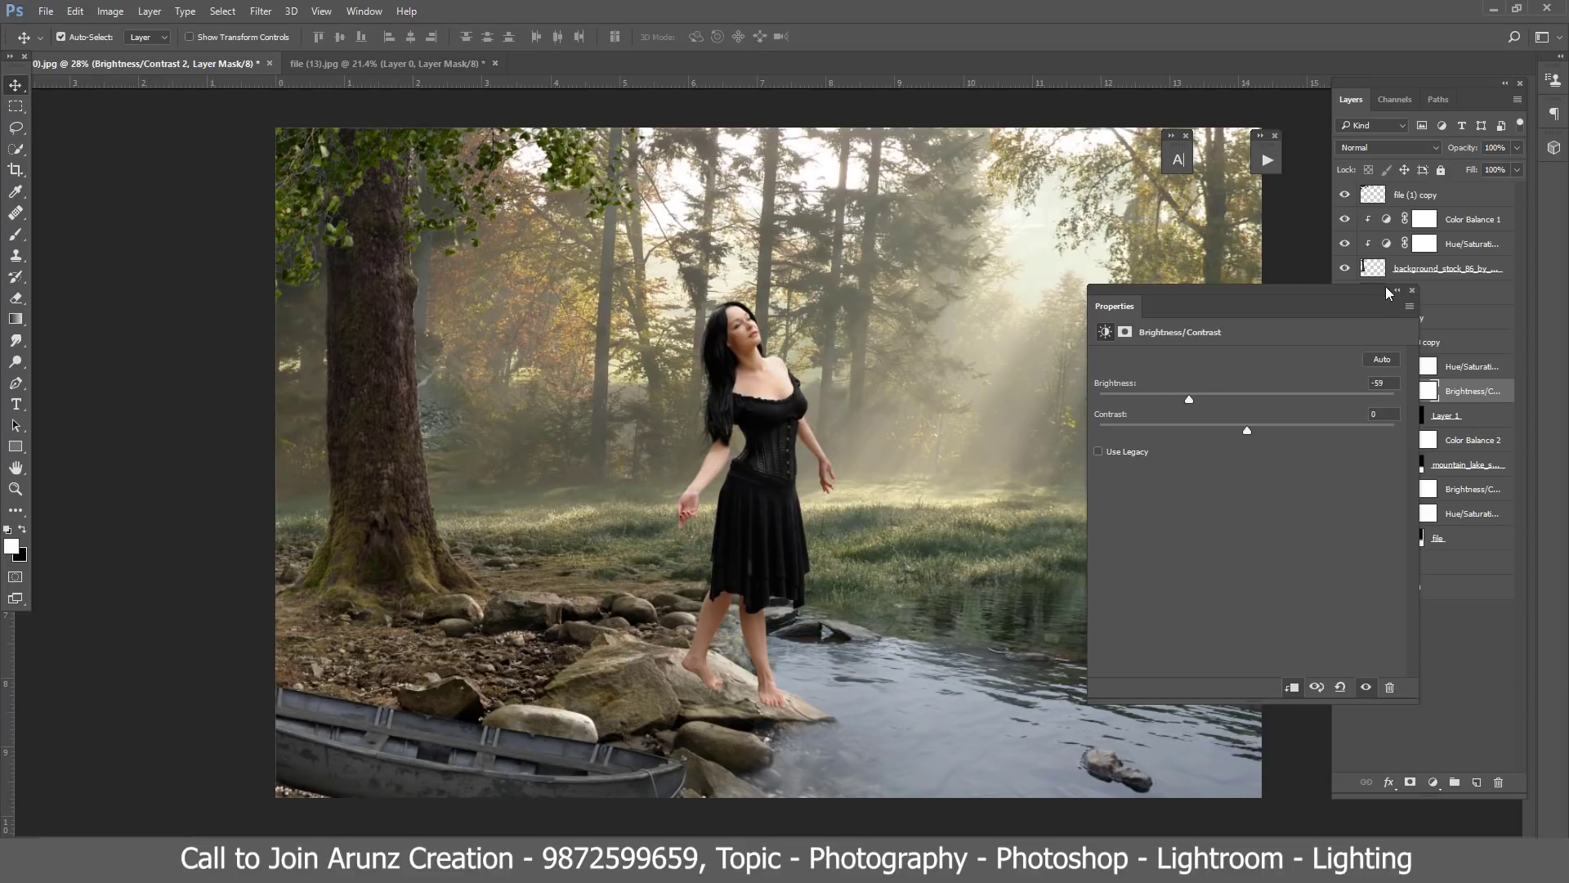
pyautogui.click(1411, 290)
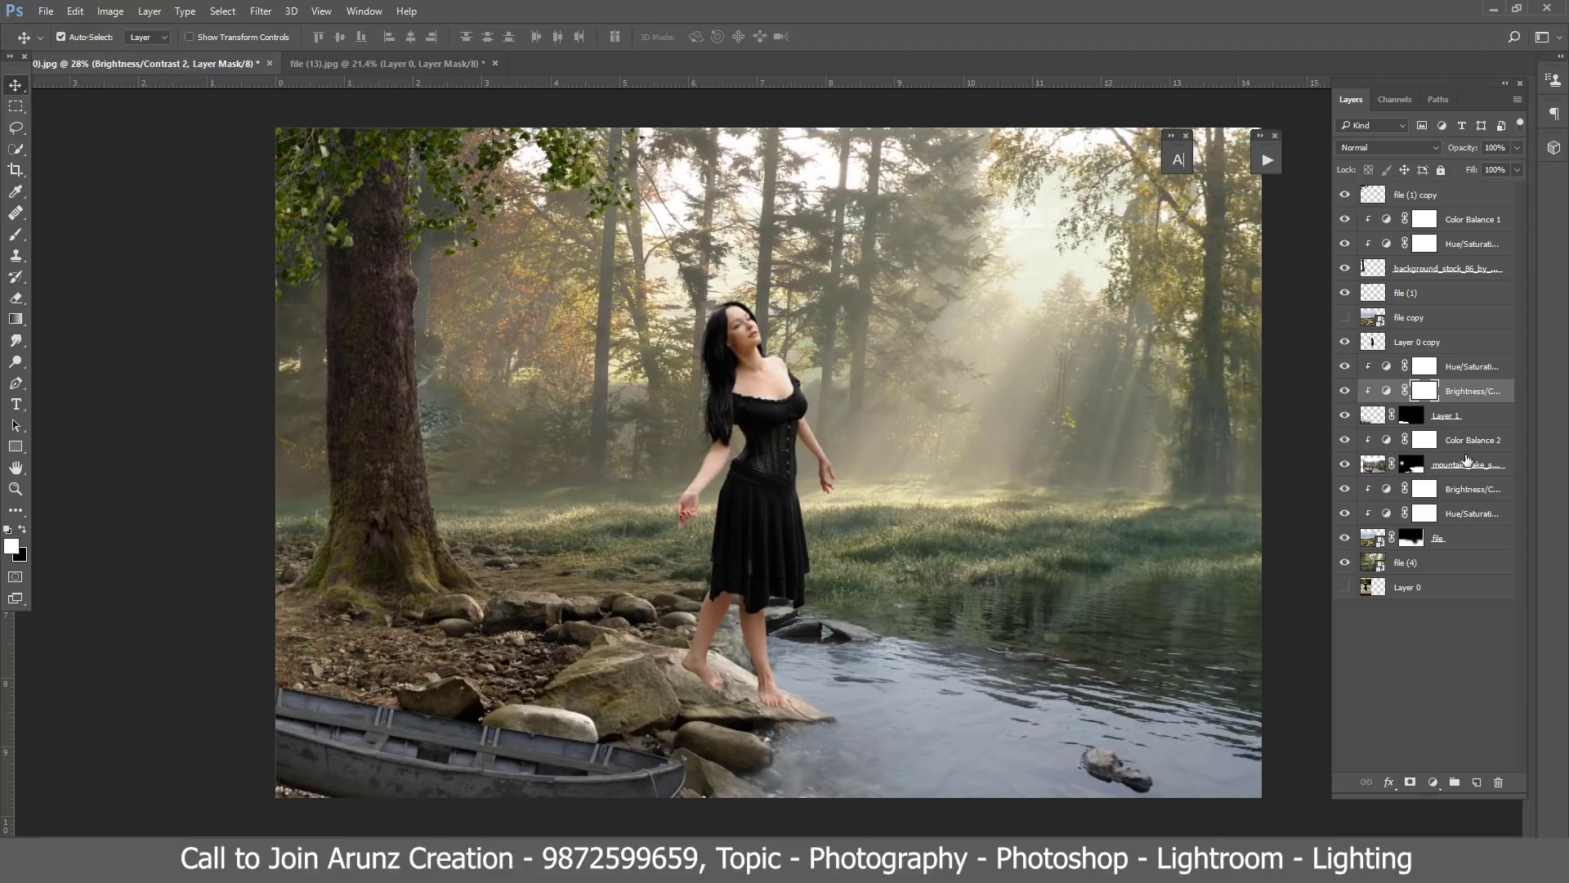
pyautogui.click(1482, 423)
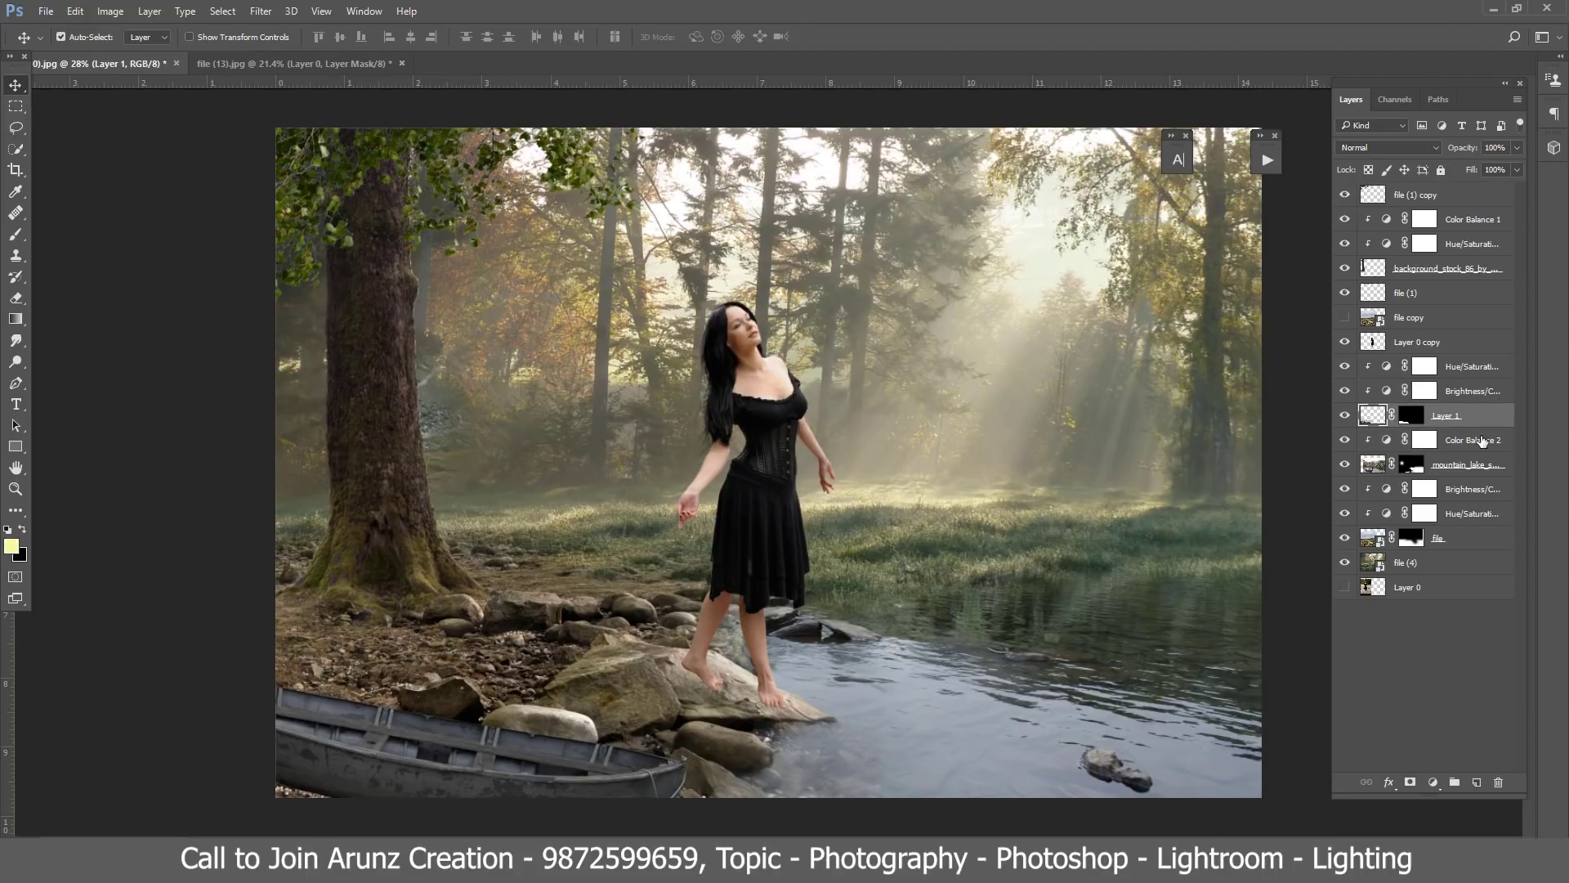
# Step: Create a new layer below Layer 1 and set up a black 500 px brush
pyautogui.keyDown('ctrl'); pyautogui.click(1477, 782); pyautogui.keyUp('ctrl')
pyautogui.click(16, 235)
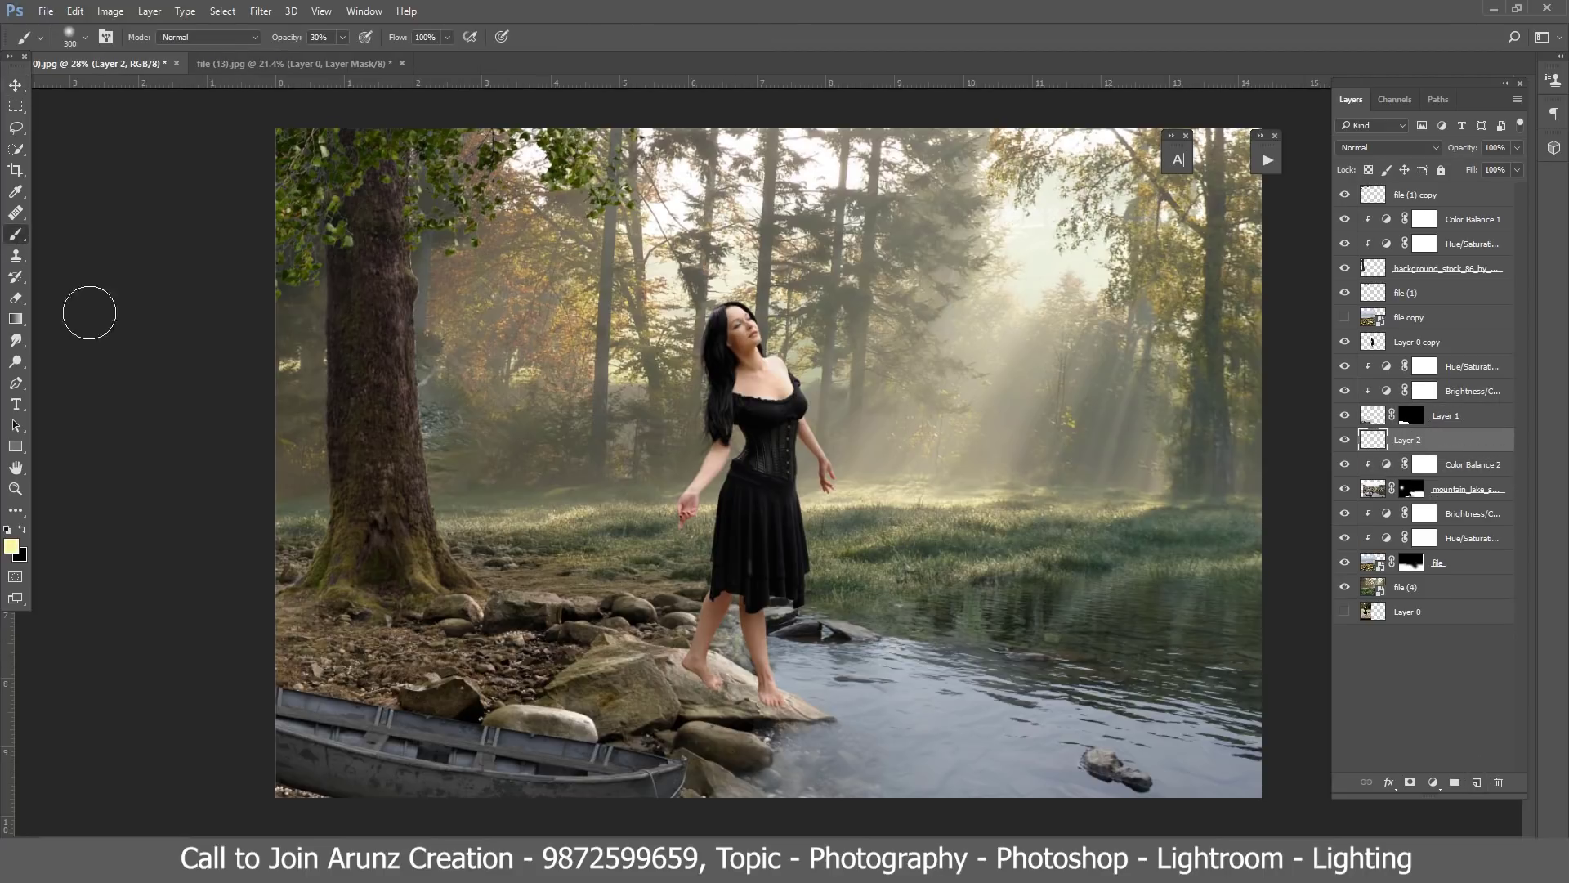
pyautogui.press('x')
pyautogui.press('[')
pyautogui.press(']')
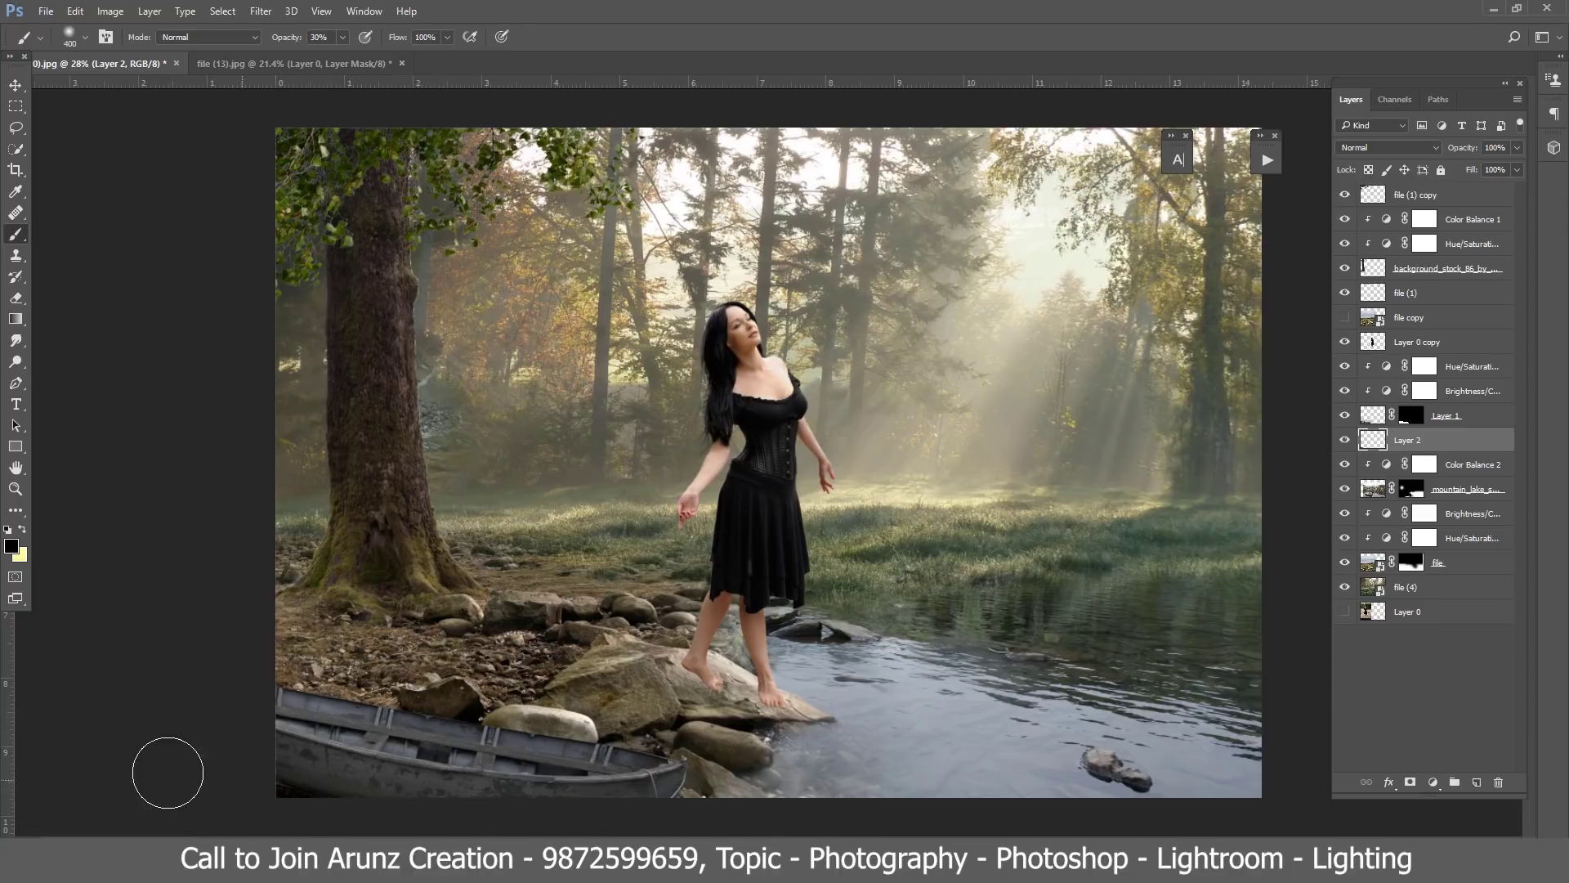
pyautogui.press(']')
# Step: Create a new layer above Layer 1 and clip it to Layer 1
pyautogui.click(1449, 417)
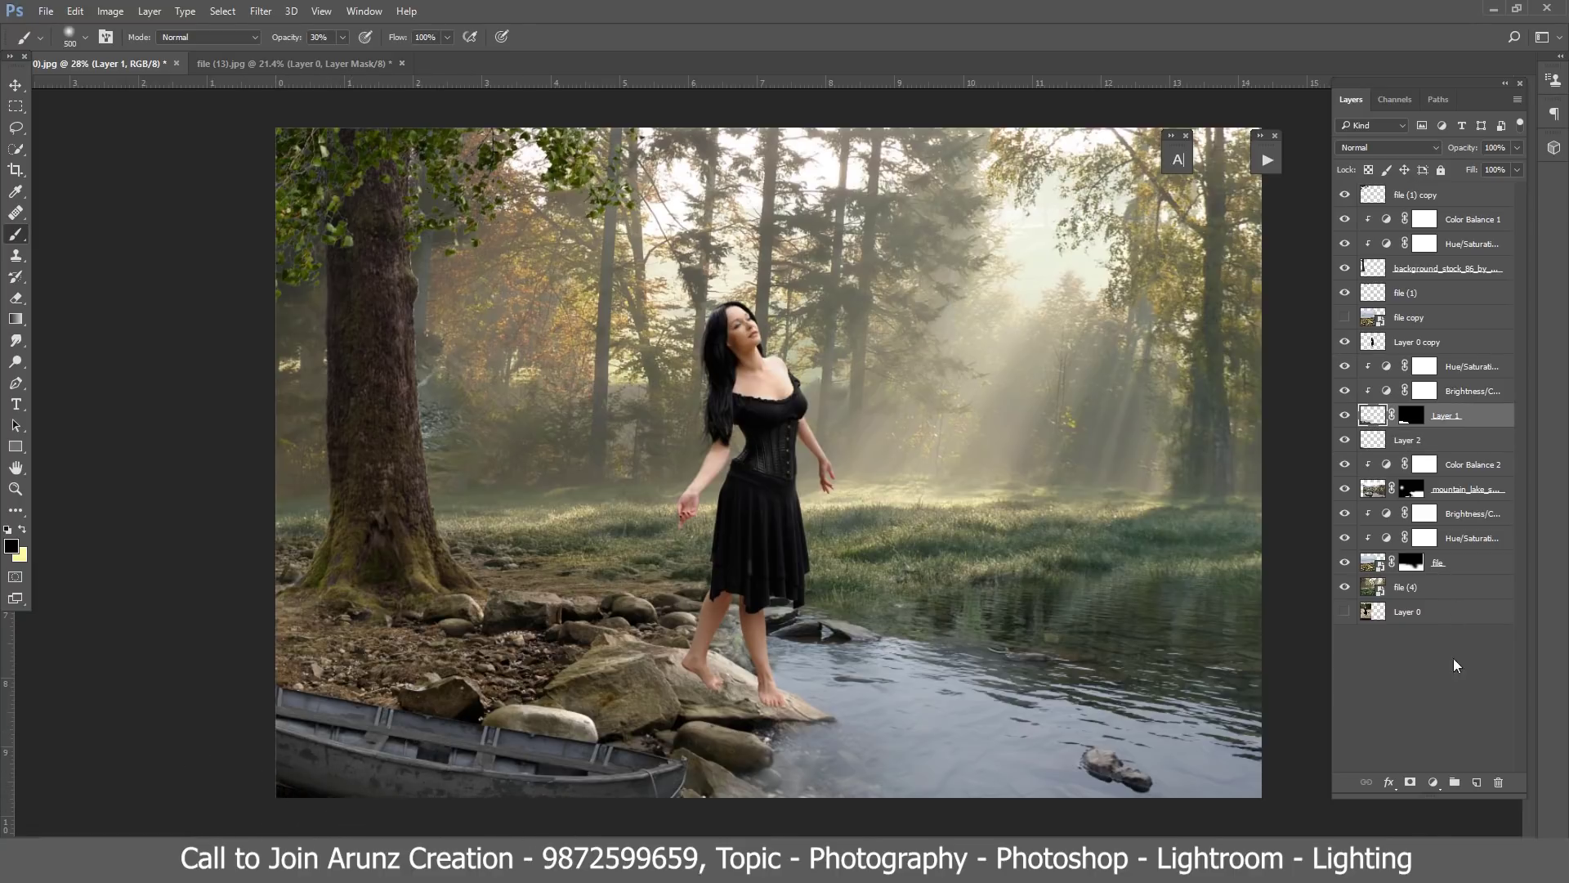
pyautogui.click(1476, 782)
pyautogui.hotkey('ctrl', 'alt', 'g')
pyautogui.scroll(-1, 764, 457)
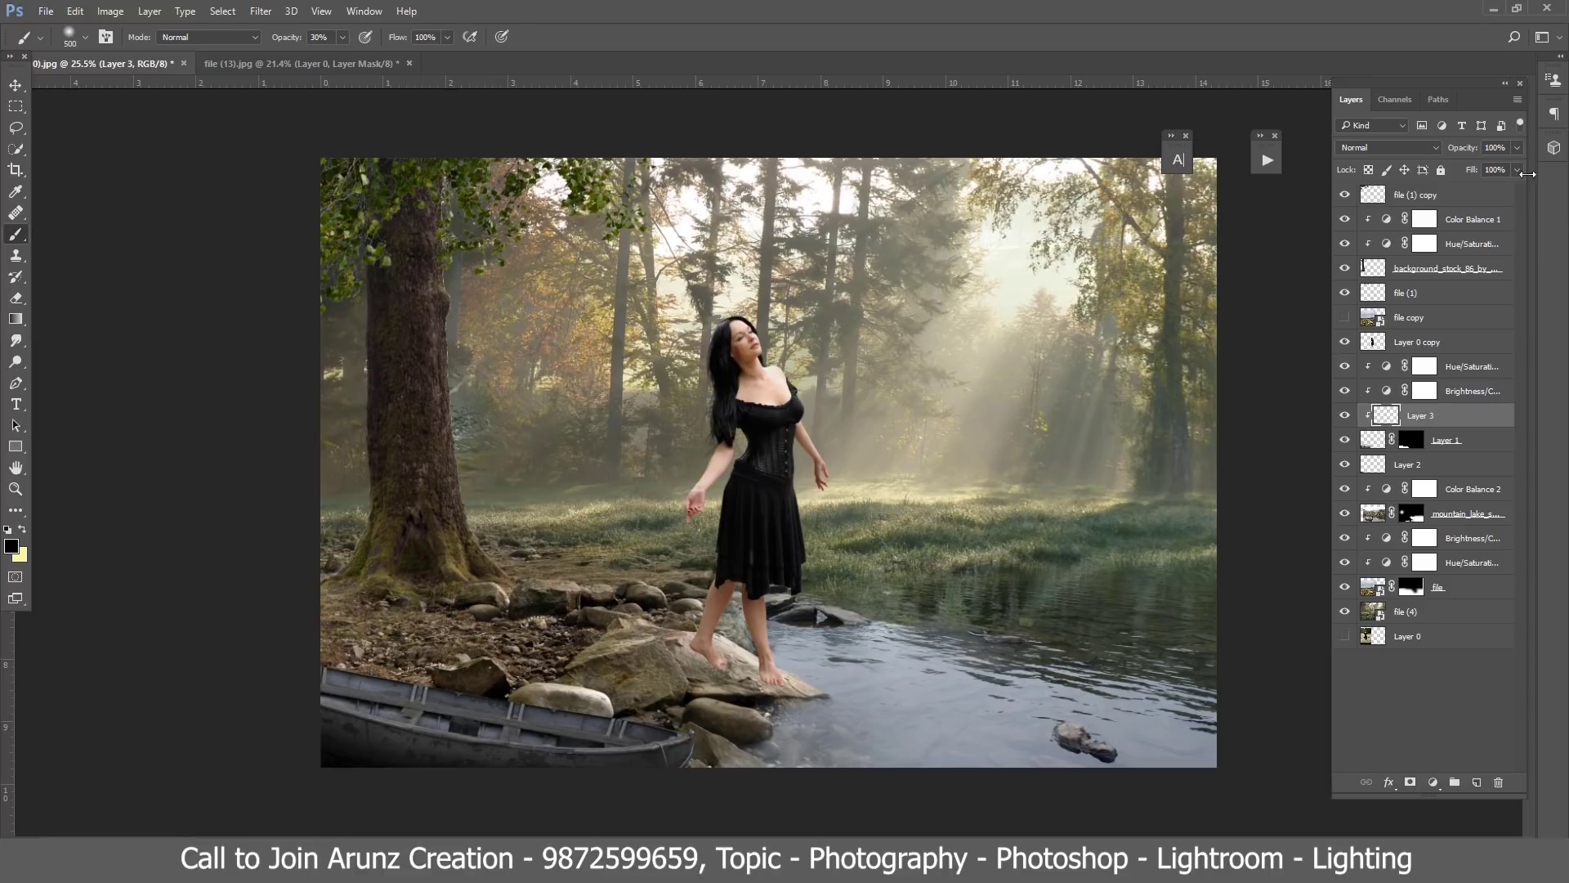
# Step: Set Layer 2 opacity to 45%, pick the Eraser, and toggle Brightness/Contrast to compare
pyautogui.click(1446, 462)
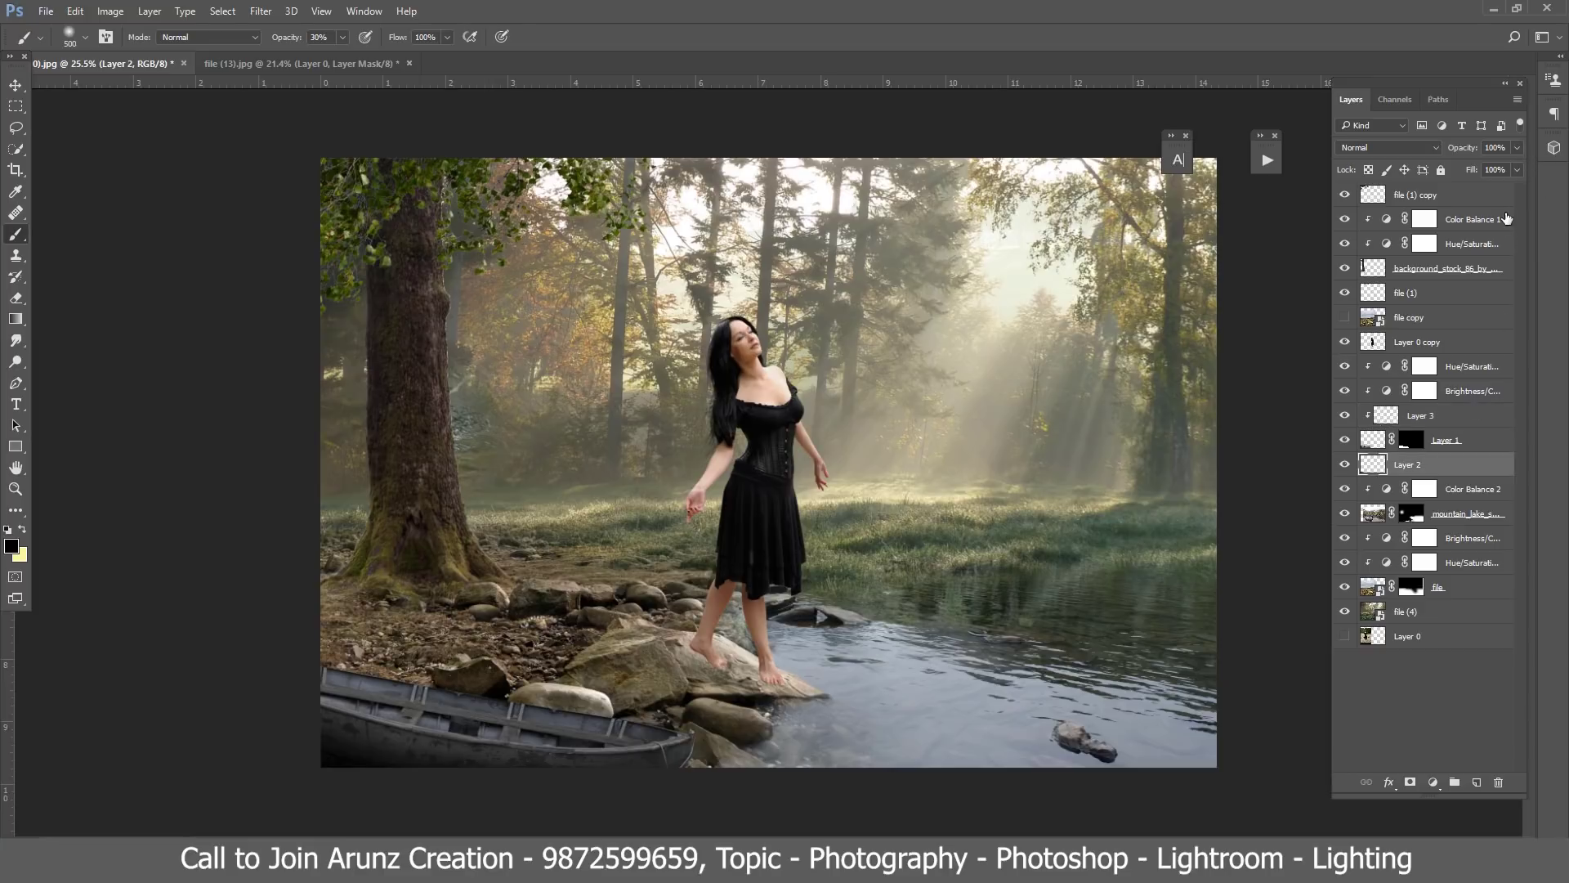
pyautogui.moveTo(1519, 152)
pyautogui.mouseDown()
pyautogui.moveTo(1500, 168)
pyautogui.moveTo(1451, 162)
pyautogui.moveTo(1519, 168)
pyautogui.mouseUp()
pyautogui.click(16, 299)
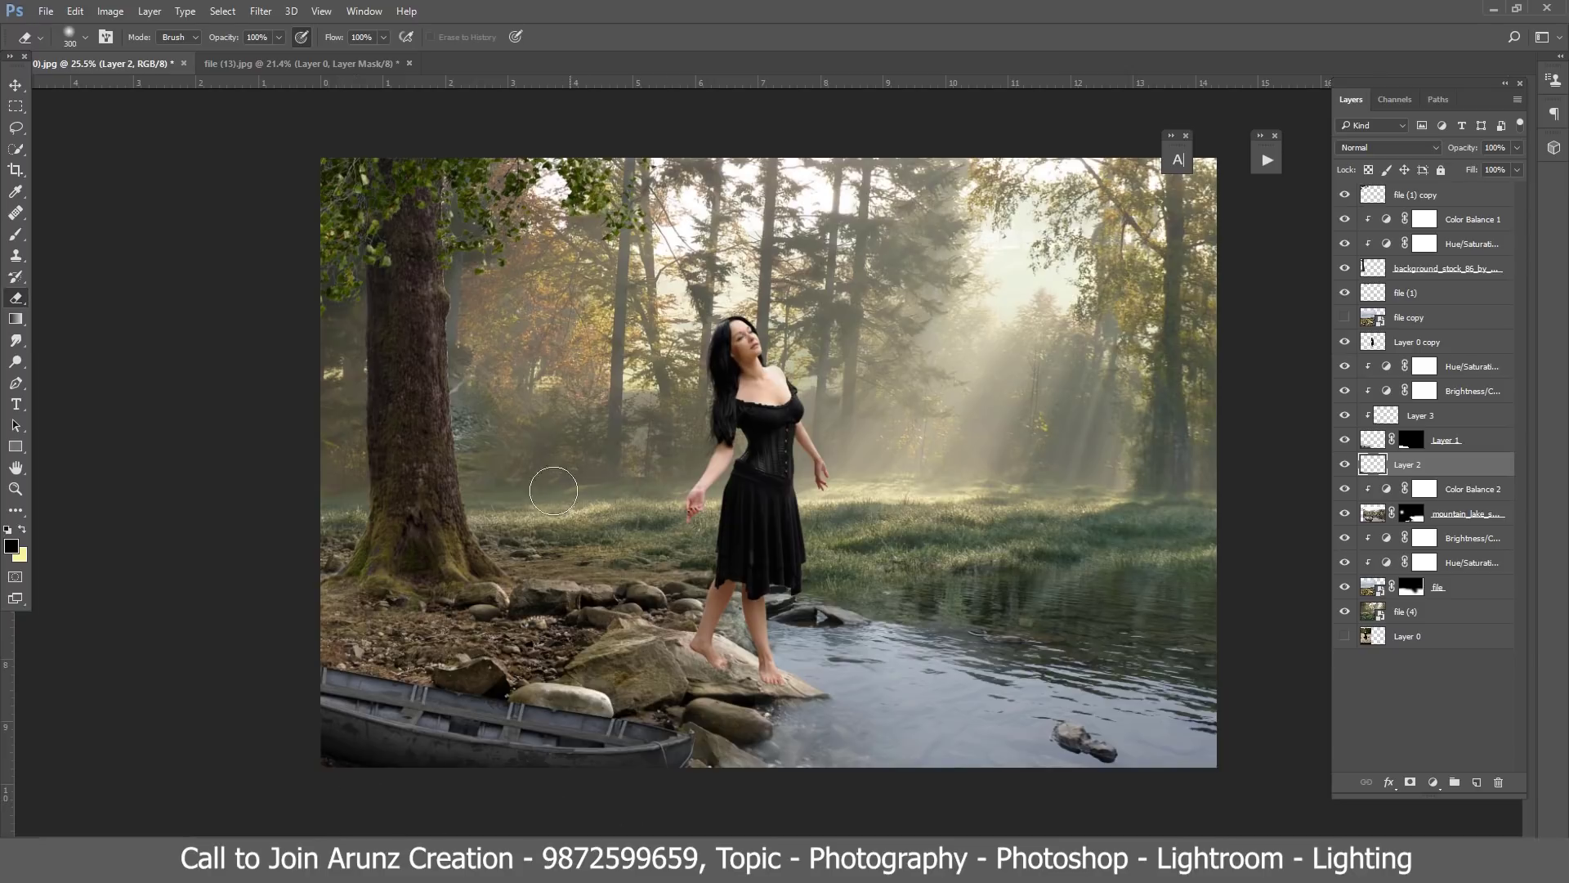
pyautogui.scroll(2, 776, 469)
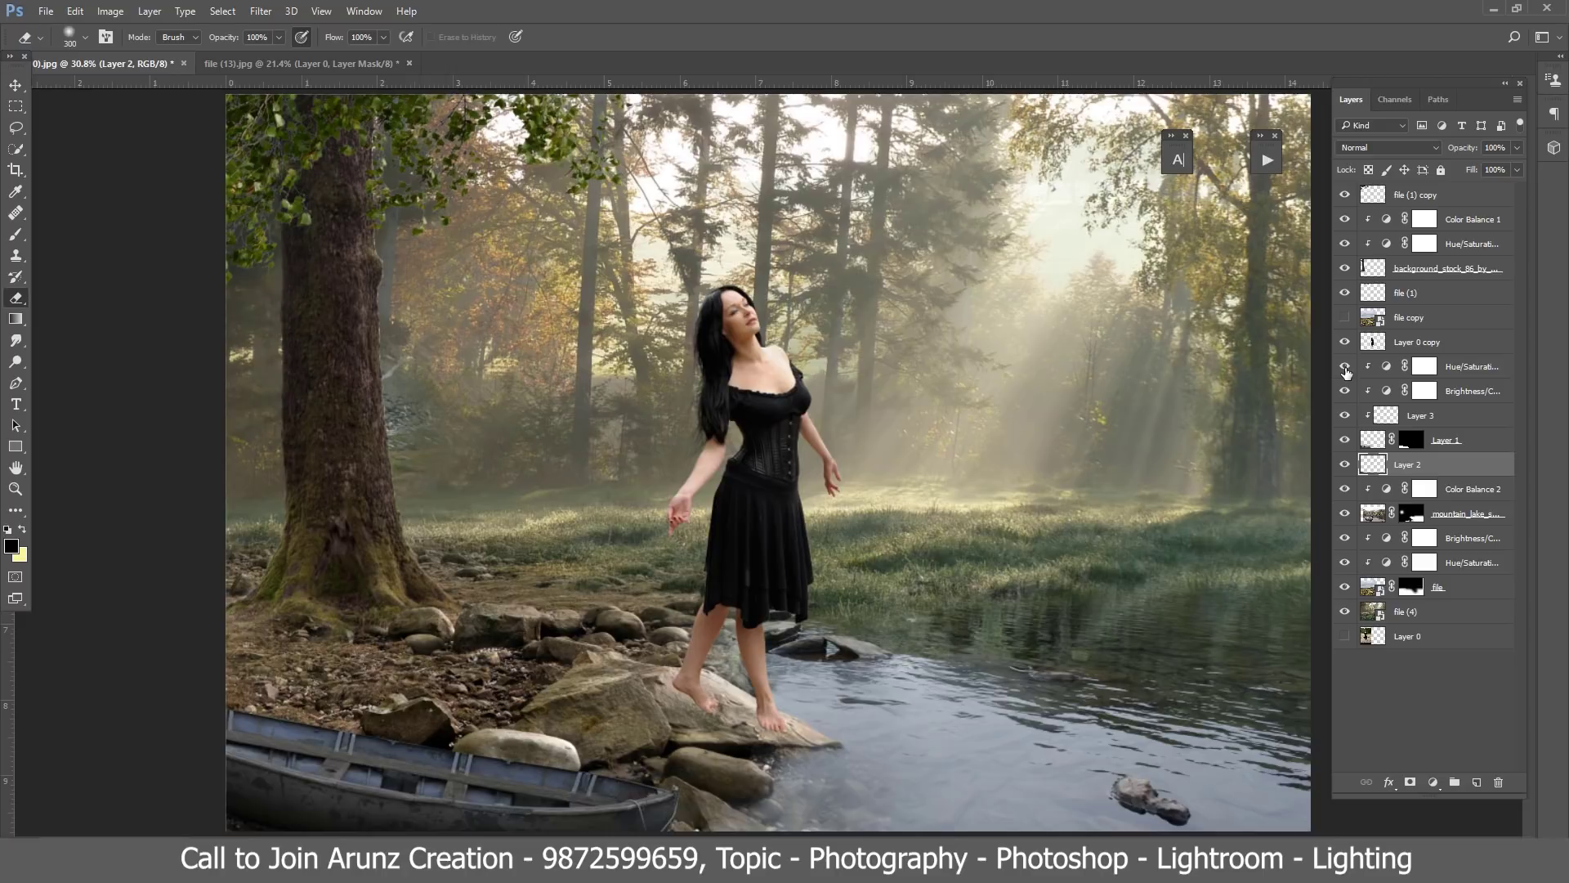
pyautogui.click(1346, 391)
pyautogui.click(1346, 391)
pyautogui.click(1345, 392)
pyautogui.click(1346, 392)
pyautogui.doubleClick(1386, 367)
pyautogui.click(1412, 289)
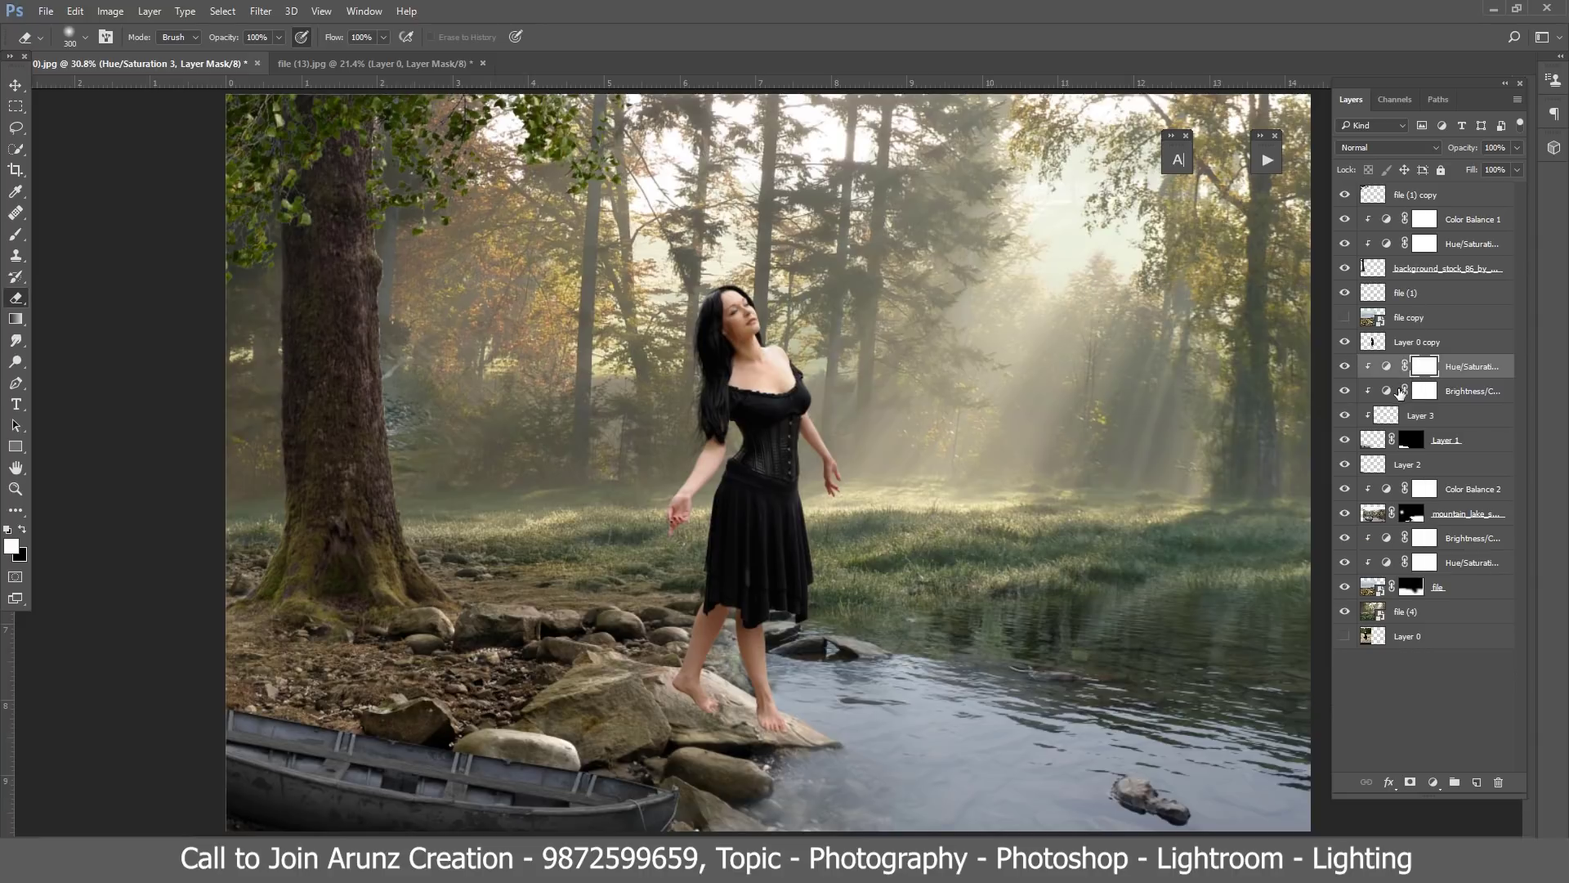
pyautogui.doubleClick(1386, 391)
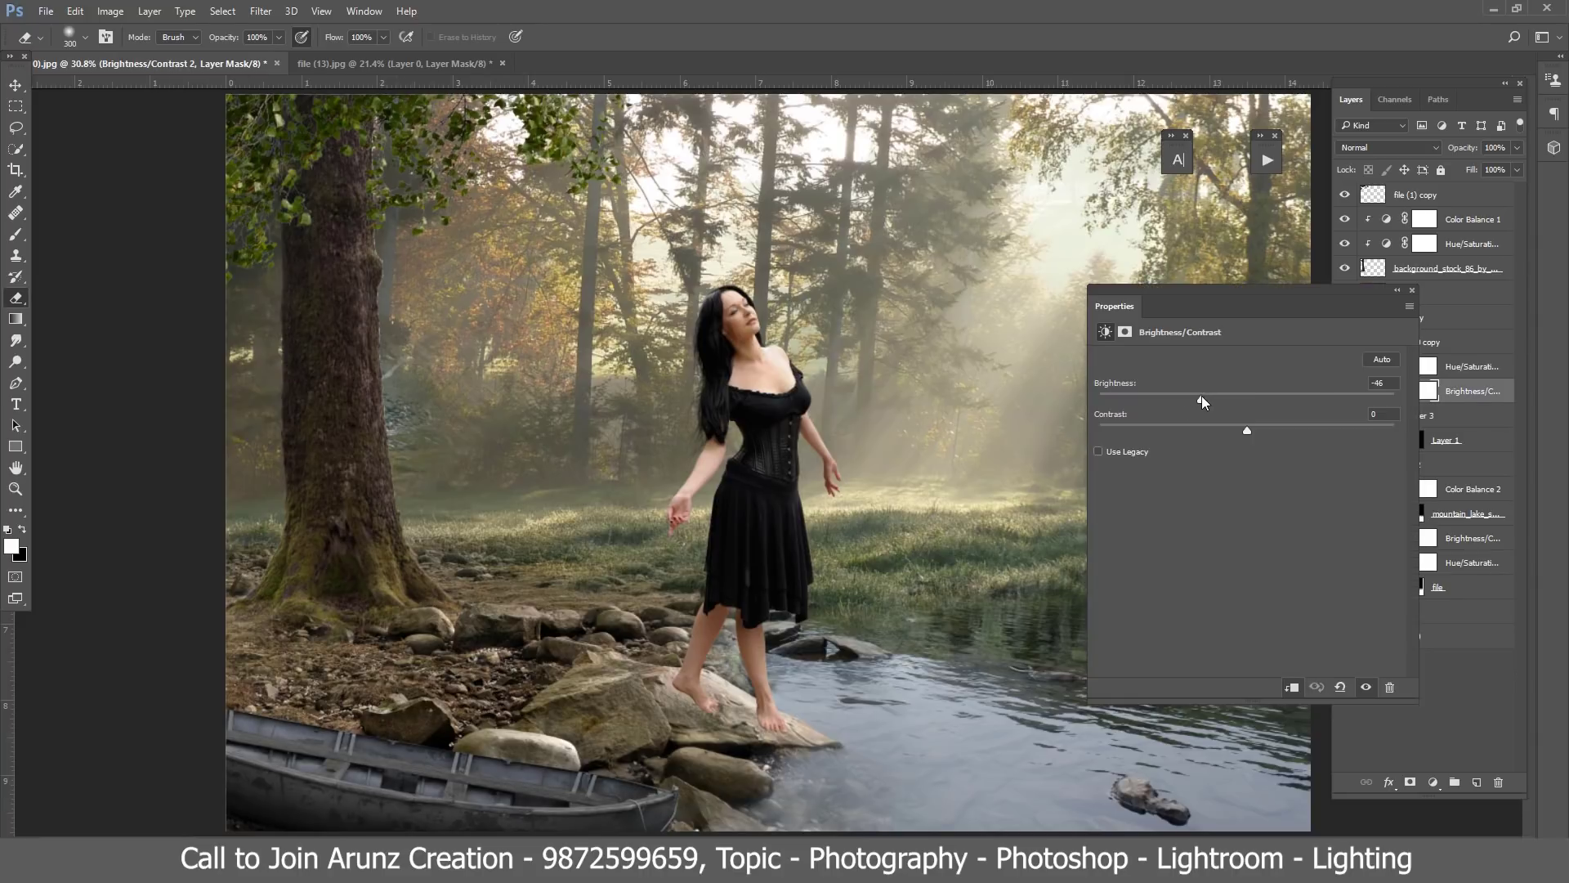
pyautogui.click(1412, 289)
pyautogui.hotkey('ctrl', '-')
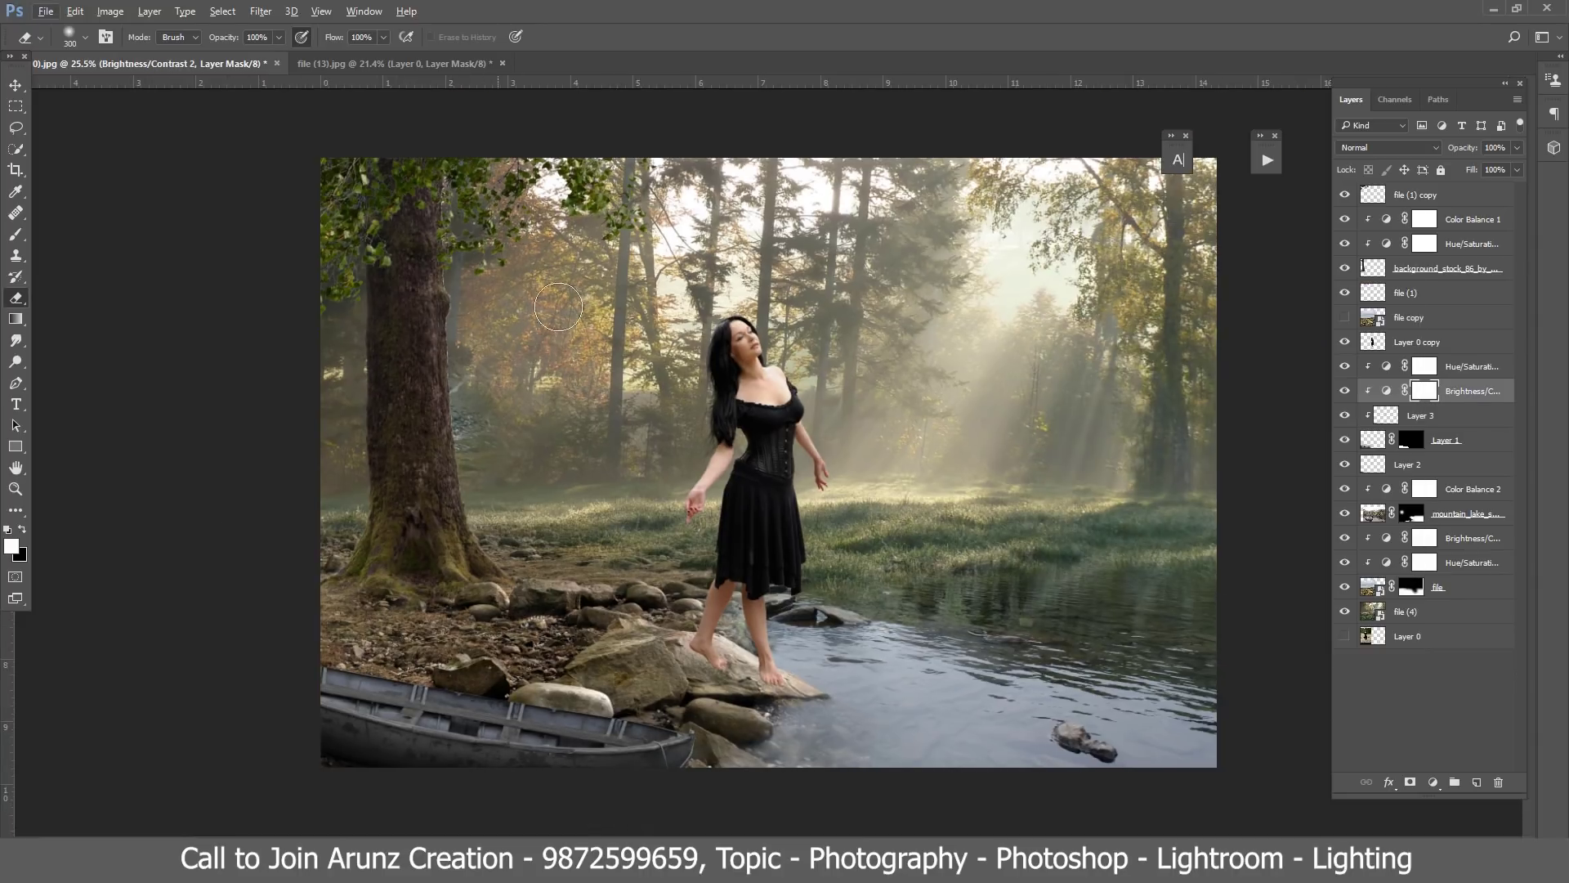
pyautogui.hotkey('ctrl', '0')
pyautogui.click(16, 84)
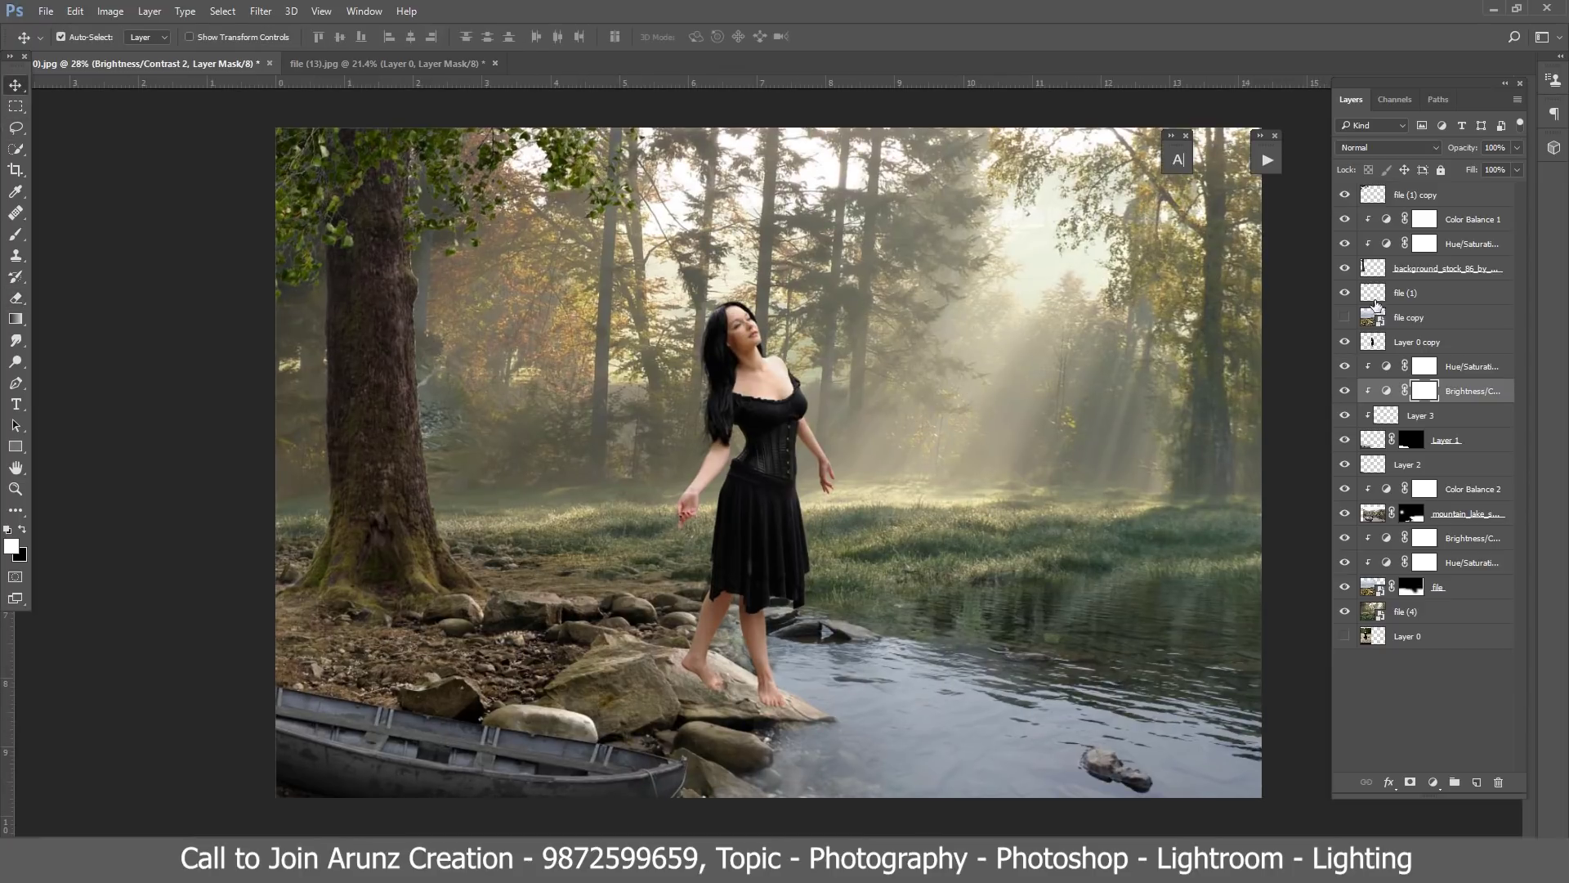
pyautogui.click(1374, 299)
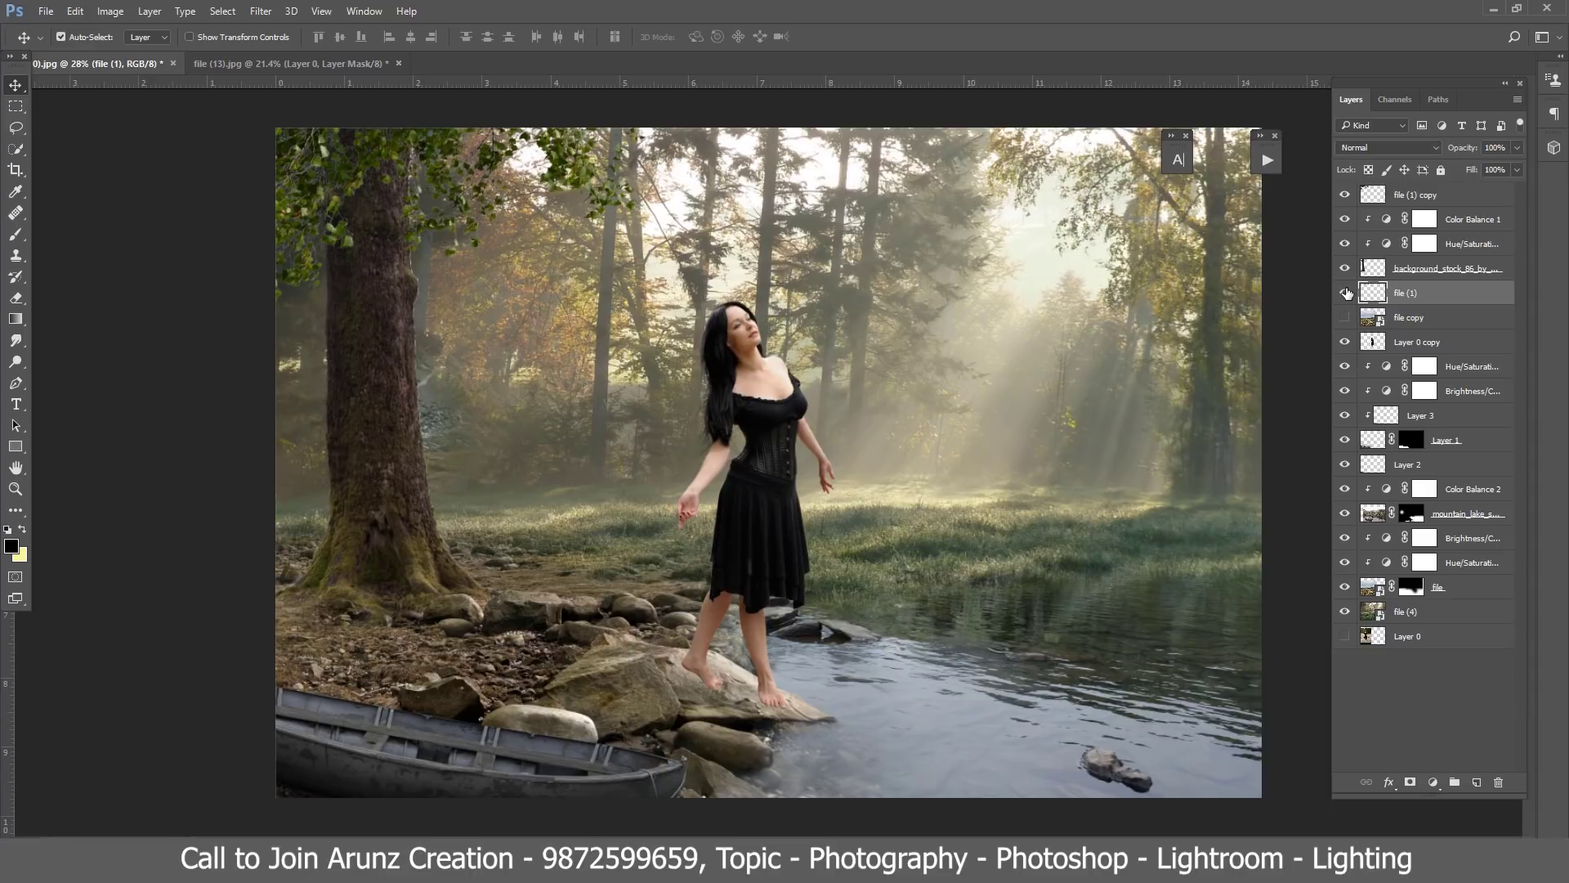
pyautogui.click(1424, 197)
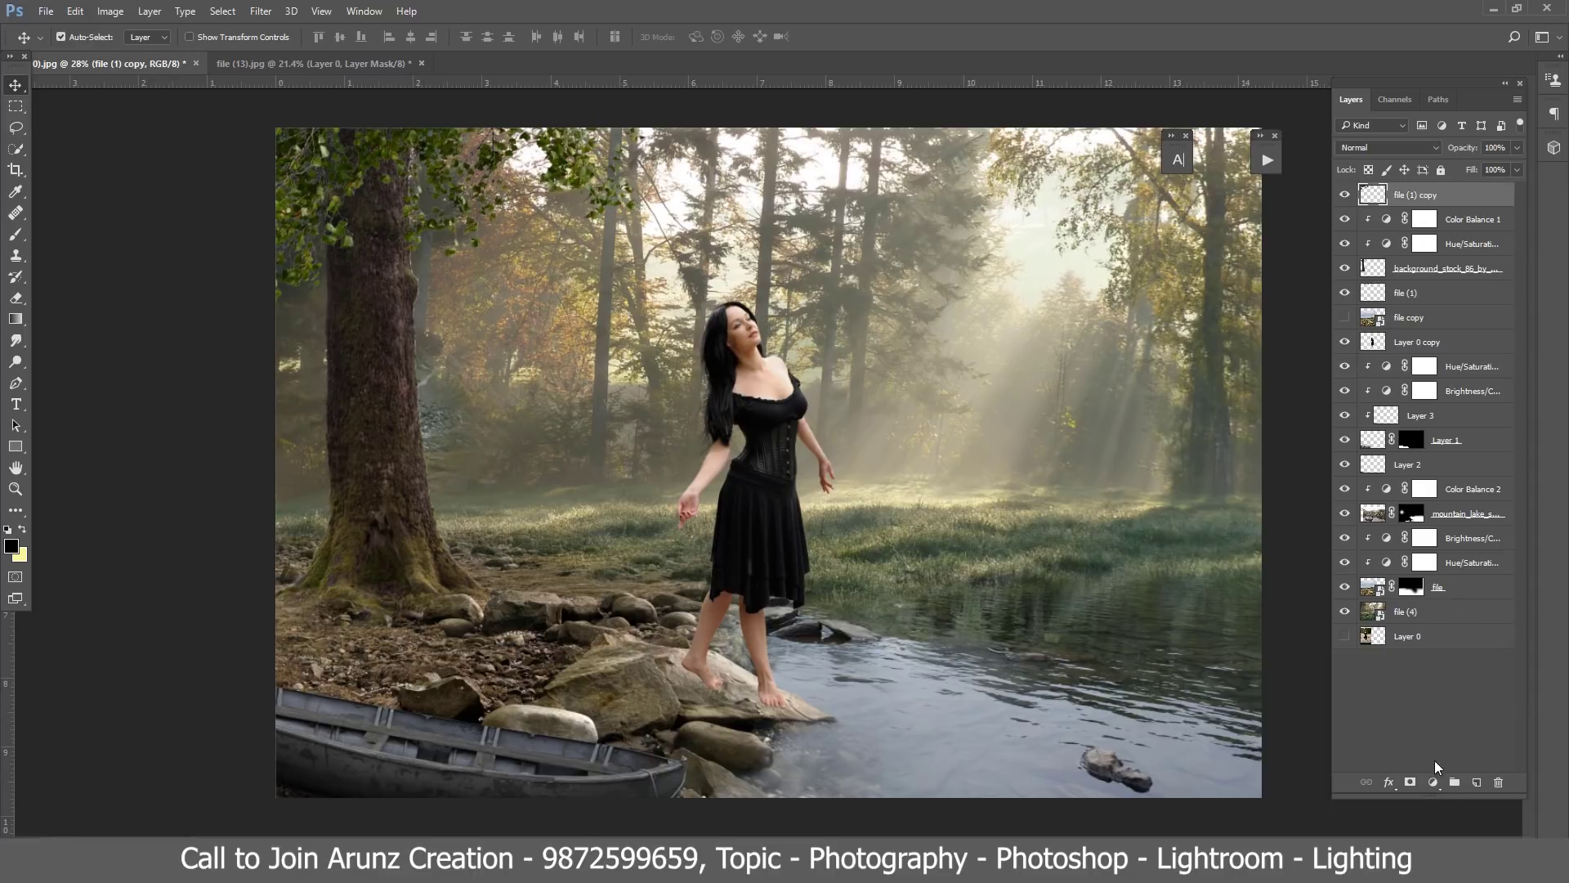
pyautogui.click(1389, 612)
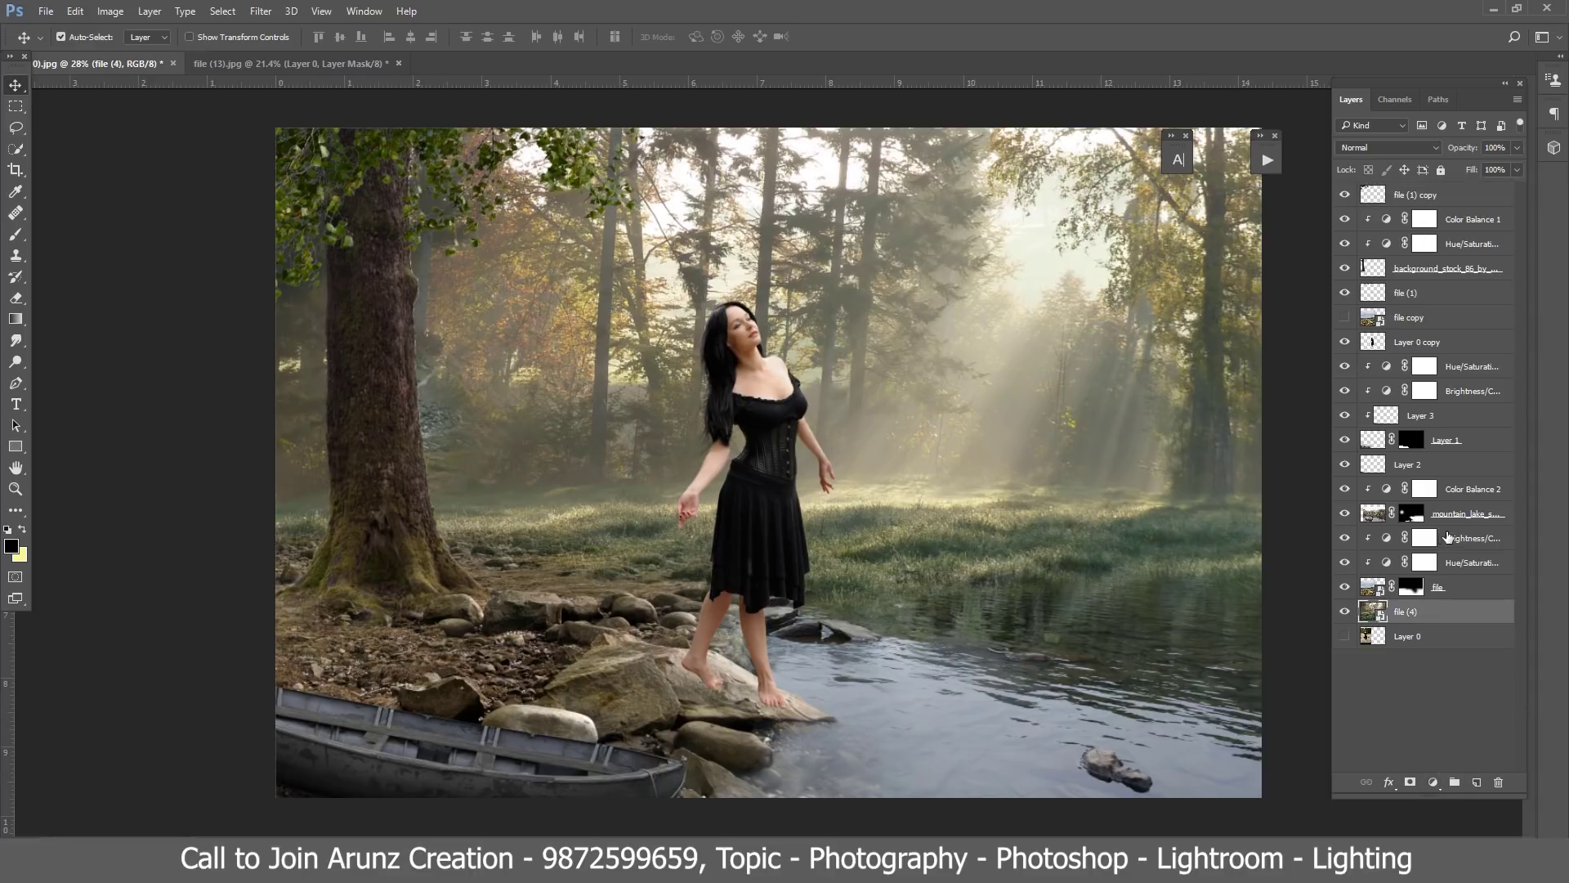
pyautogui.click(1374, 514)
# Step: Paint black on the lake mask with a 1100 px, 100% brush around the tree trunk
pyautogui.click(1345, 515)
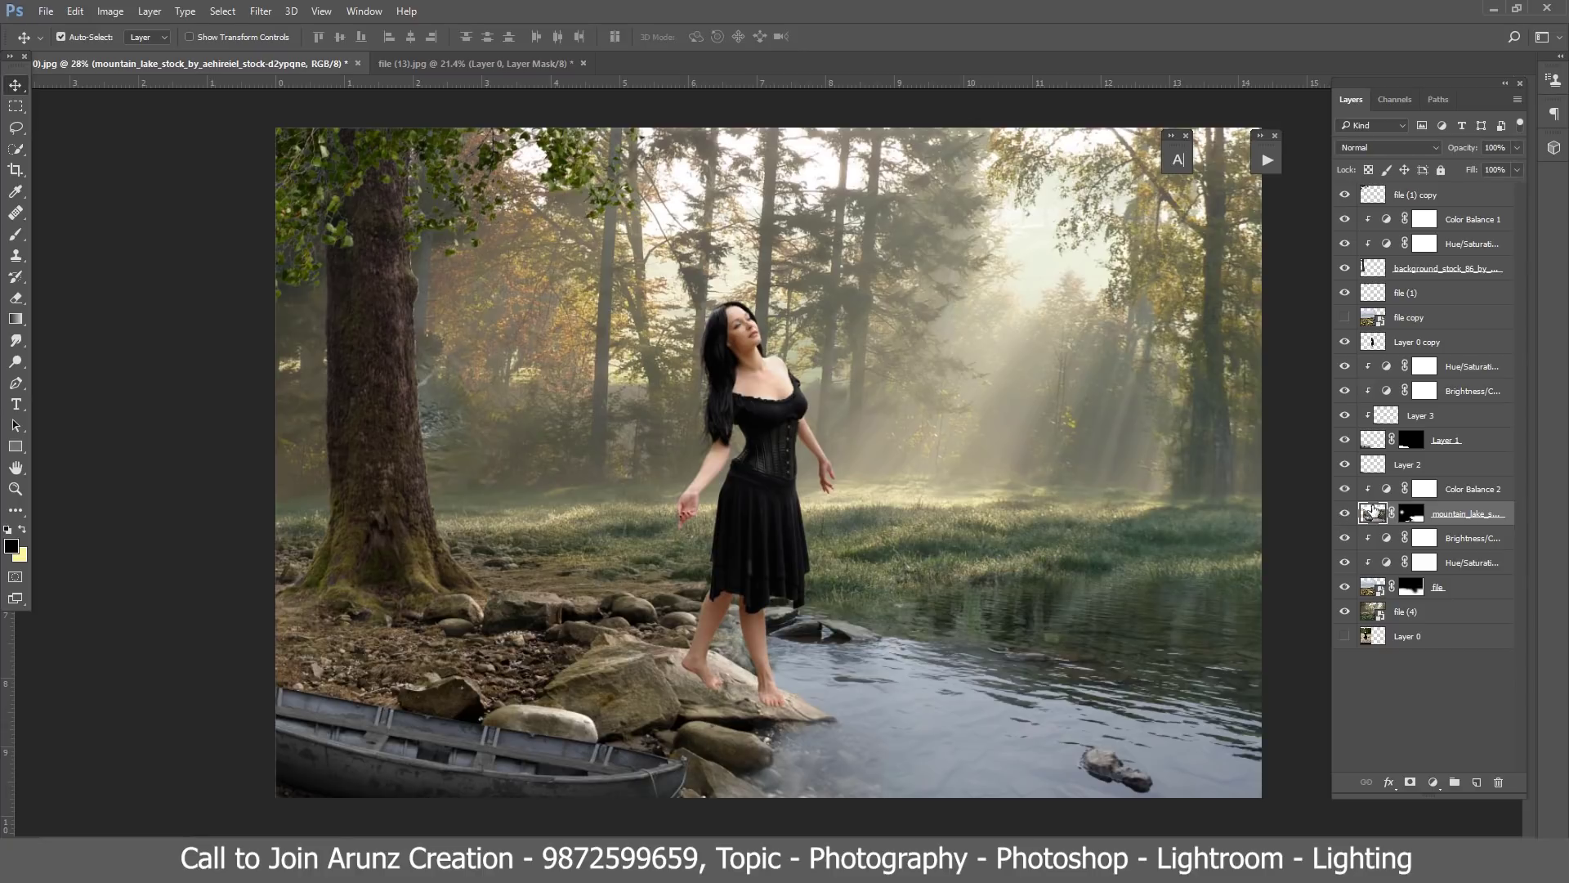
pyautogui.click(1414, 514)
pyautogui.press('x')
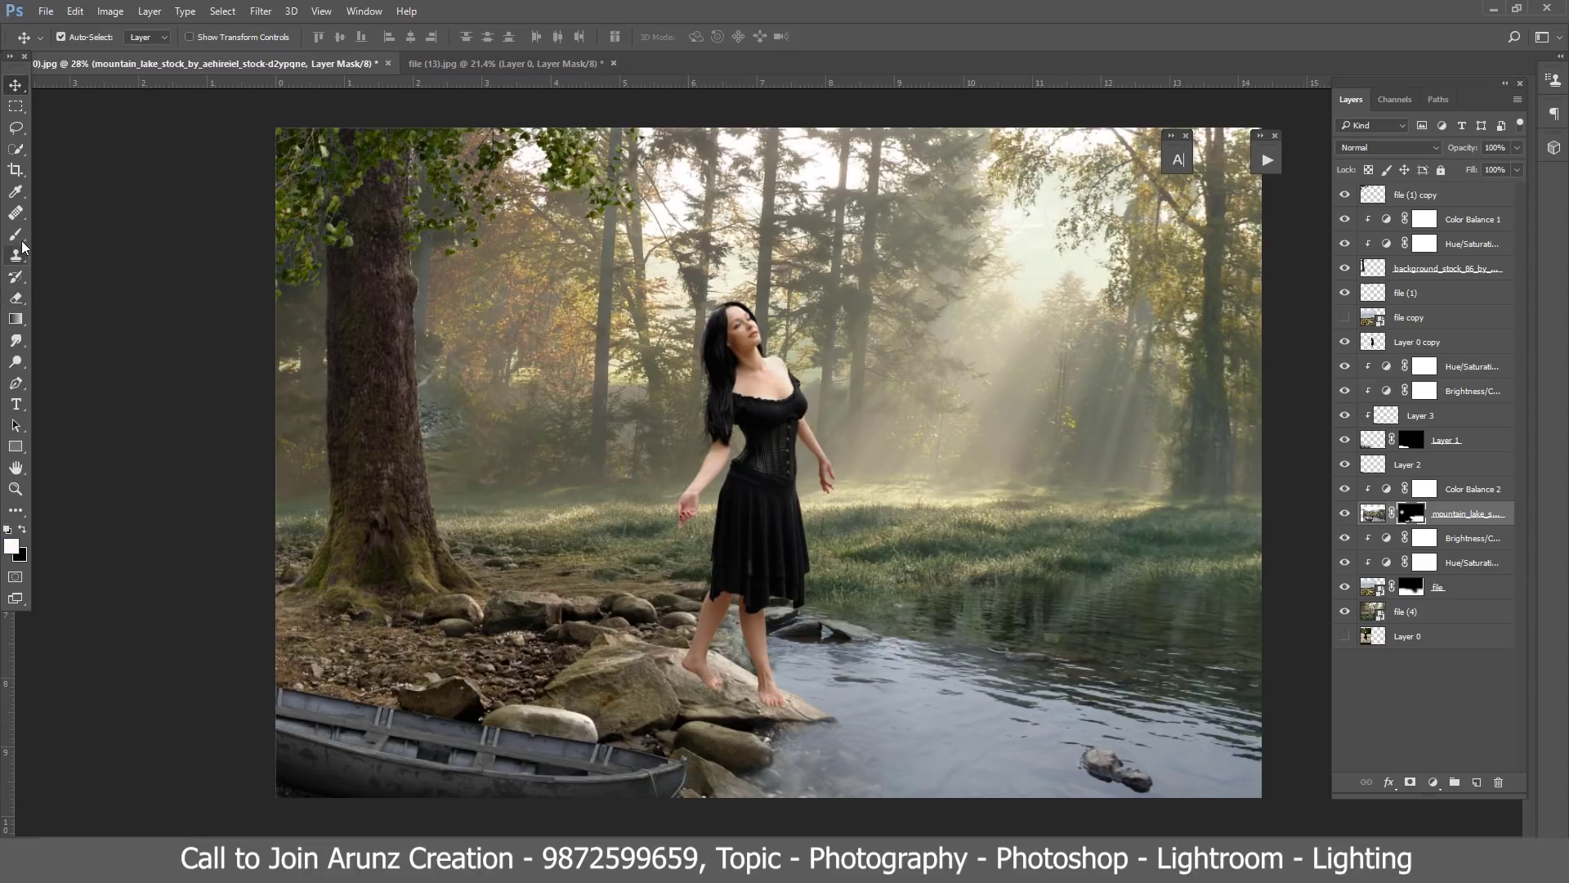
pyautogui.press('b')
pyautogui.press('x')
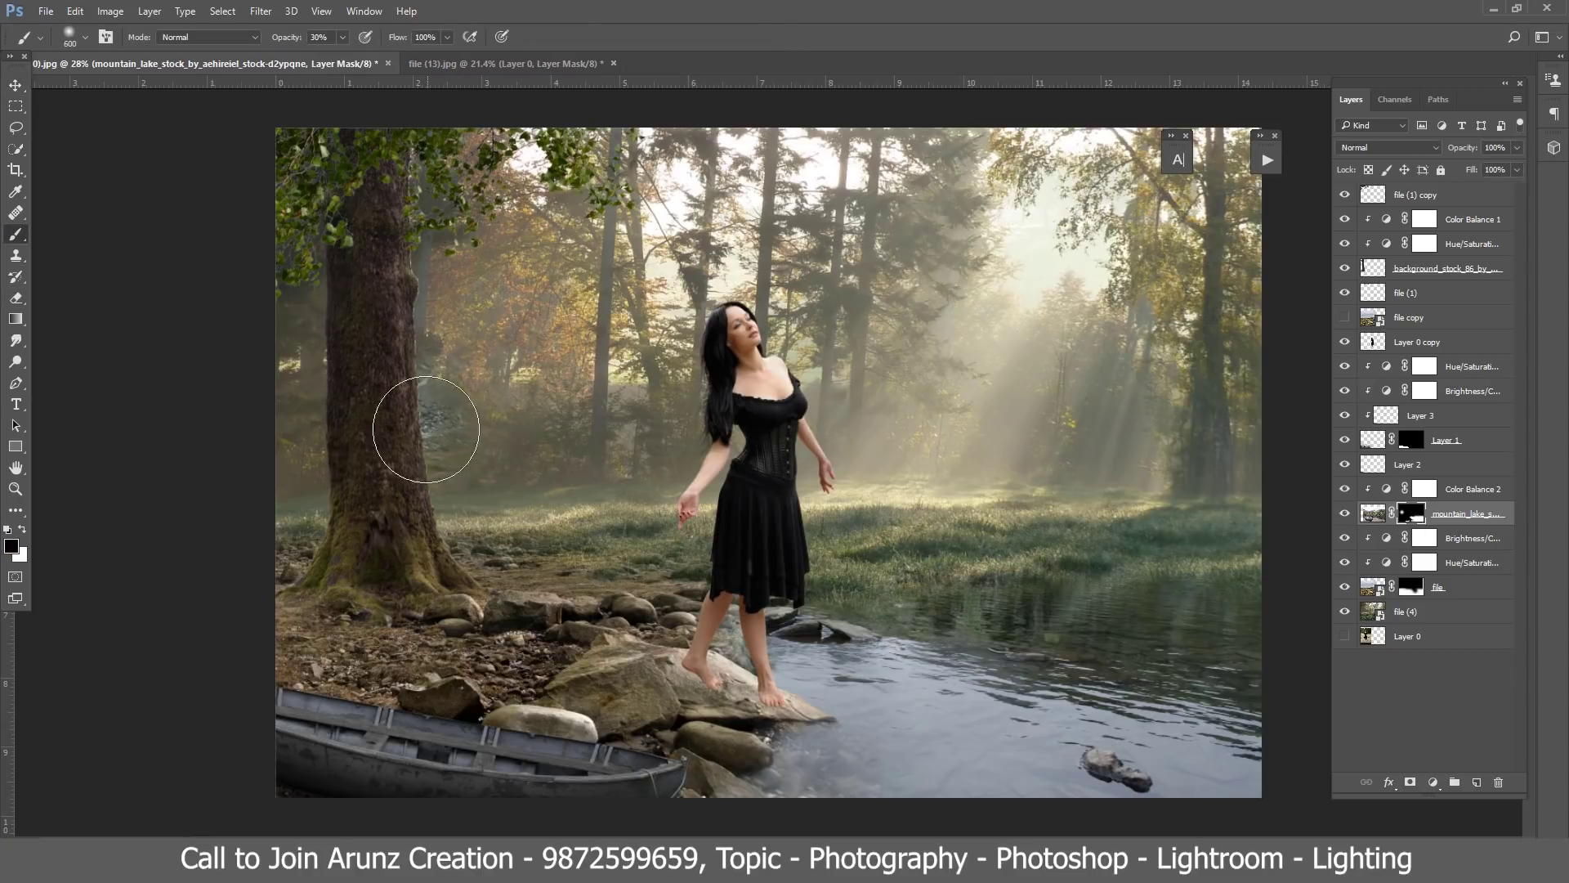
pyautogui.press(']')
pyautogui.press(']')
pyautogui.press(']')
pyautogui.click(343, 37)
pyautogui.moveTo(343, 62); pyautogui.dragTo(466, 75)
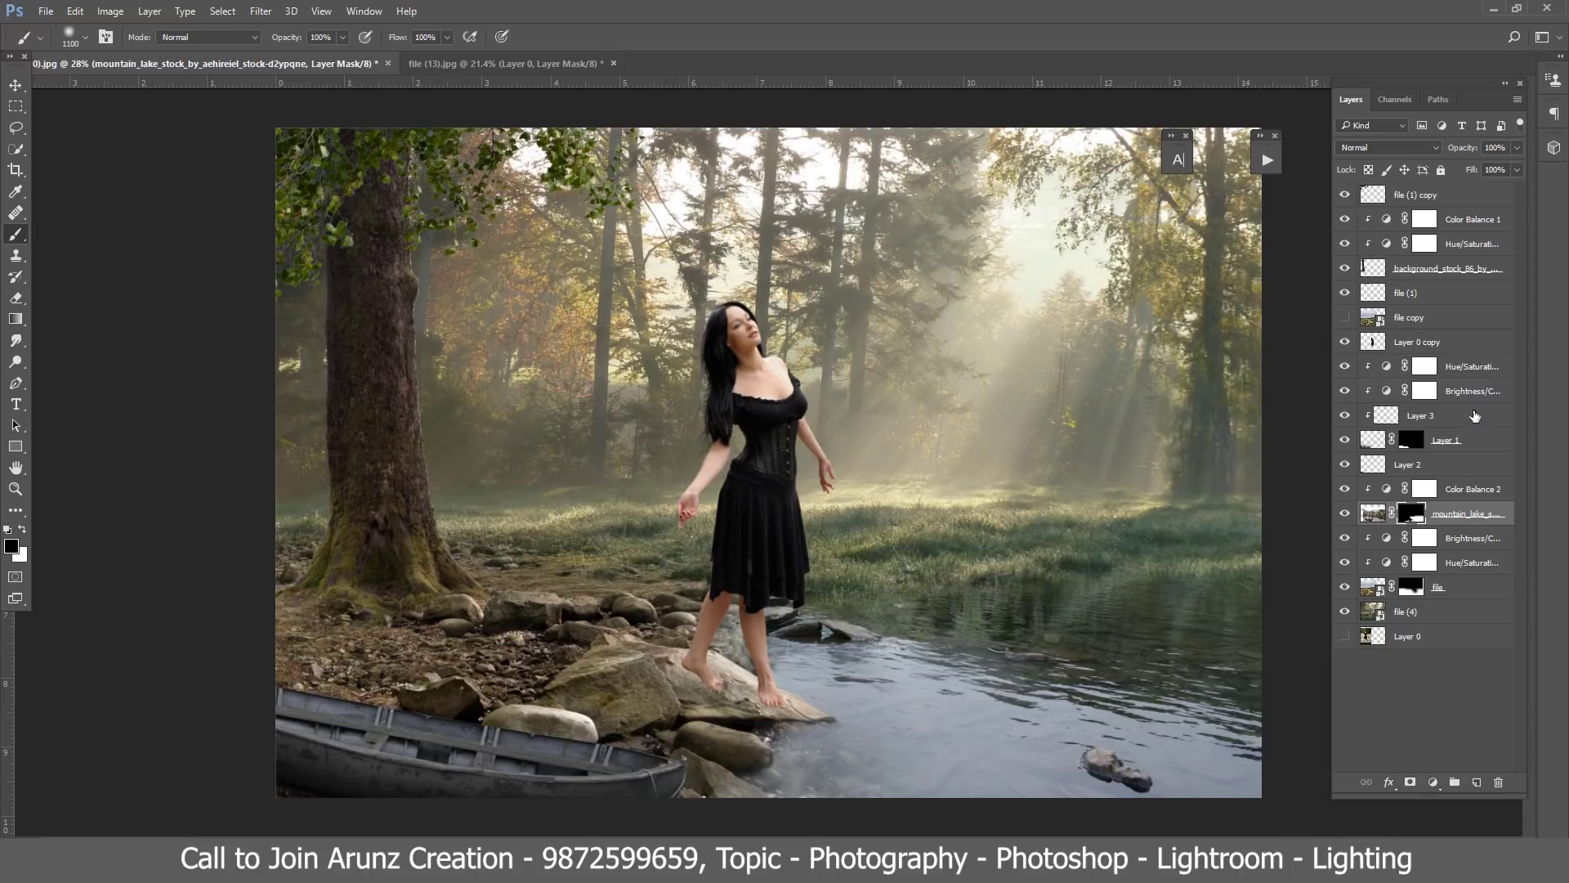
# Step: Delete the hidden 'file copy' layer and toggle the file and lake layers to compare
pyautogui.click(1410, 321)
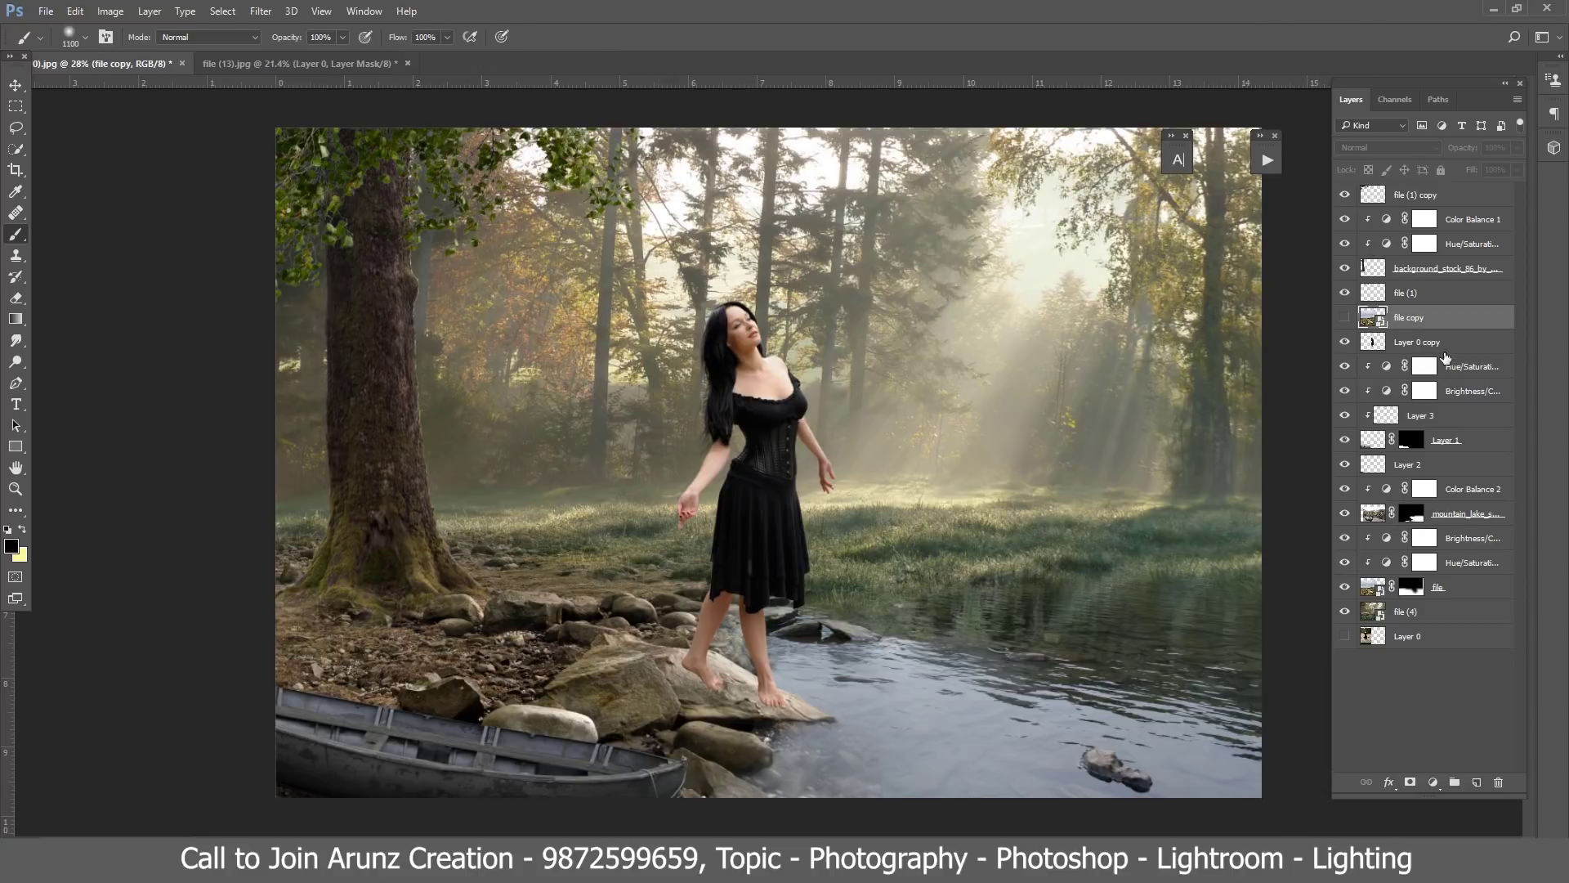
pyautogui.press('Delete')
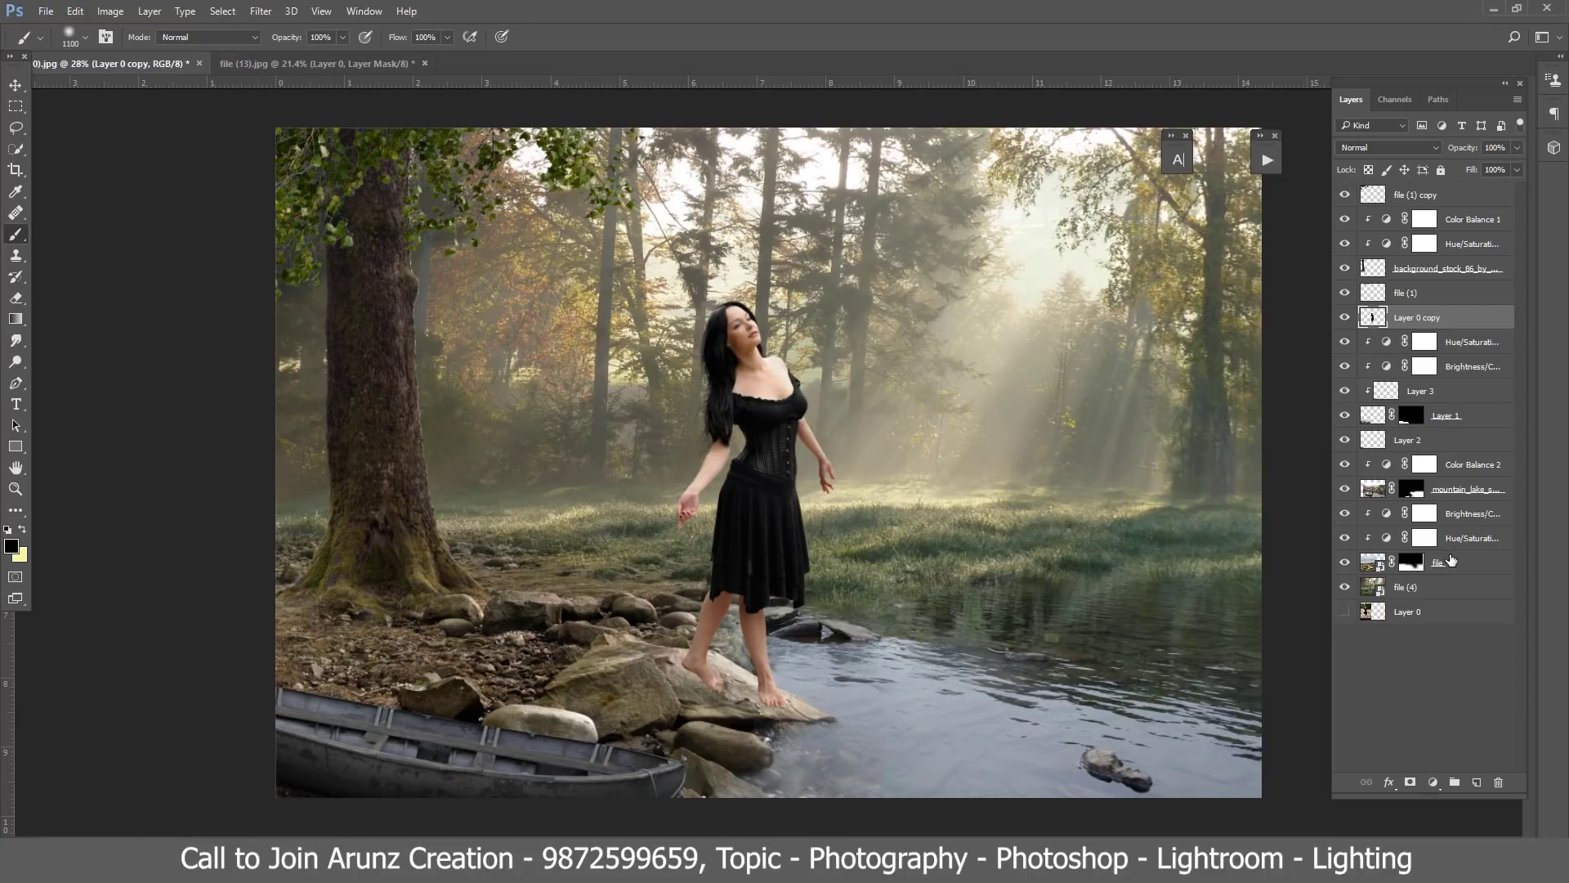
pyautogui.click(1452, 562)
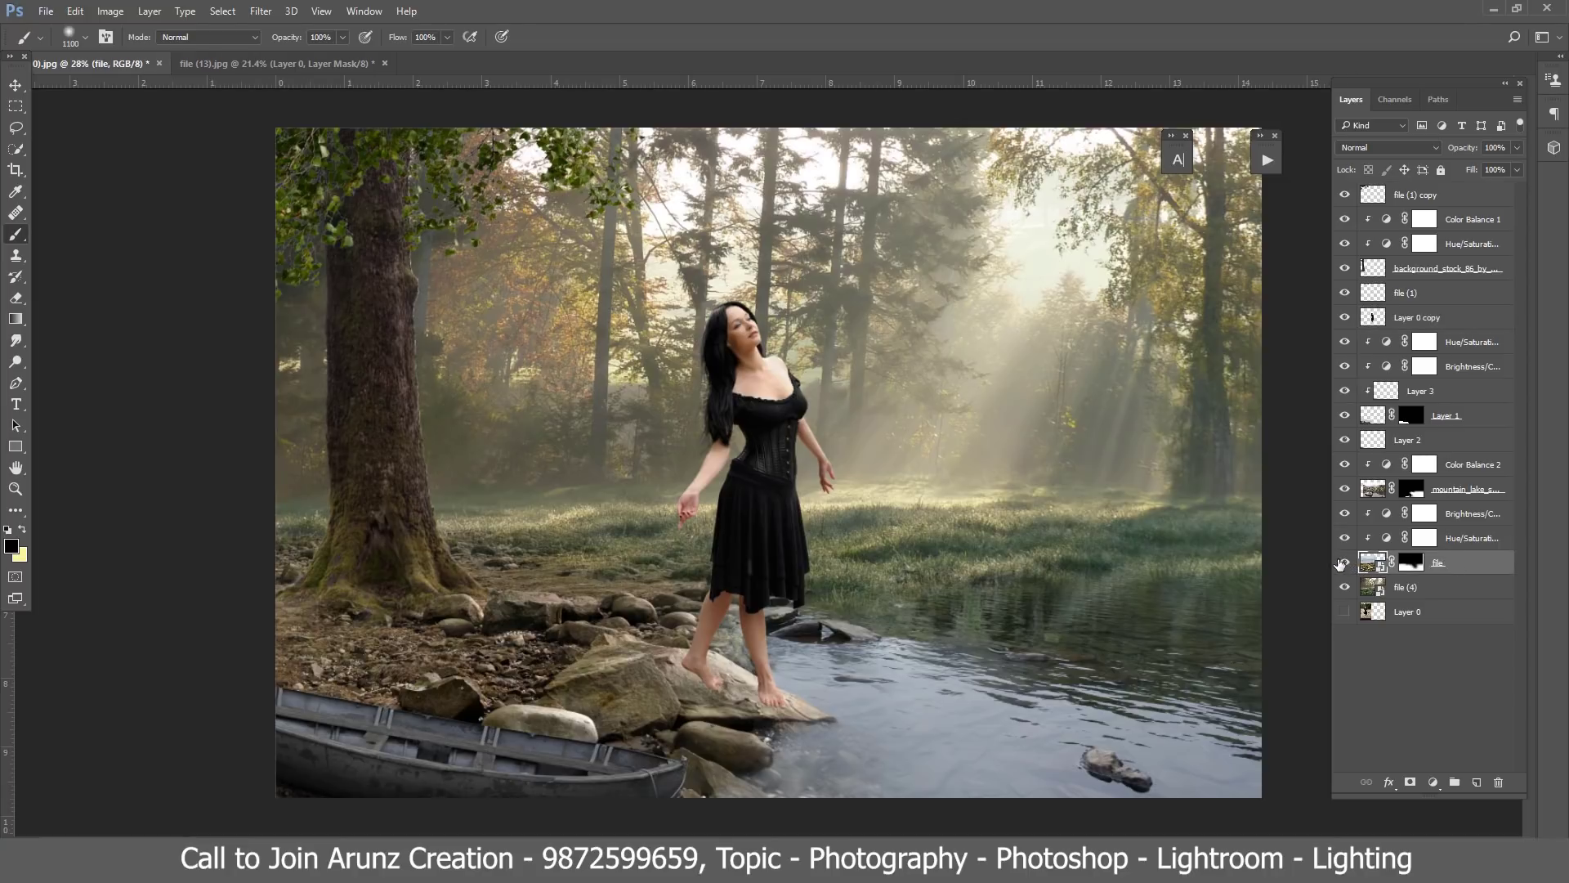
pyautogui.click(1345, 489)
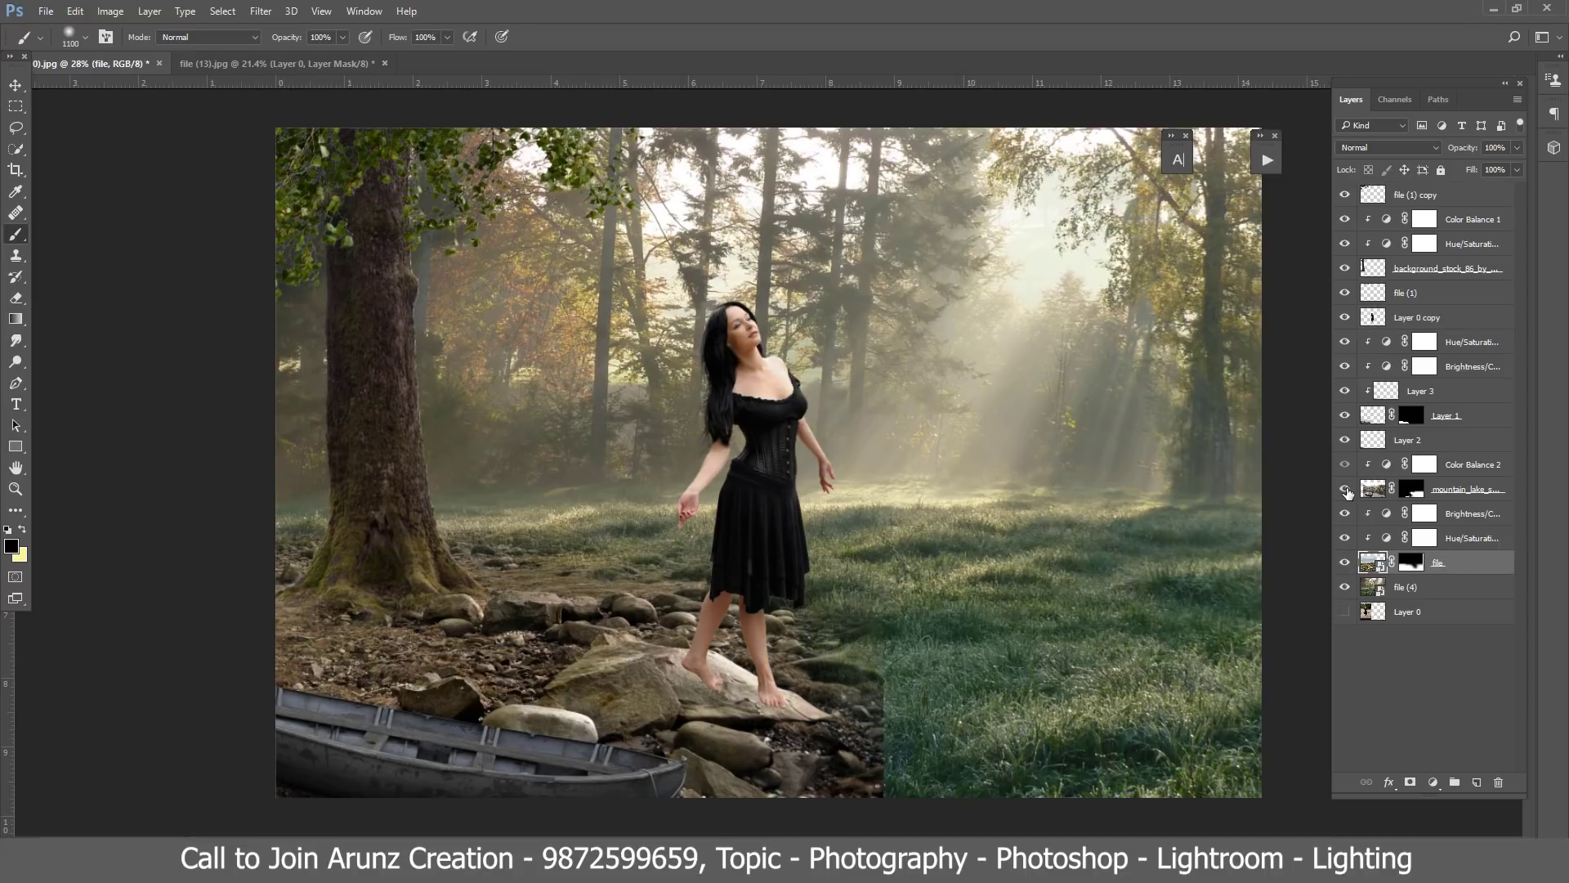
pyautogui.click(1344, 563)
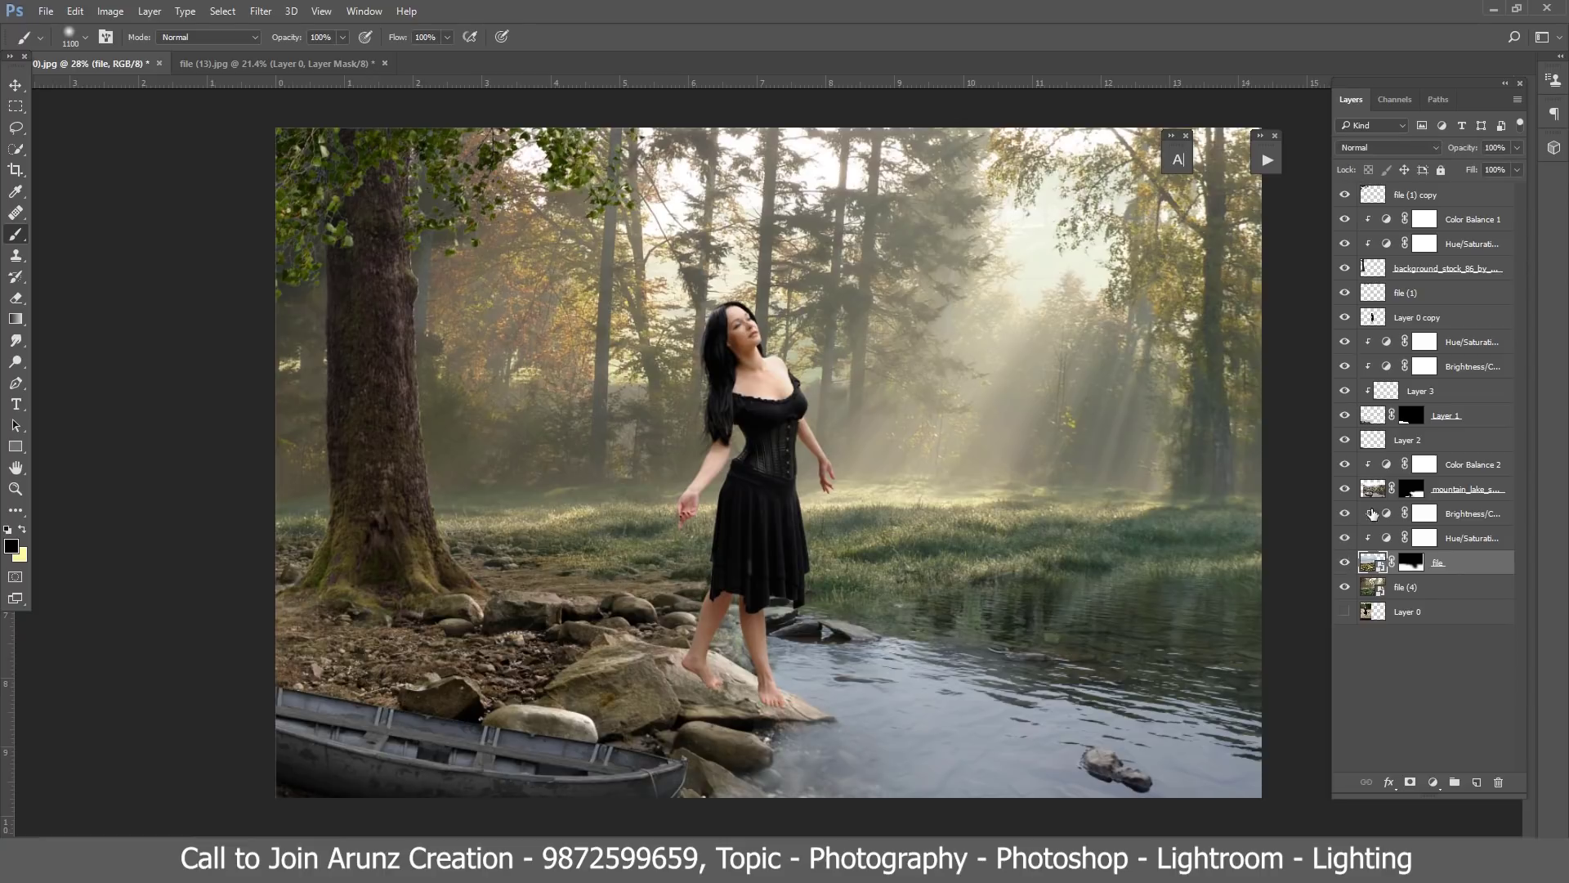
pyautogui.click(1347, 489)
pyautogui.click(1345, 489)
pyautogui.click(1421, 590)
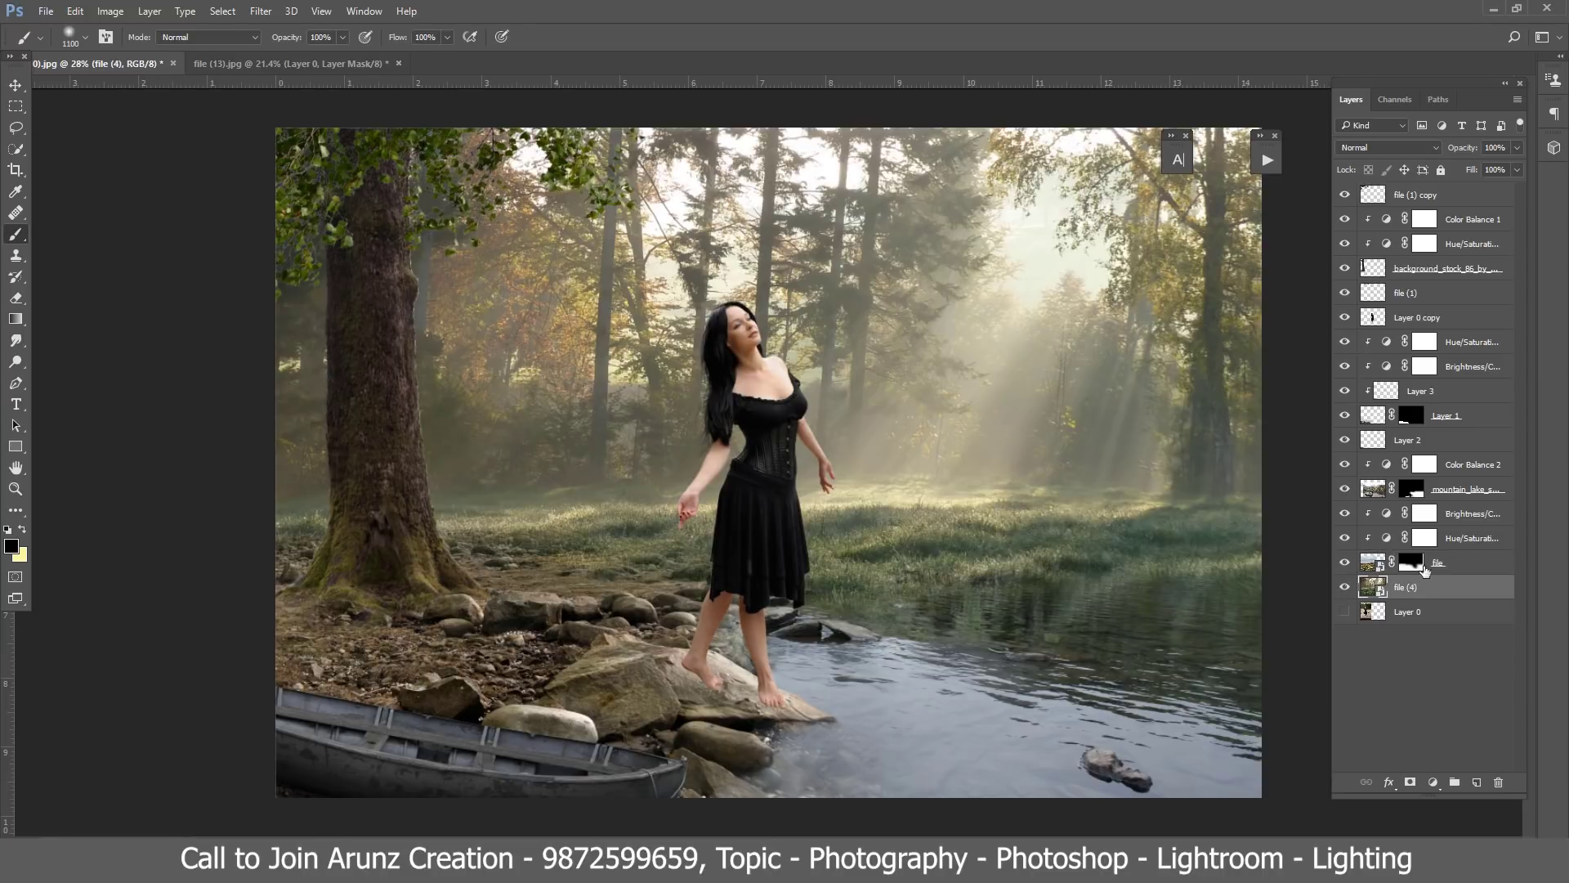
# Step: Add a Selective Color adjustment with Greens Cyan -85 and Magenta +92
pyautogui.click(1432, 782)
pyautogui.click(1349, 767)
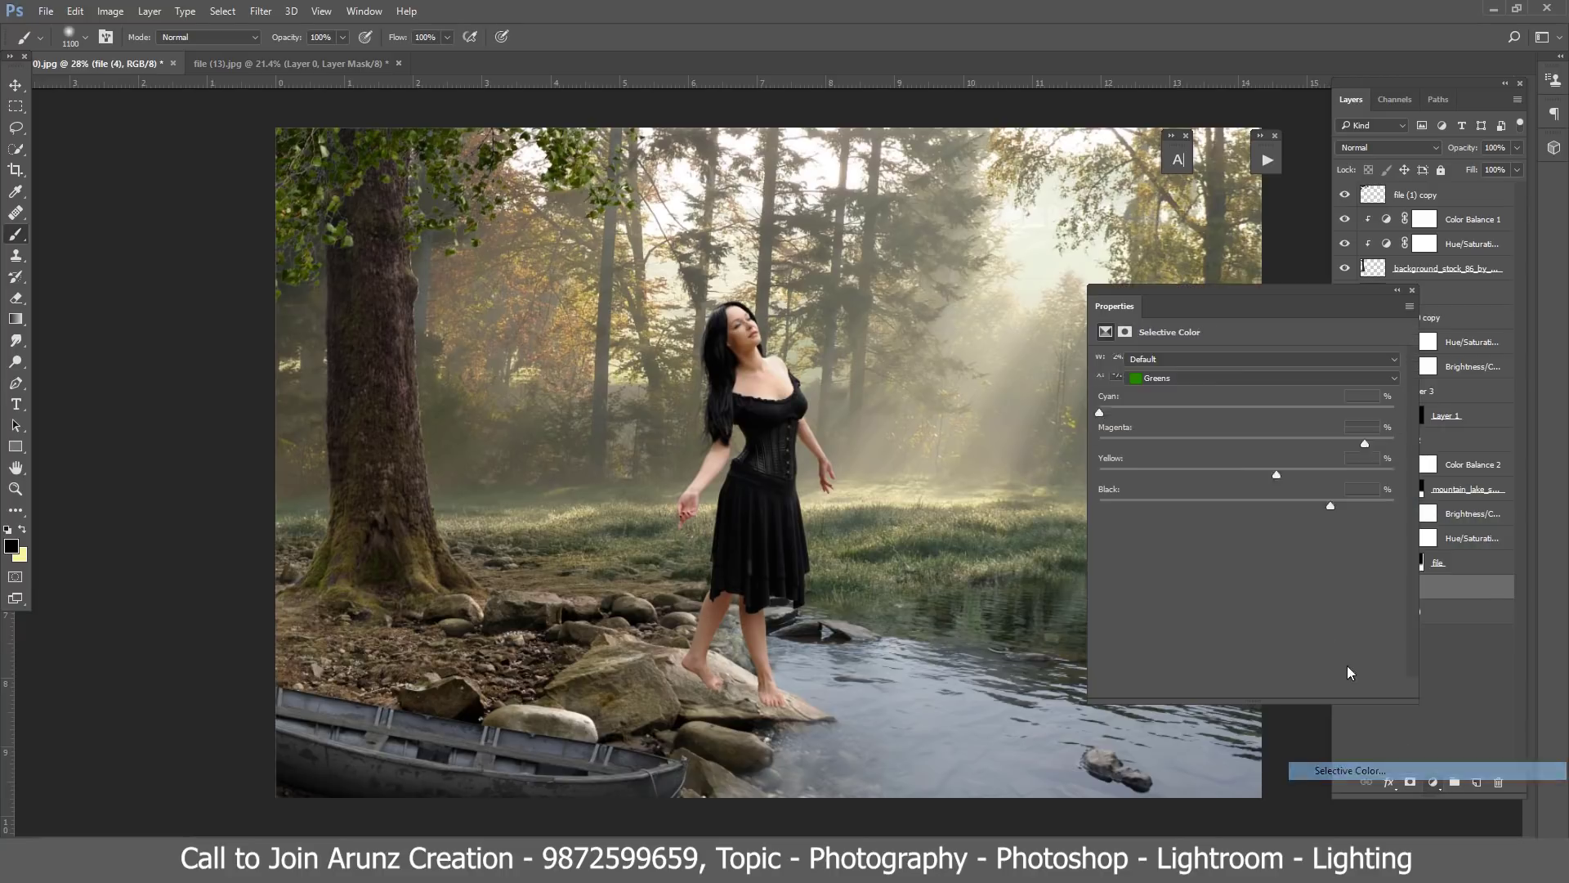
pyautogui.moveTo(1148, 417); pyautogui.dragTo(1122, 414)
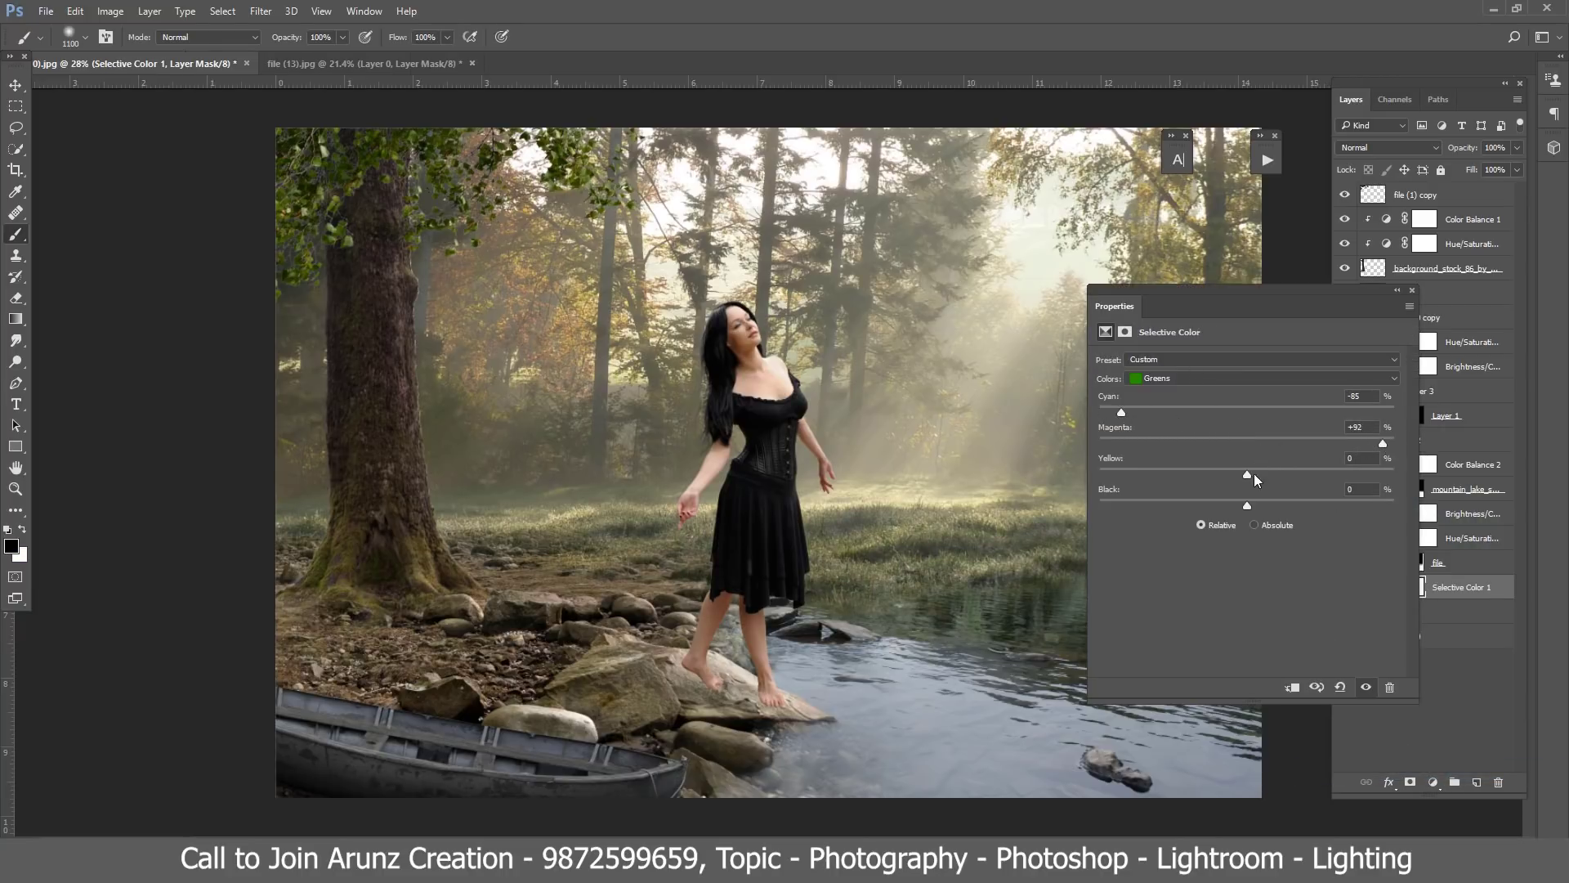
# Step: Set the Yellows to Cyan -46 and Magenta -53, then move the layer higher
pyautogui.click(1279, 378)
pyautogui.click(1230, 395)
pyautogui.moveTo(1167, 420)
pyautogui.mouseDown()
pyautogui.moveTo(1292, 419)
pyautogui.moveTo(1142, 444)
pyautogui.mouseUp()
pyautogui.moveTo(1151, 439); pyautogui.dragTo(1190, 438)
pyautogui.moveTo(1248, 419)
pyautogui.mouseDown()
pyautogui.moveTo(1153, 417)
pyautogui.moveTo(1263, 447)
pyautogui.mouseUp()
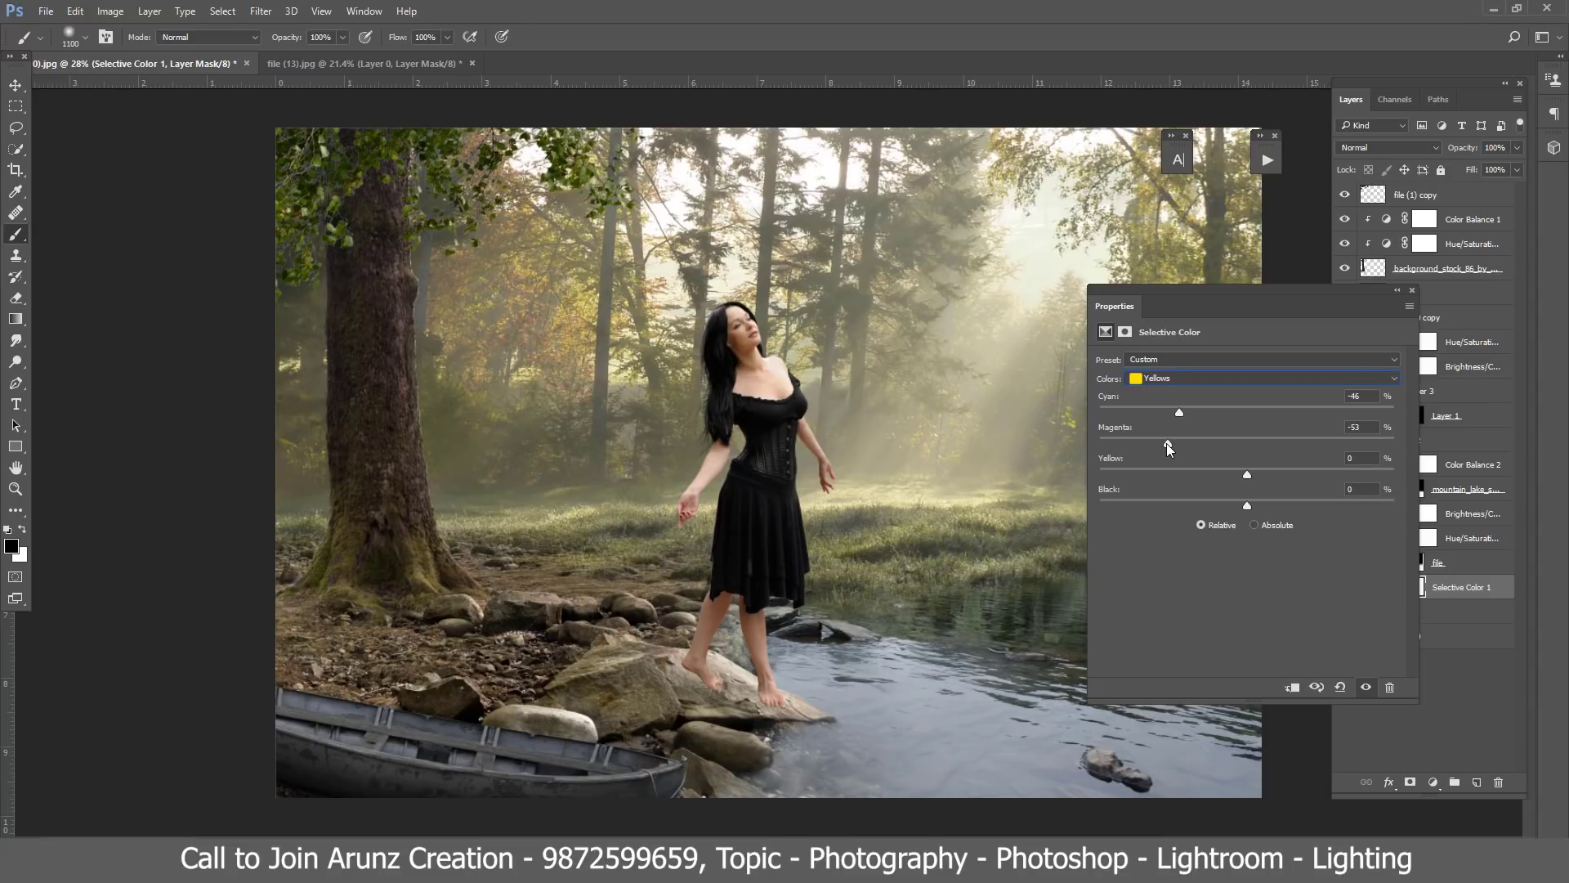
pyautogui.click(1412, 291)
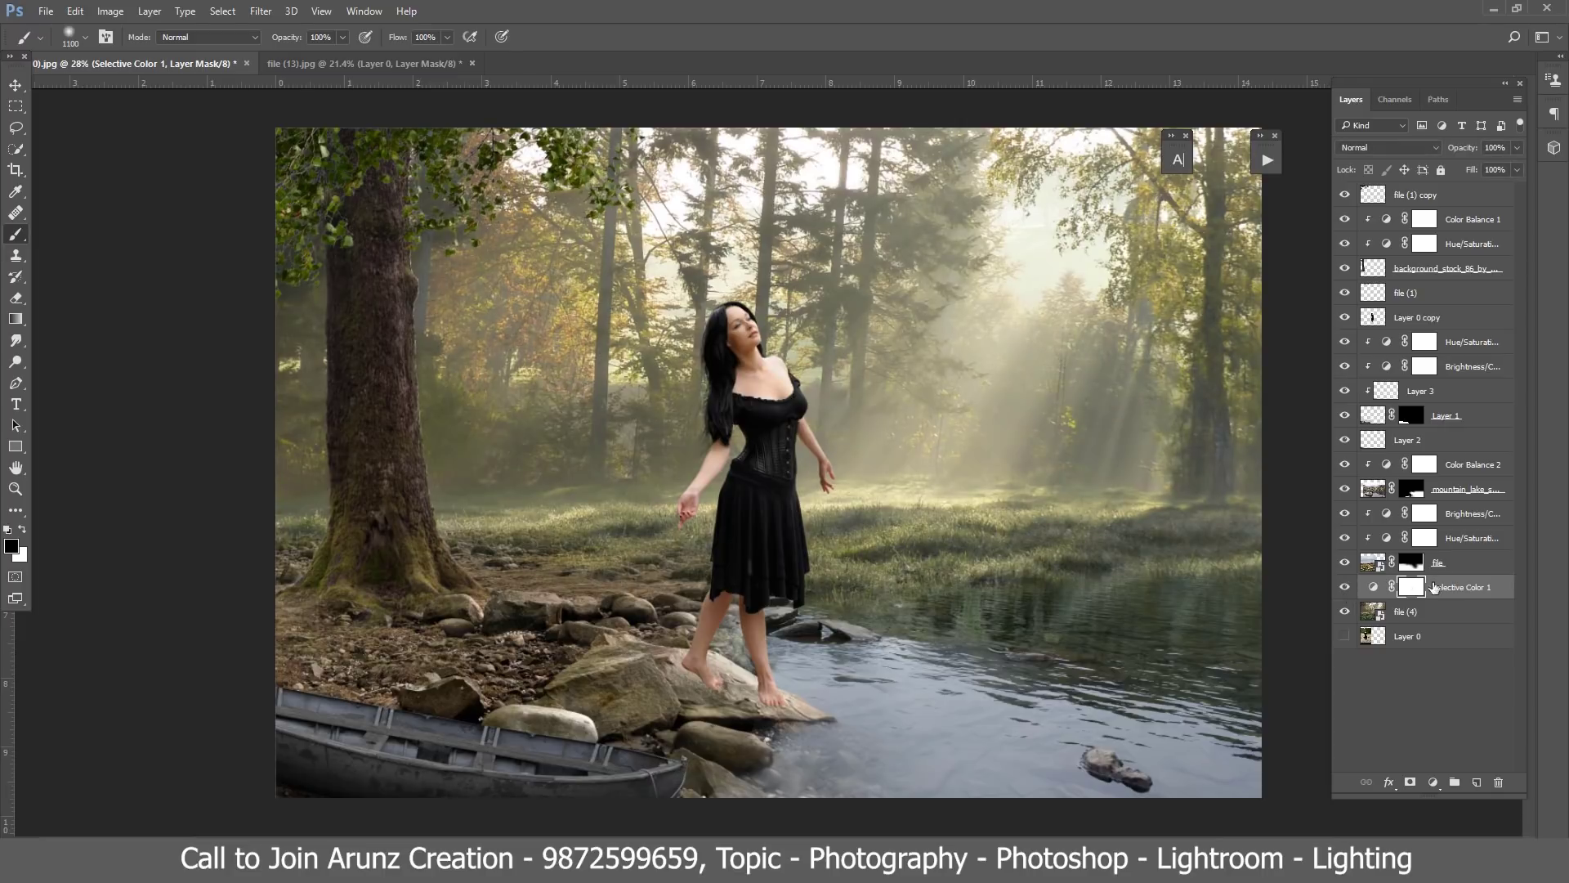
pyautogui.moveTo(1434, 587); pyautogui.dragTo(1451, 325)
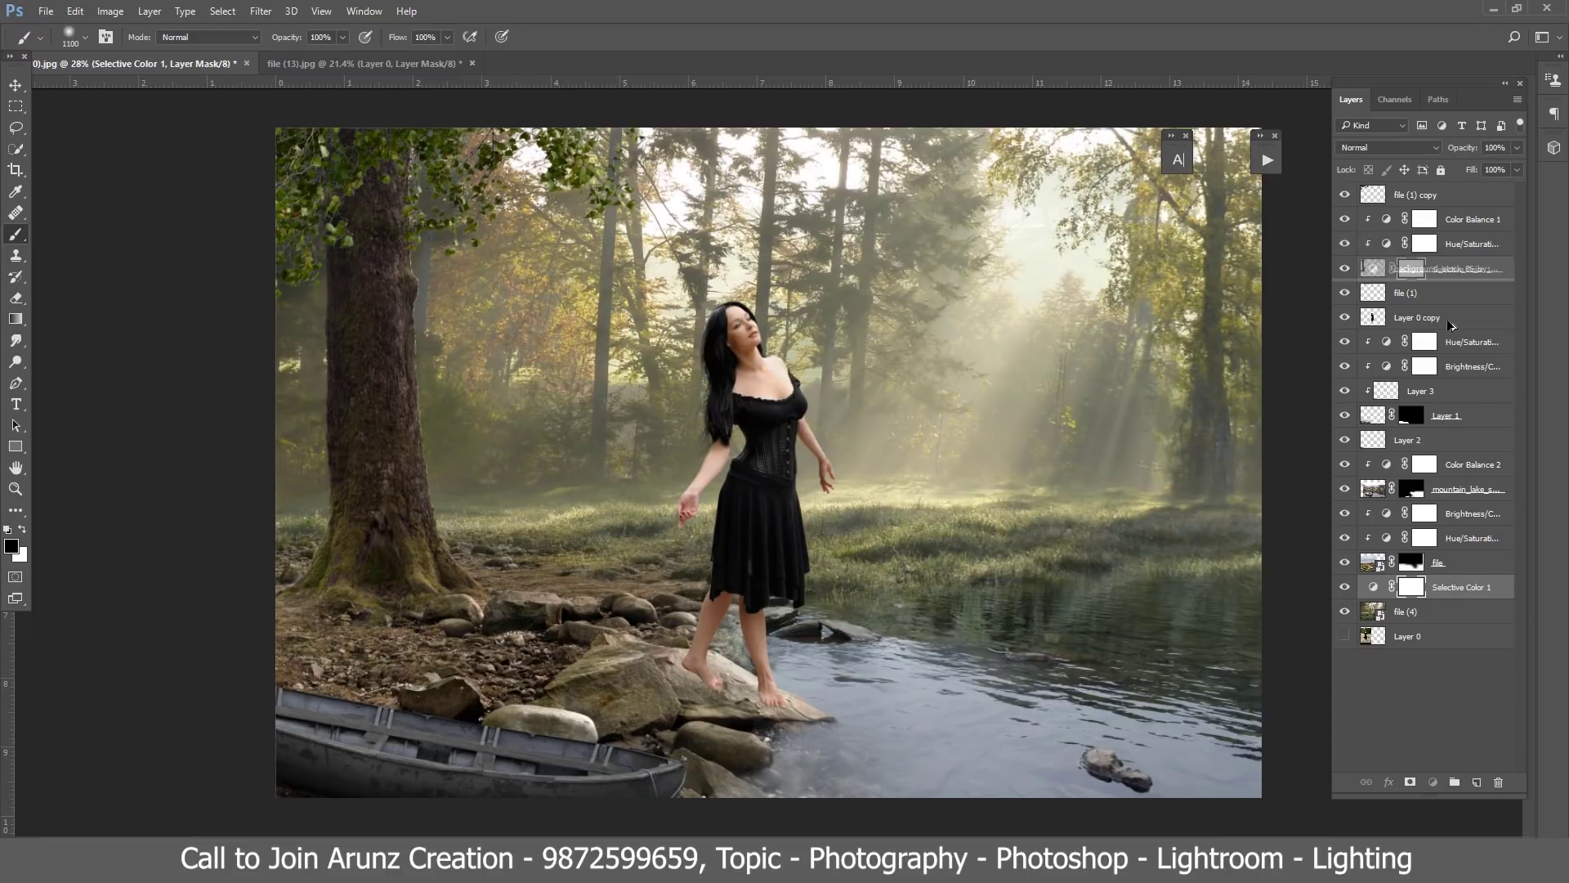
# Step: Duplicate Selective Color 1 above file (1) and at the top, clipping each copy
pyautogui.moveTo(1451, 325); pyautogui.dragTo(1438, 294)
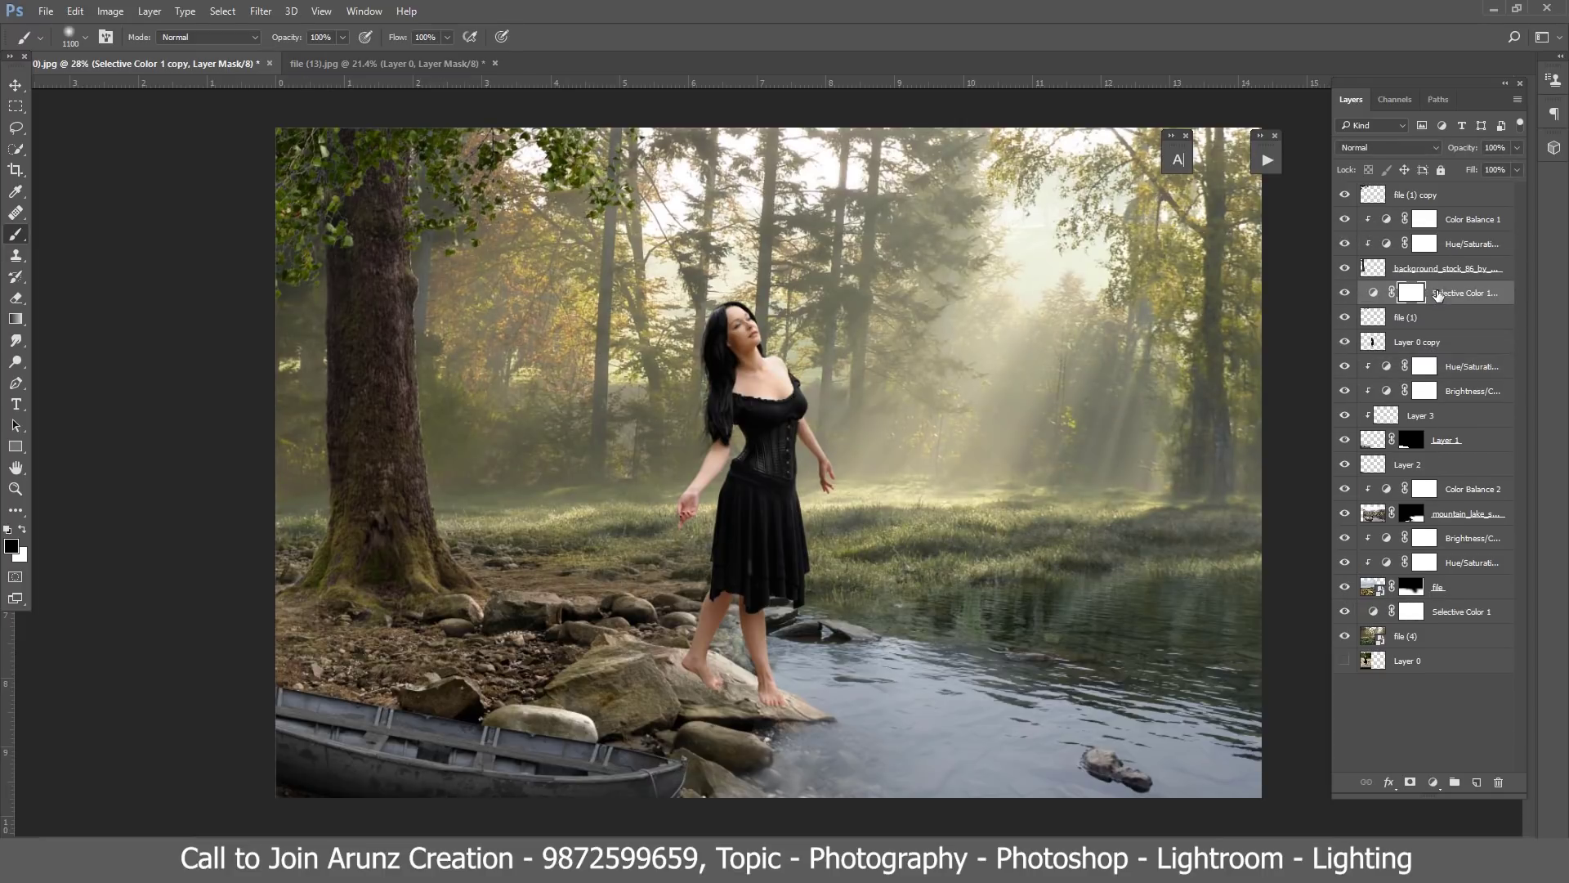
pyautogui.keyDown('alt'); pyautogui.click(1435, 305); pyautogui.keyUp('alt')
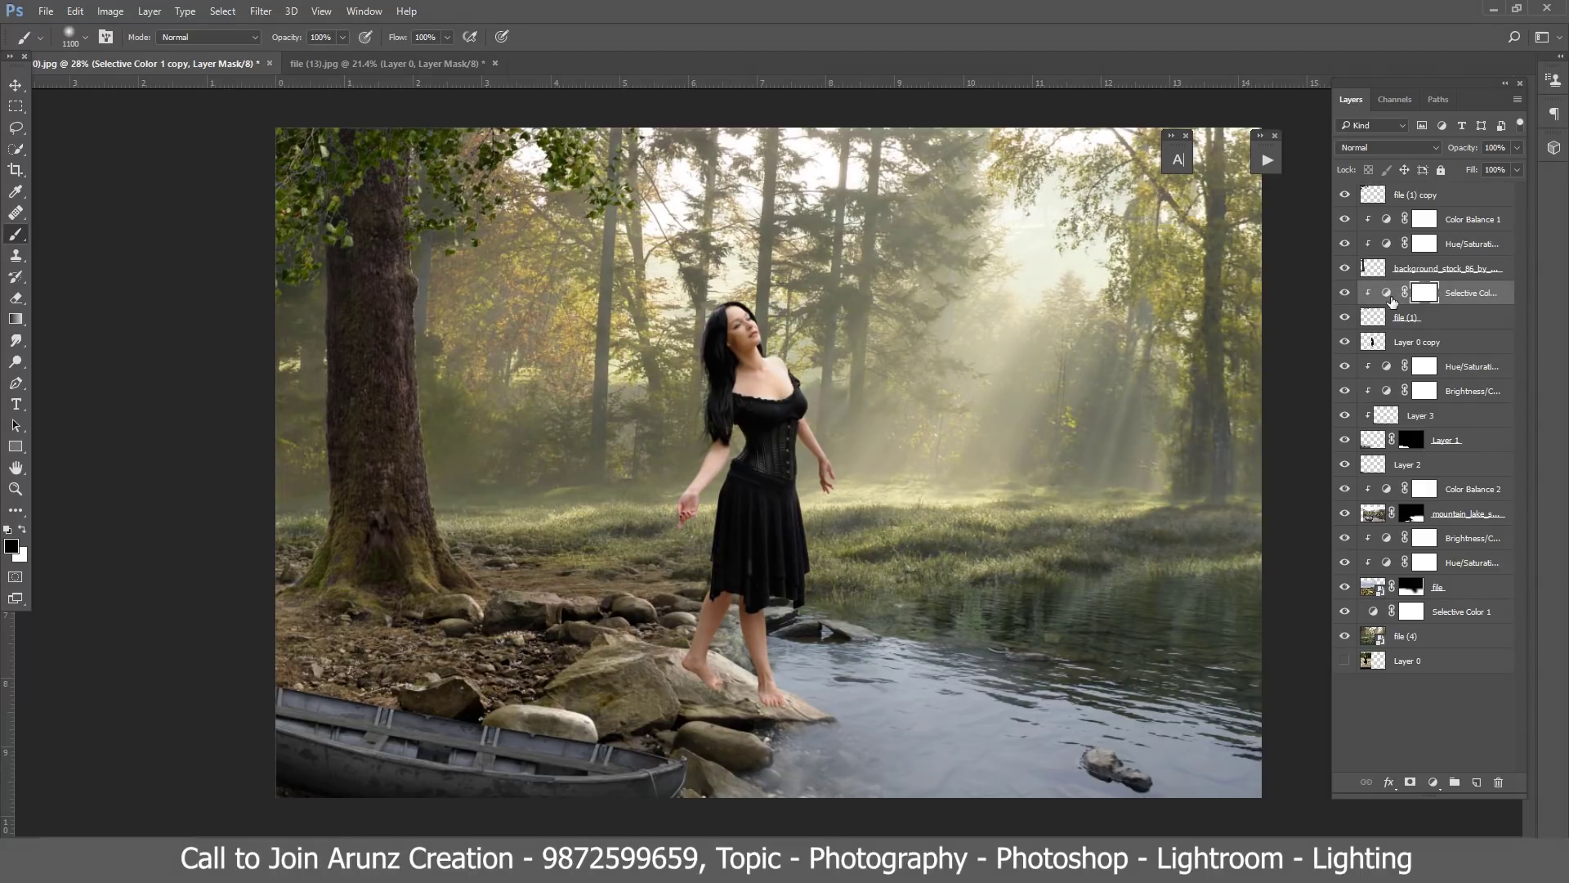
pyautogui.doubleClick(1391, 299)
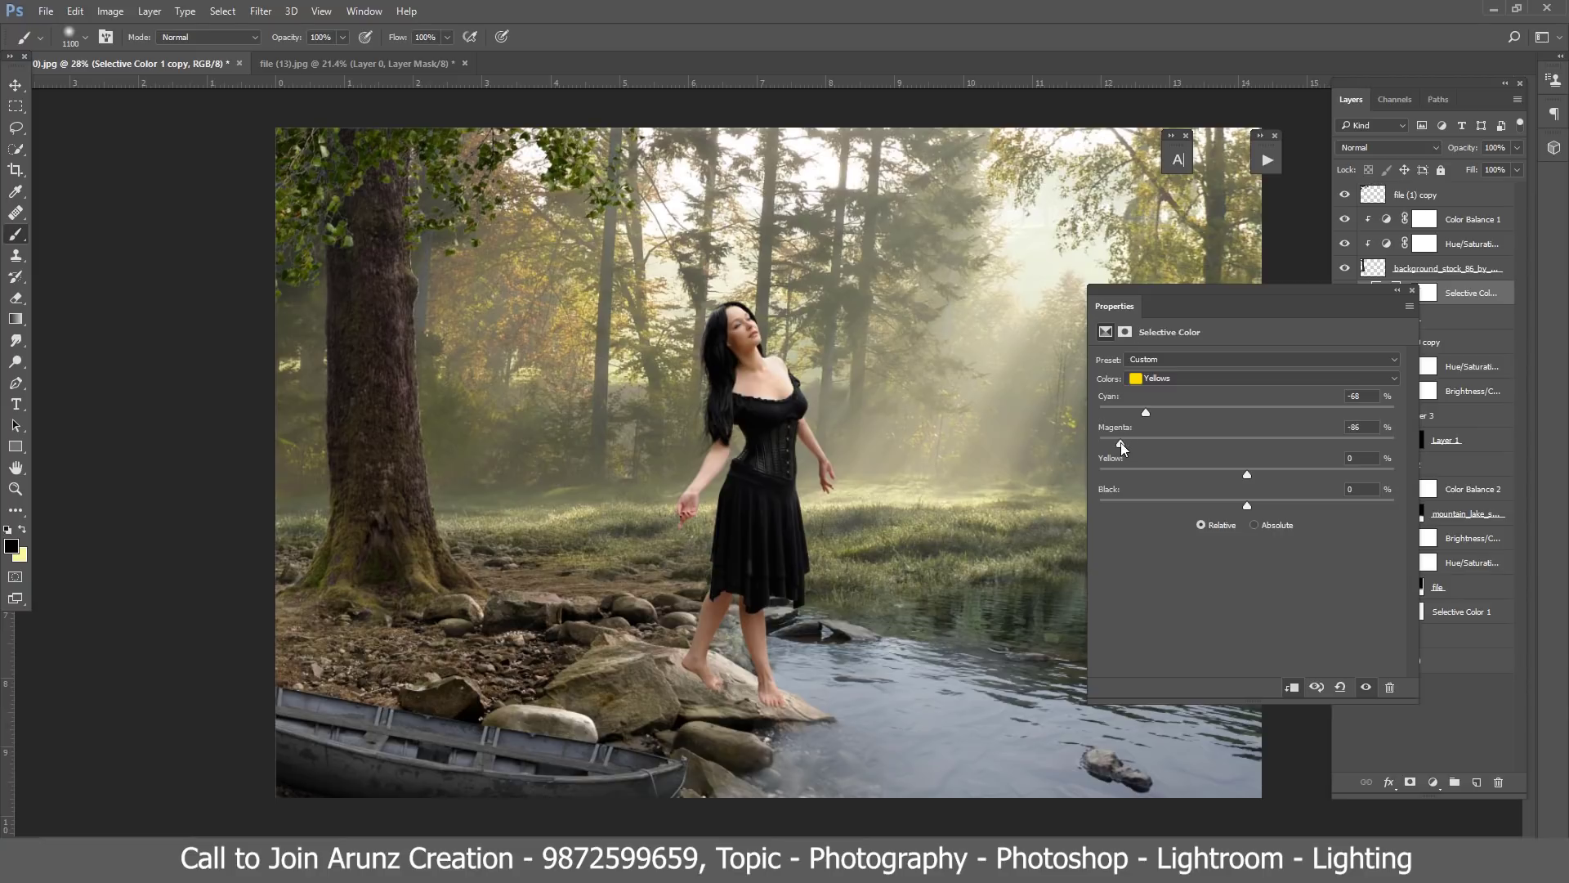
pyautogui.click(1411, 290)
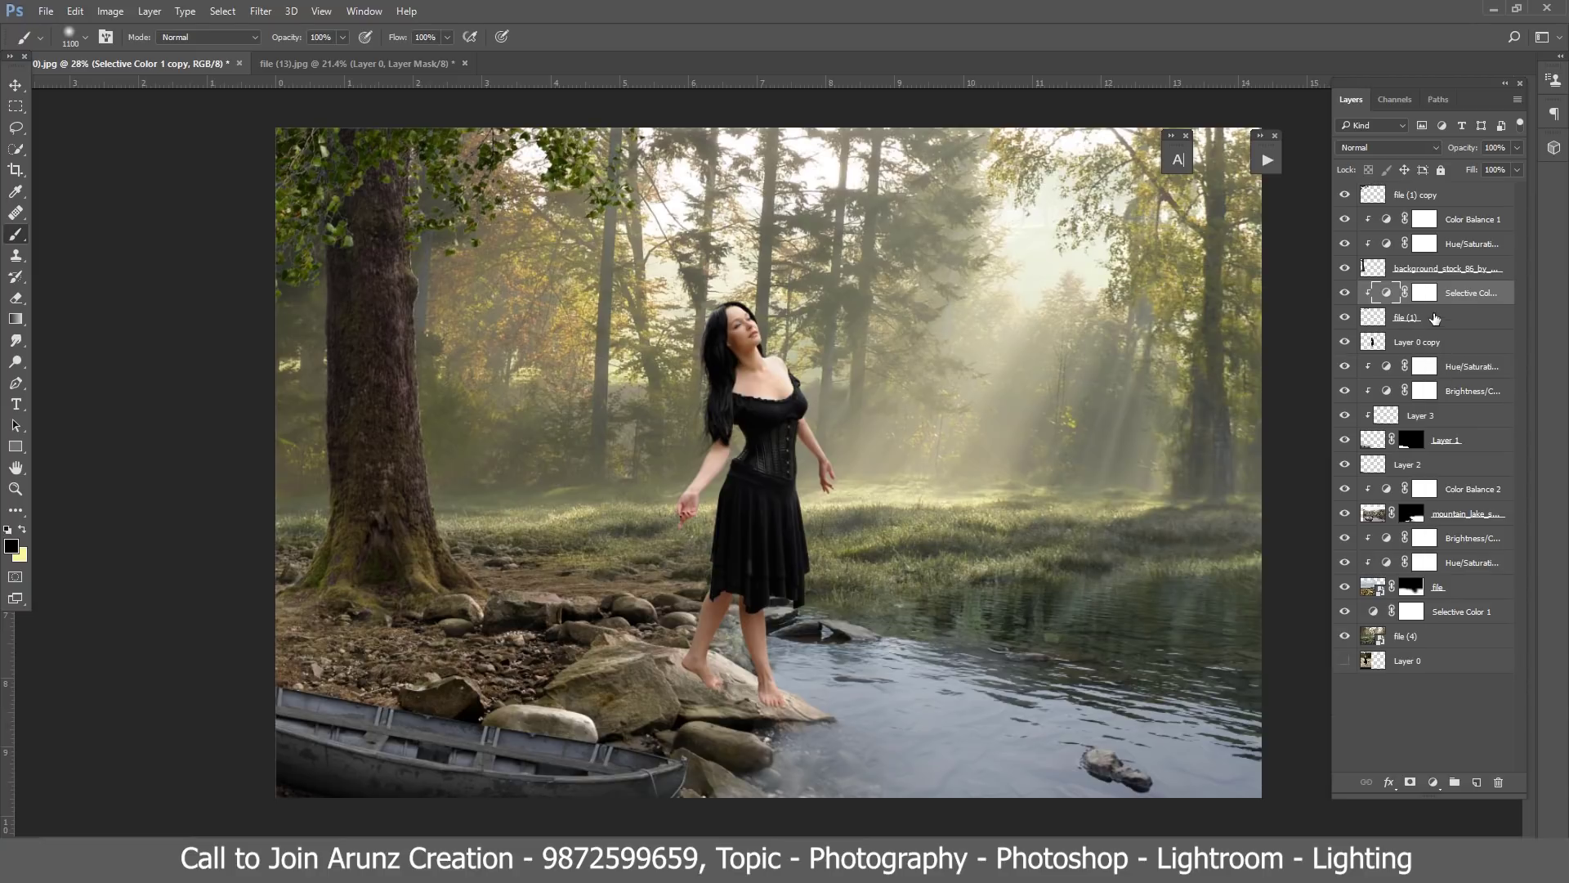
pyautogui.moveTo(1454, 297); pyautogui.dragTo(1441, 201)
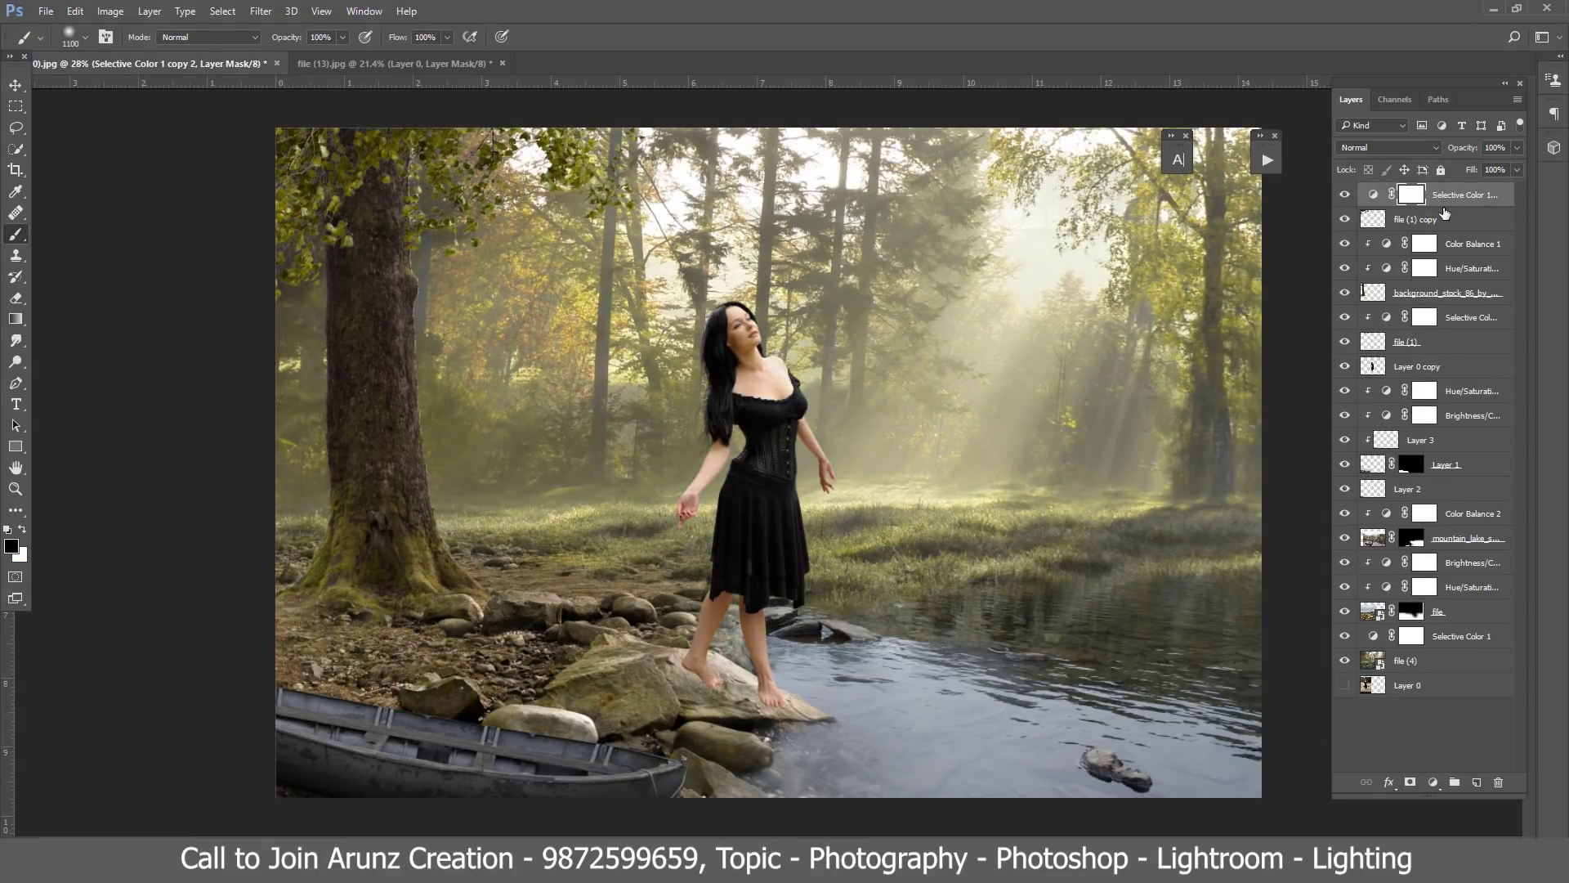
pyautogui.keyDown('alt'); pyautogui.click(1438, 202); pyautogui.keyUp('alt')
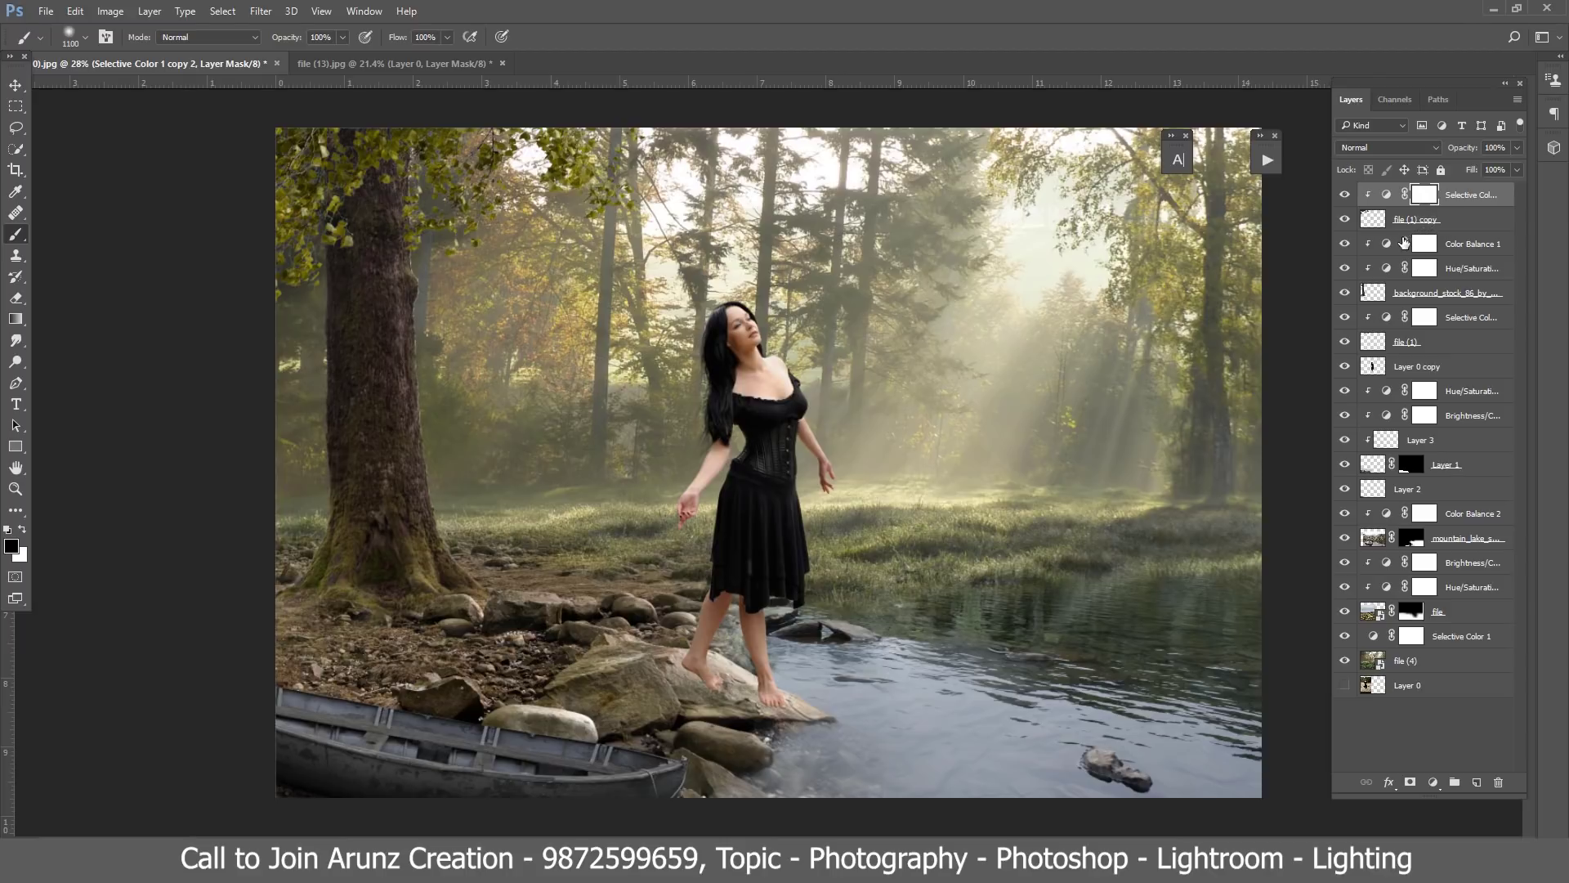
# Step: Add a Brightness/Contrast adjustment at brightness -45 and clip it to the layer below
pyautogui.click(1432, 783)
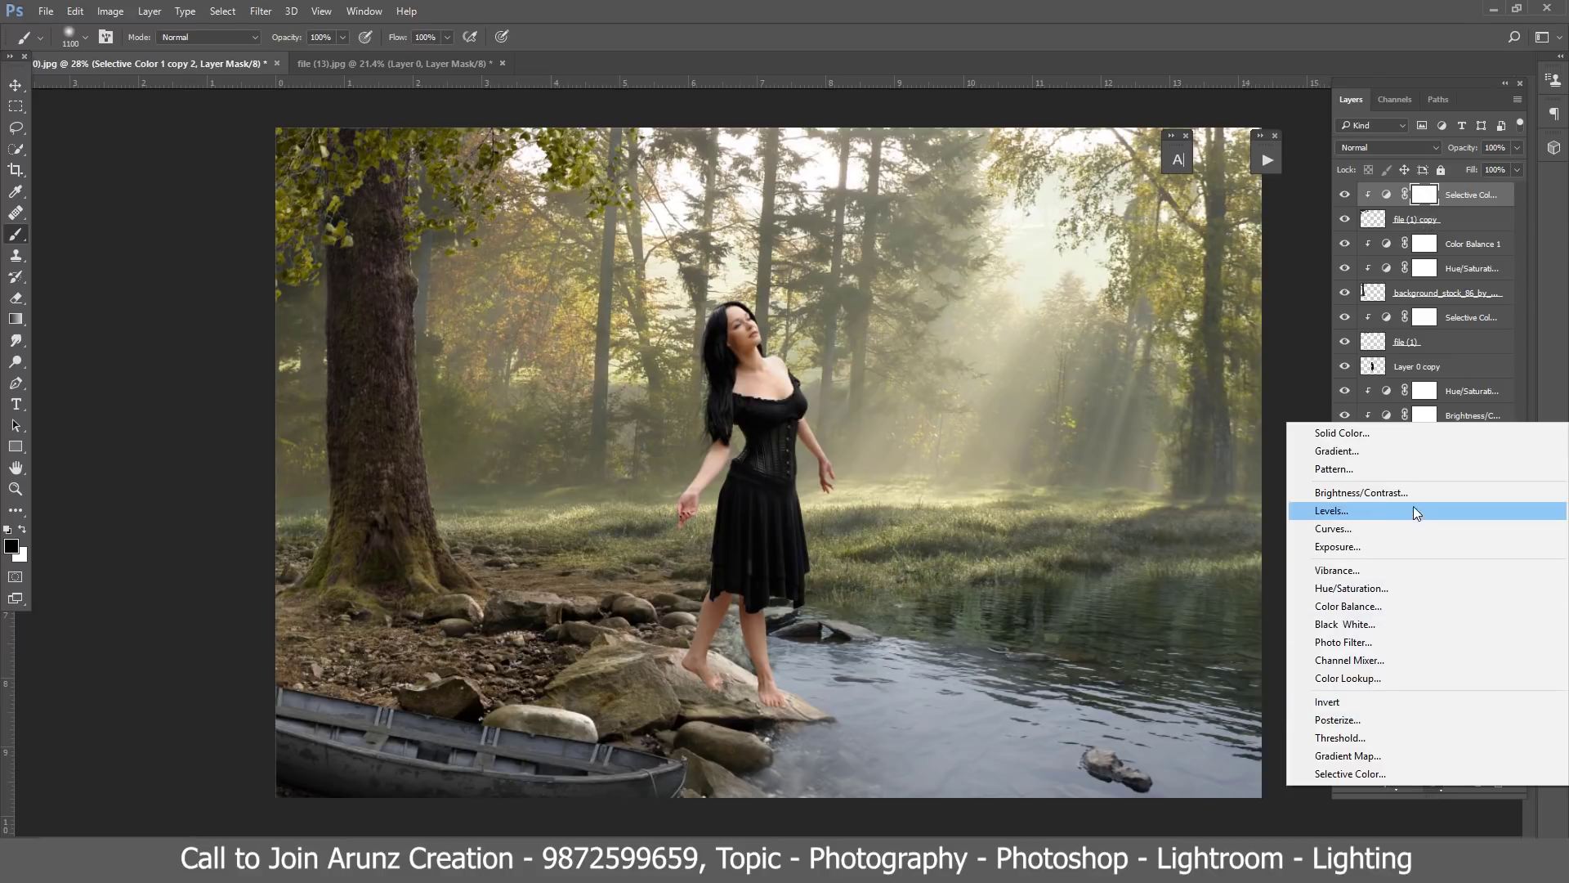
pyautogui.click(1410, 491)
pyautogui.moveTo(1248, 399); pyautogui.dragTo(1204, 399)
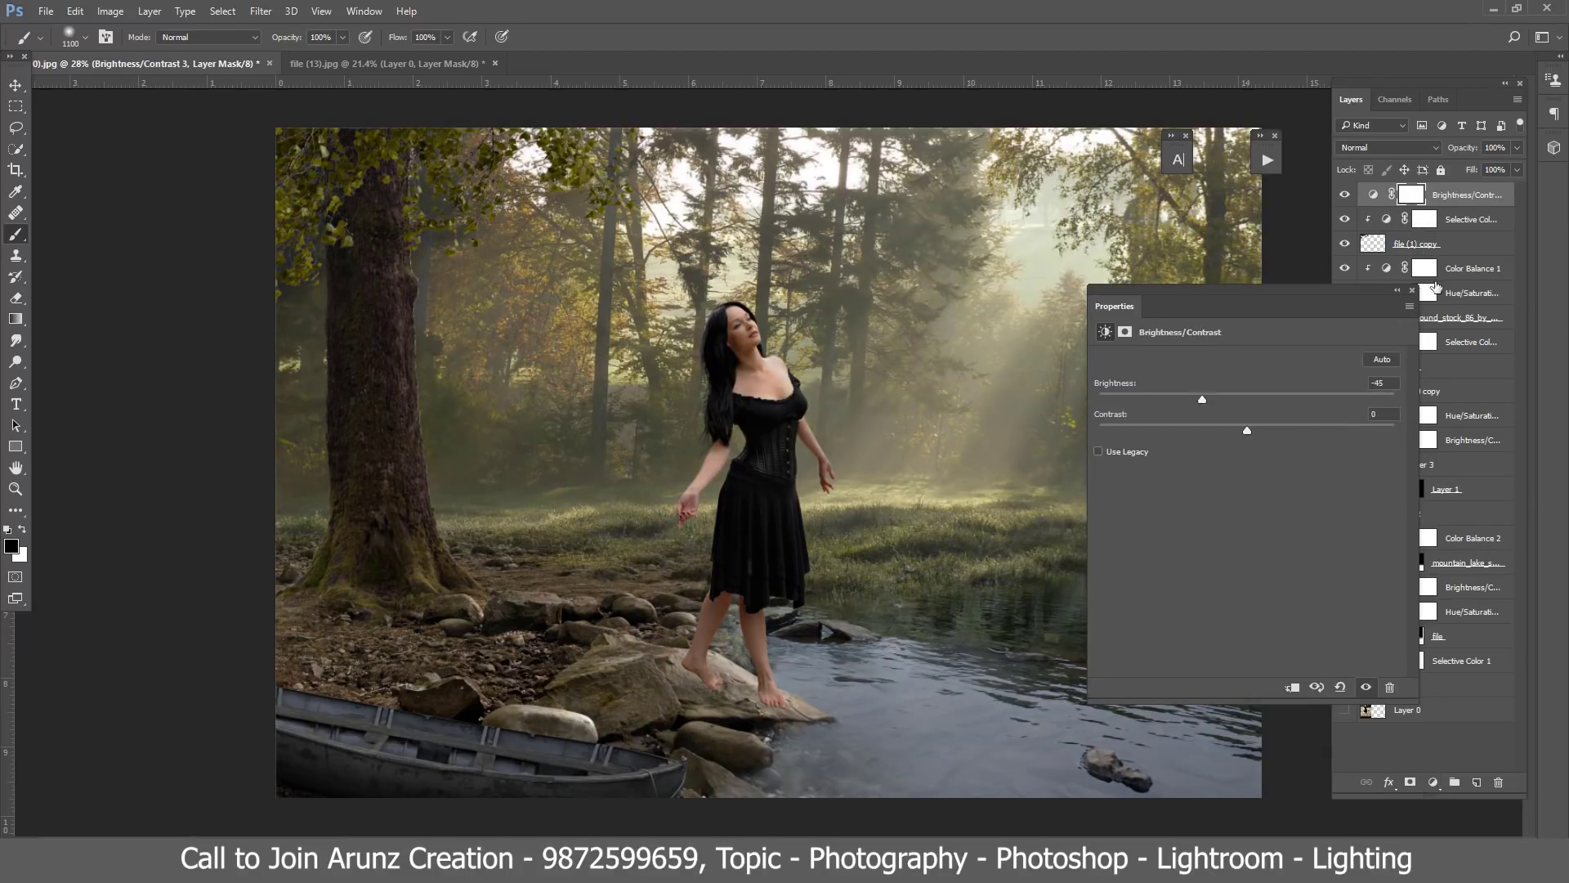
pyautogui.keyDown('alt'); pyautogui.click(1468, 209); pyautogui.keyUp('alt')
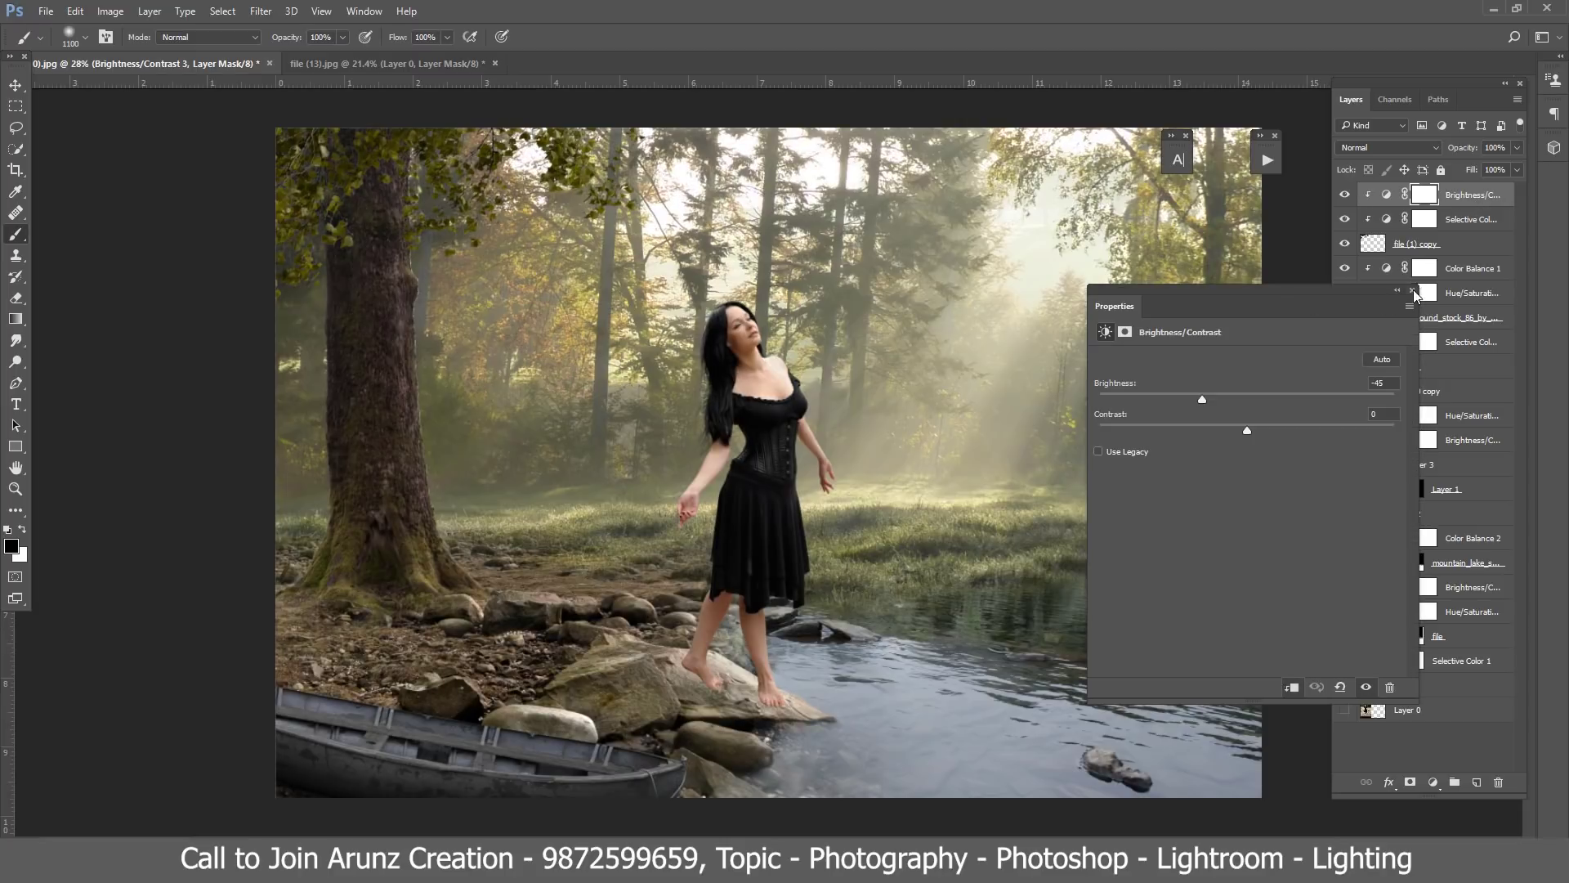
# Step: Mask the darkening off the upper-left trees in black, then add a layer above Color Balance 1
pyautogui.press('x')
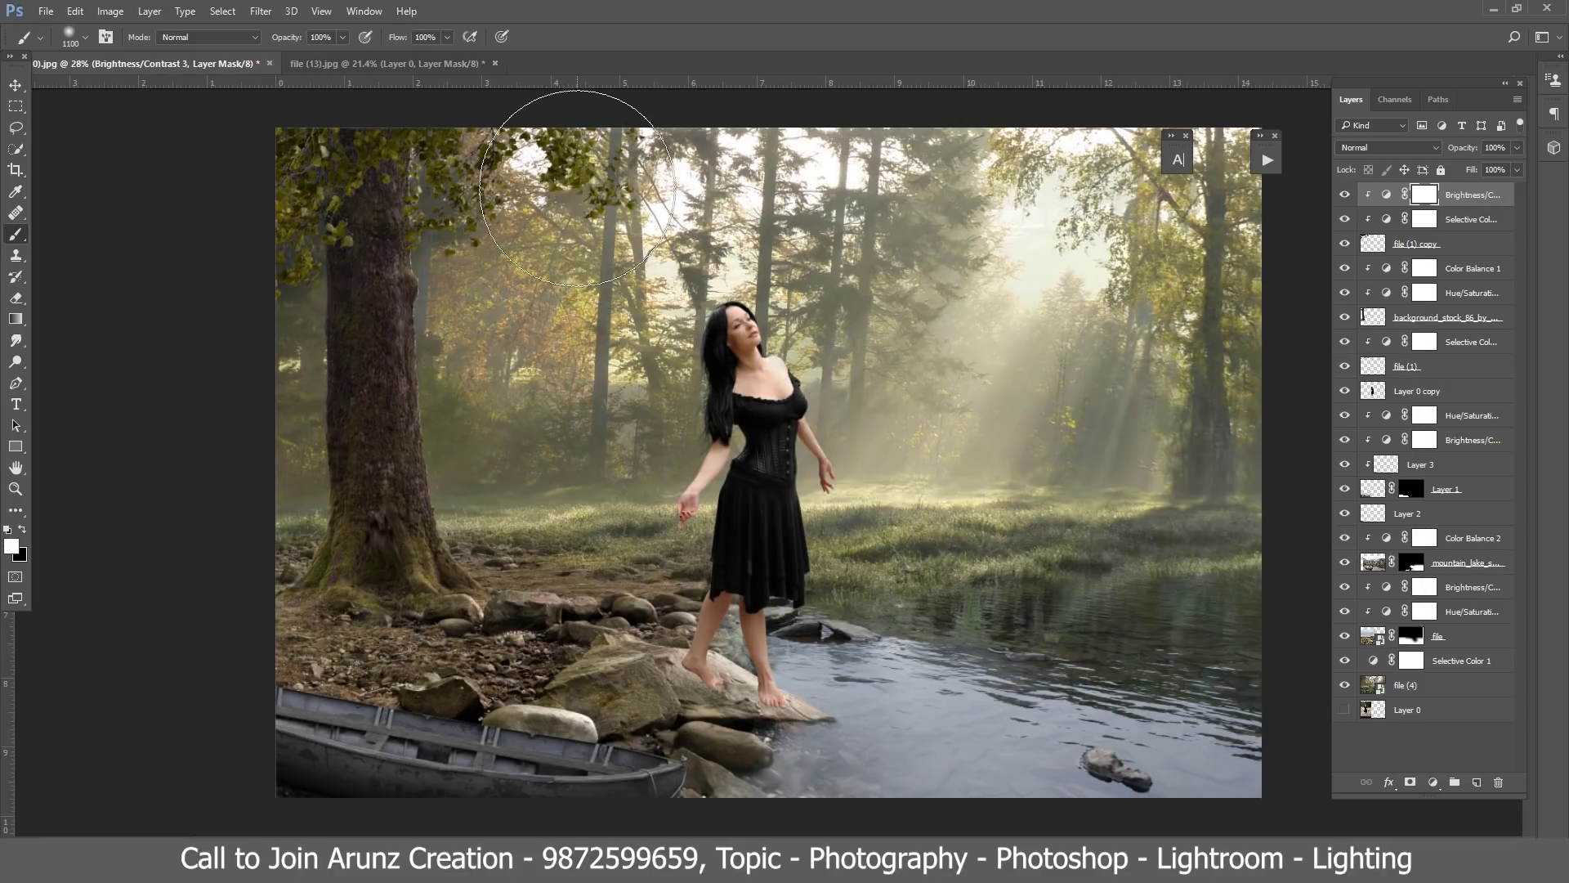
pyautogui.press('x')
pyautogui.moveTo(577, 188)
pyautogui.mouseDown()
pyautogui.moveTo(572, 123)
pyautogui.moveTo(507, 294)
pyautogui.moveTo(511, 272)
pyautogui.mouseUp()
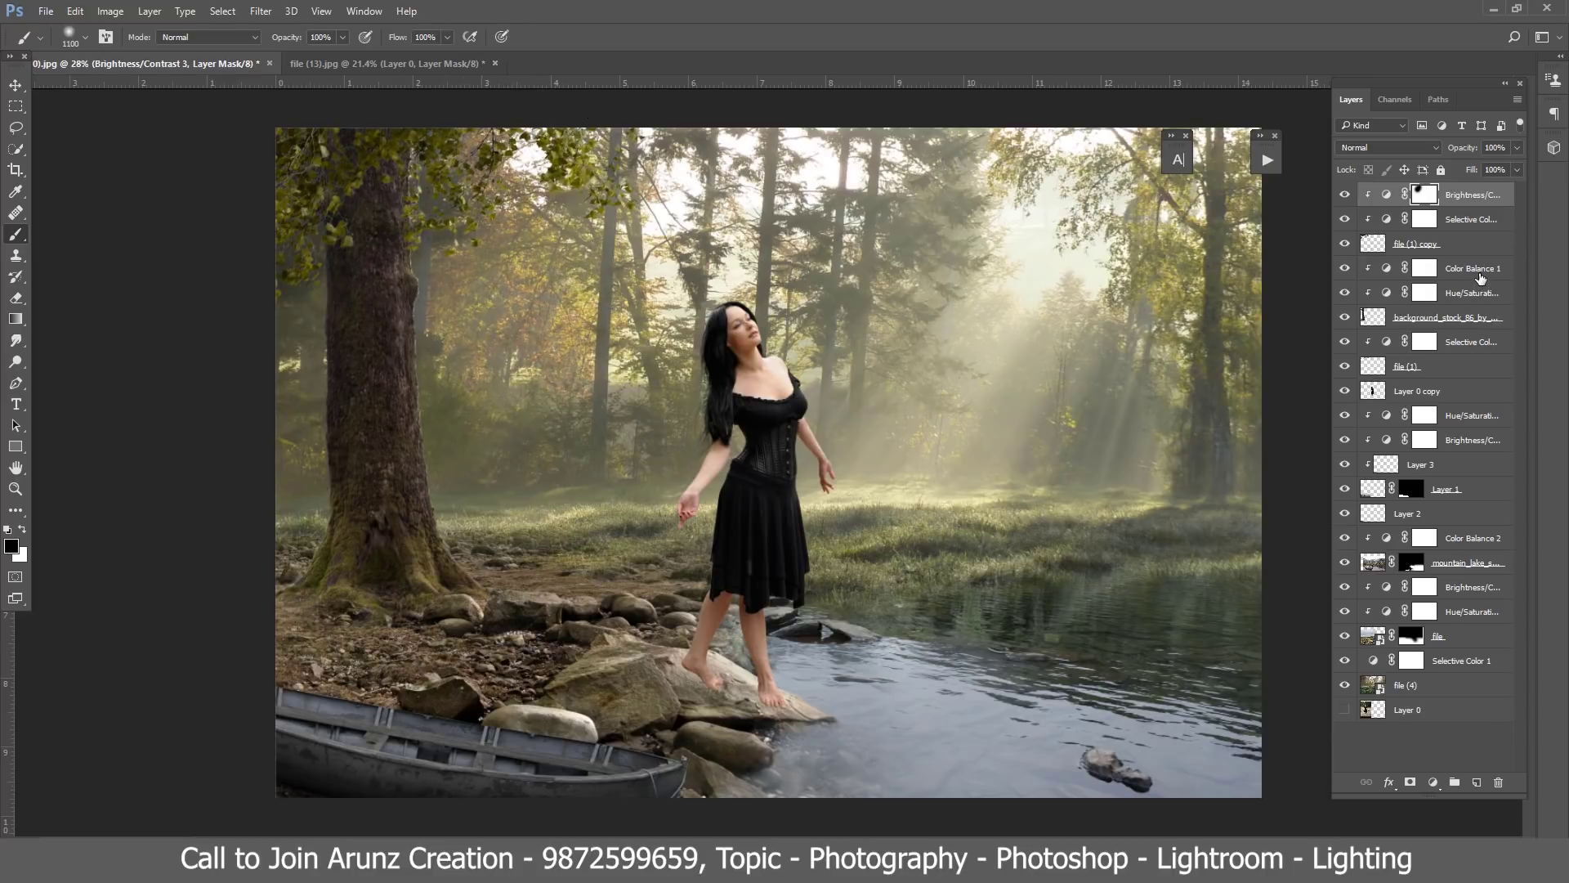
pyautogui.click(1479, 278)
pyautogui.click(1478, 782)
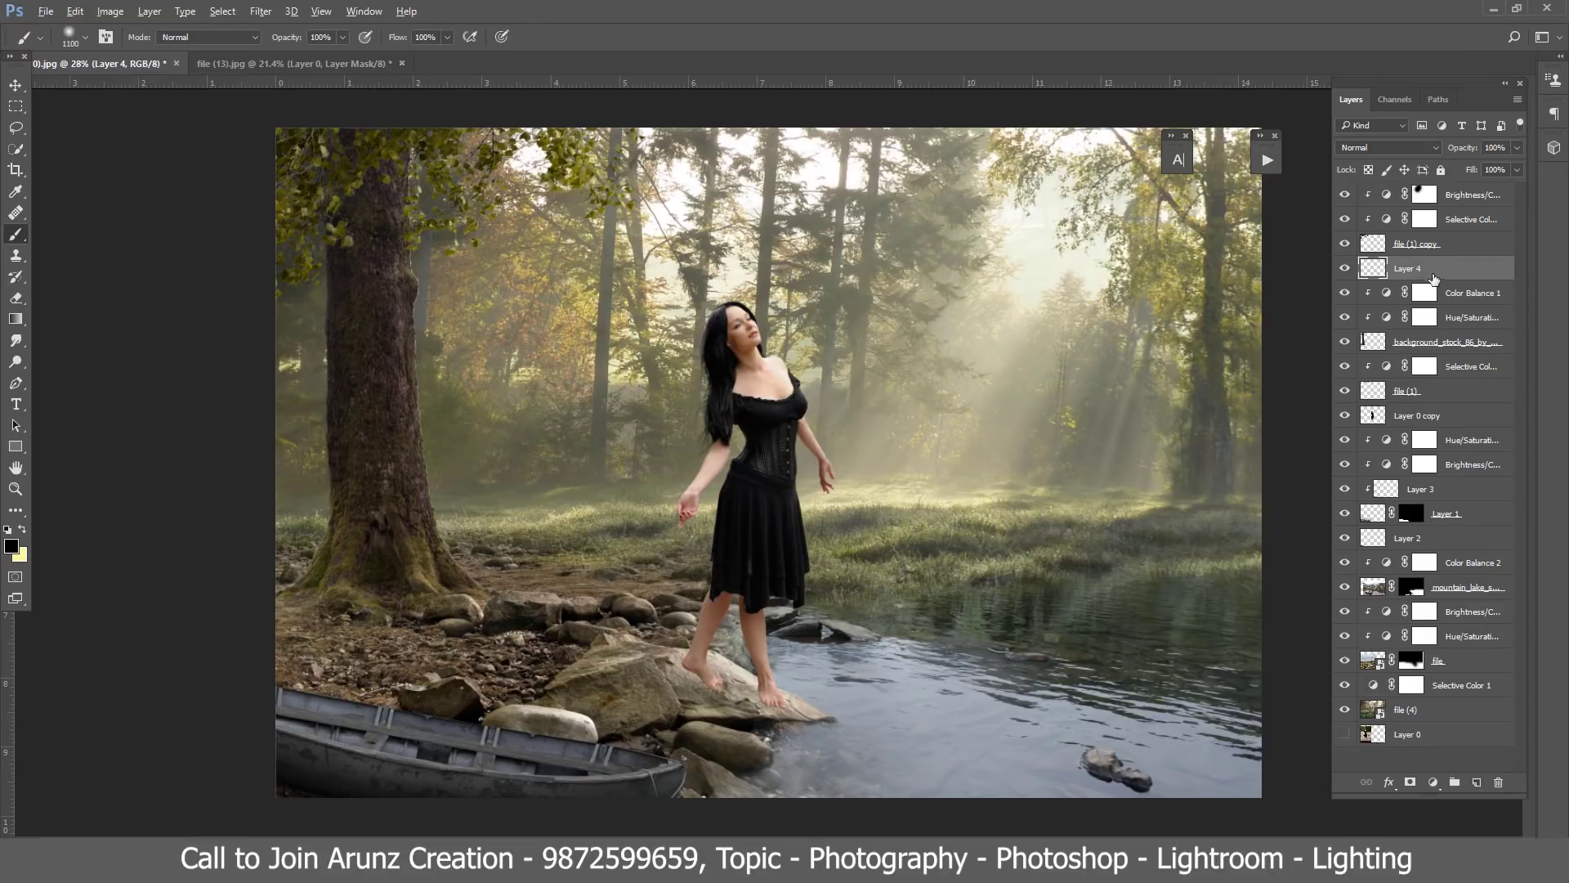
# Step: Clip Layer 4 to the layer below and set the painting colour to near-pure white
pyautogui.hotkey('ctrl', 'alt', 'g')
pyautogui.click(22, 530)
pyautogui.click(938, 173)
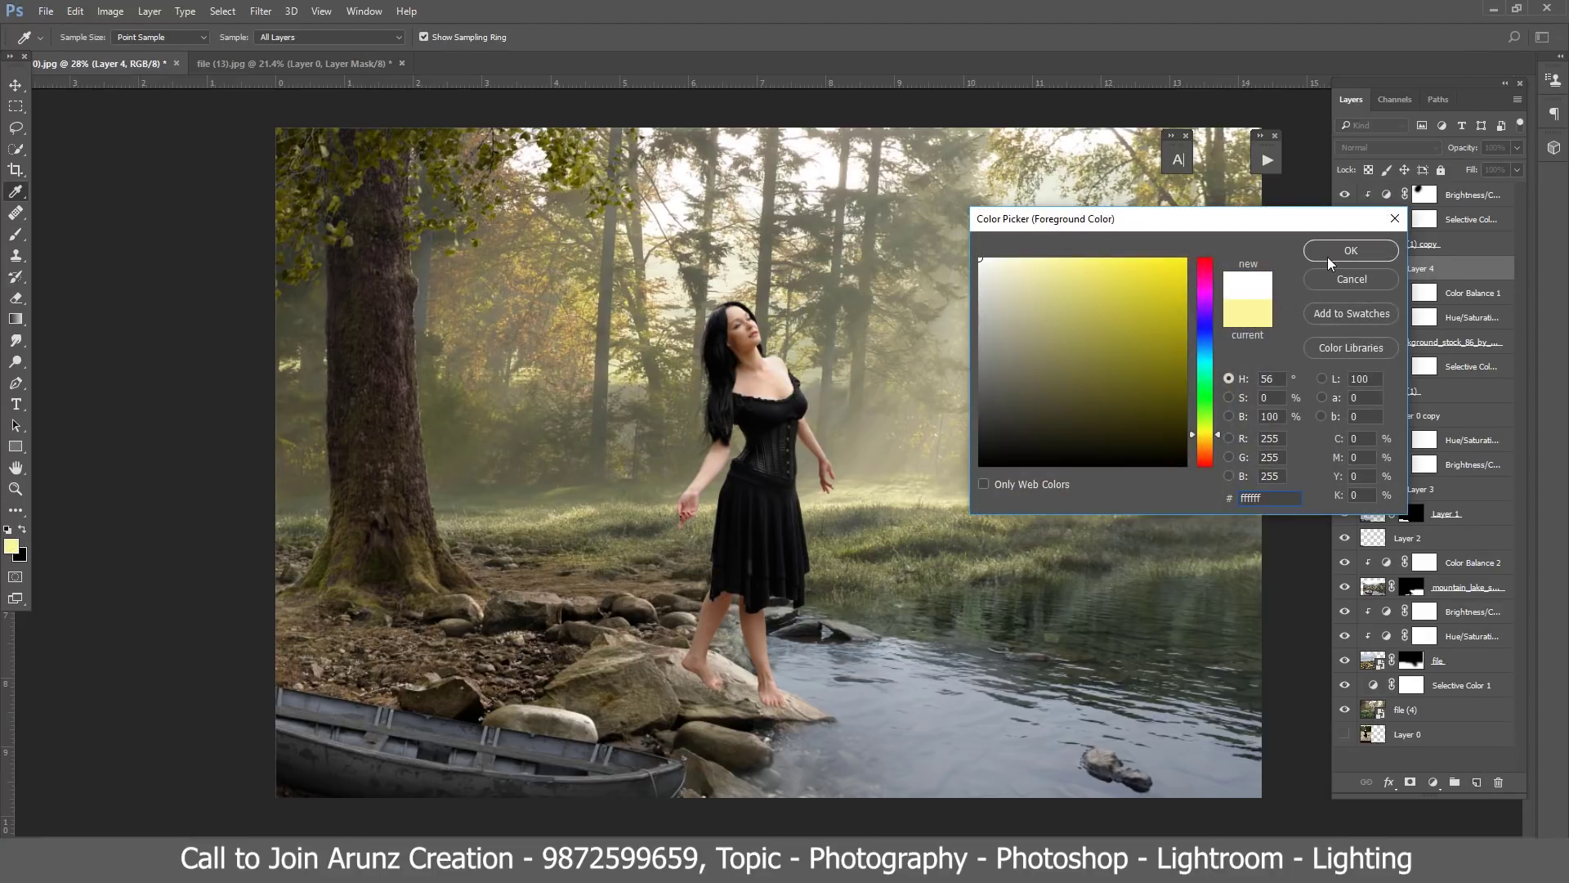
pyautogui.moveTo(1016, 267); pyautogui.dragTo(983, 259)
pyautogui.click(1328, 252)
# Step: Brush white along the tree trunk's right edge, enlarging the brush up to 800
pyautogui.press('b')
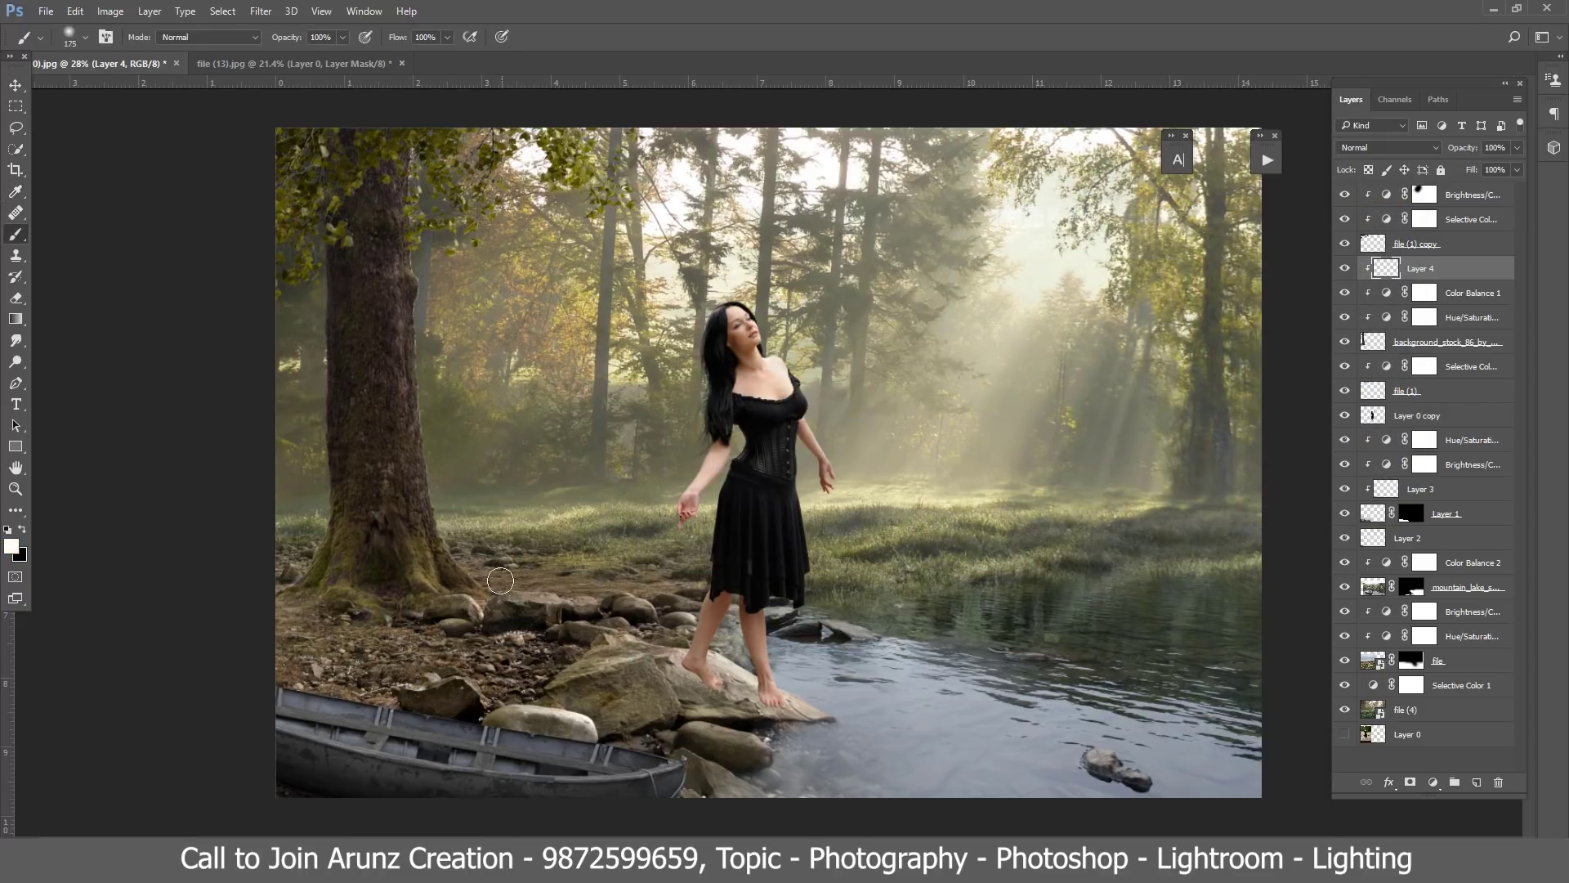
pyautogui.press(']')
pyautogui.moveTo(500, 581); pyautogui.dragTo(415, 269)
pyautogui.press(']')
pyautogui.press(']')
pyautogui.press(']')
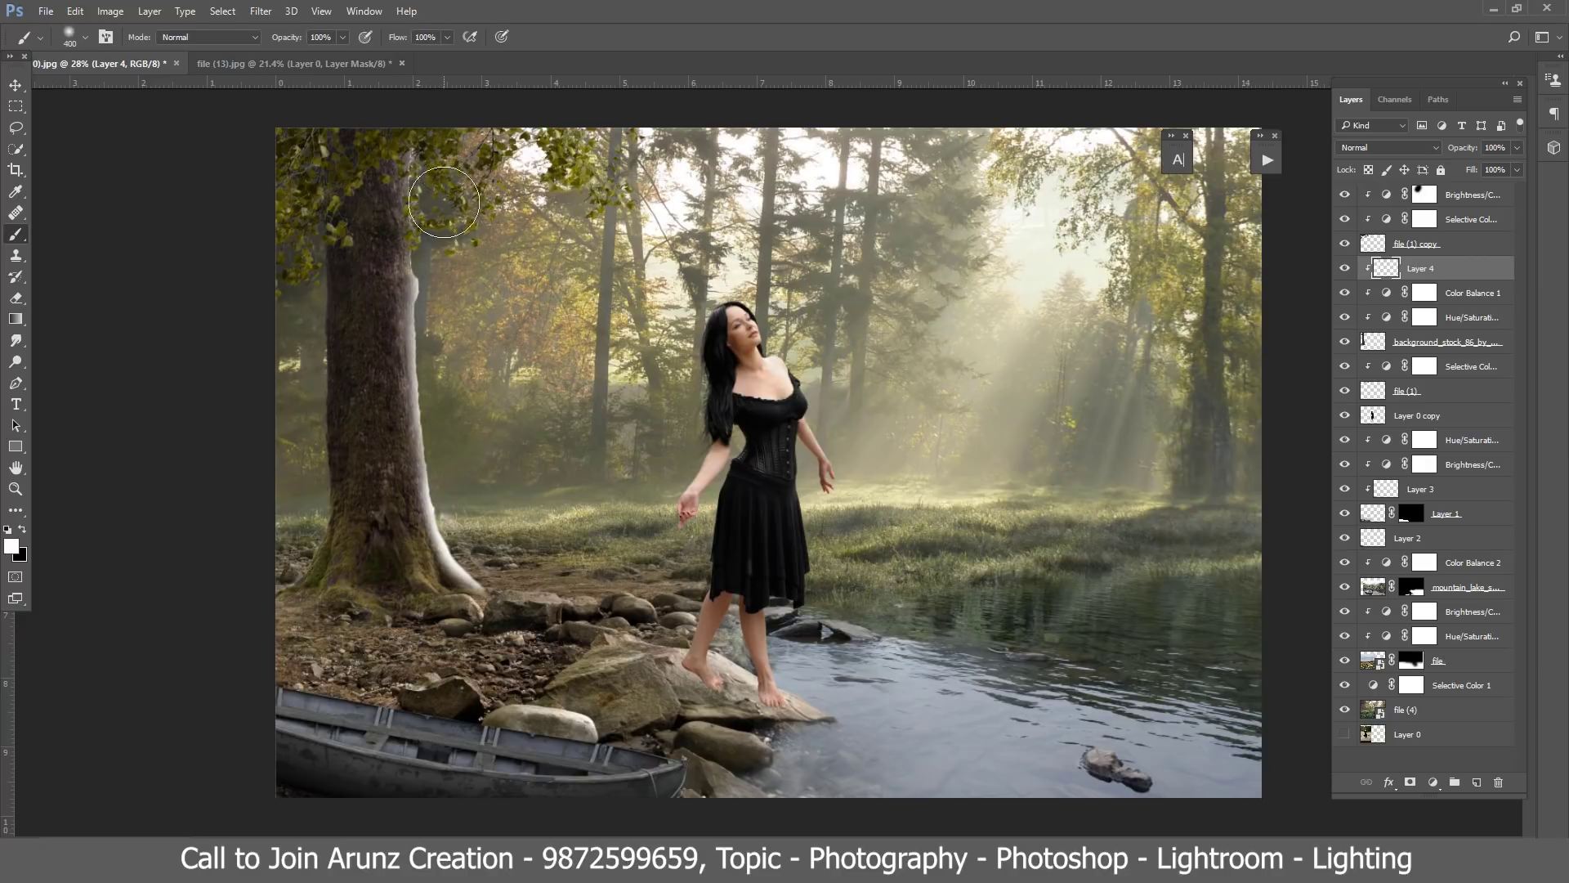
pyautogui.press(']')
pyautogui.press(']')
pyautogui.press(']')
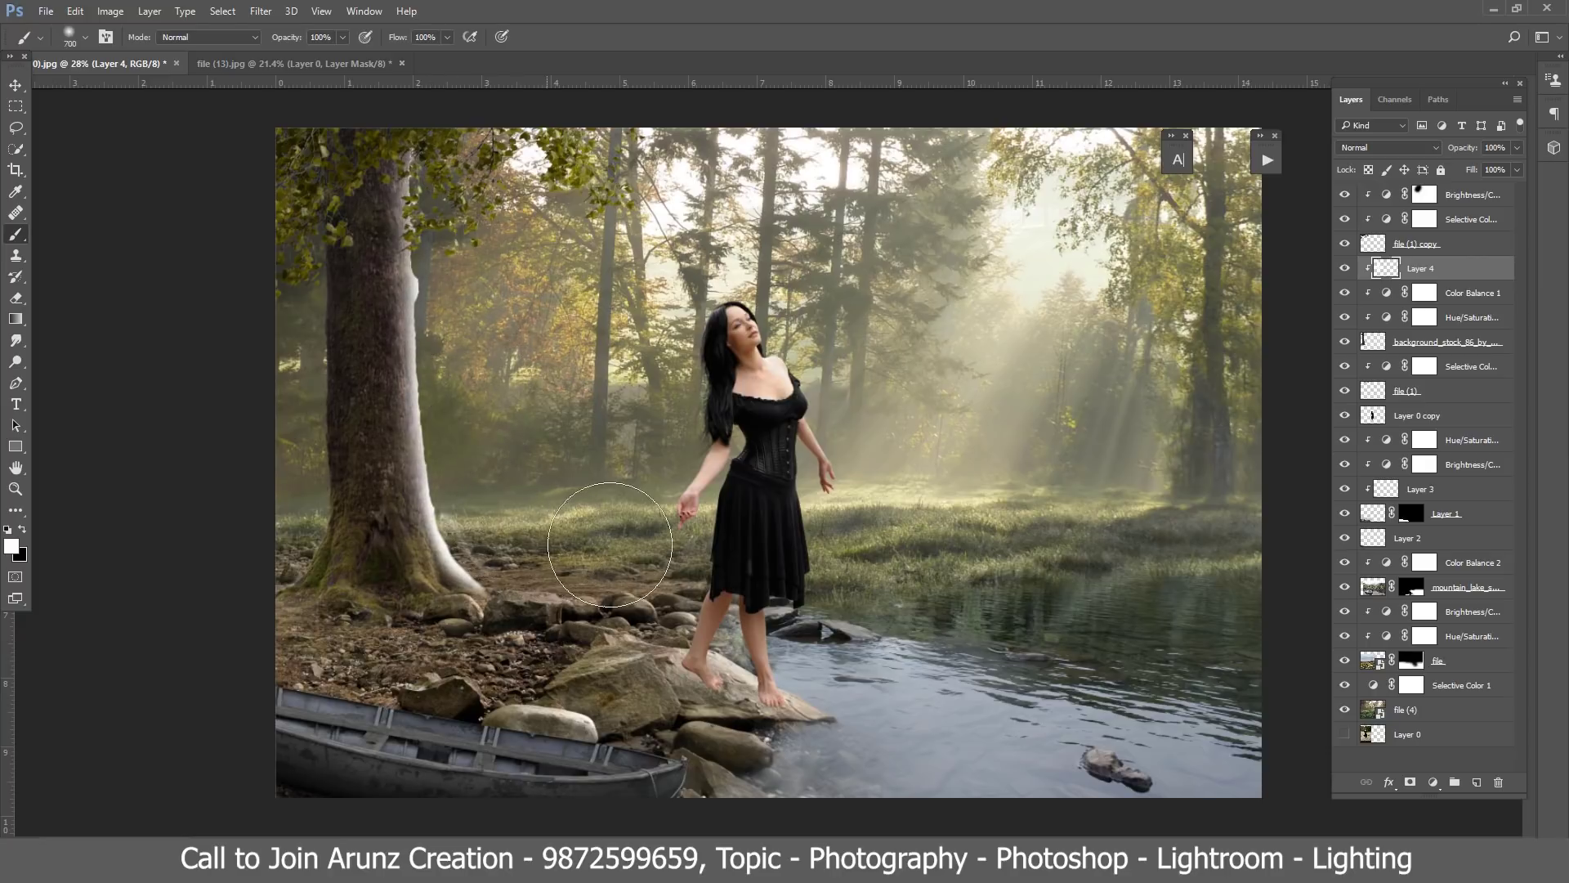
pyautogui.press(']')
# Step: Set Layer 4 to Color Dodge blending with 55% fill
pyautogui.click(1389, 148)
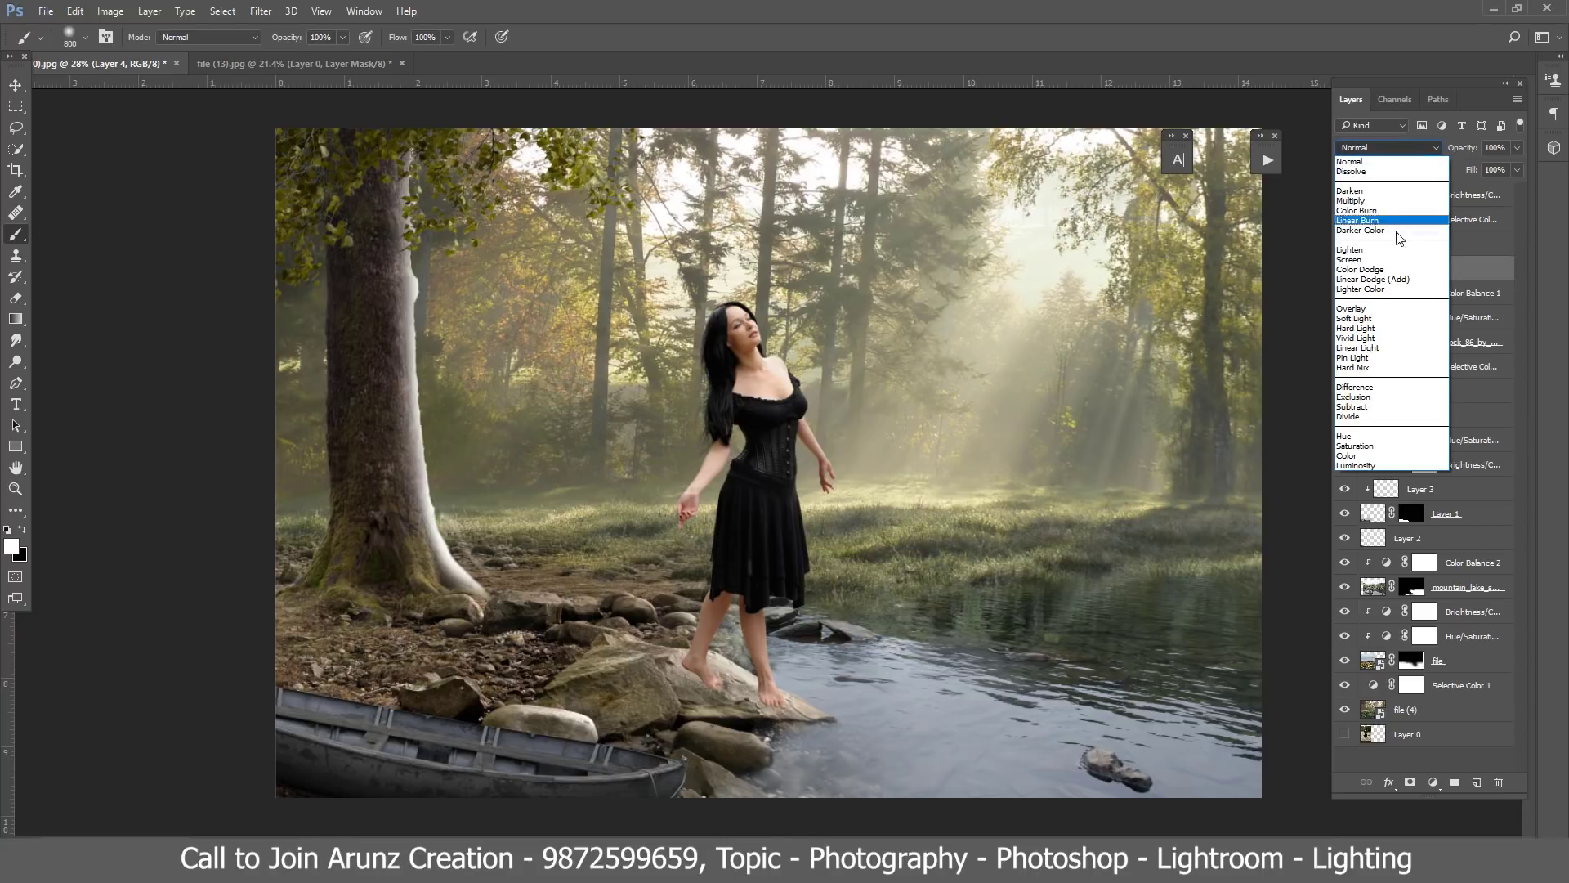
pyautogui.click(1397, 269)
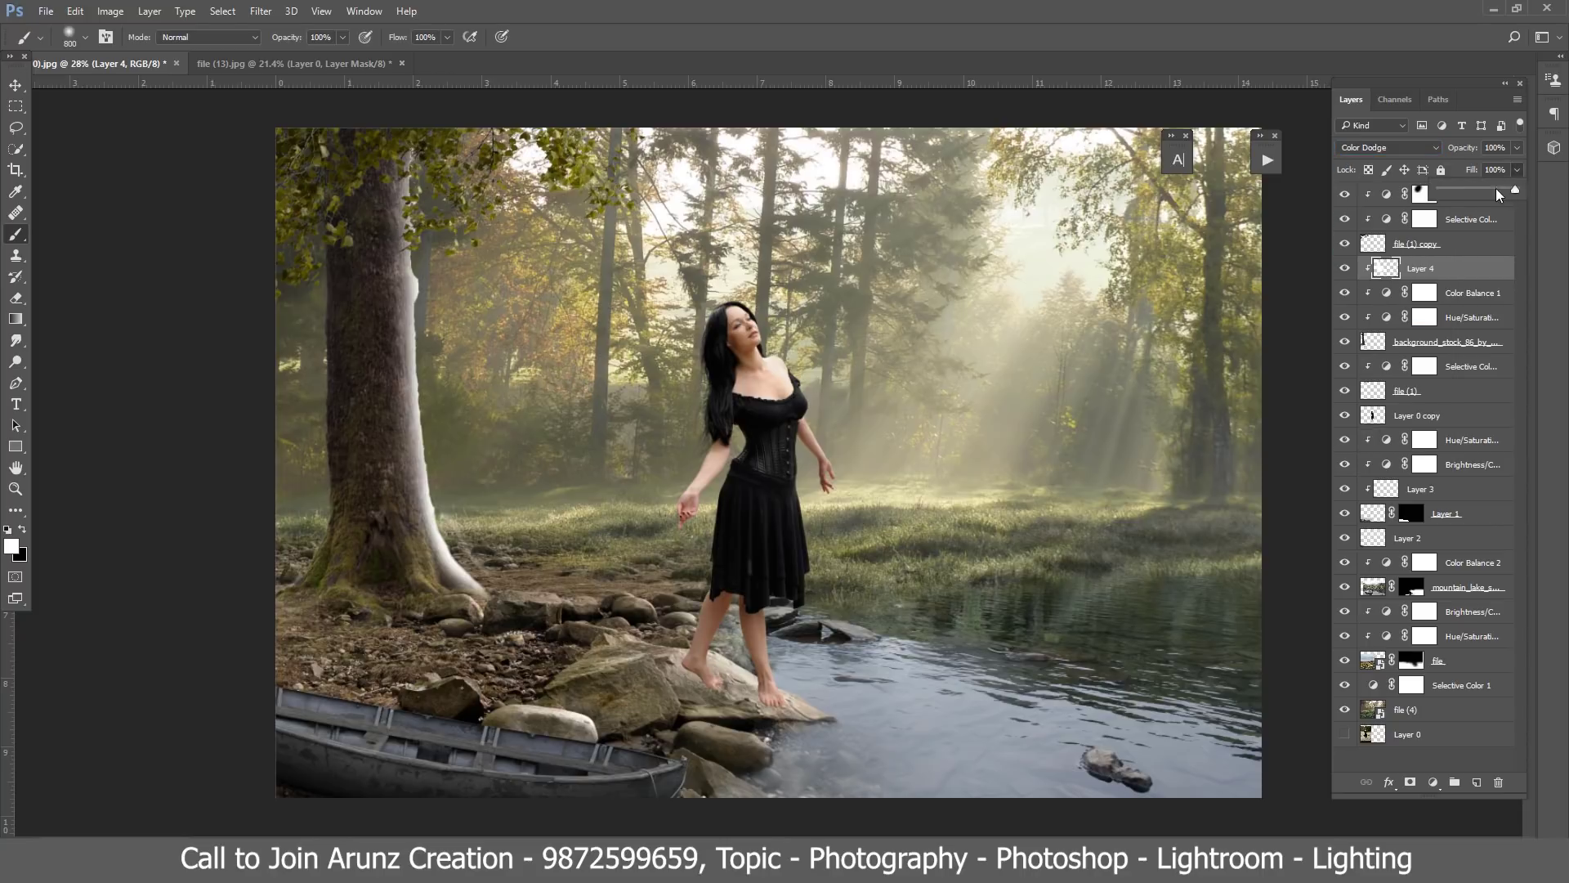
pyautogui.moveTo(1499, 195); pyautogui.dragTo(1478, 189)
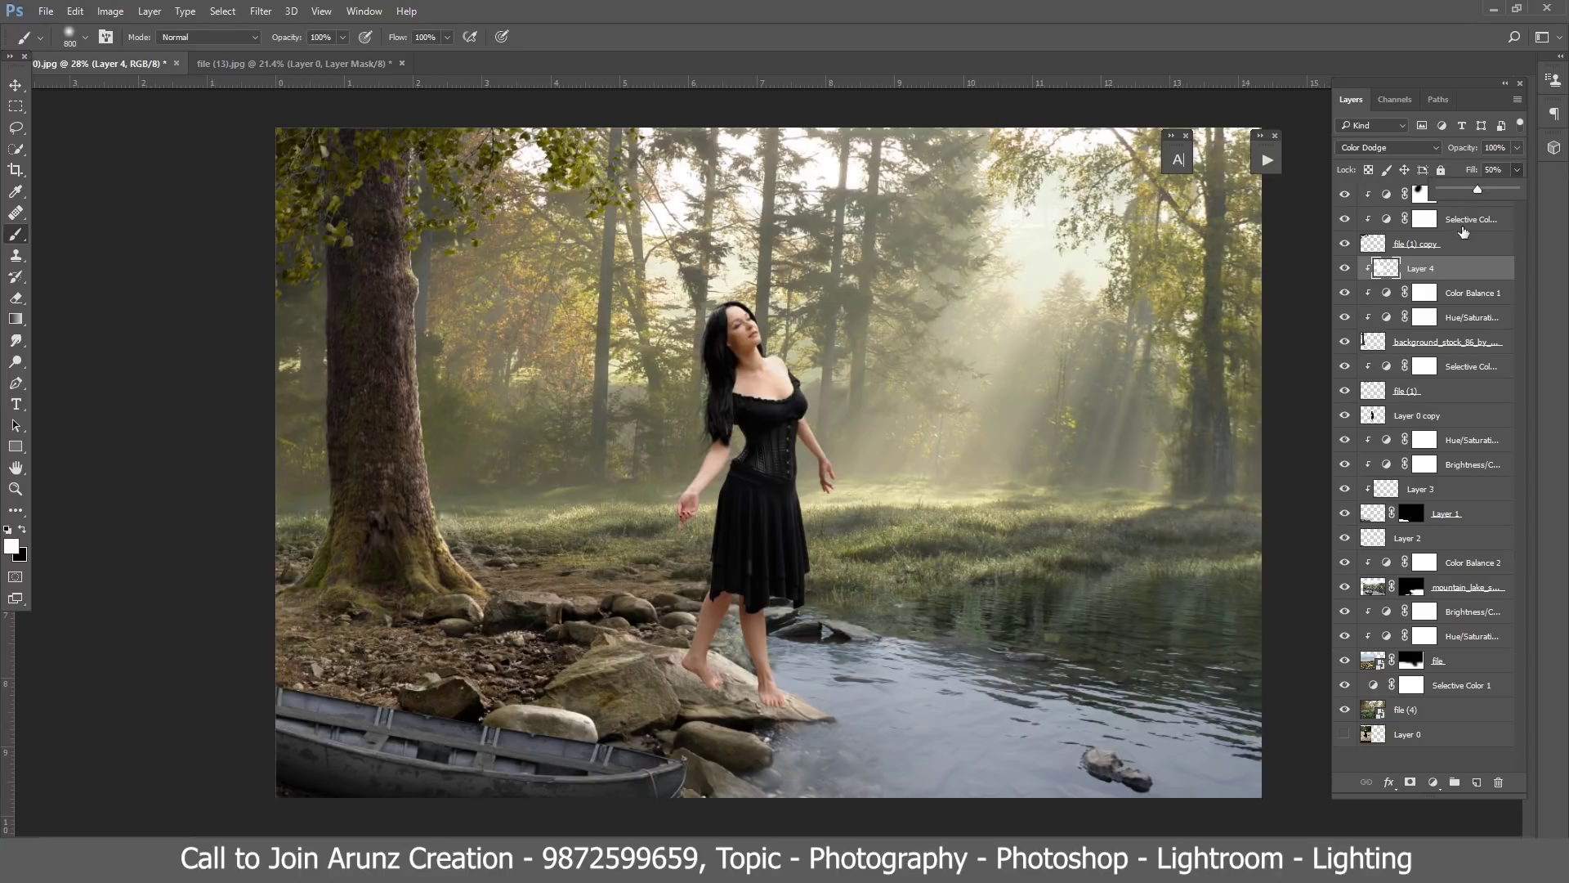
pyautogui.click(1483, 189)
pyautogui.click(466, 458)
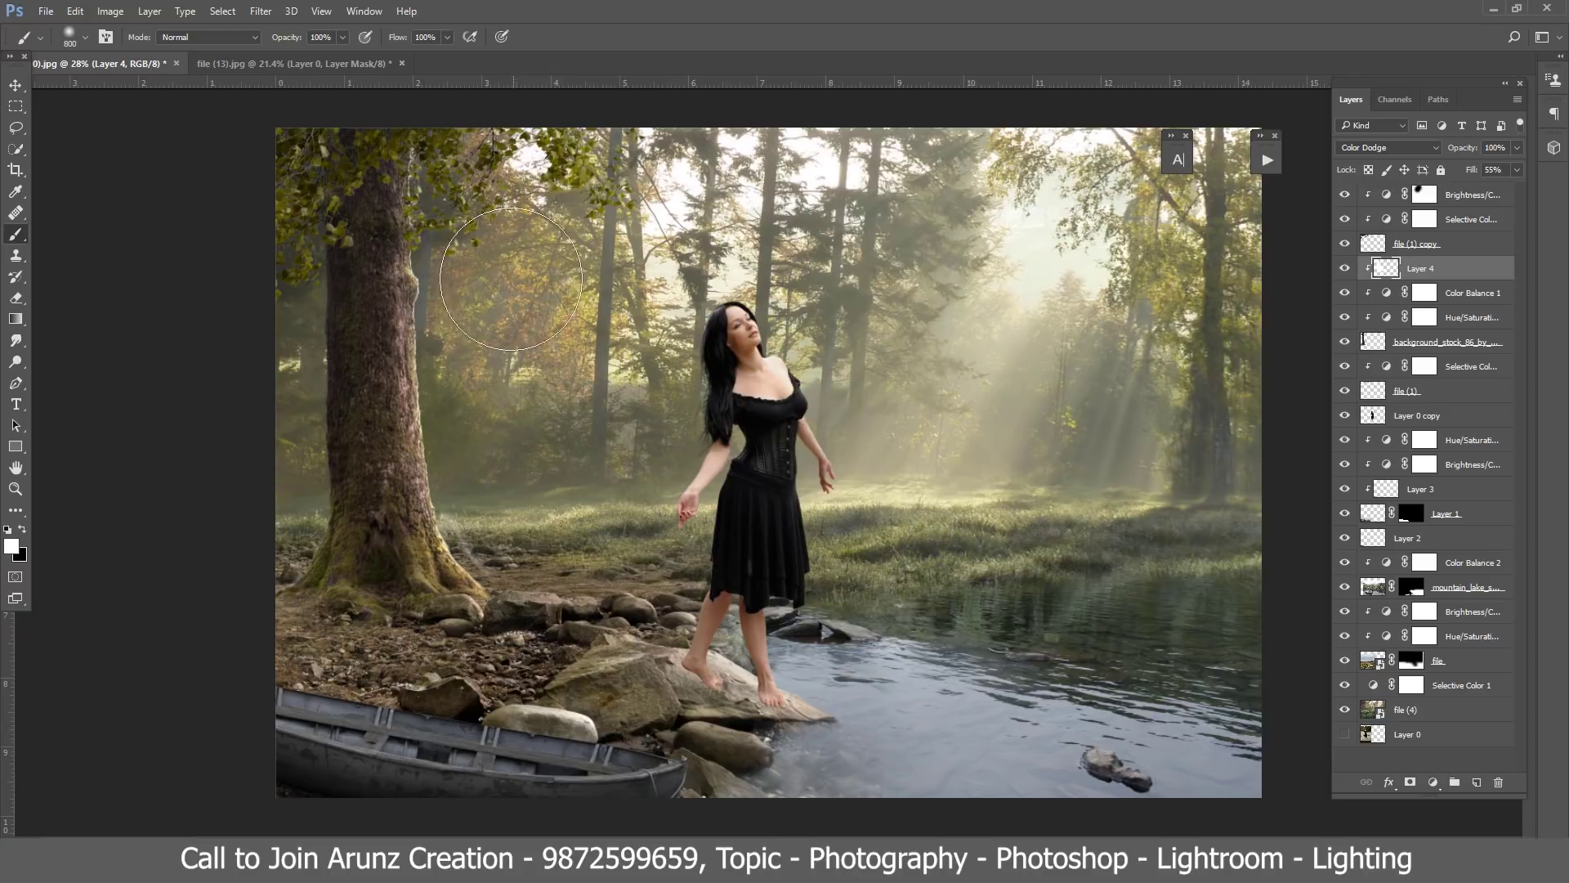
# Step: Hide Layer 4 to compare the glow, then select the Color Balance 1 layer mask
pyautogui.click(1344, 271)
pyautogui.click(1379, 345)
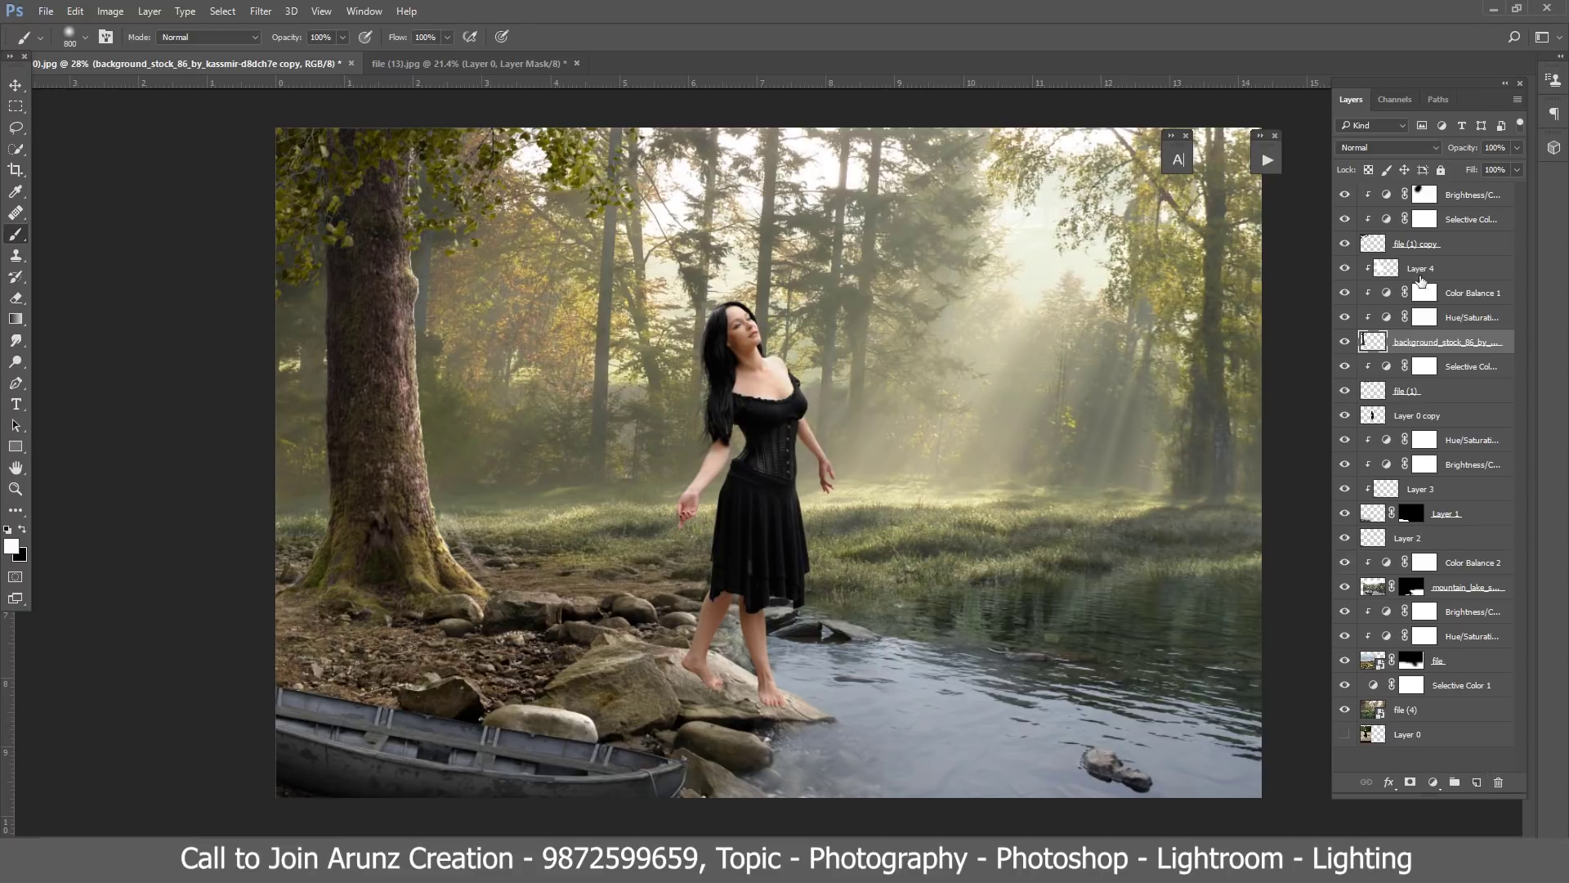
pyautogui.click(1424, 293)
# Step: On a new Layer 5, clone bark texture over the tree trunk with Layer 4 hidden
pyautogui.click(1468, 786)
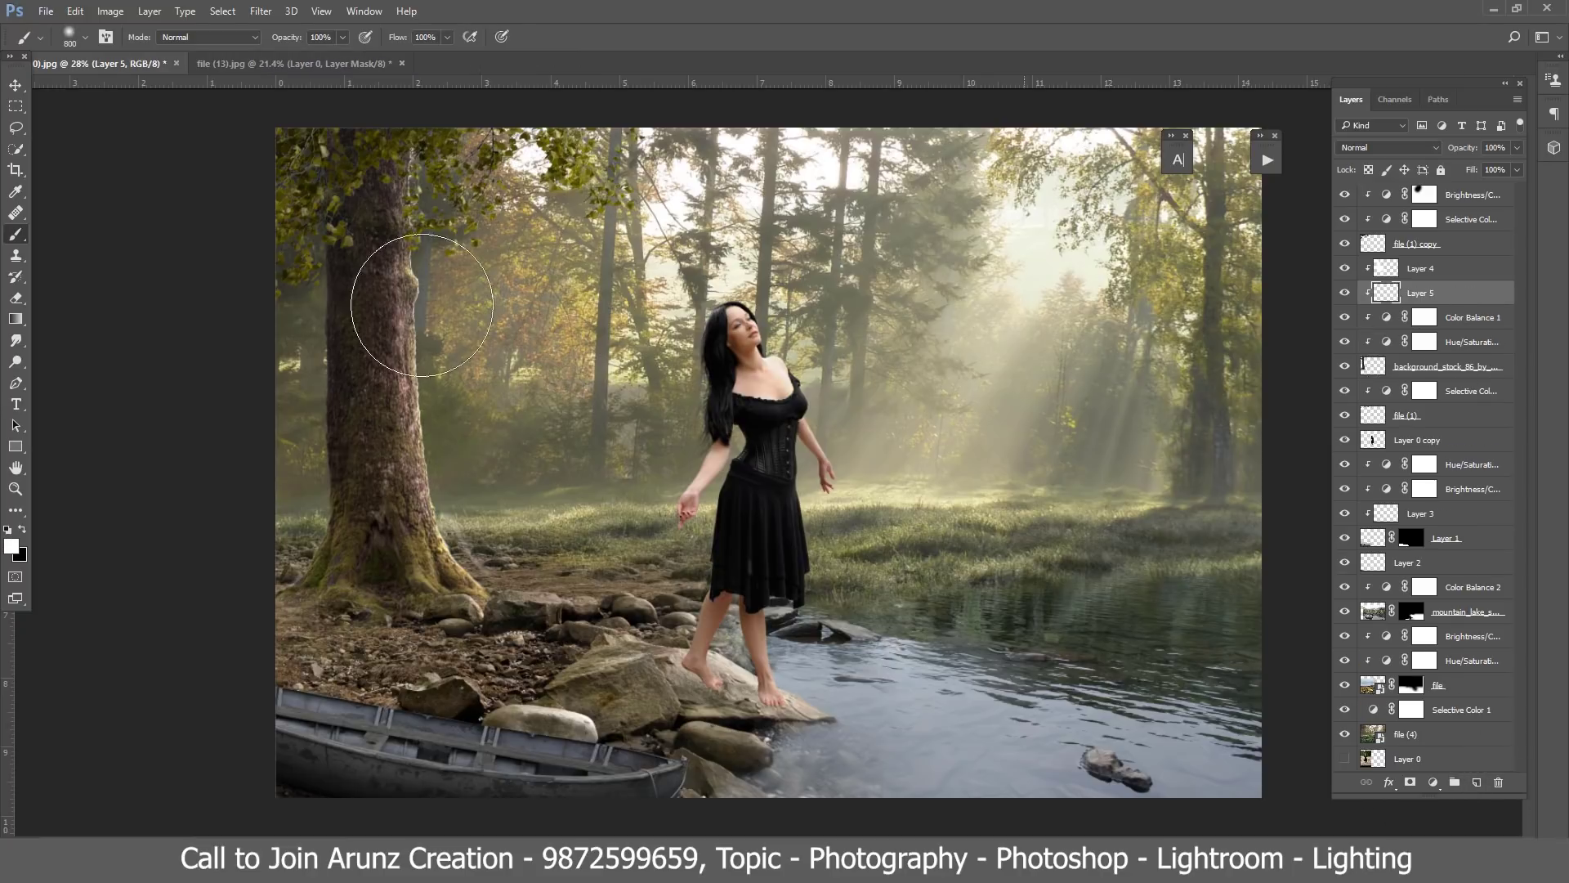
pyautogui.press('s')
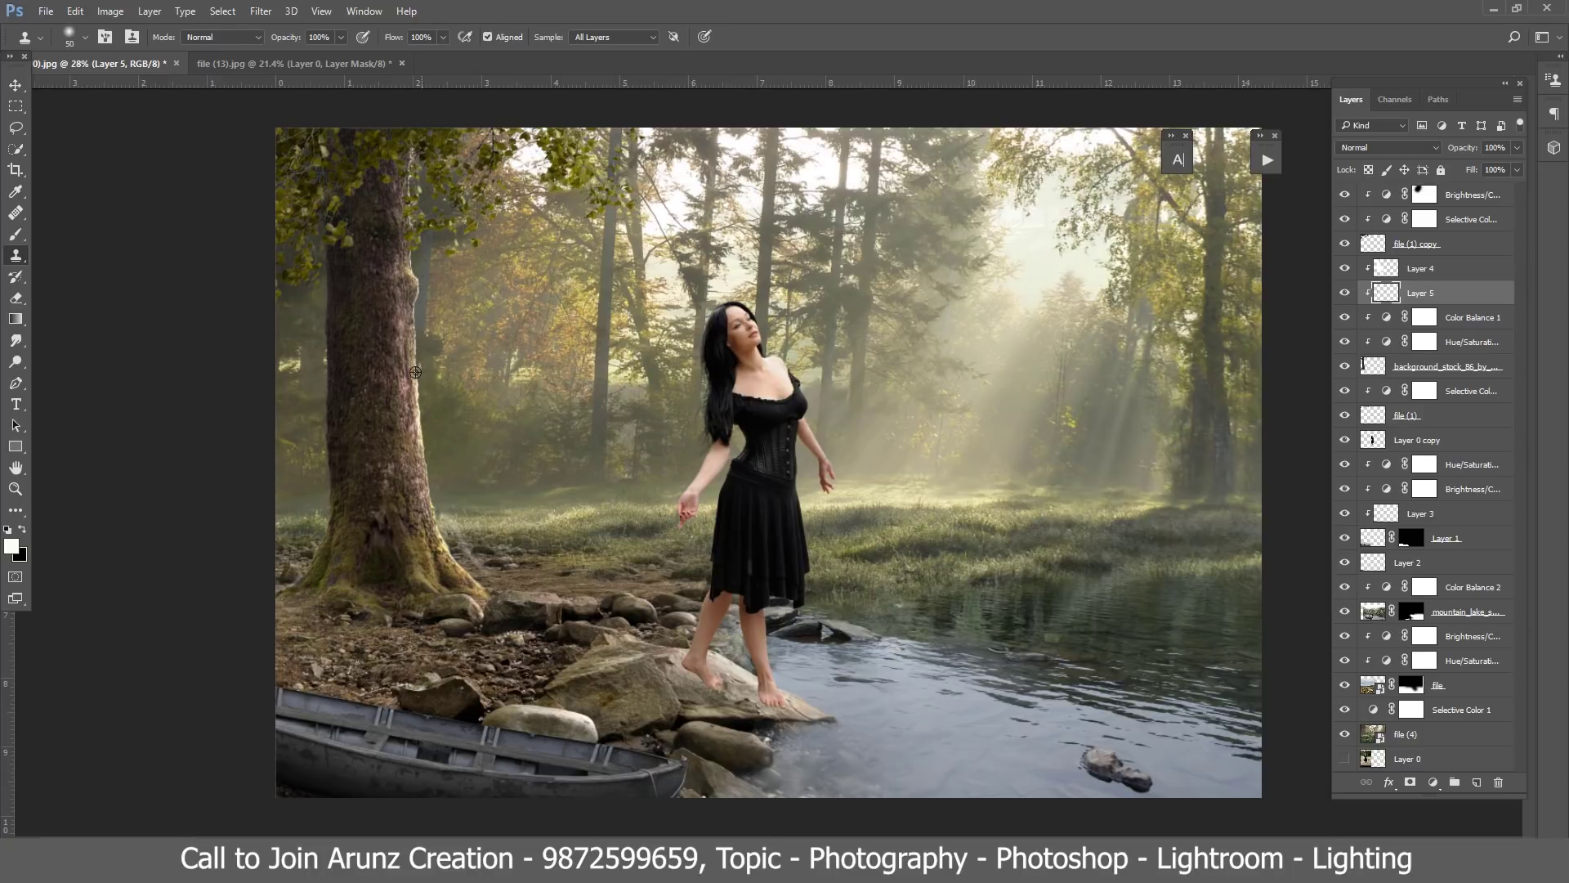
pyautogui.click(1345, 244)
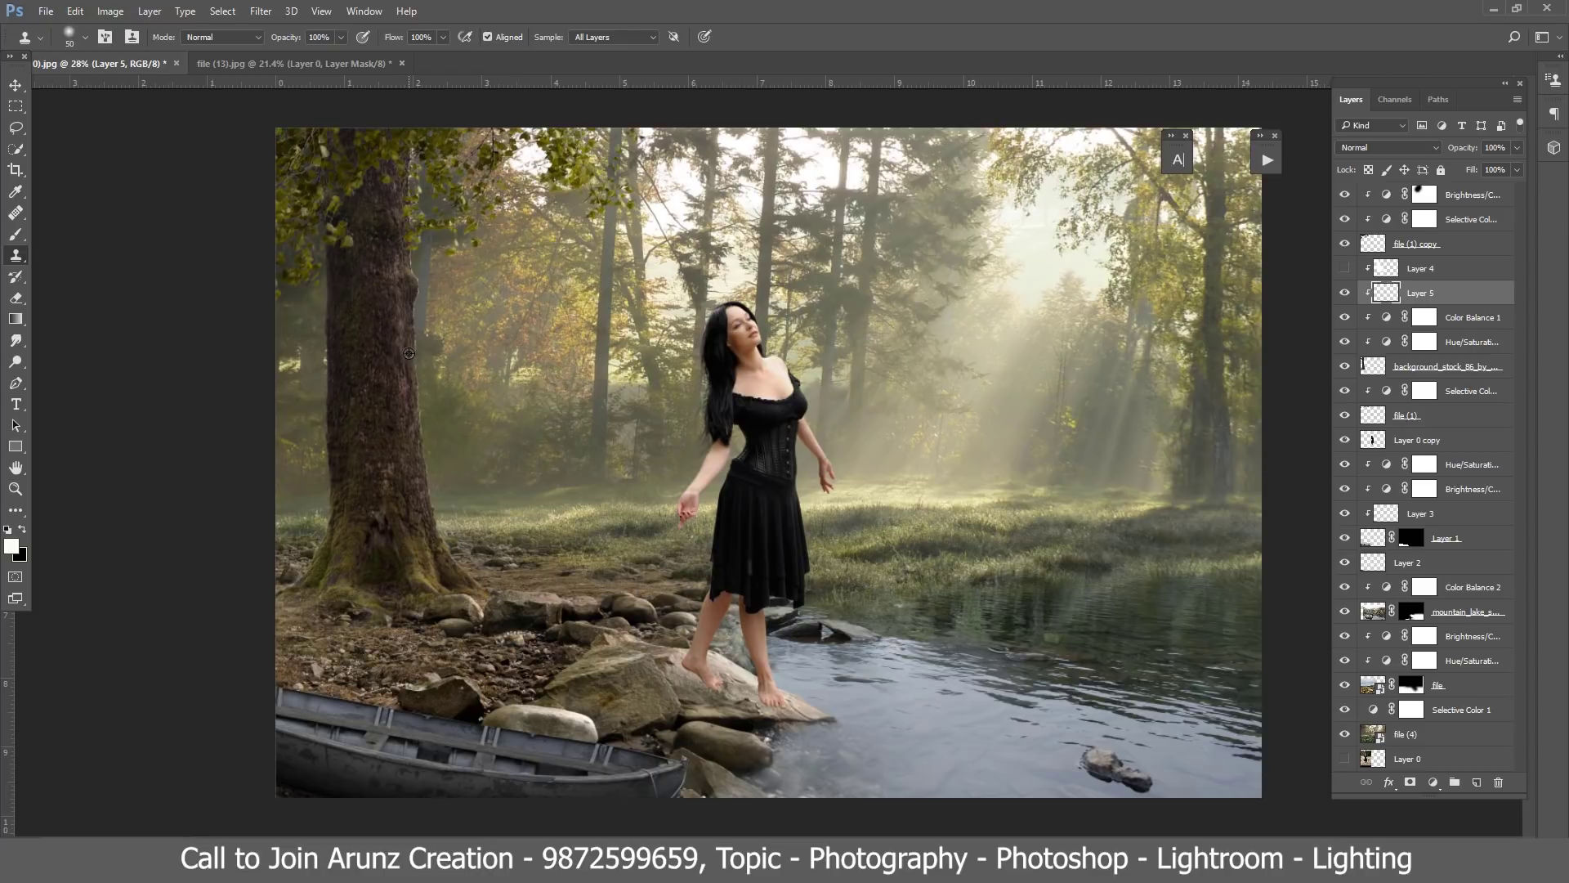
pyautogui.moveTo(412, 268); pyautogui.dragTo(388, 261)
# Step: Toggle Layer 4 and Layer 5 visibility to compare the cloning, then add empty Layer 6
pyautogui.click(1346, 268)
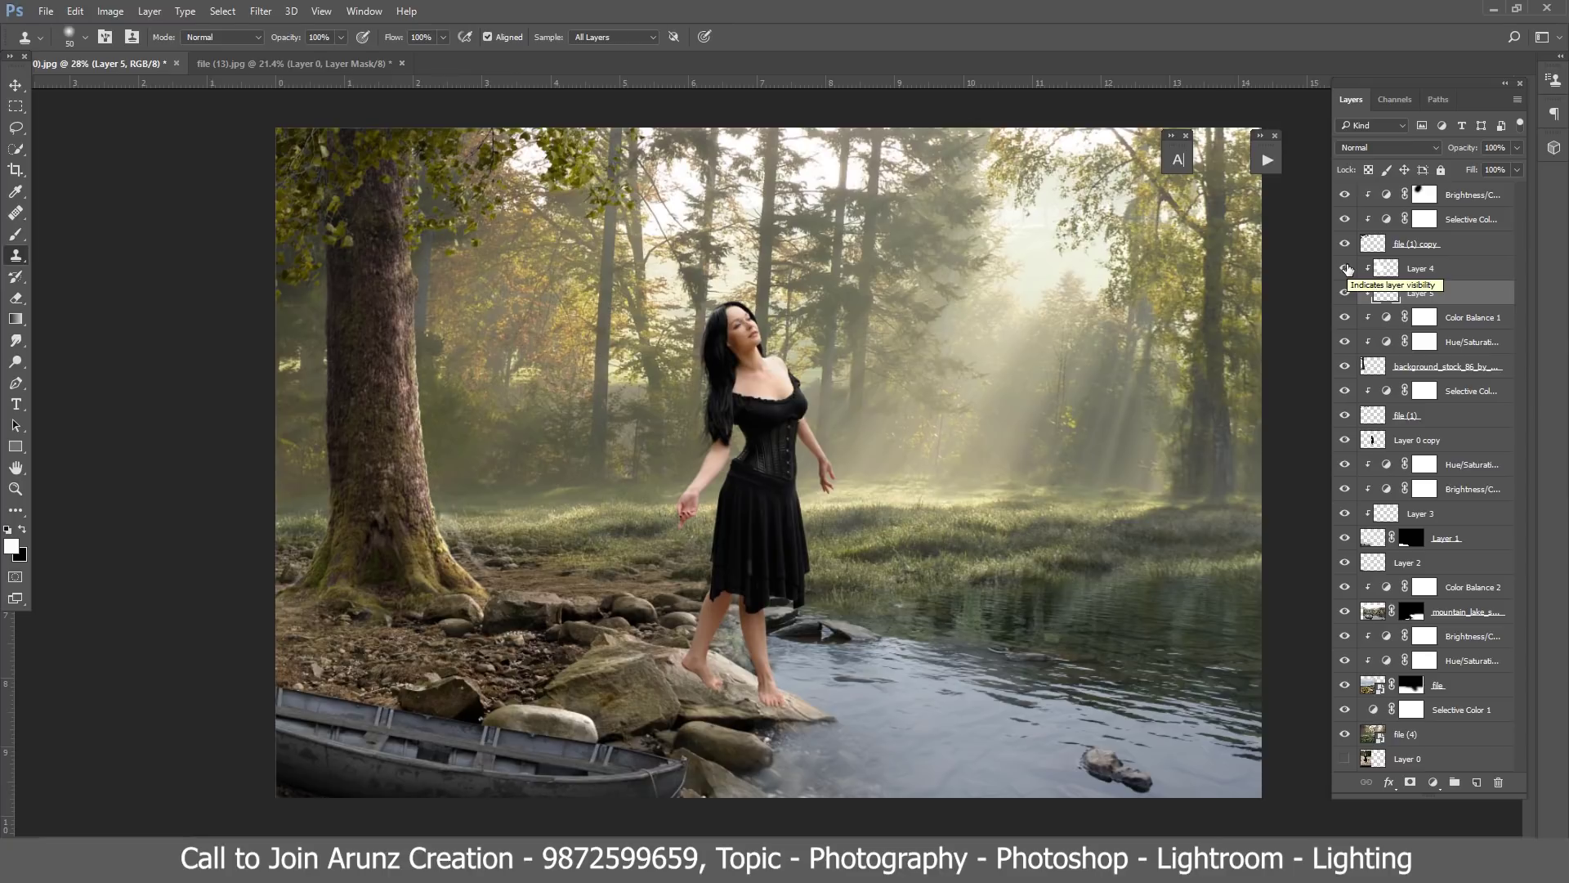
pyautogui.click(1345, 295)
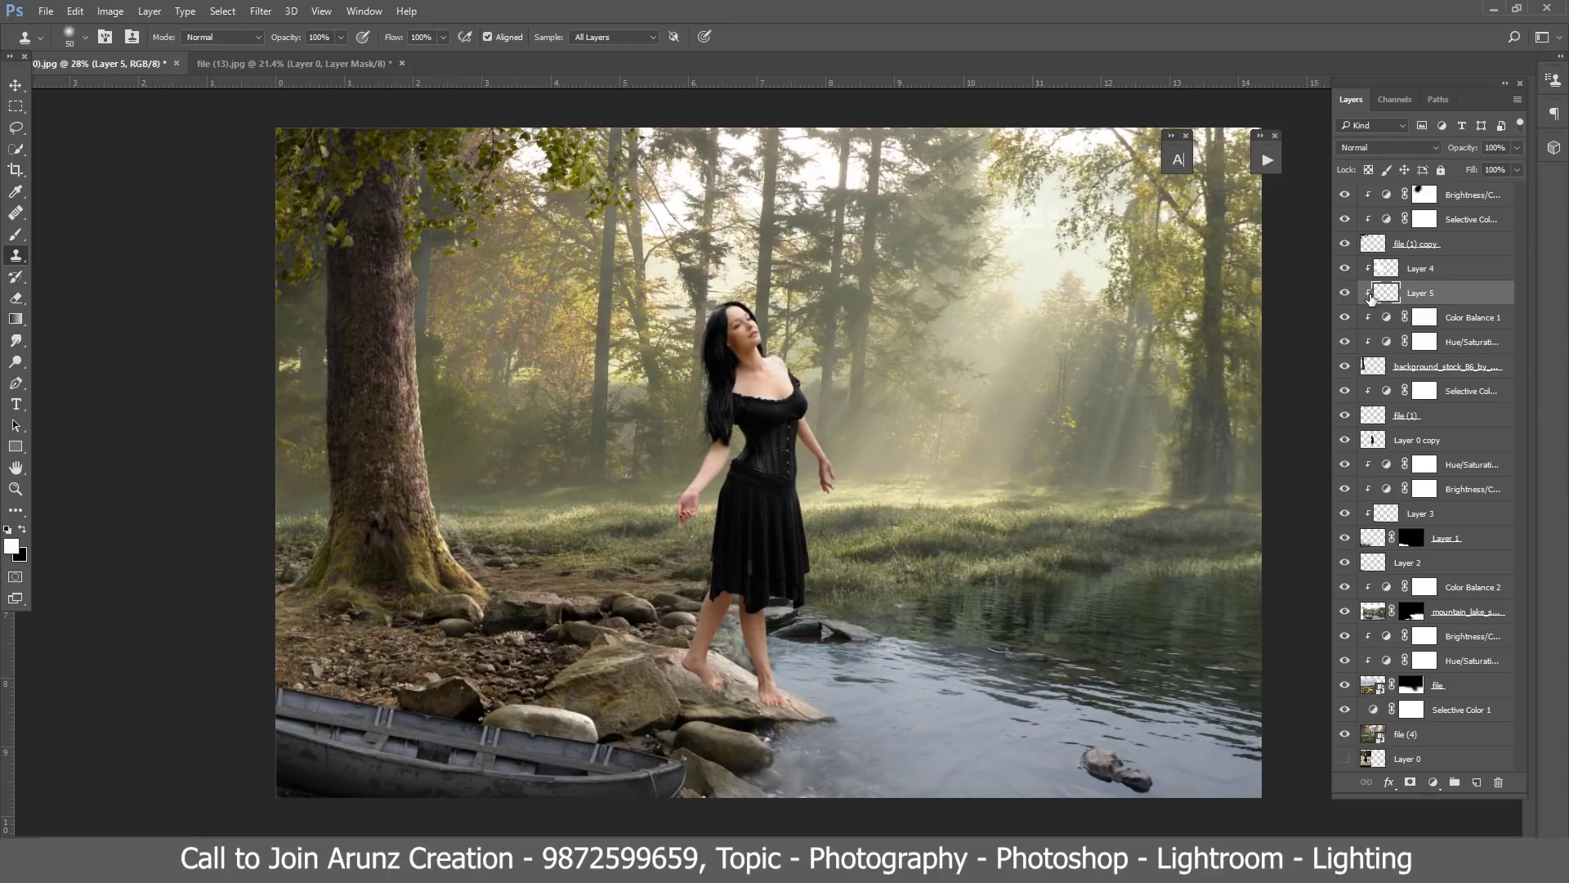
pyautogui.click(16, 235)
pyautogui.click(15, 297)
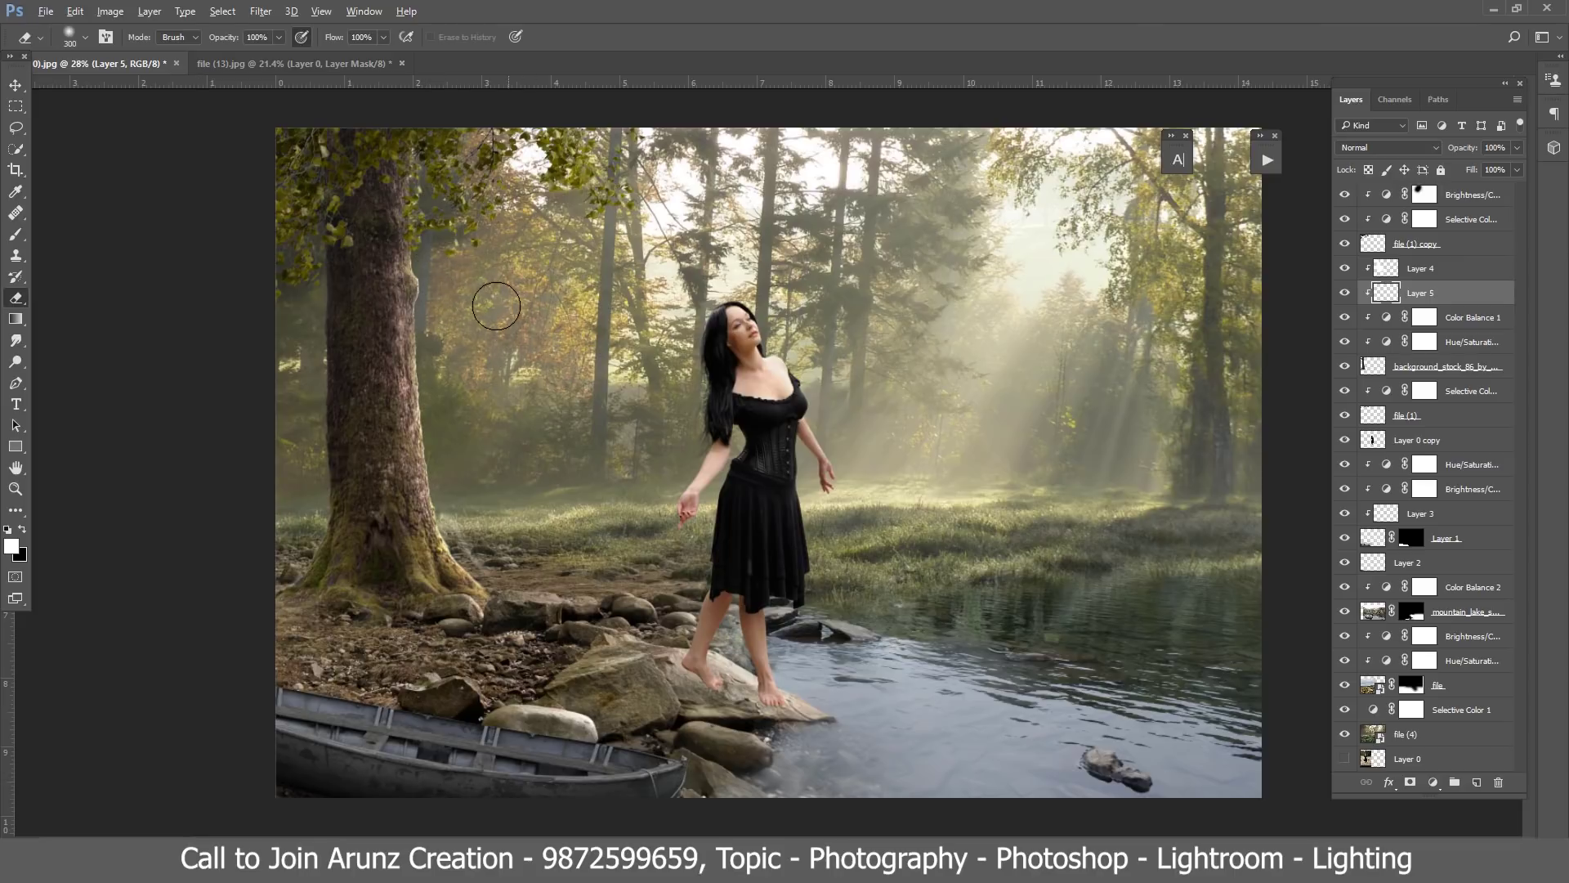
pyautogui.scroll(-1, 494, 311)
pyautogui.scroll(-1, 517, 310)
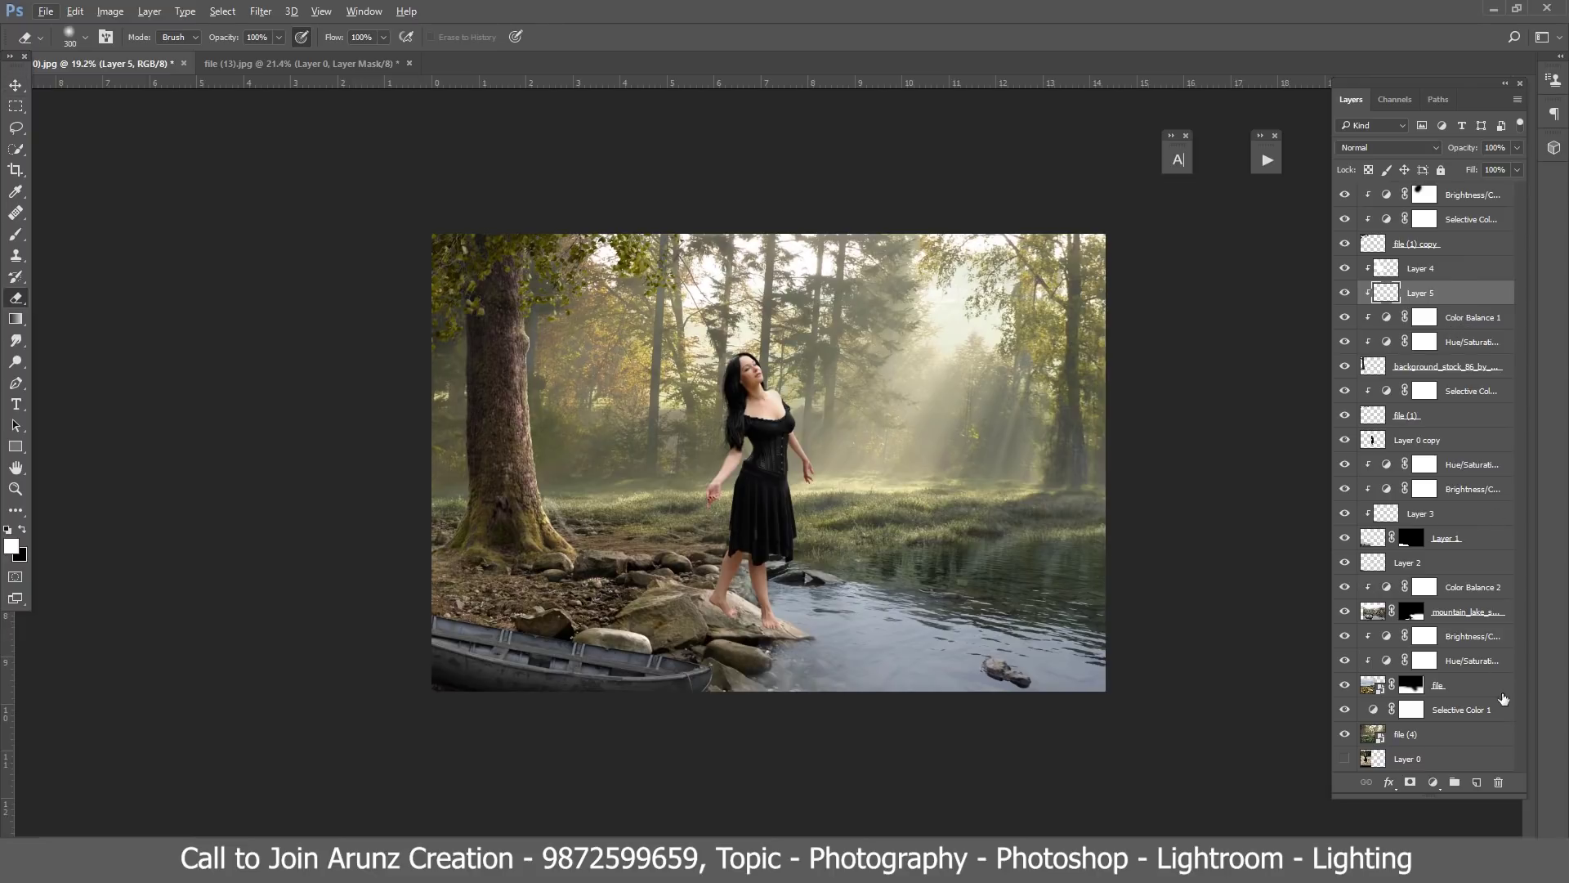
pyautogui.click(1477, 782)
# Step: Add Layer 7 above file (1) copy and set a black/white brush to 35% opacity
pyautogui.click(16, 234)
pyautogui.press('x')
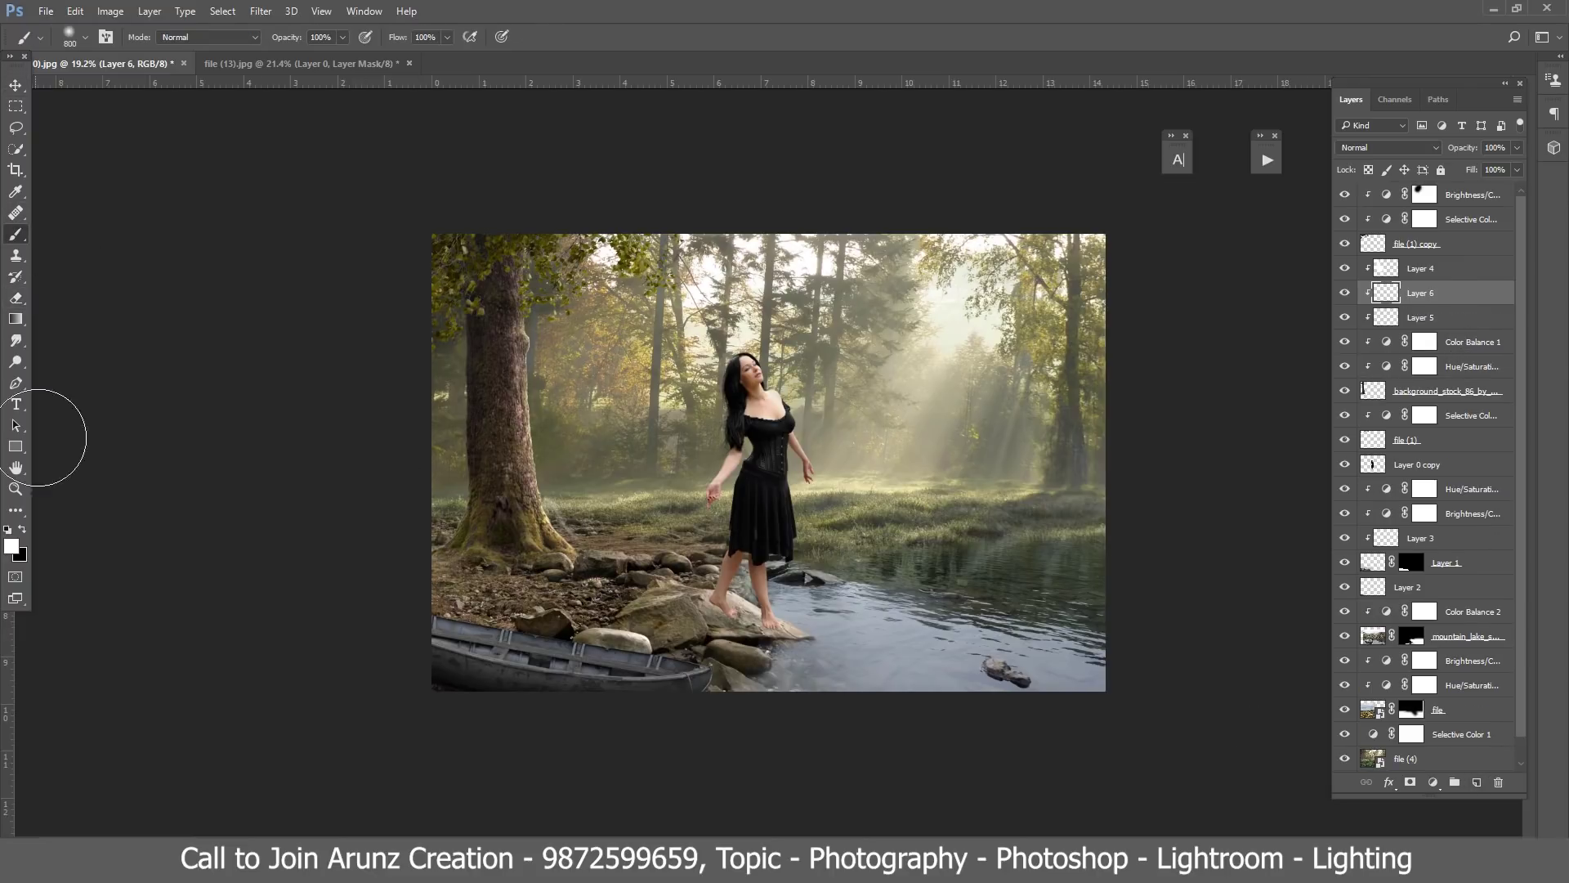
pyautogui.scroll(1, 336, 543)
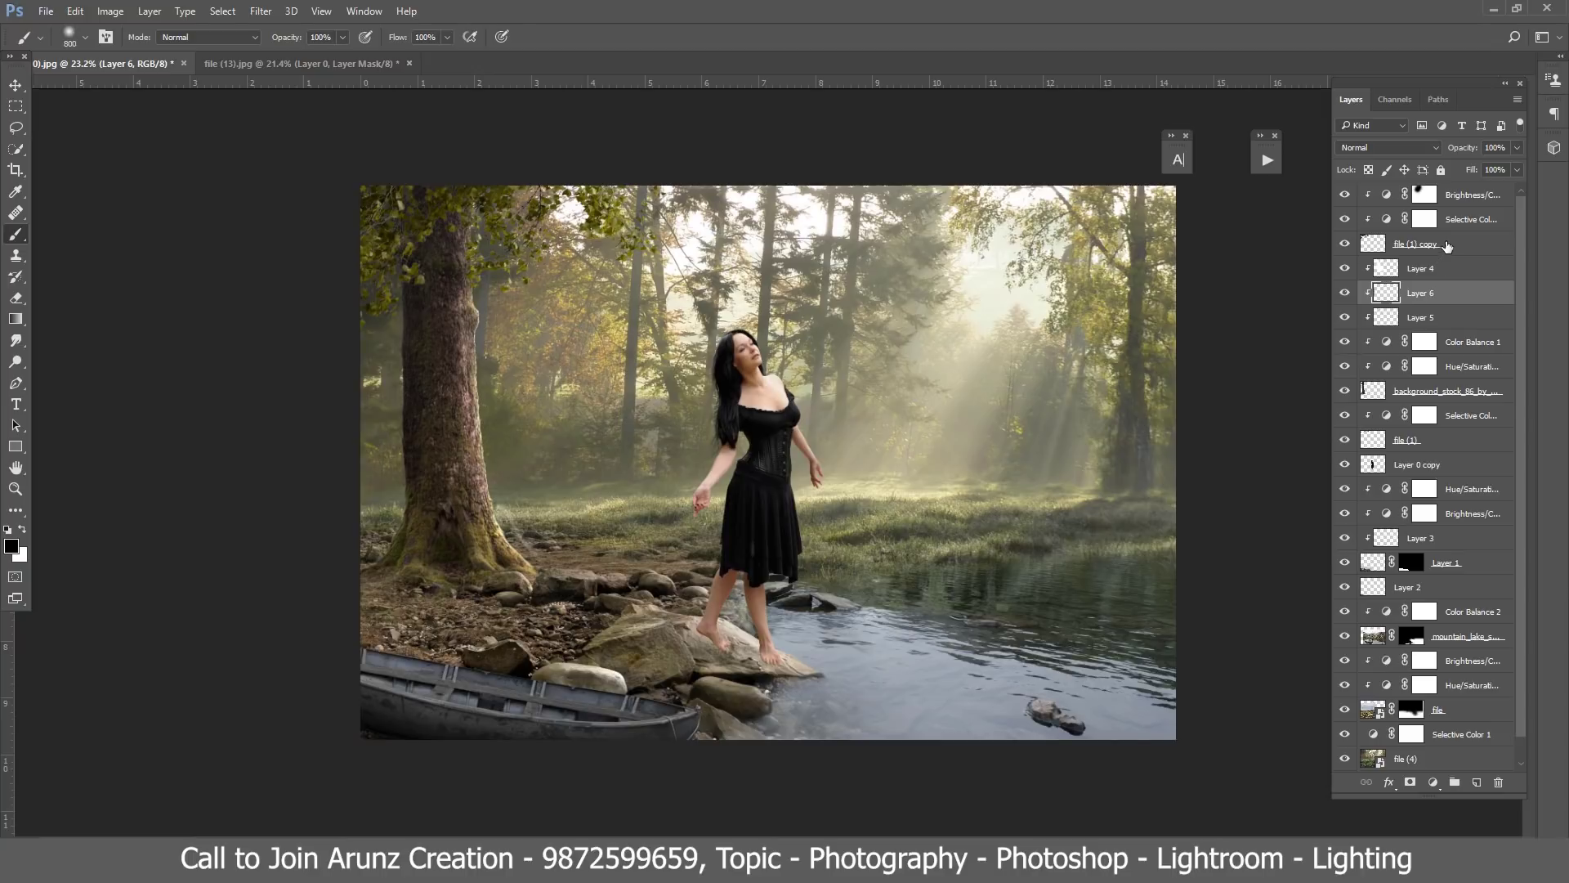
pyautogui.click(1446, 247)
pyautogui.click(1477, 782)
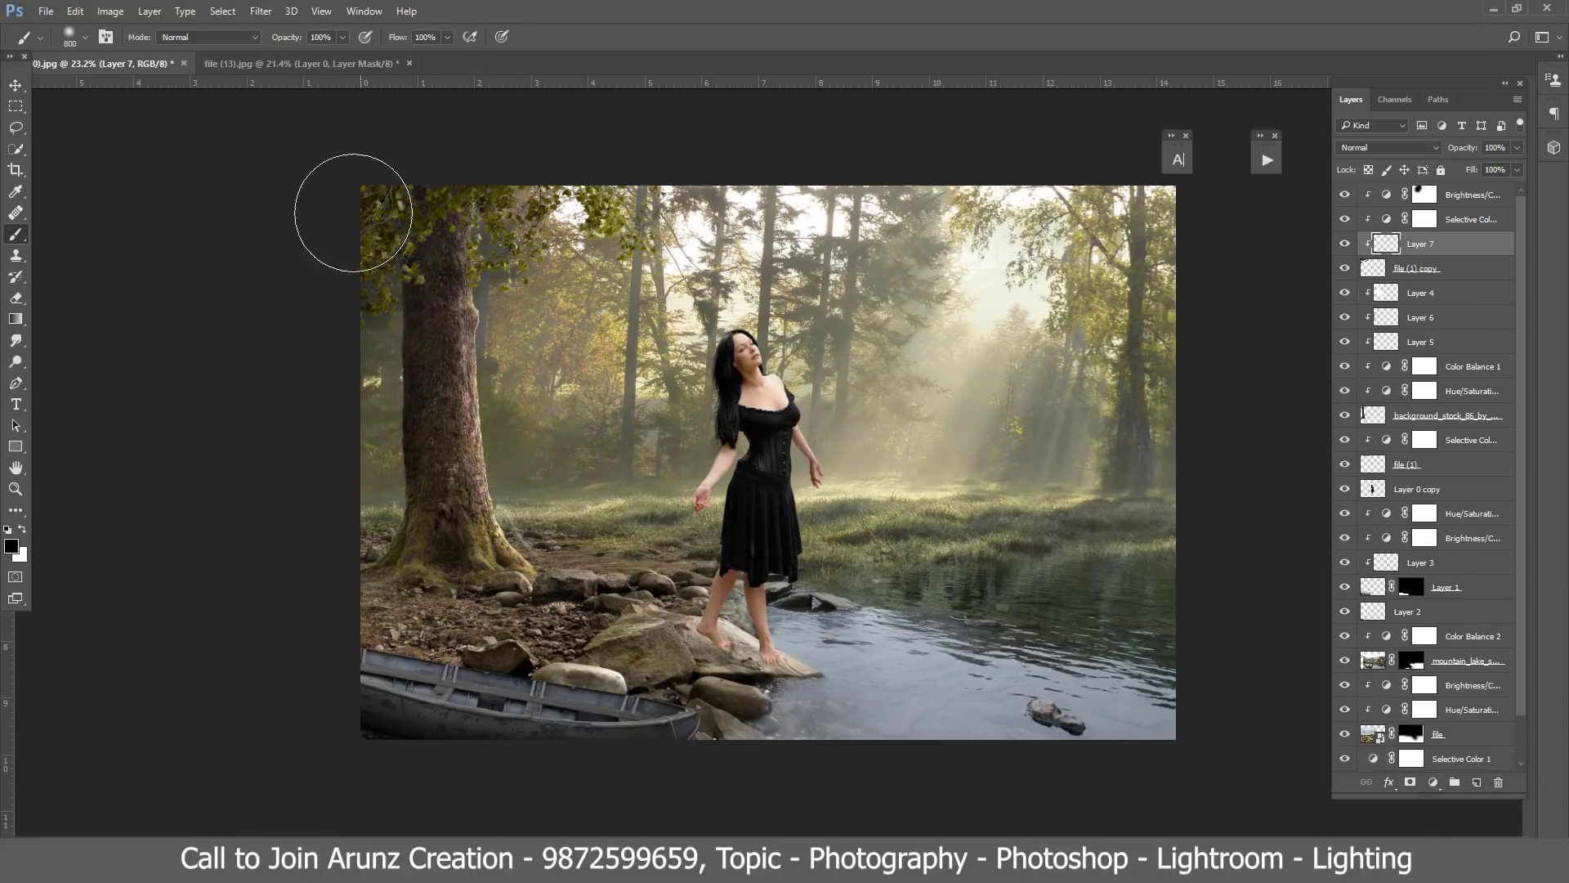
pyautogui.click(342, 37)
pyautogui.moveTo(318, 64); pyautogui.dragTo(294, 59)
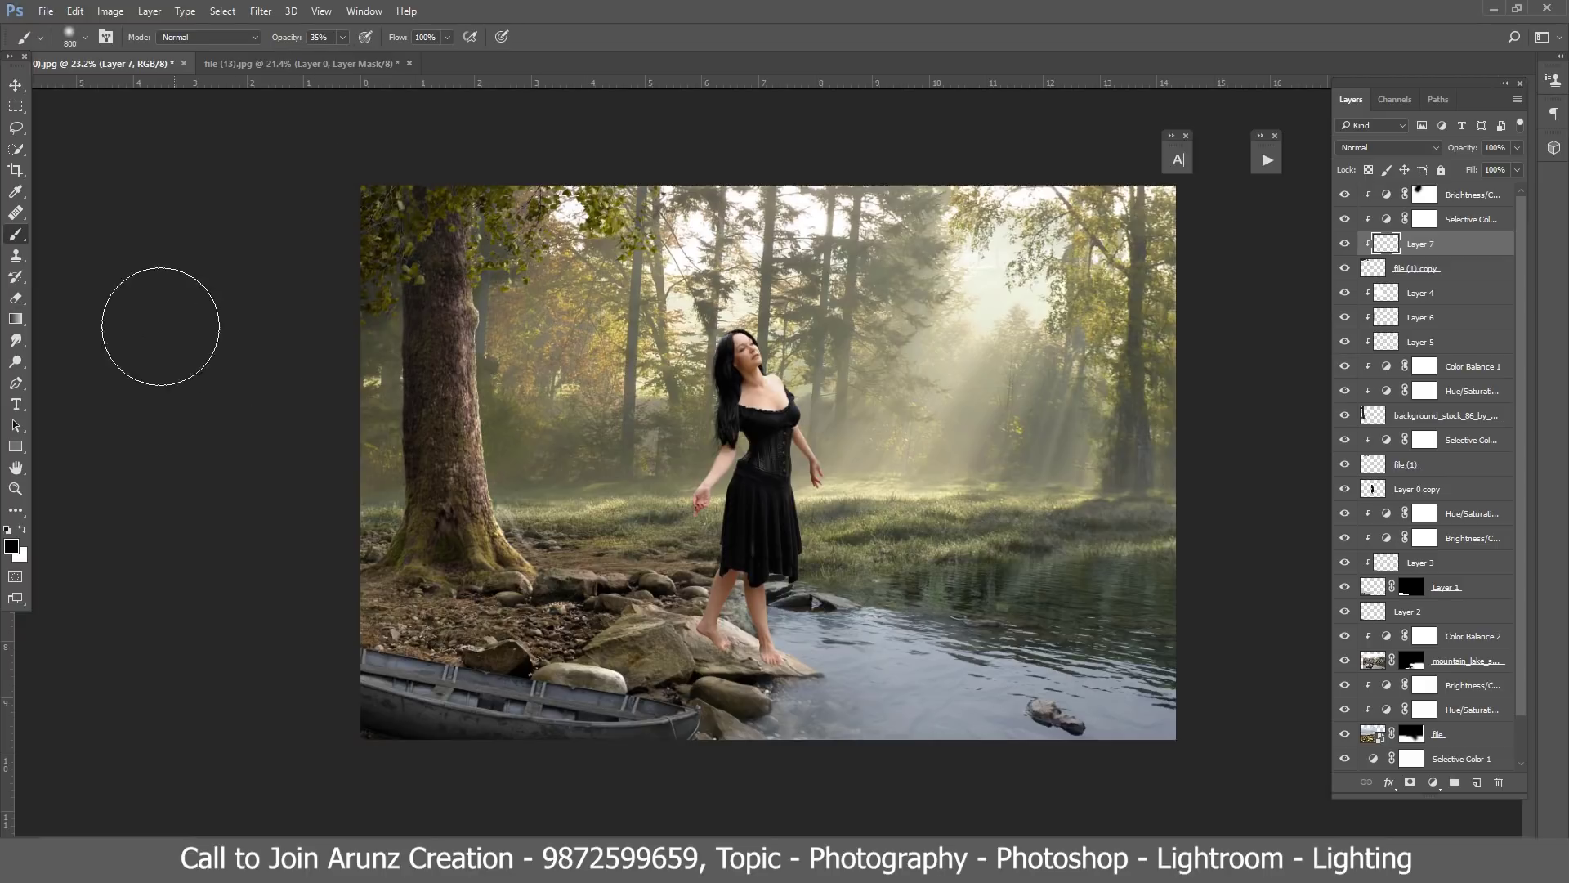
# Step: Select Color Balance 2 through the Move tool's right-click layer list and hide it to compare
pyautogui.click(16, 85)
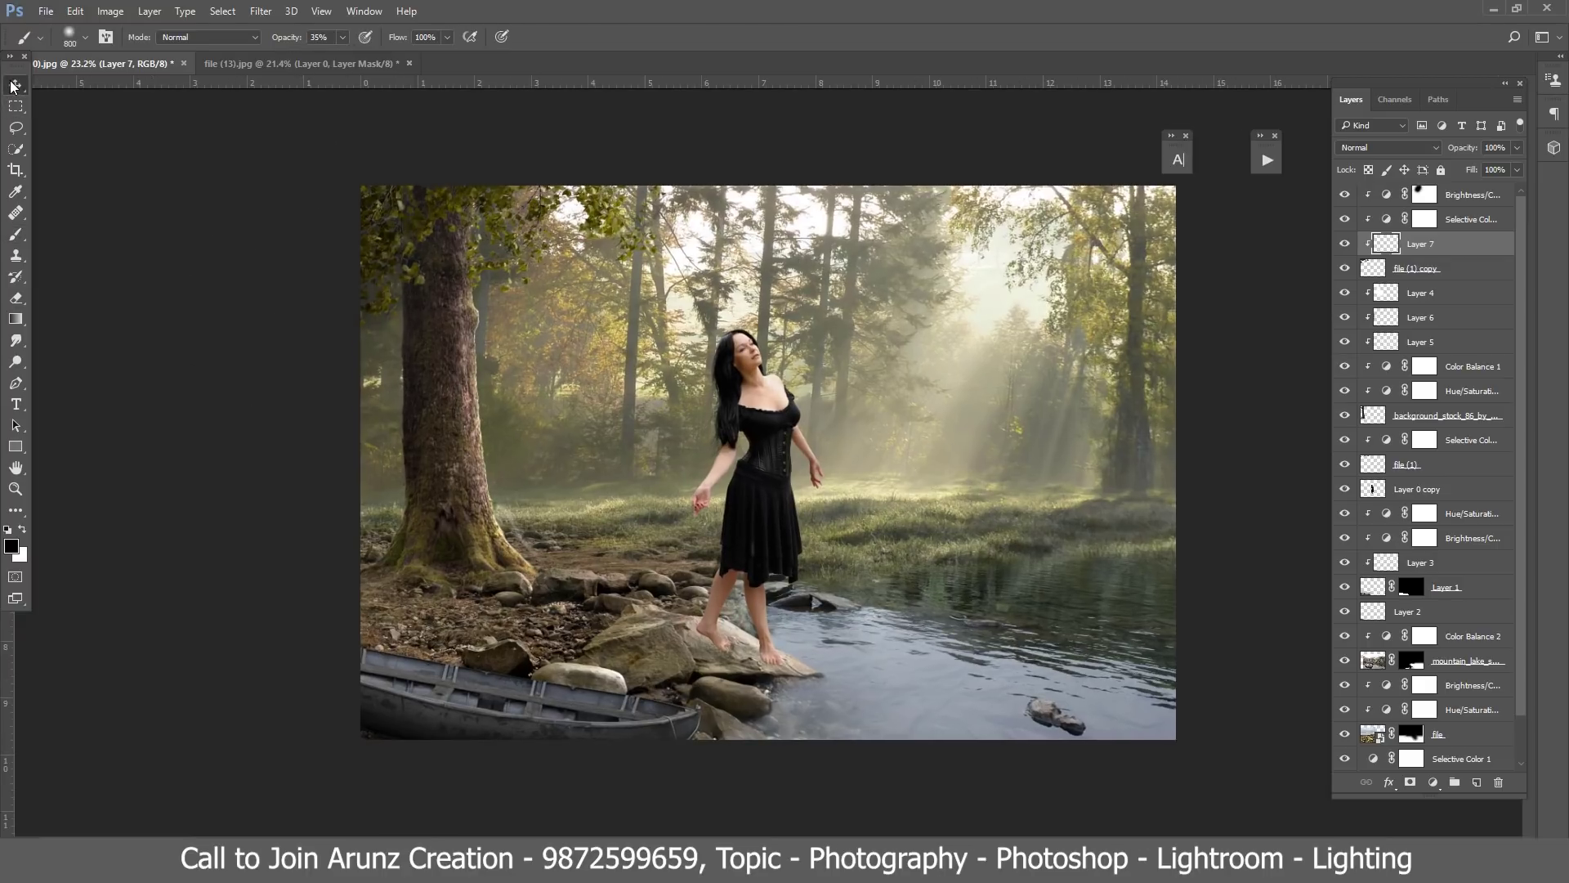
pyautogui.scroll(-2, 972, 556)
pyautogui.scroll(1, 1006, 575)
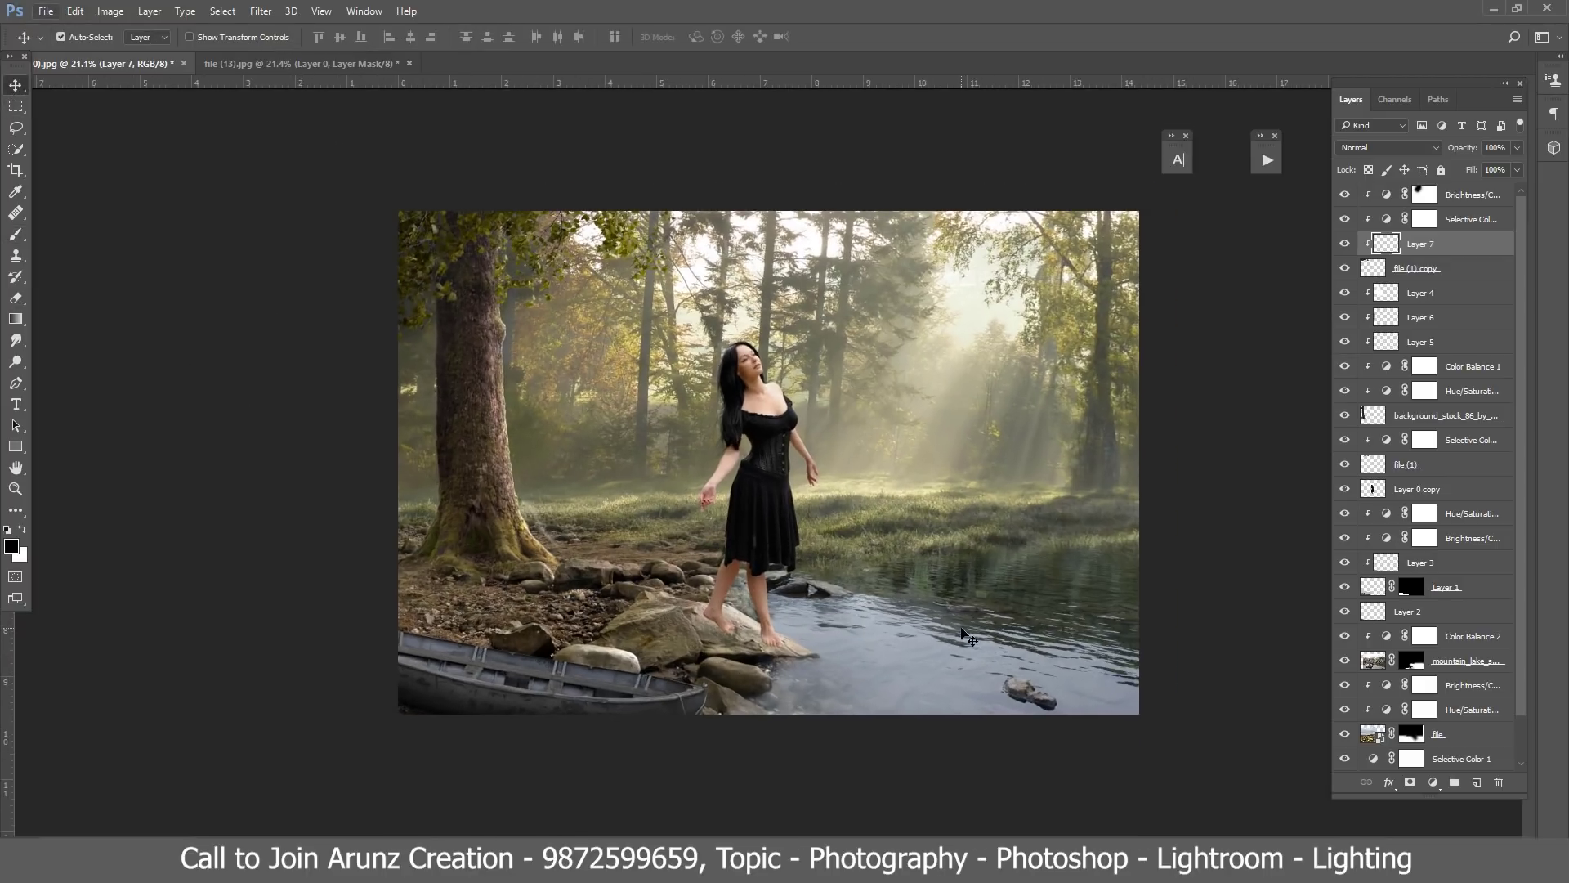
pyautogui.rightClick(963, 631)
pyautogui.click(980, 635)
pyautogui.click(1344, 637)
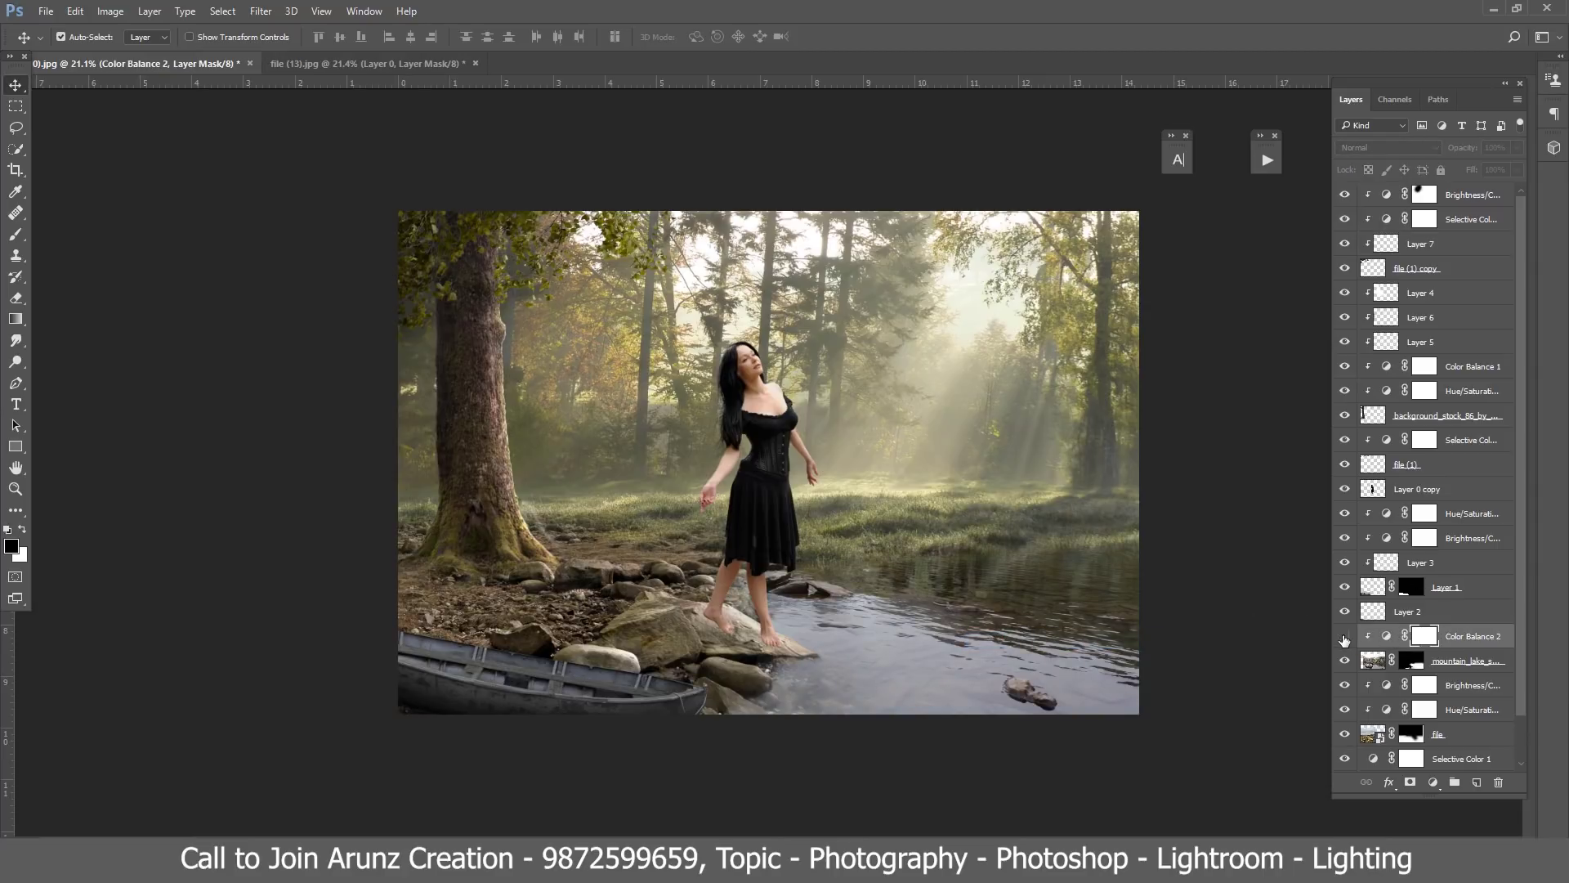
# Step: Show Color Balance 2 again and shift its midtones greener and less blue
pyautogui.click(1344, 637)
pyautogui.doubleClick(1387, 636)
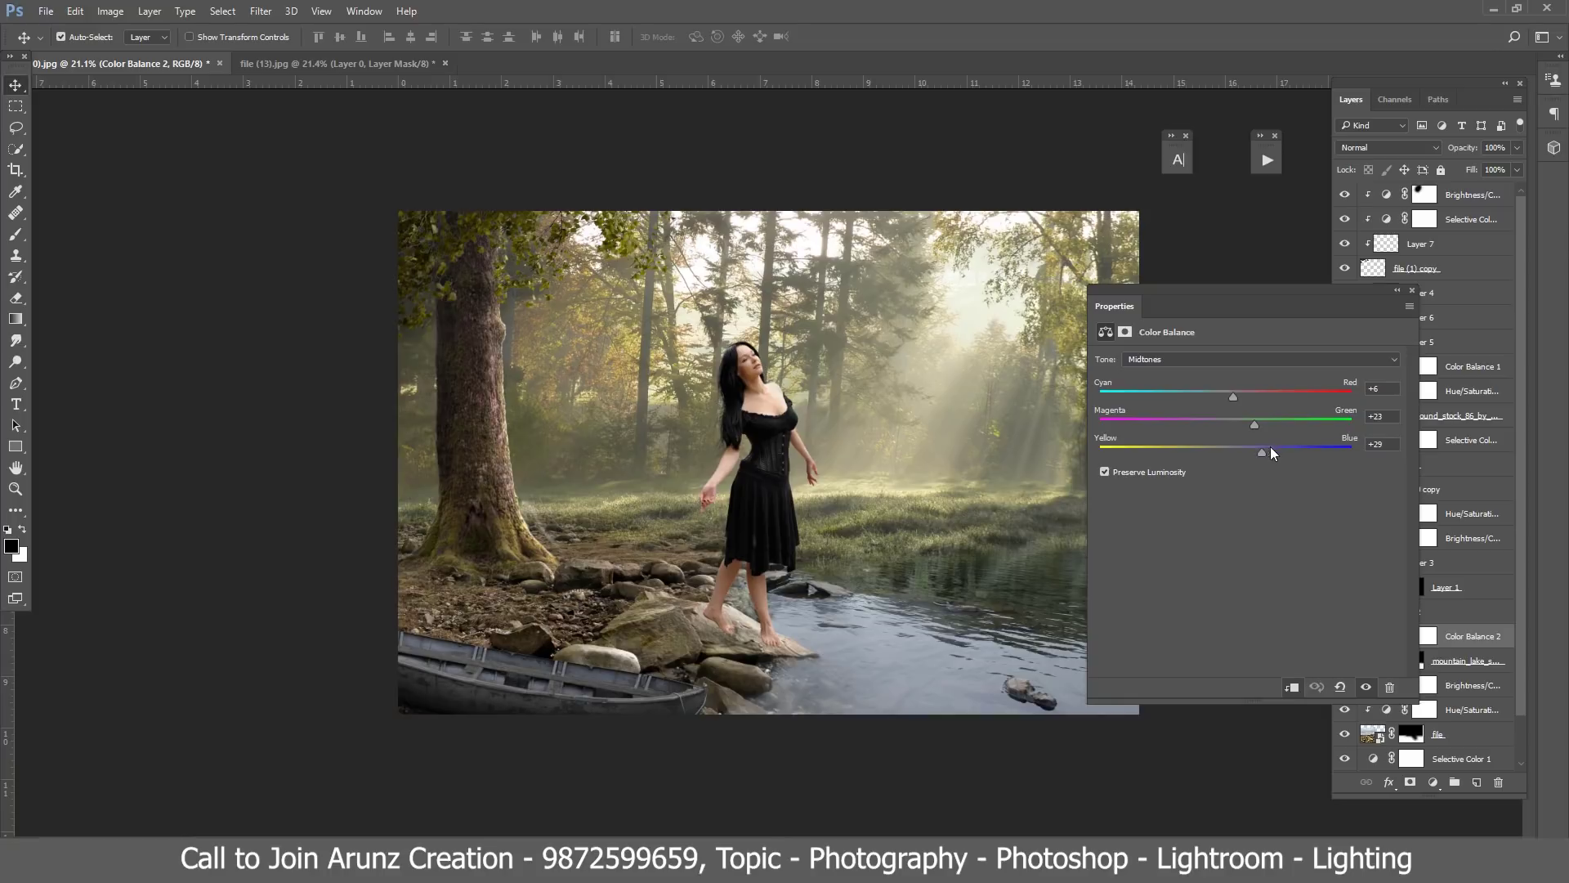
pyautogui.moveTo(1272, 453)
pyautogui.mouseDown()
pyautogui.moveTo(1299, 453)
pyautogui.moveTo(1237, 452)
pyautogui.moveTo(1272, 402)
pyautogui.mouseUp()
pyautogui.click(1278, 423)
pyautogui.click(1411, 290)
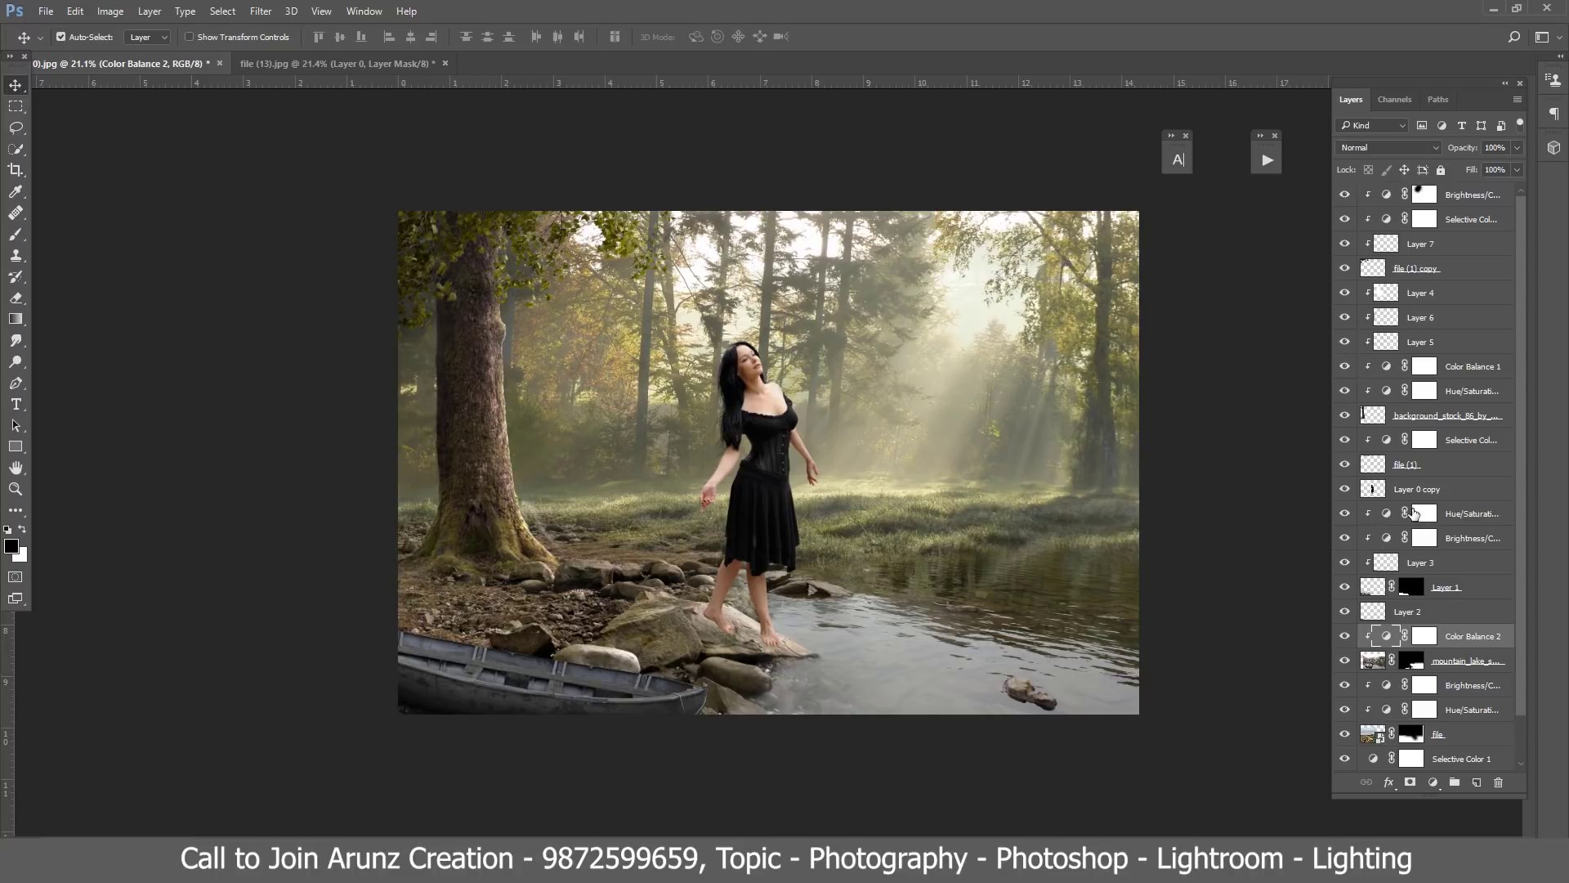
# Step: Raise Brightness/Contrast 2 brightness from -46 to -39
pyautogui.scroll(-1, 1409, 621)
pyautogui.scroll(-1, 1408, 609)
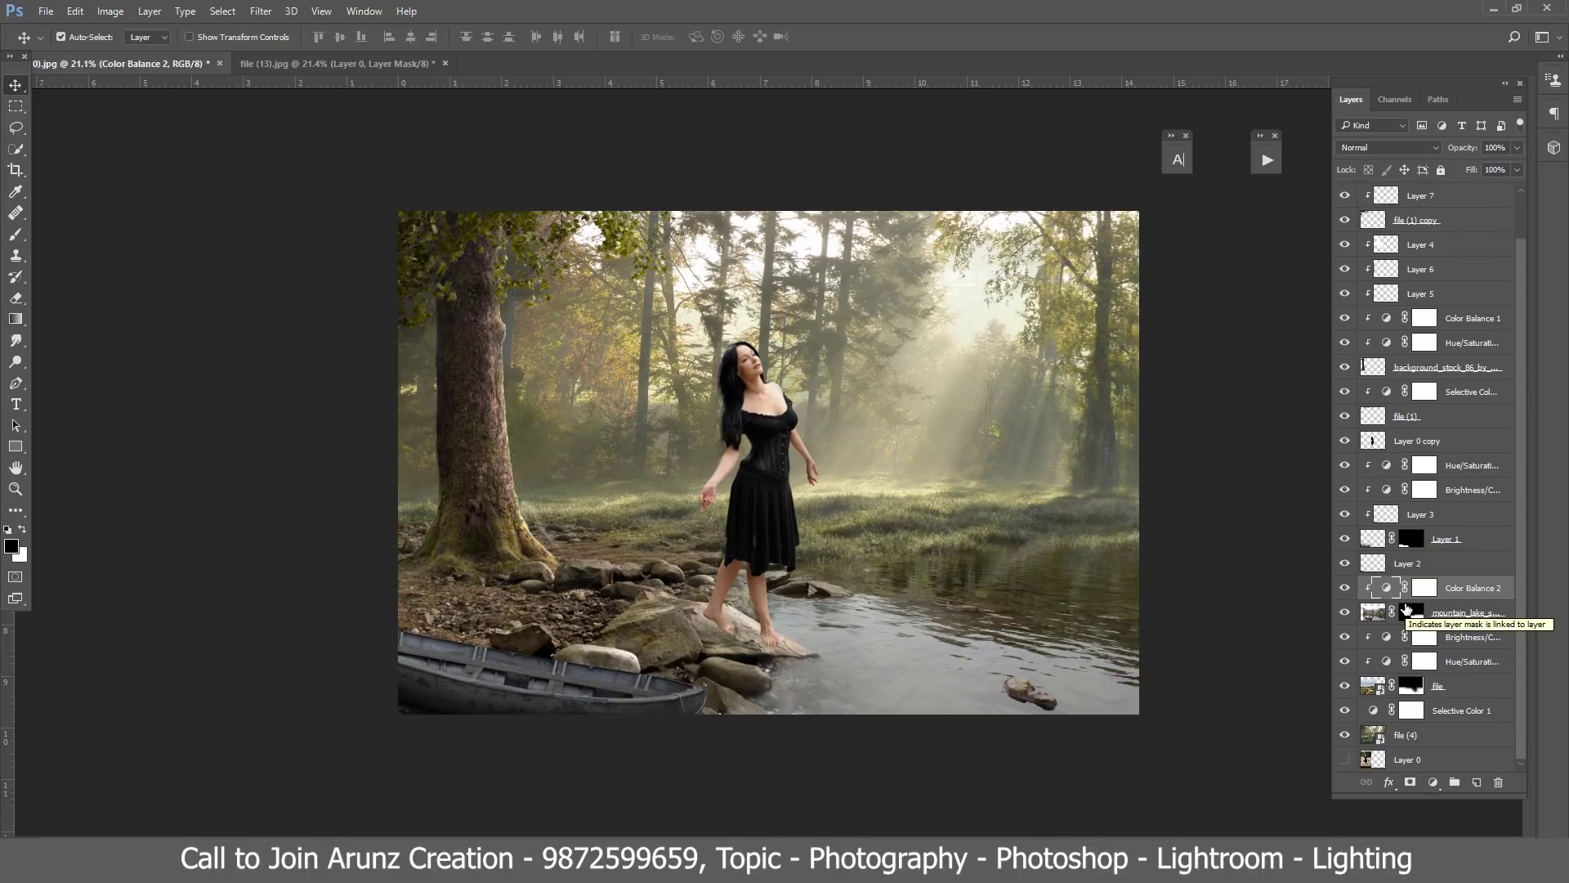
pyautogui.scroll(2, 1404, 429)
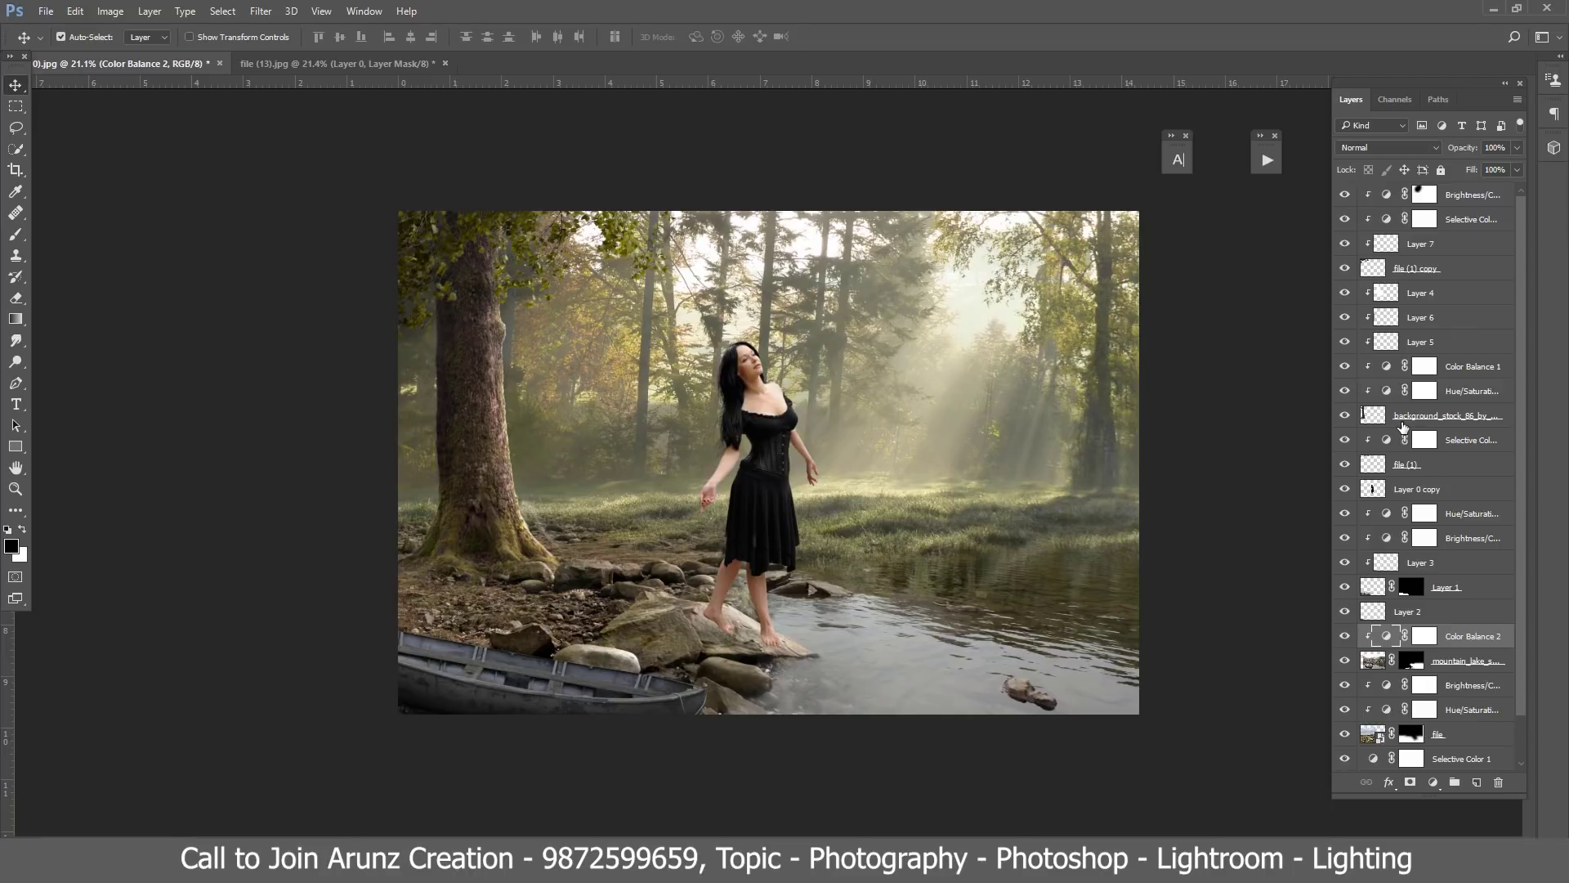
pyautogui.scroll(-2, 1402, 427)
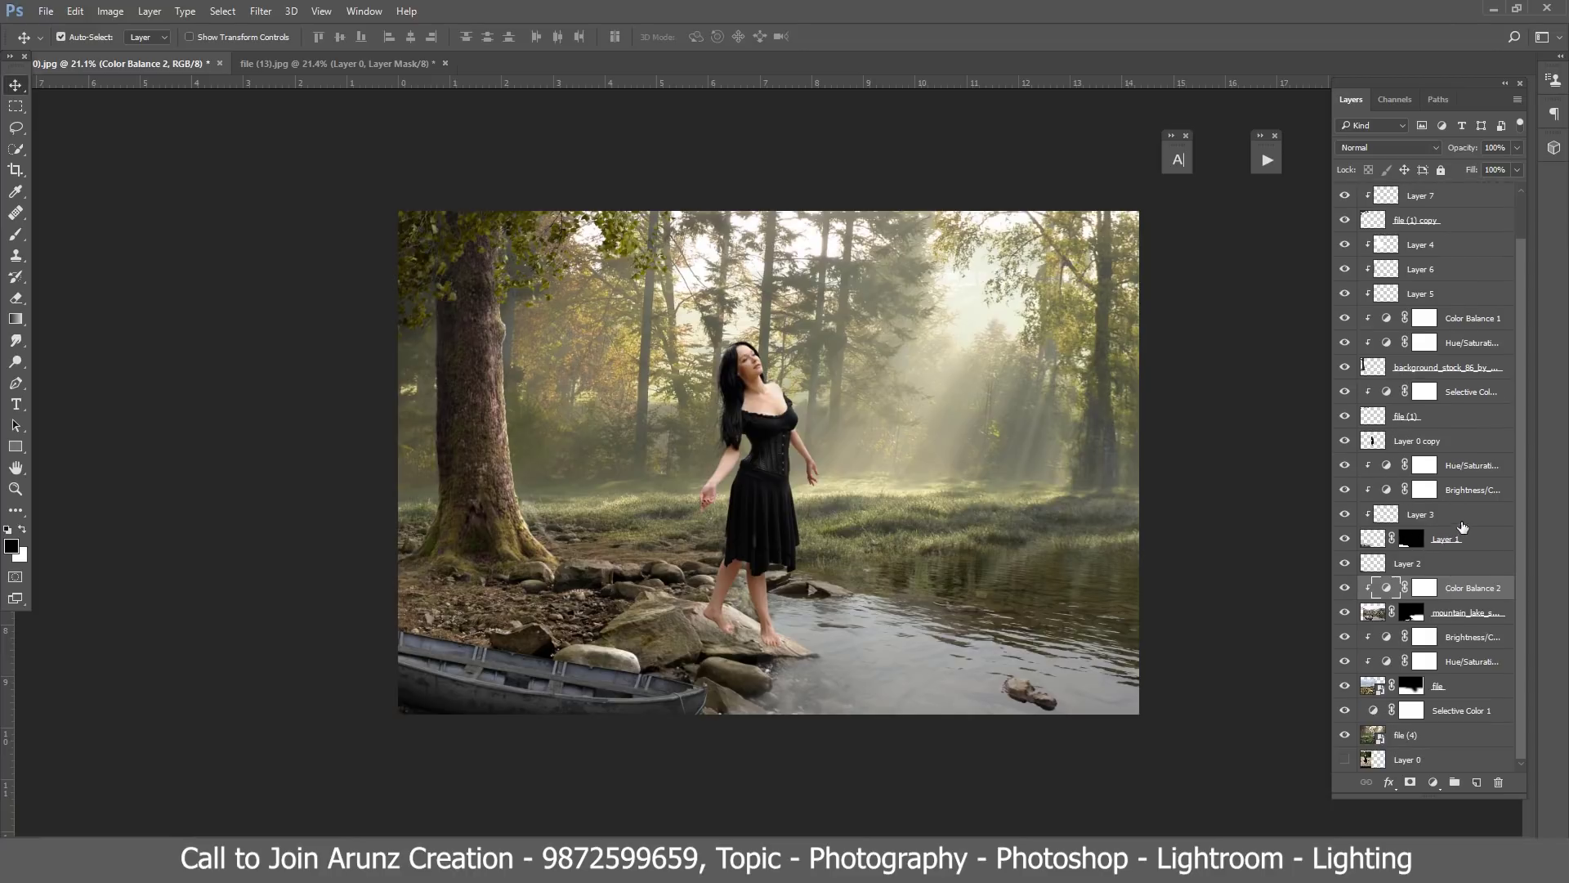
pyautogui.doubleClick(1398, 491)
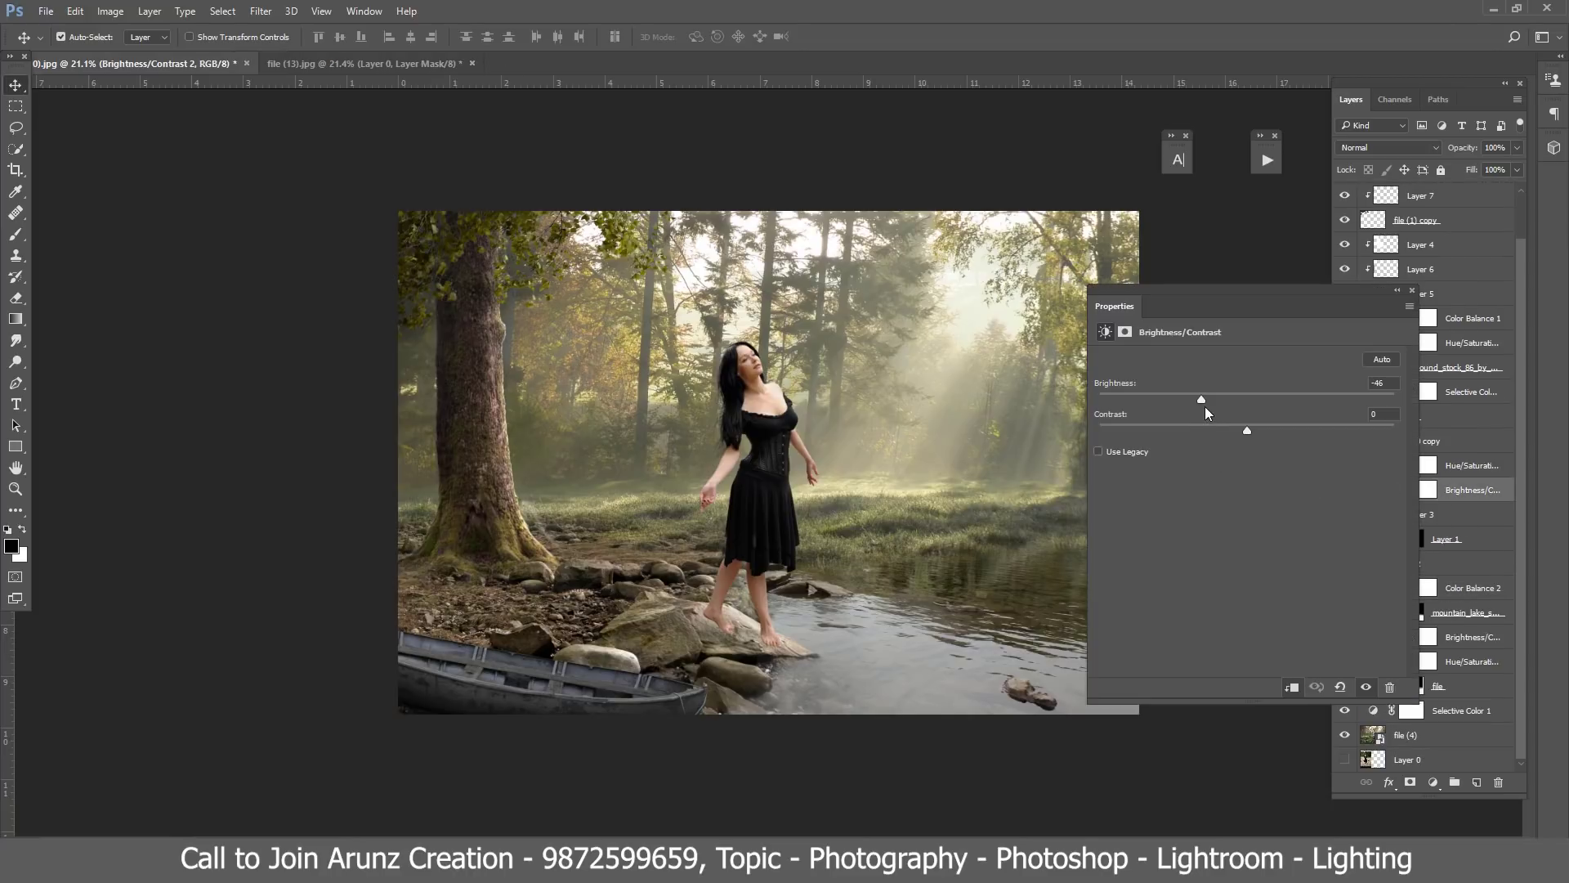
pyautogui.moveTo(1204, 400); pyautogui.dragTo(1209, 396)
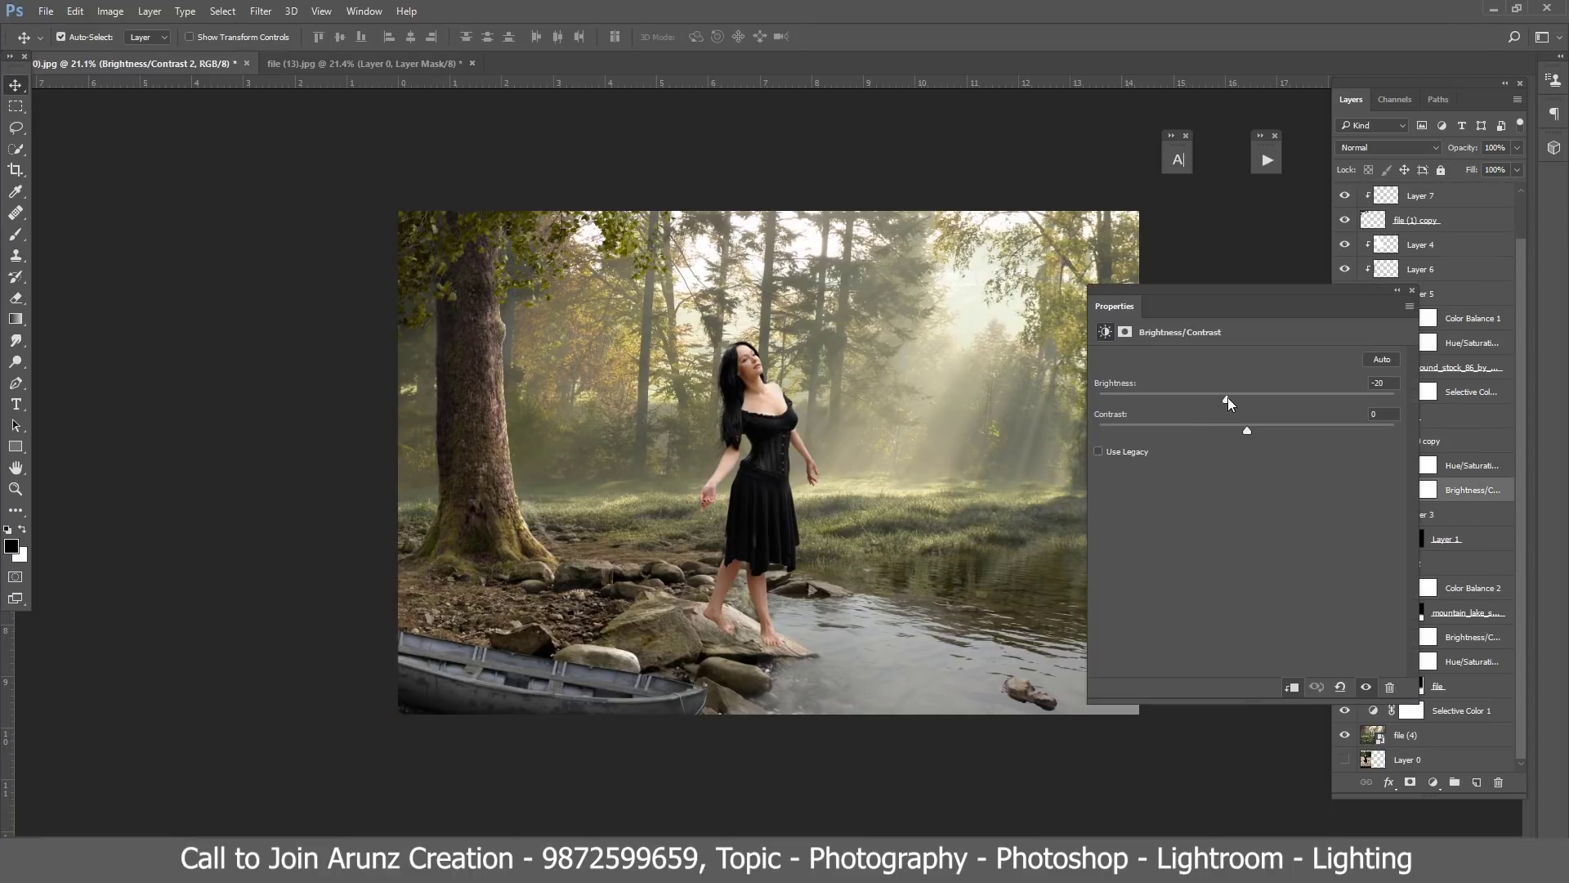
pyautogui.click(1413, 292)
# Step: Shift Hue/Saturation 3's hue to -28
pyautogui.doubleClick(1386, 465)
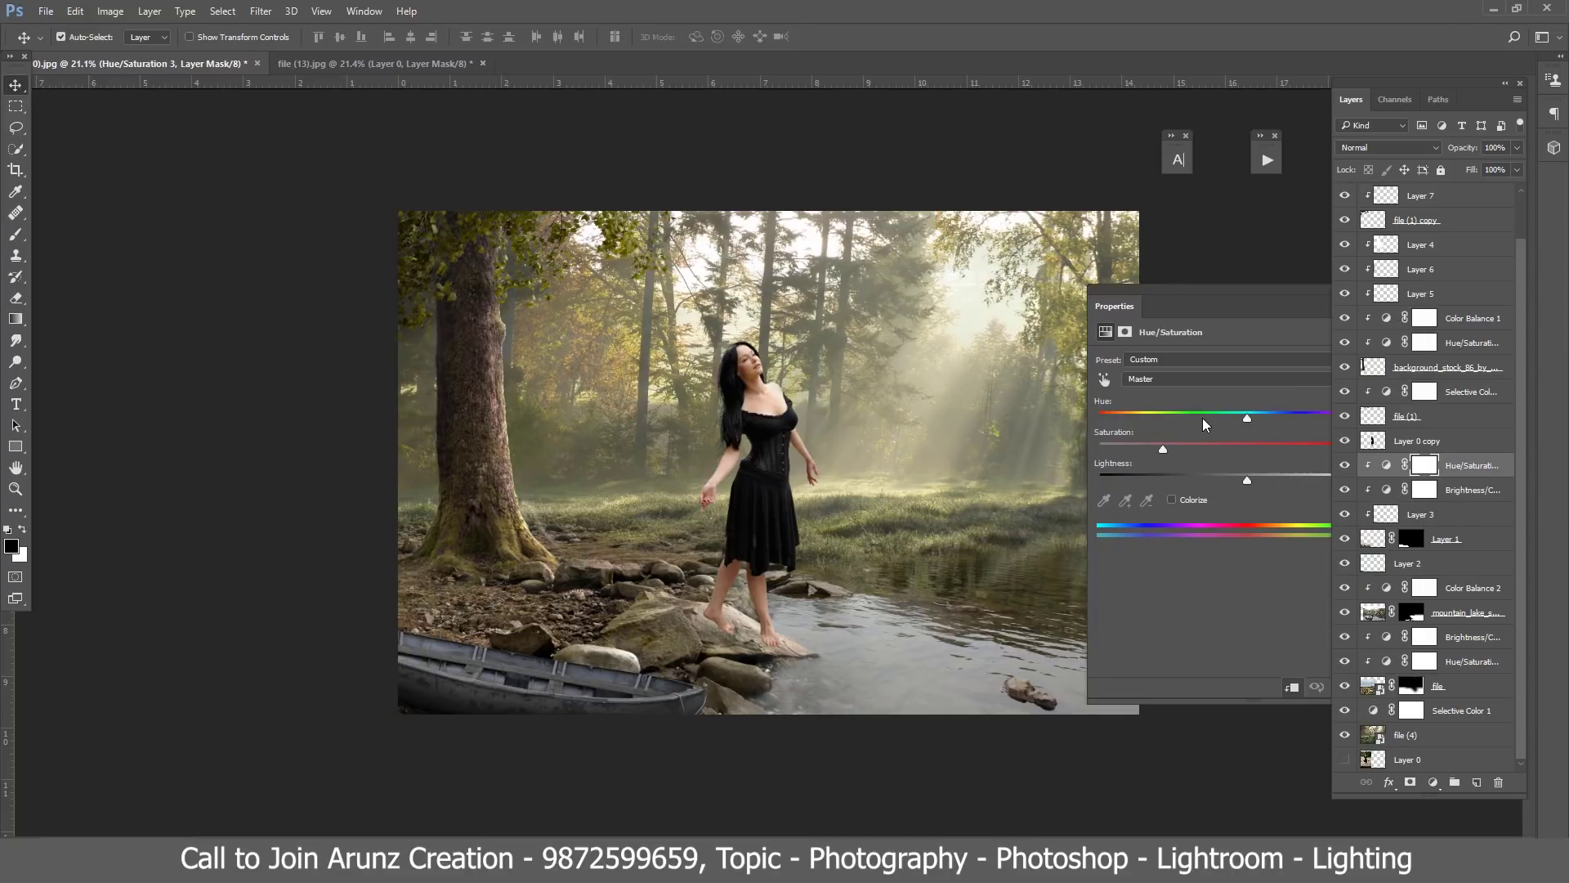
pyautogui.moveTo(1258, 415)
pyautogui.mouseDown()
pyautogui.moveTo(1213, 413)
pyautogui.moveTo(1277, 414)
pyautogui.moveTo(1189, 415)
pyautogui.moveTo(1223, 423)
pyautogui.mouseUp()
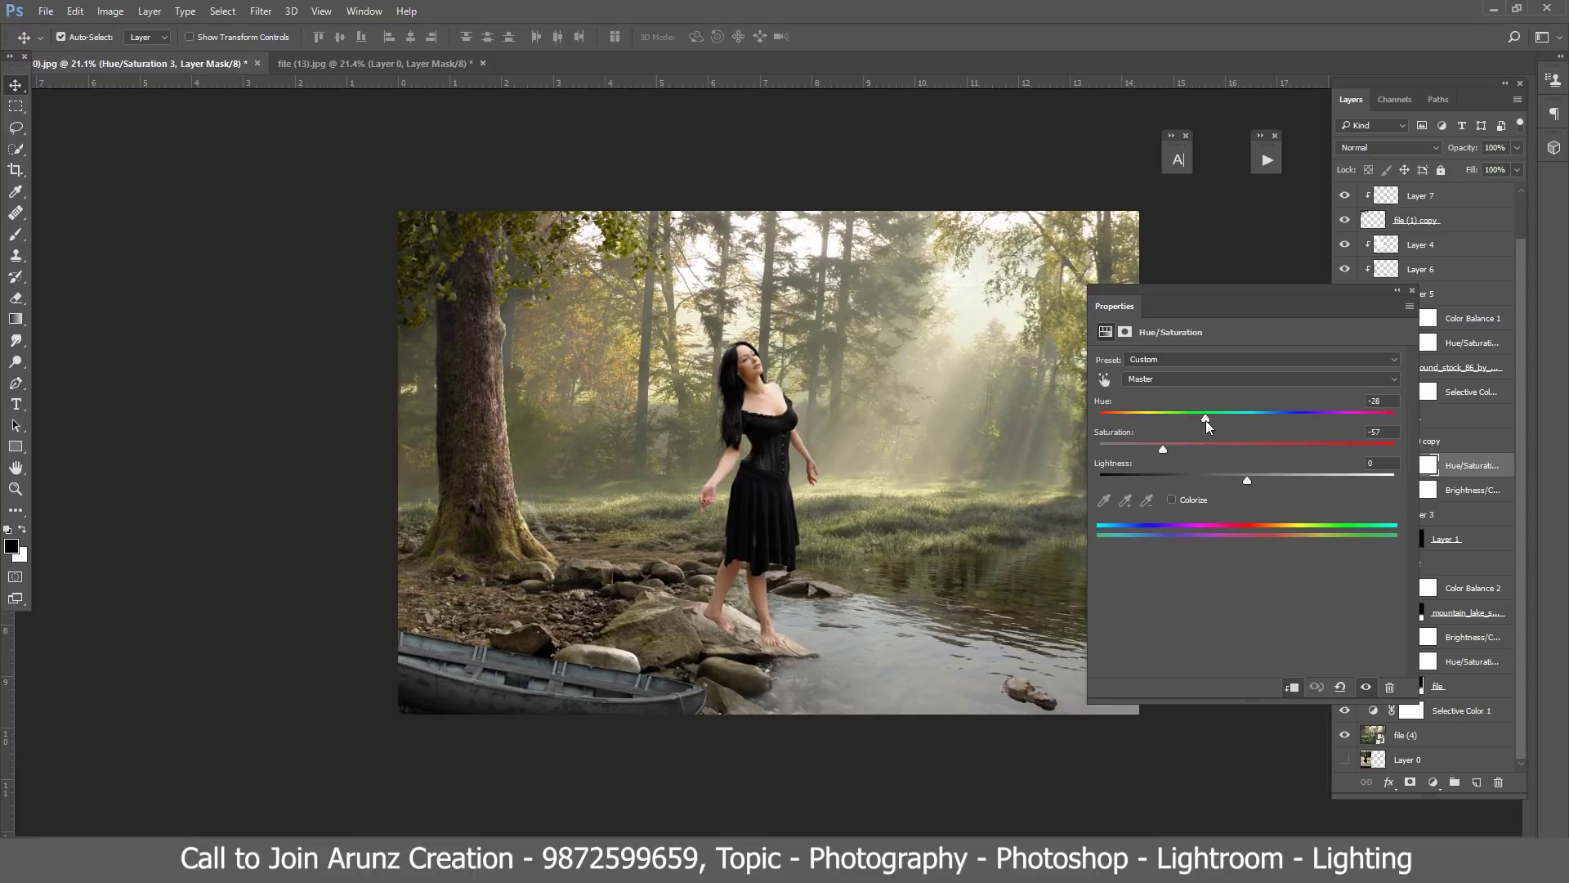
pyautogui.click(1412, 291)
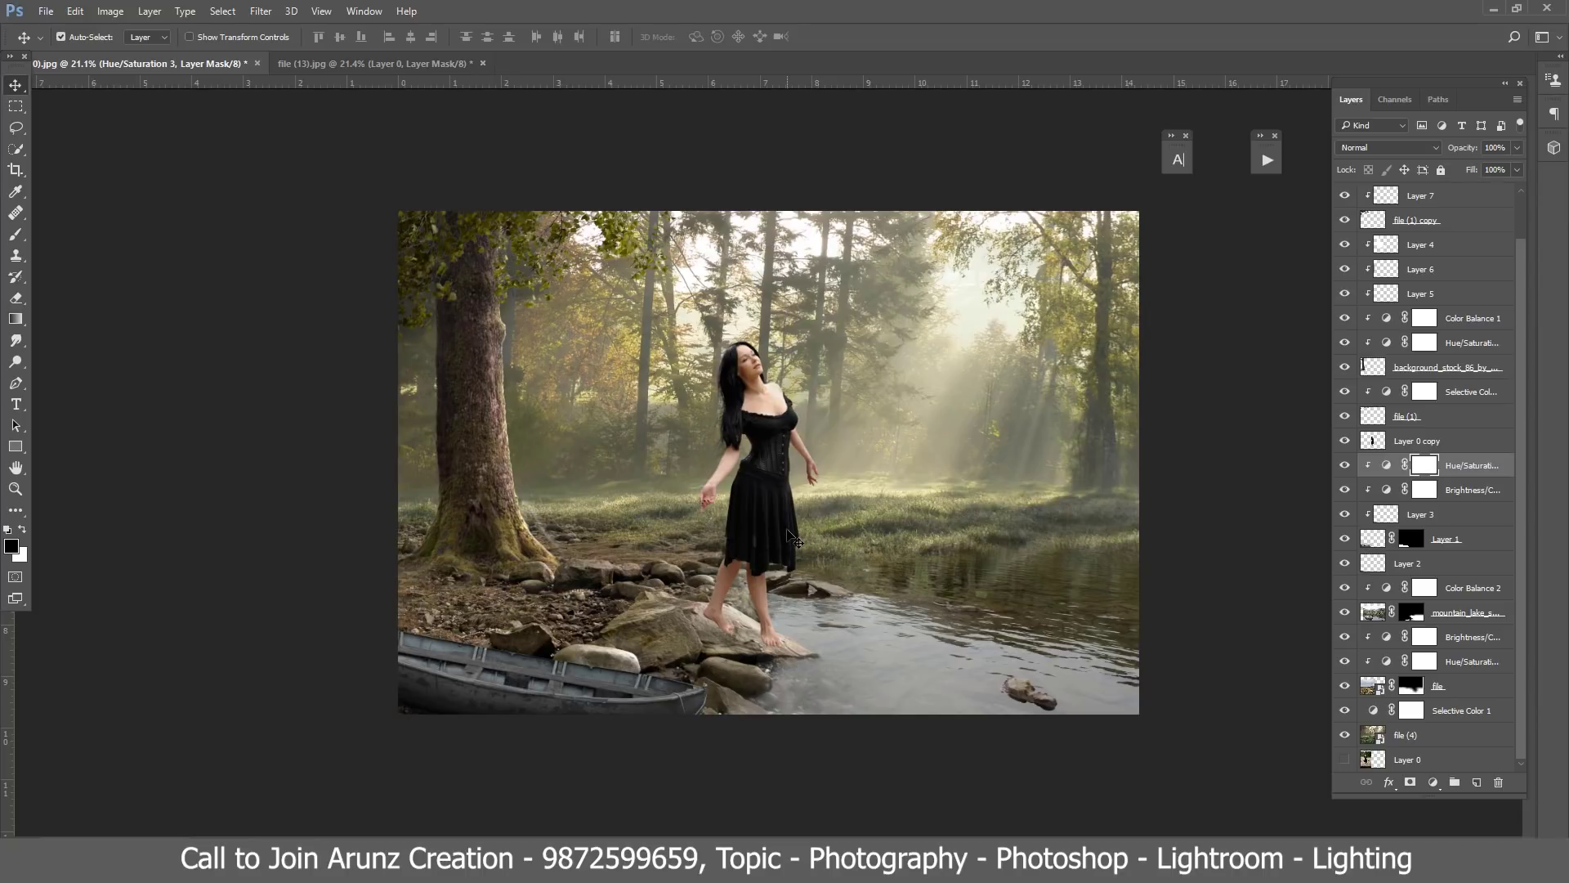
pyautogui.scroll(-2, 792, 539)
pyautogui.scroll(2, 791, 572)
pyautogui.scroll(3, 791, 670)
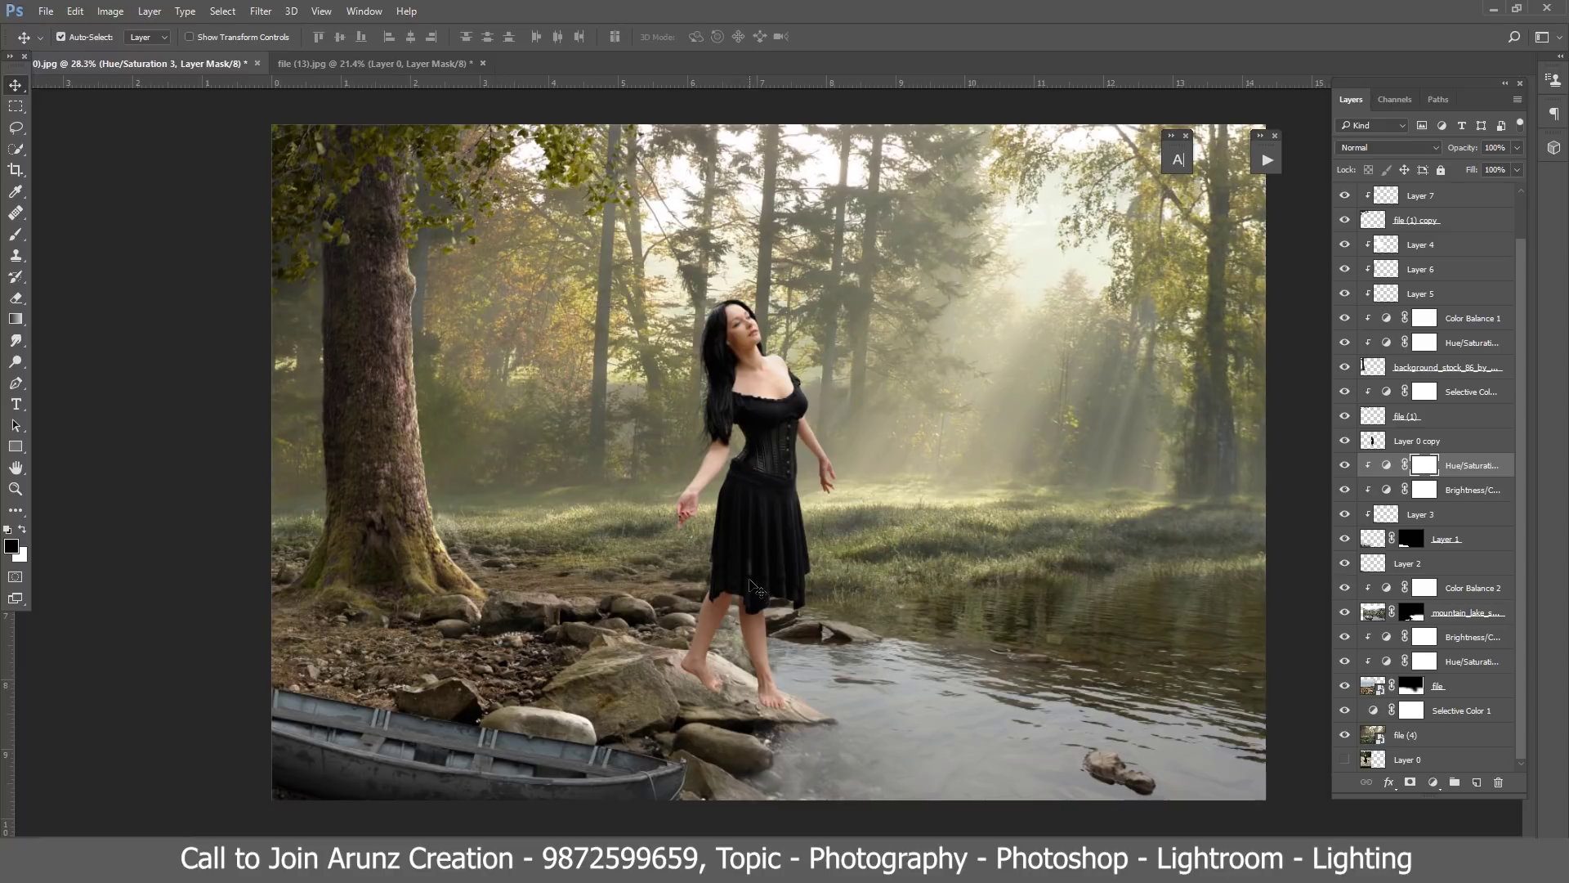
pyautogui.scroll(3, 413, 605)
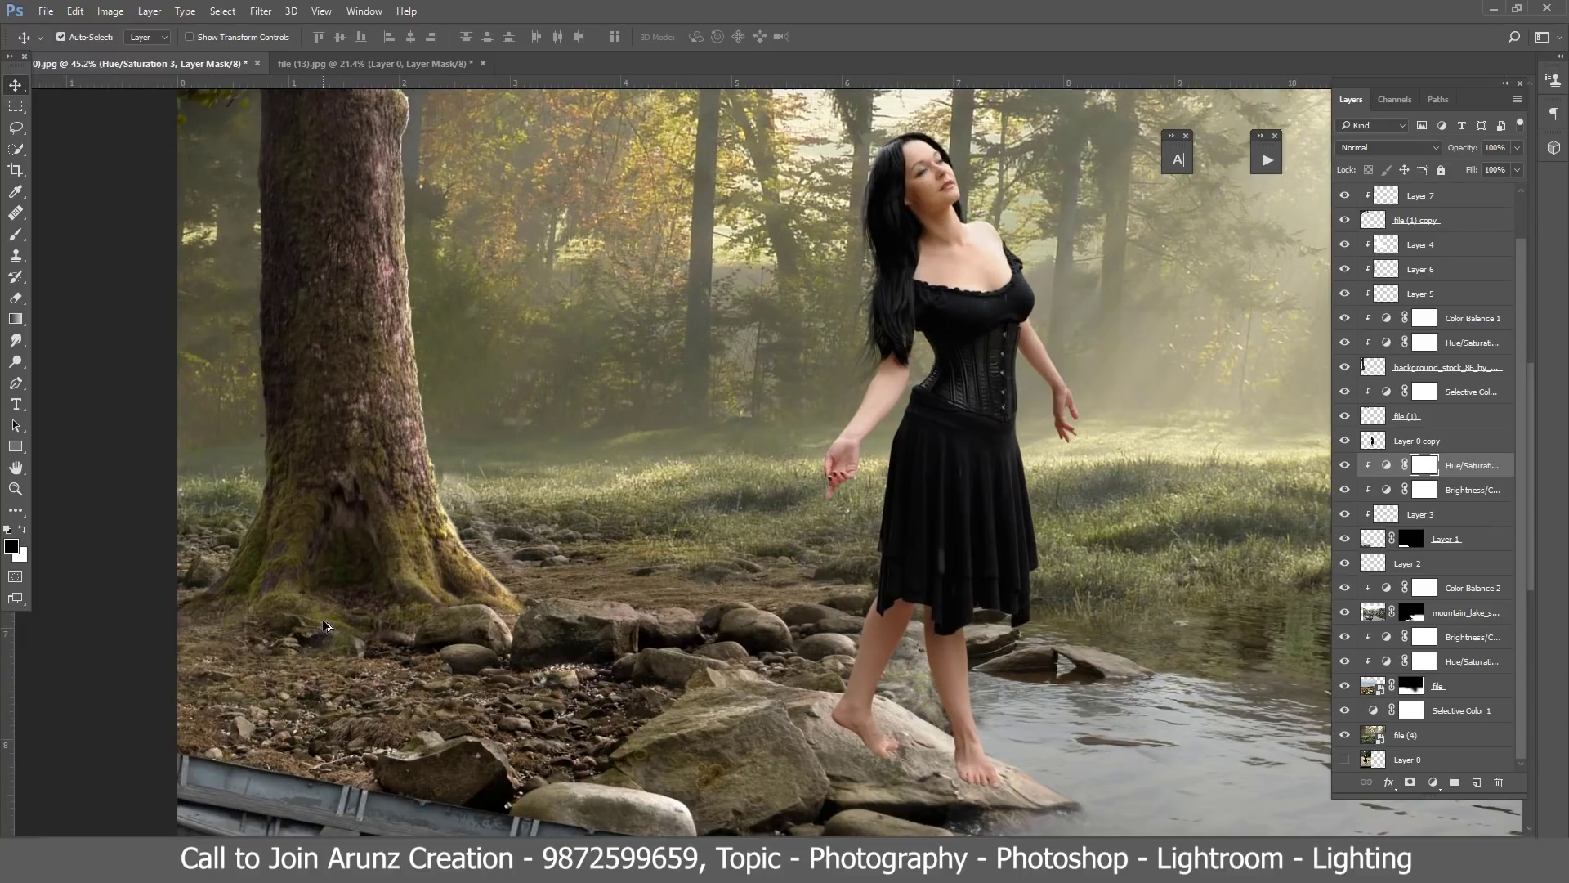
pyautogui.scroll(-1, 327, 623)
pyautogui.scroll(1, 331, 620)
pyautogui.scroll(1, 337, 615)
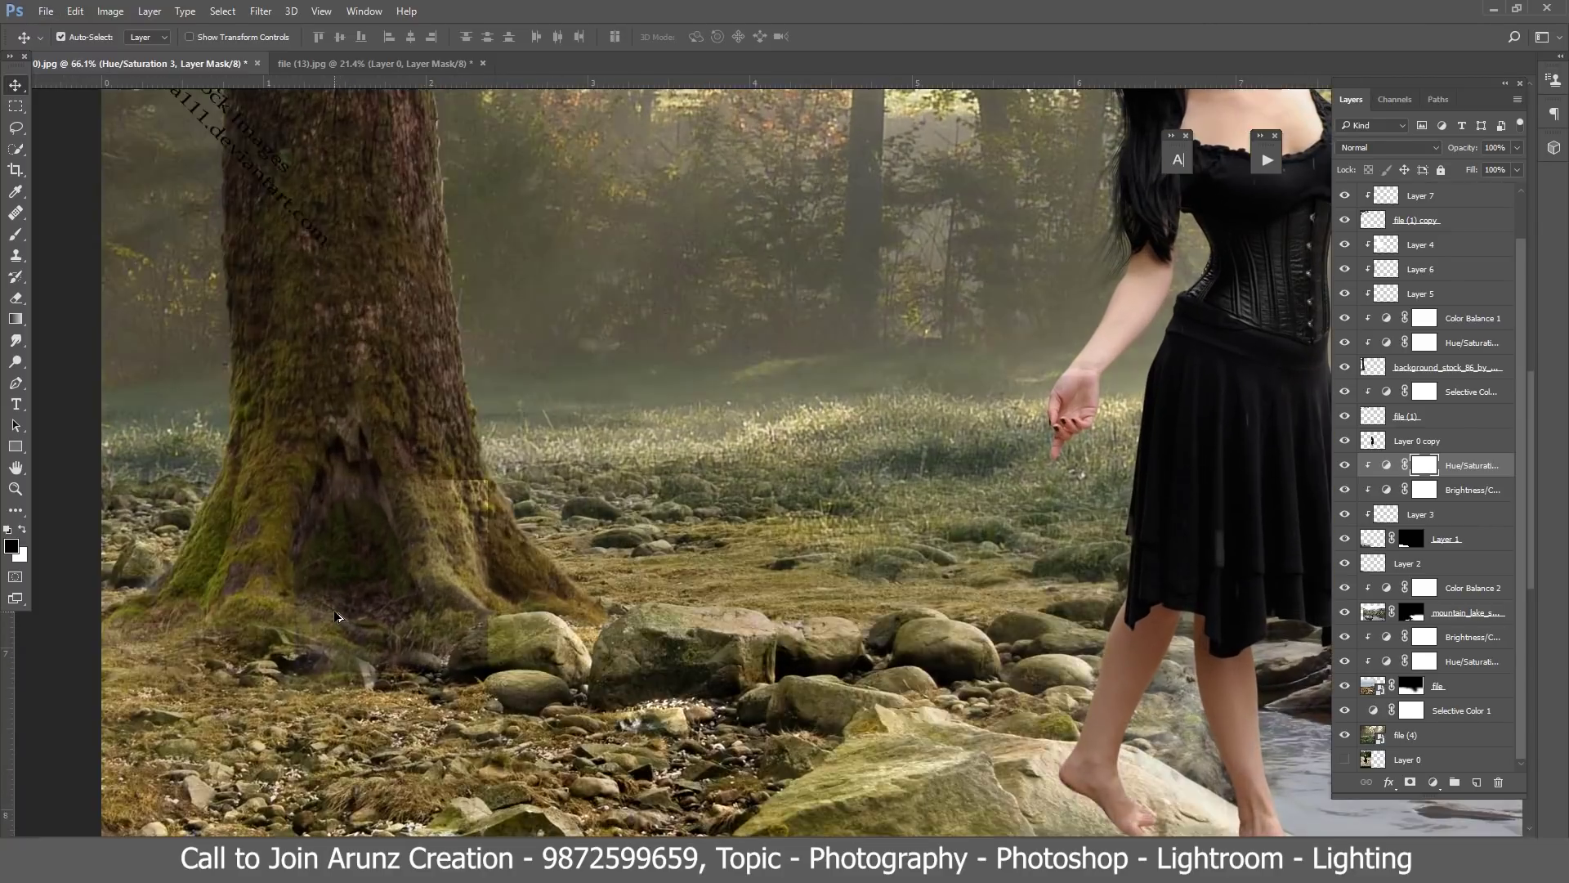
pyautogui.scroll(-1, 336, 615)
pyautogui.scroll(-1, 337, 614)
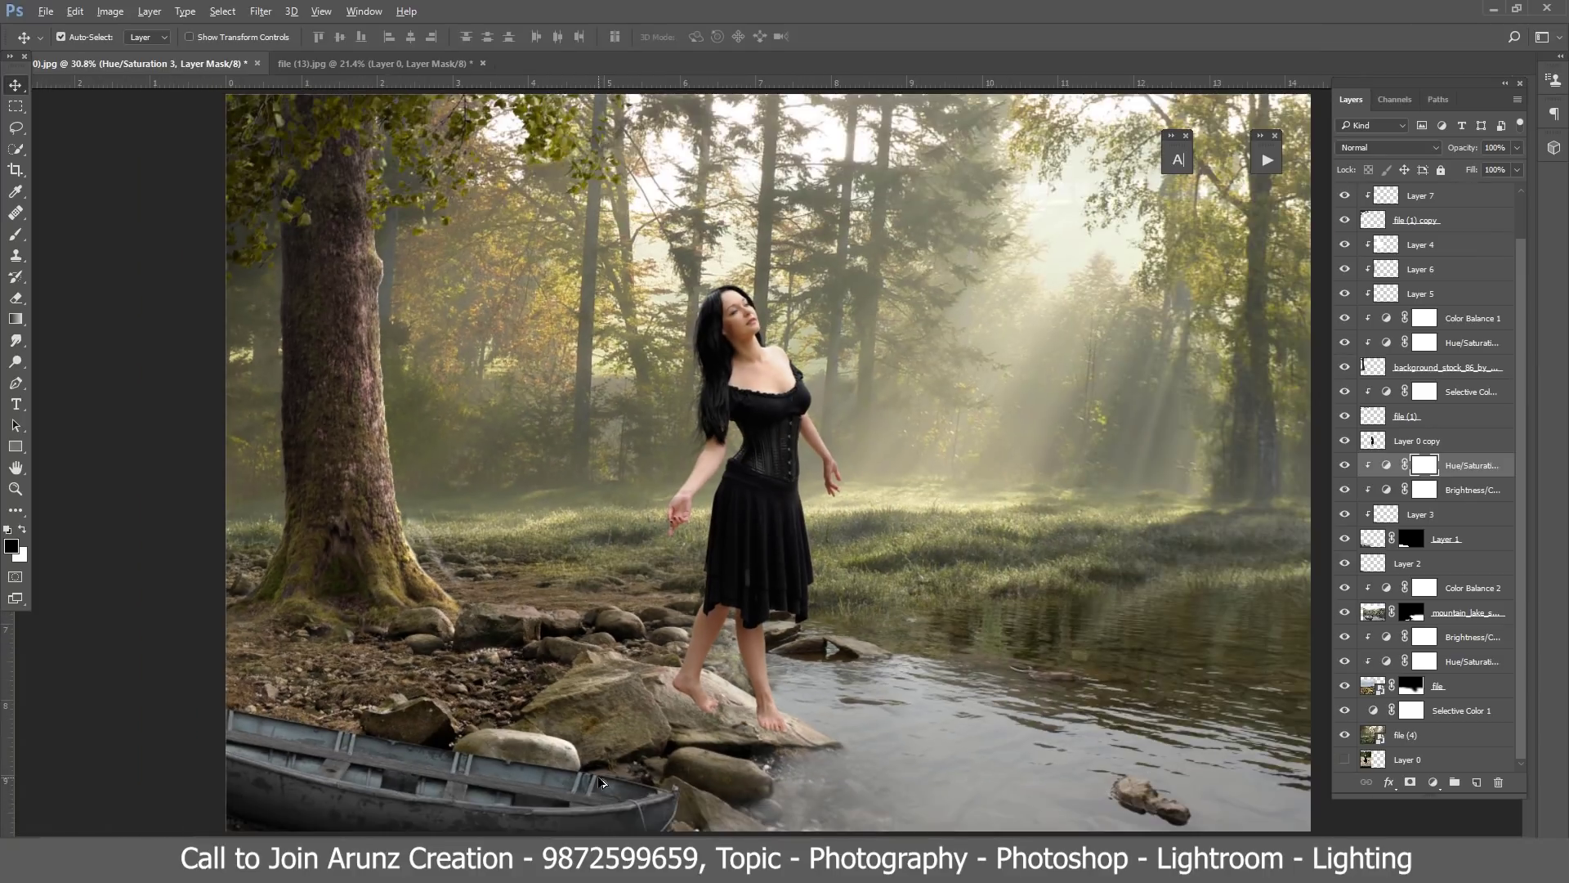
pyautogui.click(1345, 489)
pyautogui.click(1345, 488)
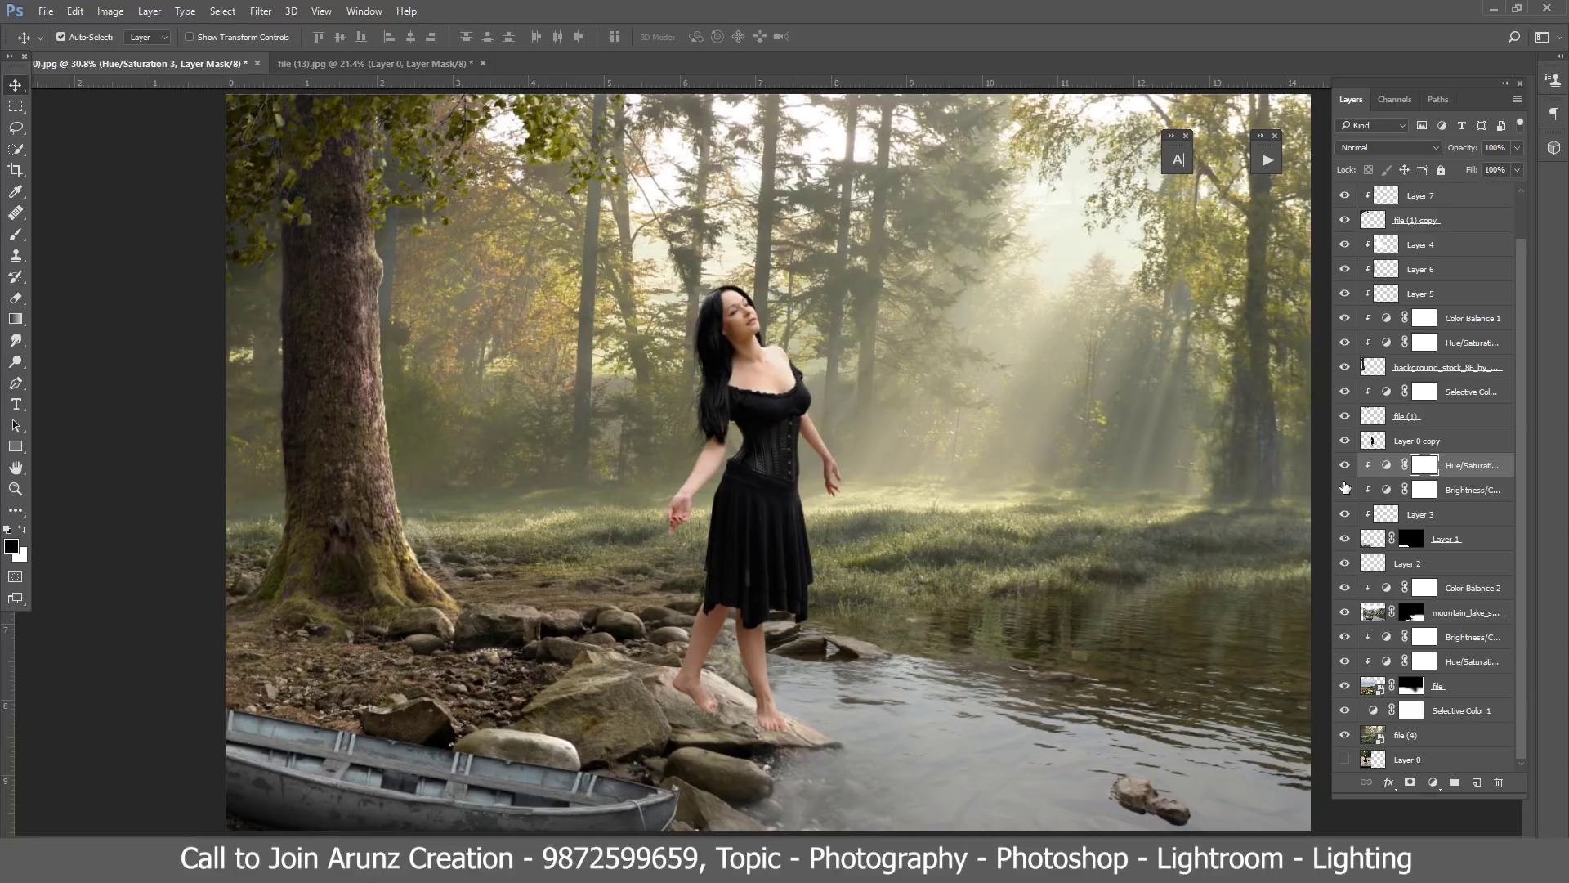
pyautogui.click(1344, 489)
pyautogui.click(1344, 489)
pyautogui.click(1344, 489)
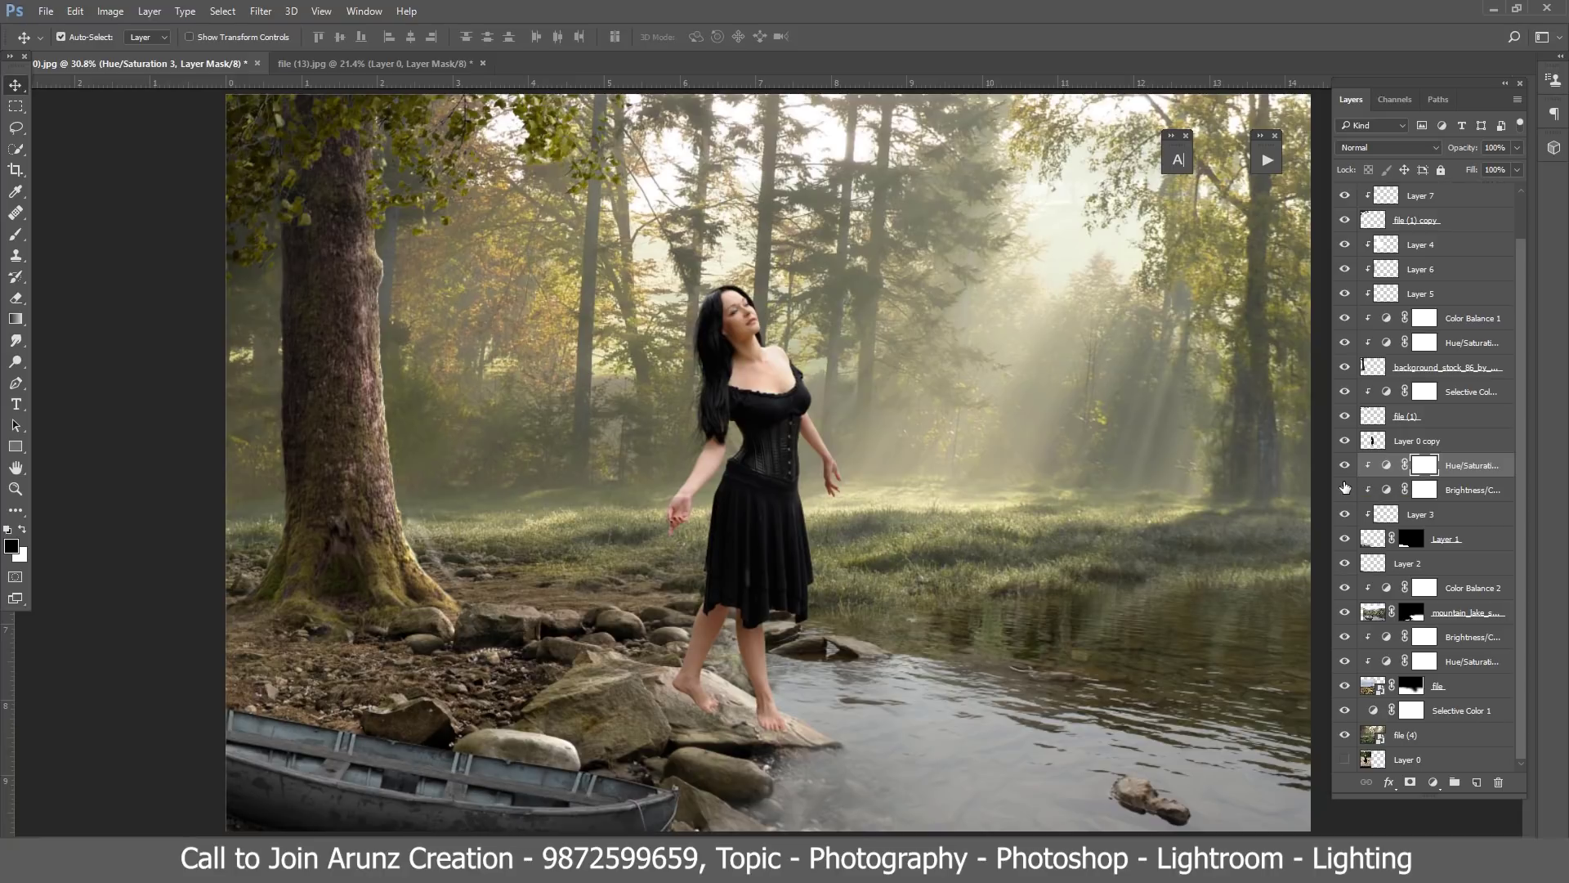
pyautogui.click(1345, 489)
pyautogui.click(1344, 489)
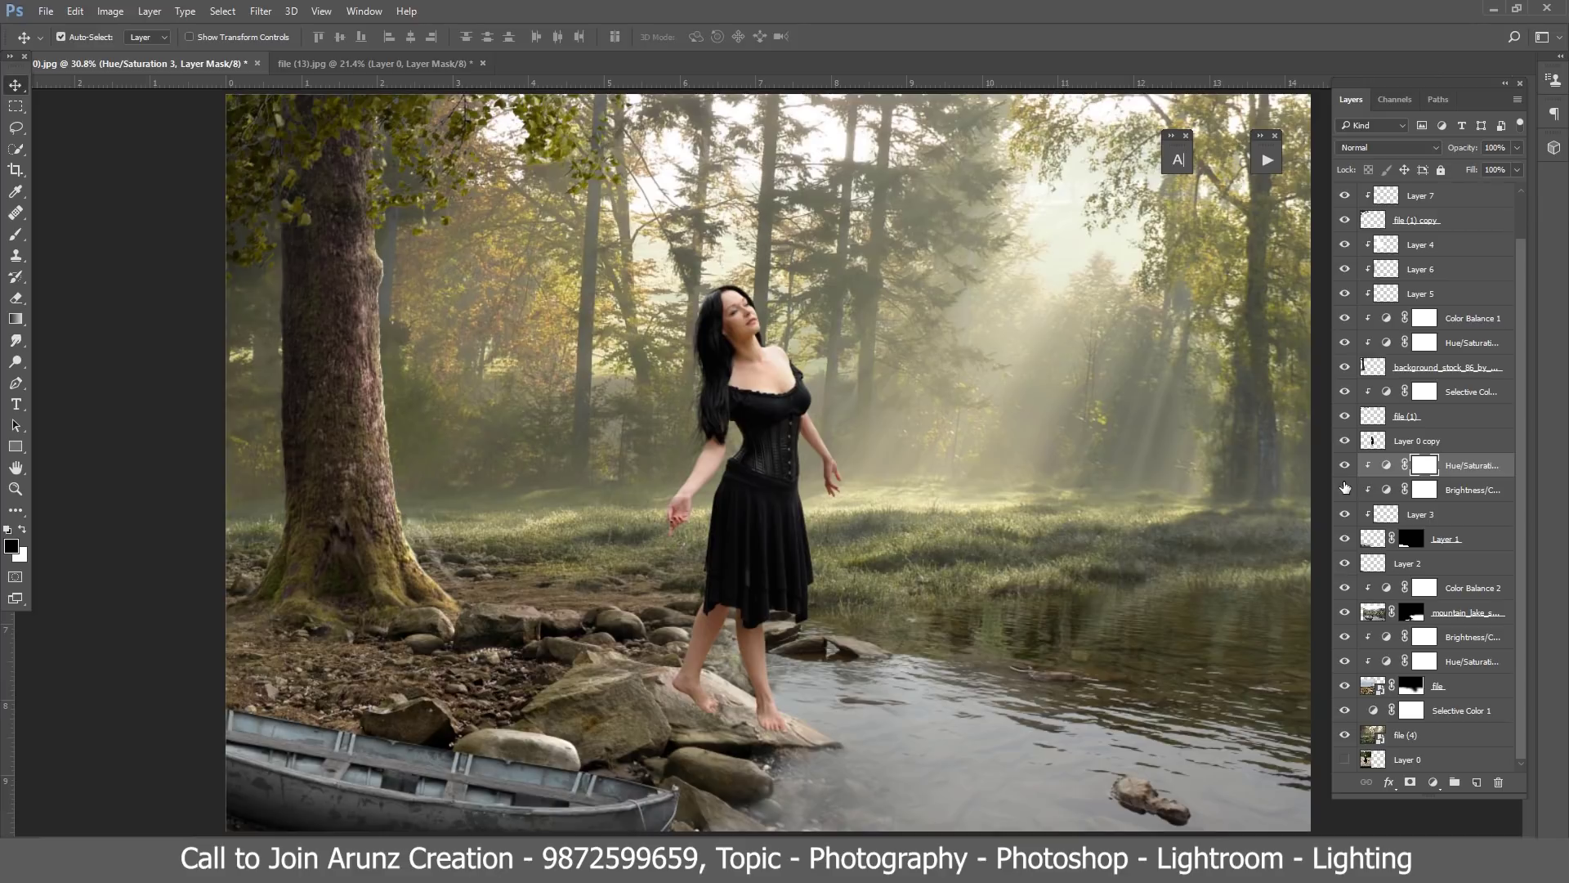
pyautogui.click(1344, 489)
pyautogui.click(1345, 489)
pyautogui.scroll(-3, 769, 466)
pyautogui.scroll(2, 473, 528)
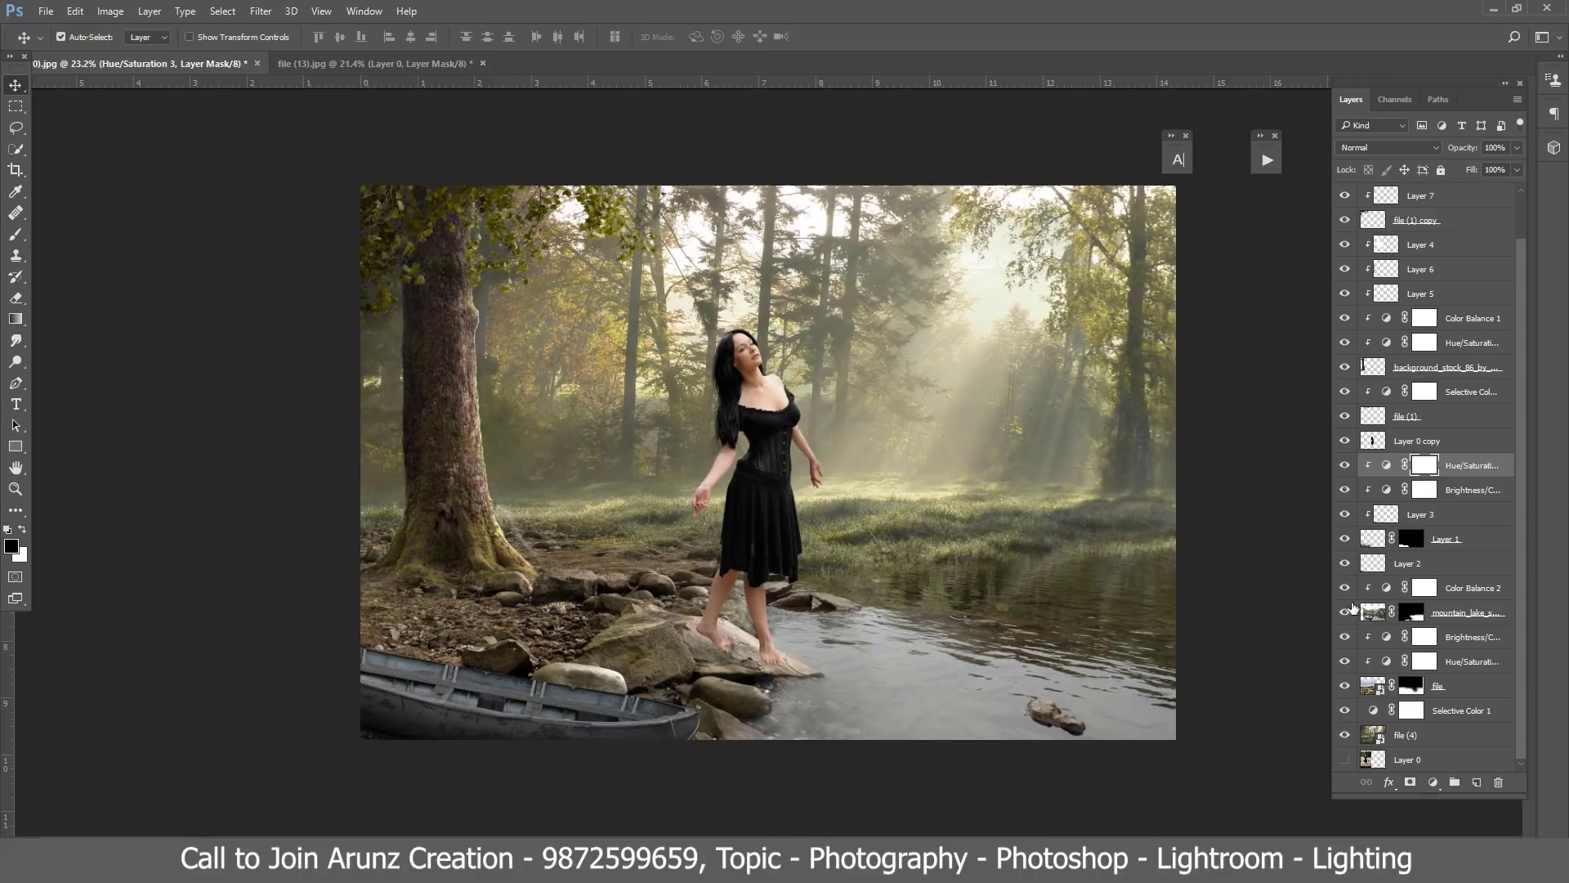
pyautogui.click(1345, 661)
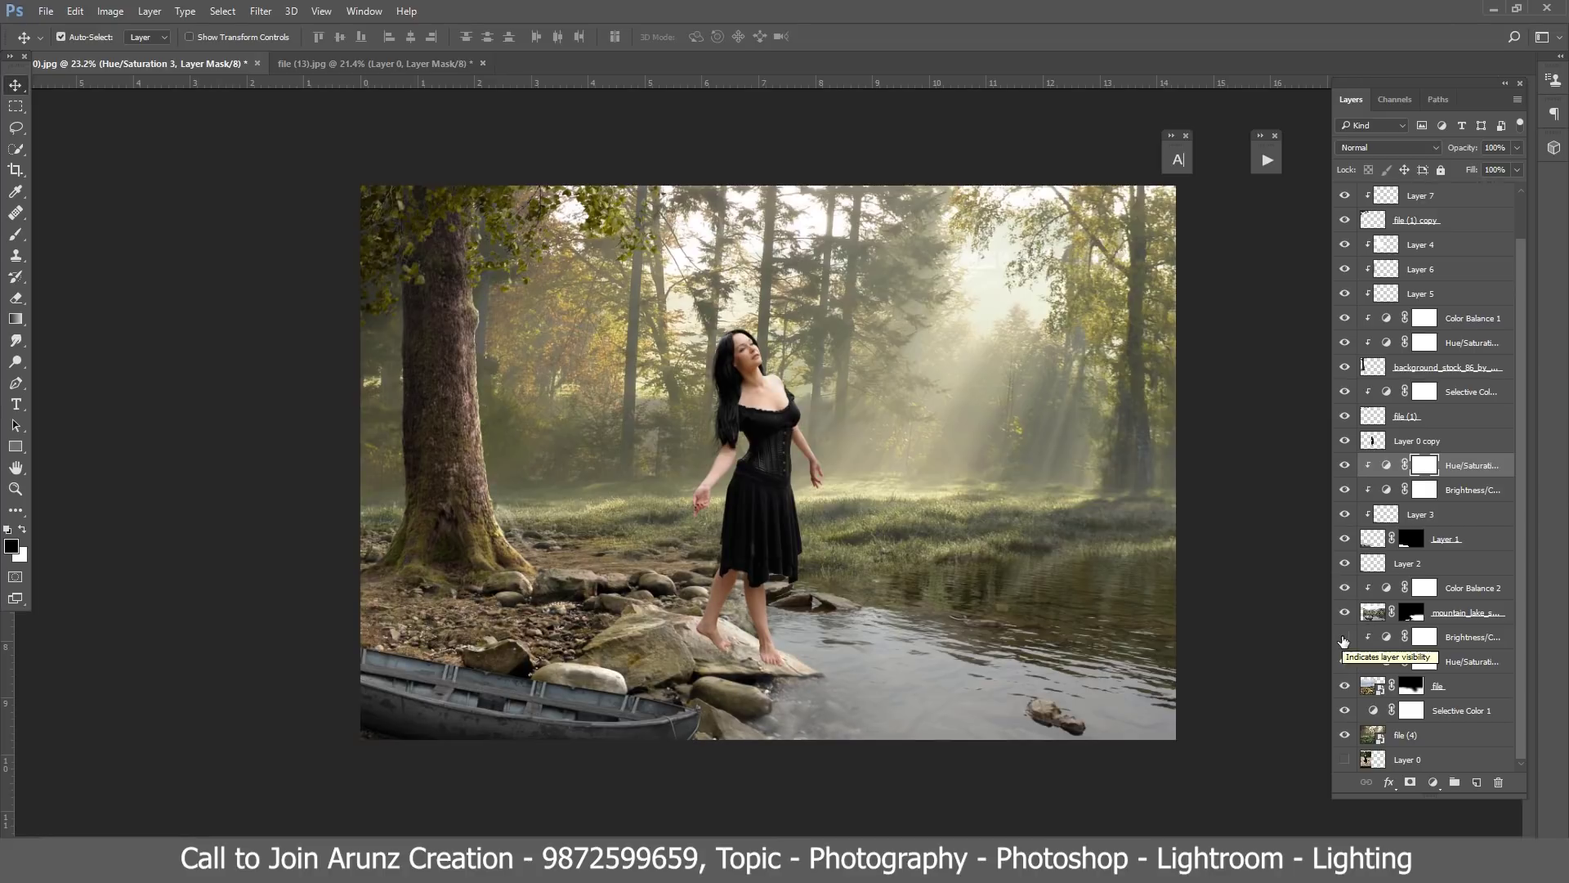
pyautogui.click(1345, 638)
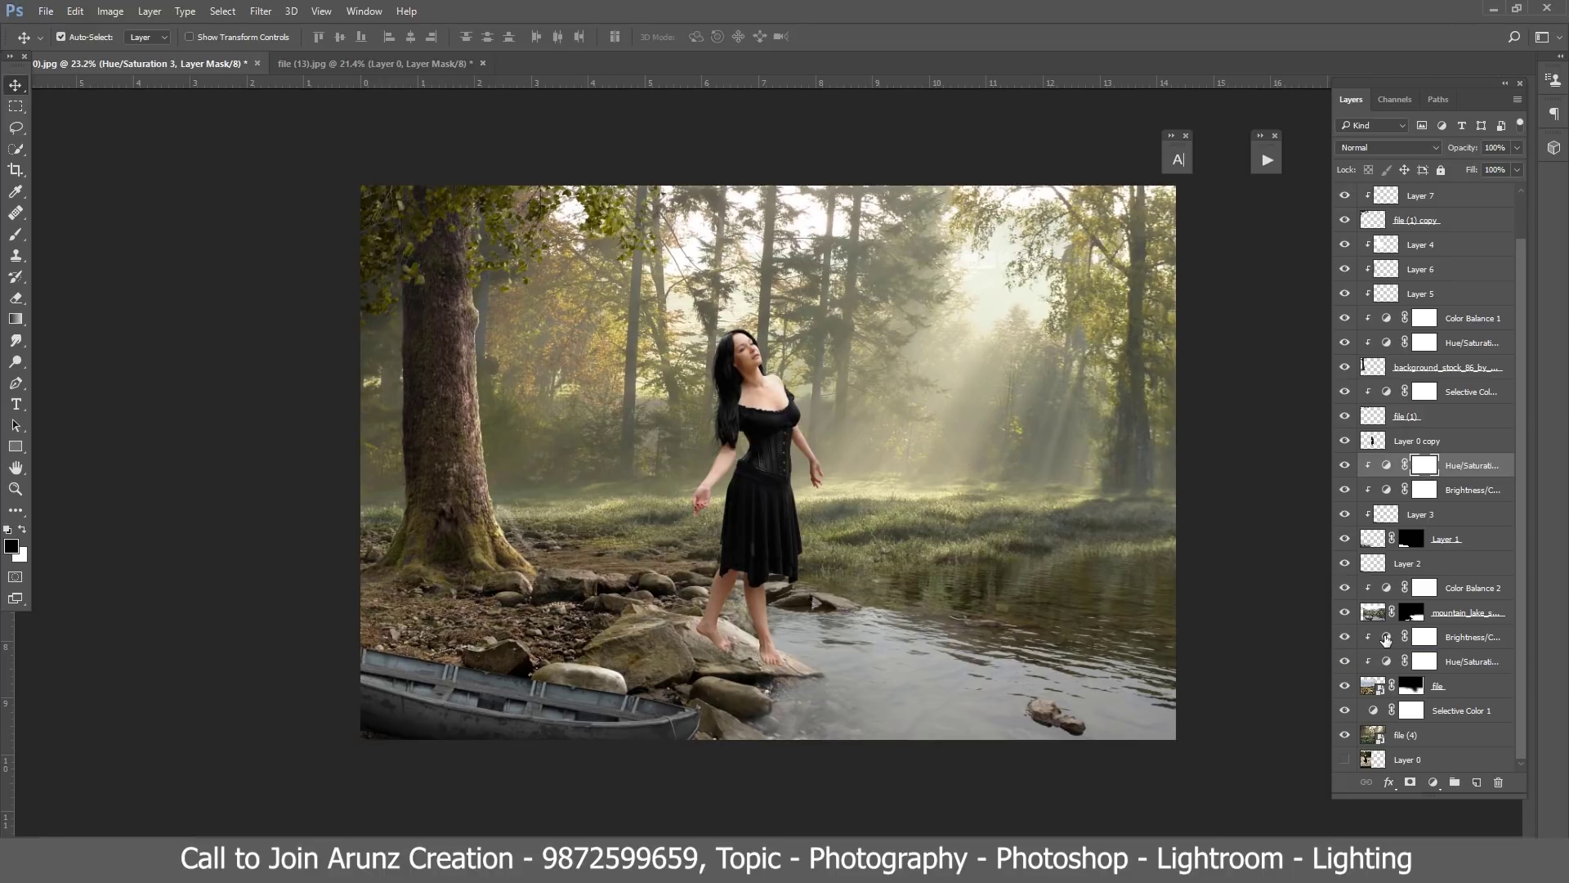
# Step: Review Brightness/Contrast 1 and toggle Color Balance 2 and Hue/Saturation 1 to compare
pyautogui.doubleClick(1424, 637)
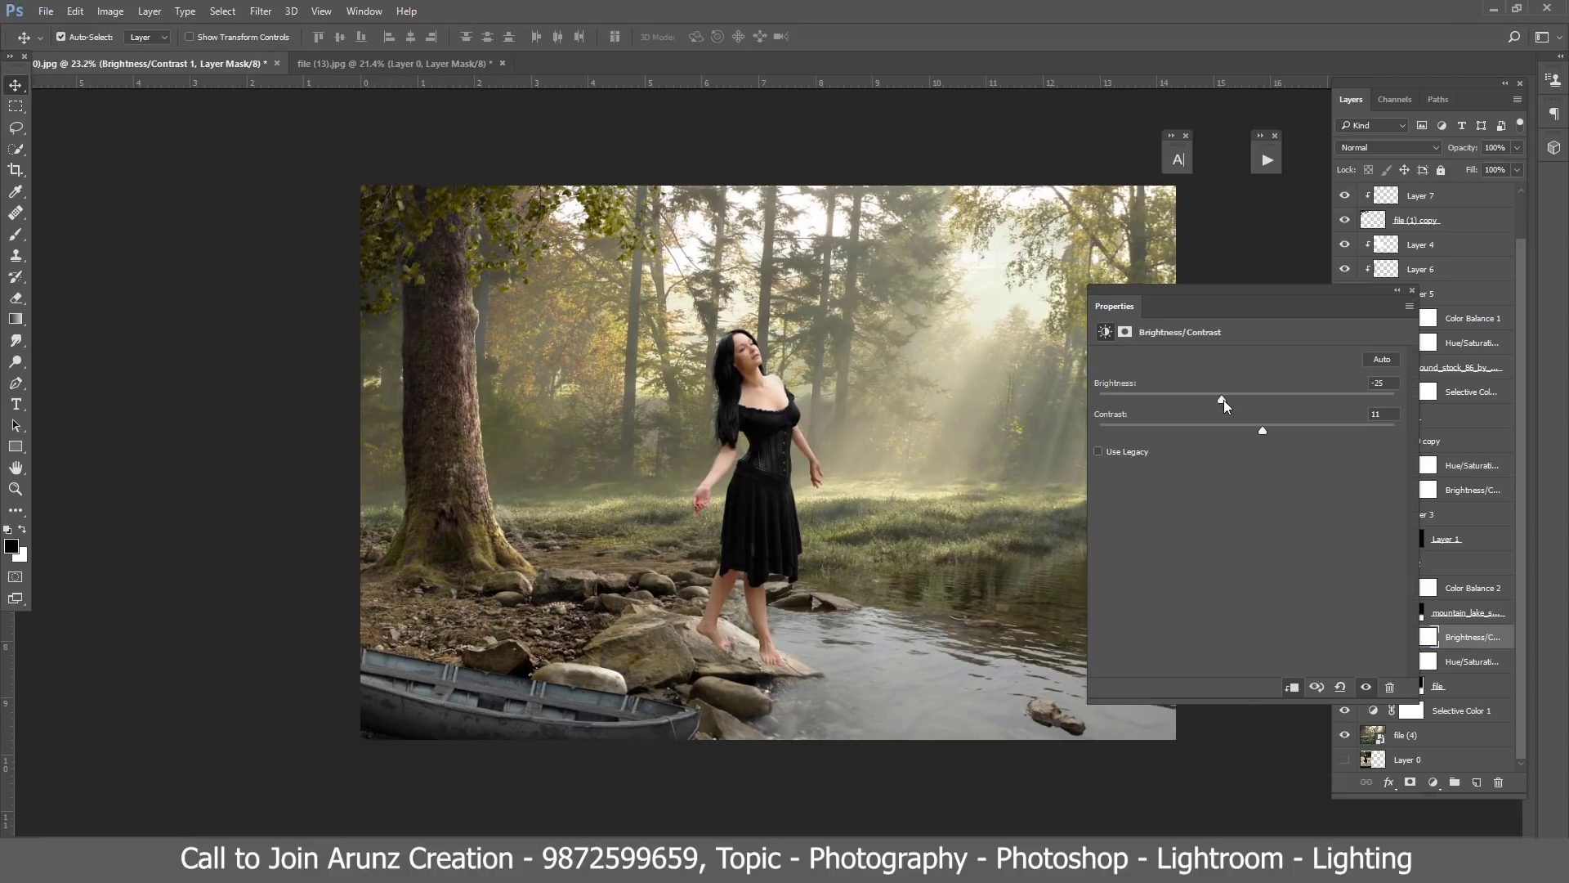
pyautogui.click(1411, 290)
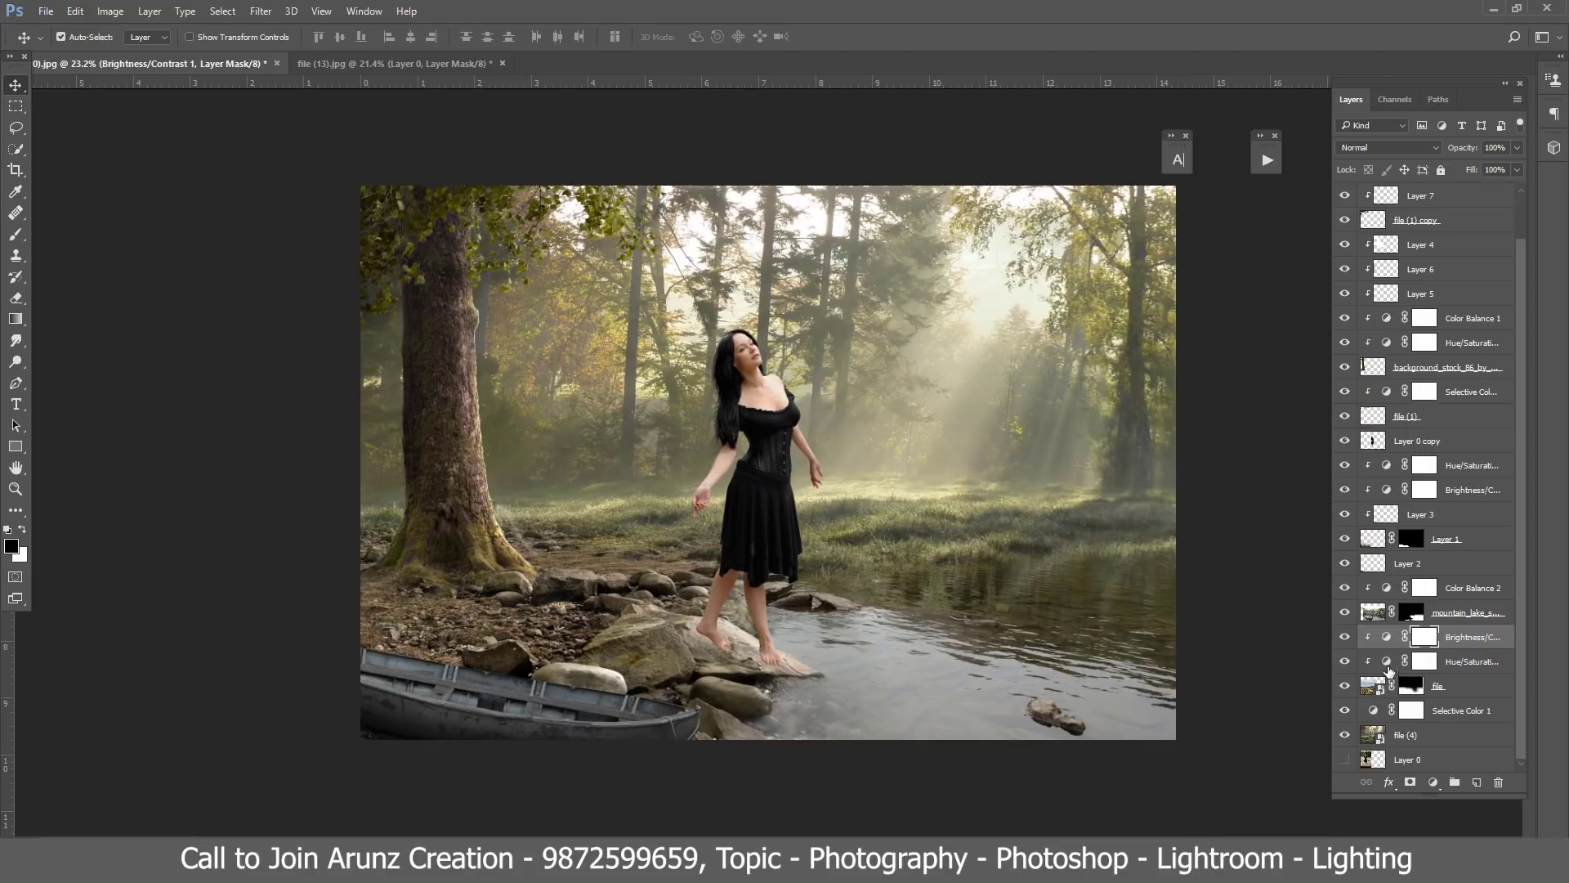
pyautogui.click(1344, 588)
pyautogui.click(1345, 588)
pyautogui.click(1346, 662)
# Step: Set Hue/Saturation 1 to Hue -5 and Saturation about -45
pyautogui.doubleClick(1387, 662)
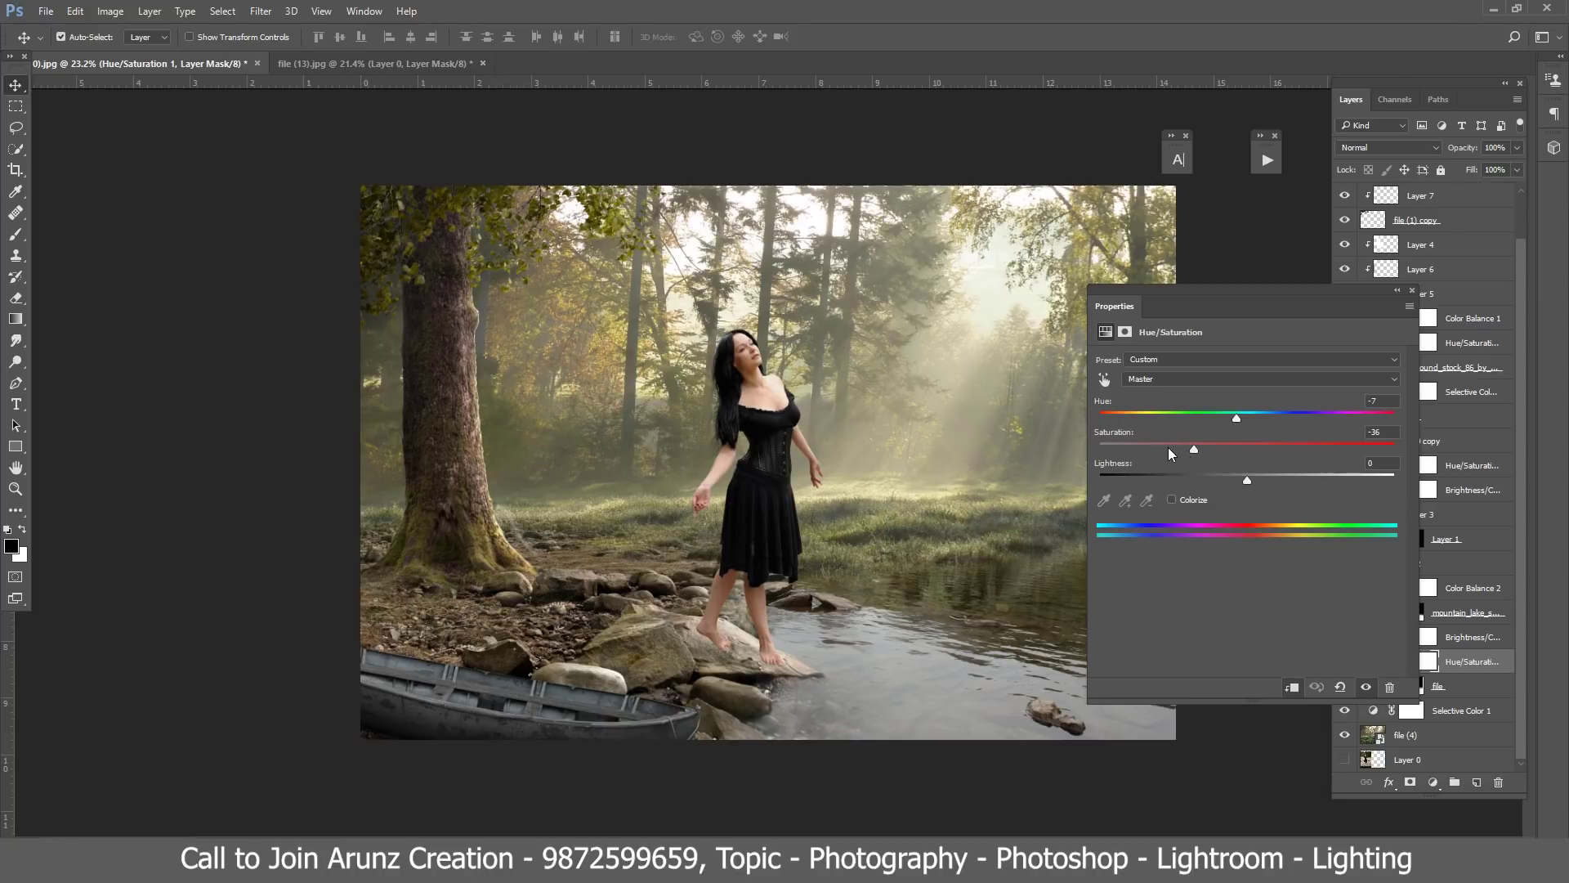
pyautogui.moveTo(1169, 449)
pyautogui.mouseDown()
pyautogui.moveTo(1152, 448)
pyautogui.moveTo(1201, 454)
pyautogui.moveTo(1144, 455)
pyautogui.moveTo(1205, 458)
pyautogui.moveTo(1160, 464)
pyautogui.mouseUp()
pyautogui.moveTo(1238, 418)
pyautogui.mouseDown()
pyautogui.moveTo(1253, 419)
pyautogui.moveTo(1214, 425)
pyautogui.moveTo(1241, 426)
pyautogui.mouseUp()
pyautogui.click(1209, 448)
pyautogui.moveTo(1209, 450); pyautogui.dragTo(1183, 454)
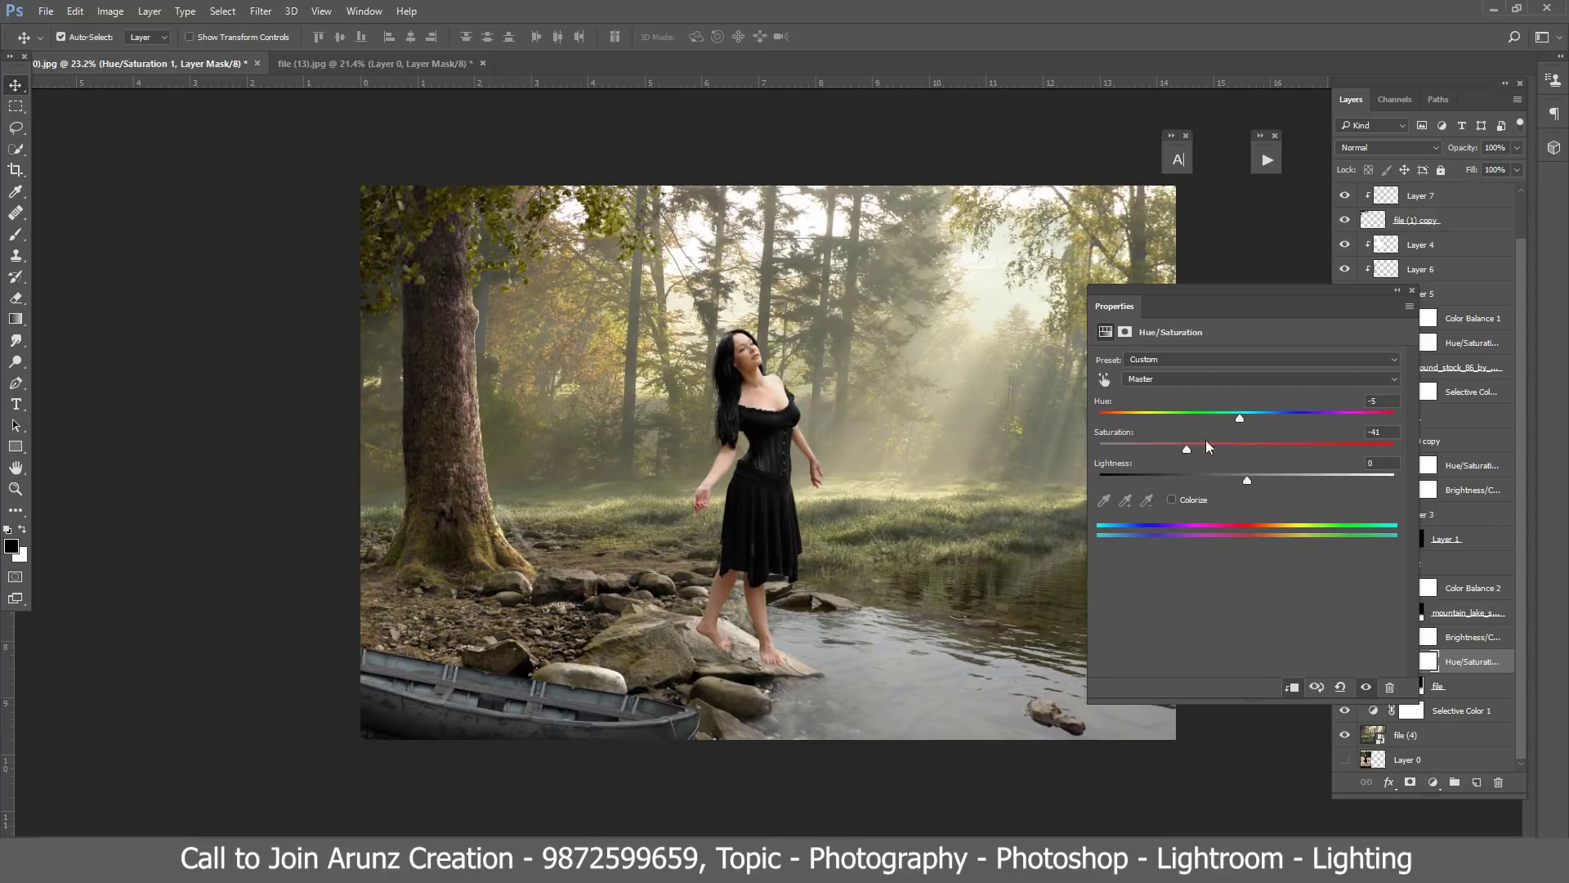
# Step: Shift the lower Hue/Saturation adjustment's hue to -5 and close its Properties panel
pyautogui.moveTo(1227, 419); pyautogui.dragTo(1241, 420)
pyautogui.click(1411, 290)
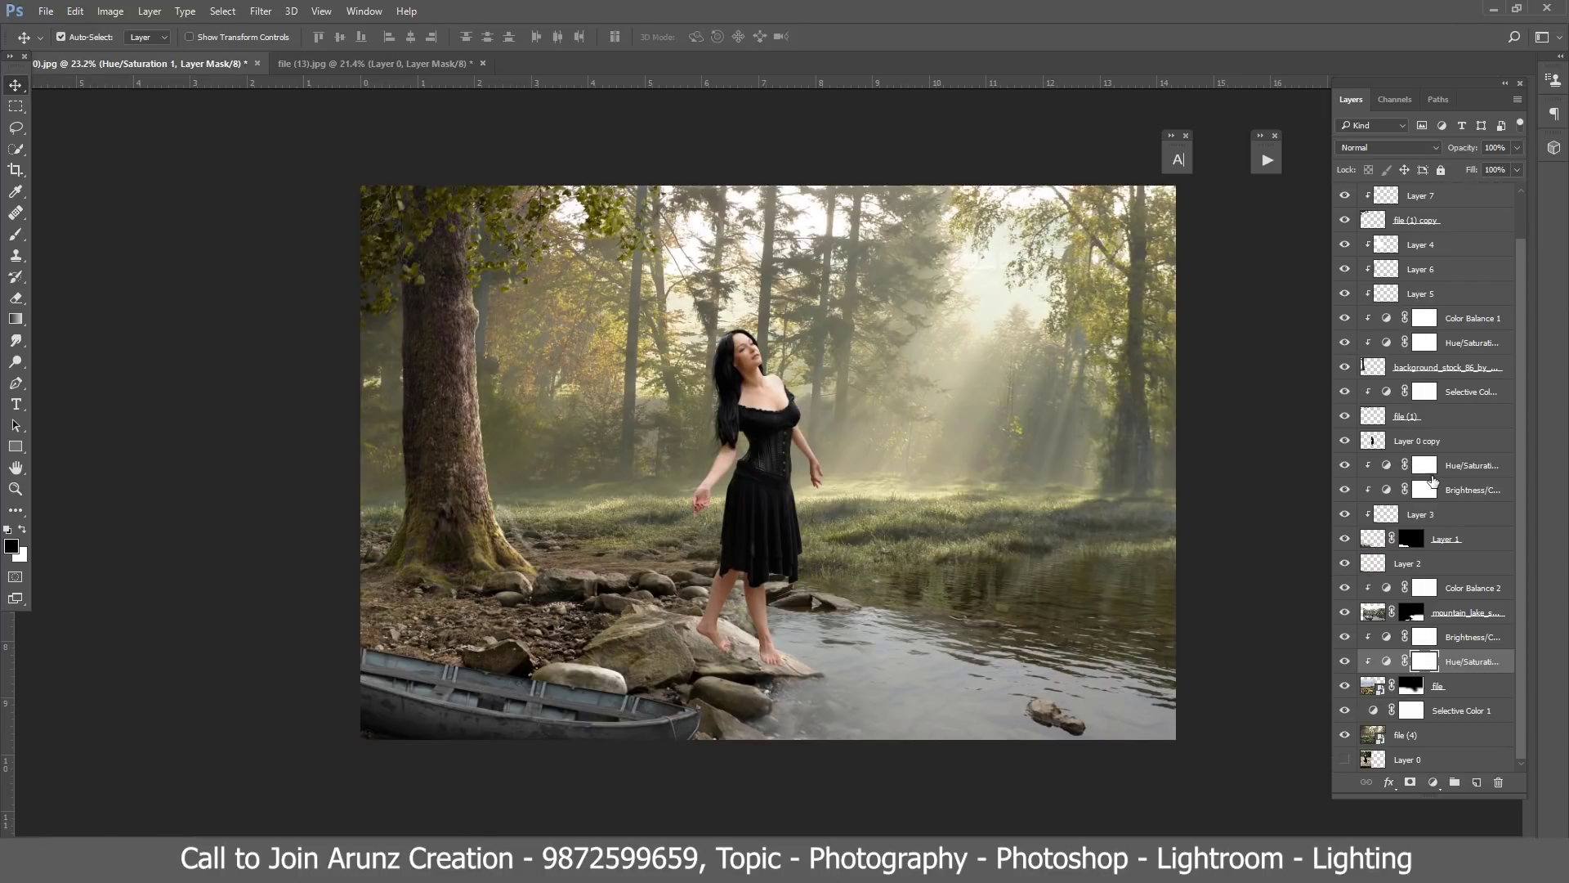
pyautogui.scroll(1, 1410, 671)
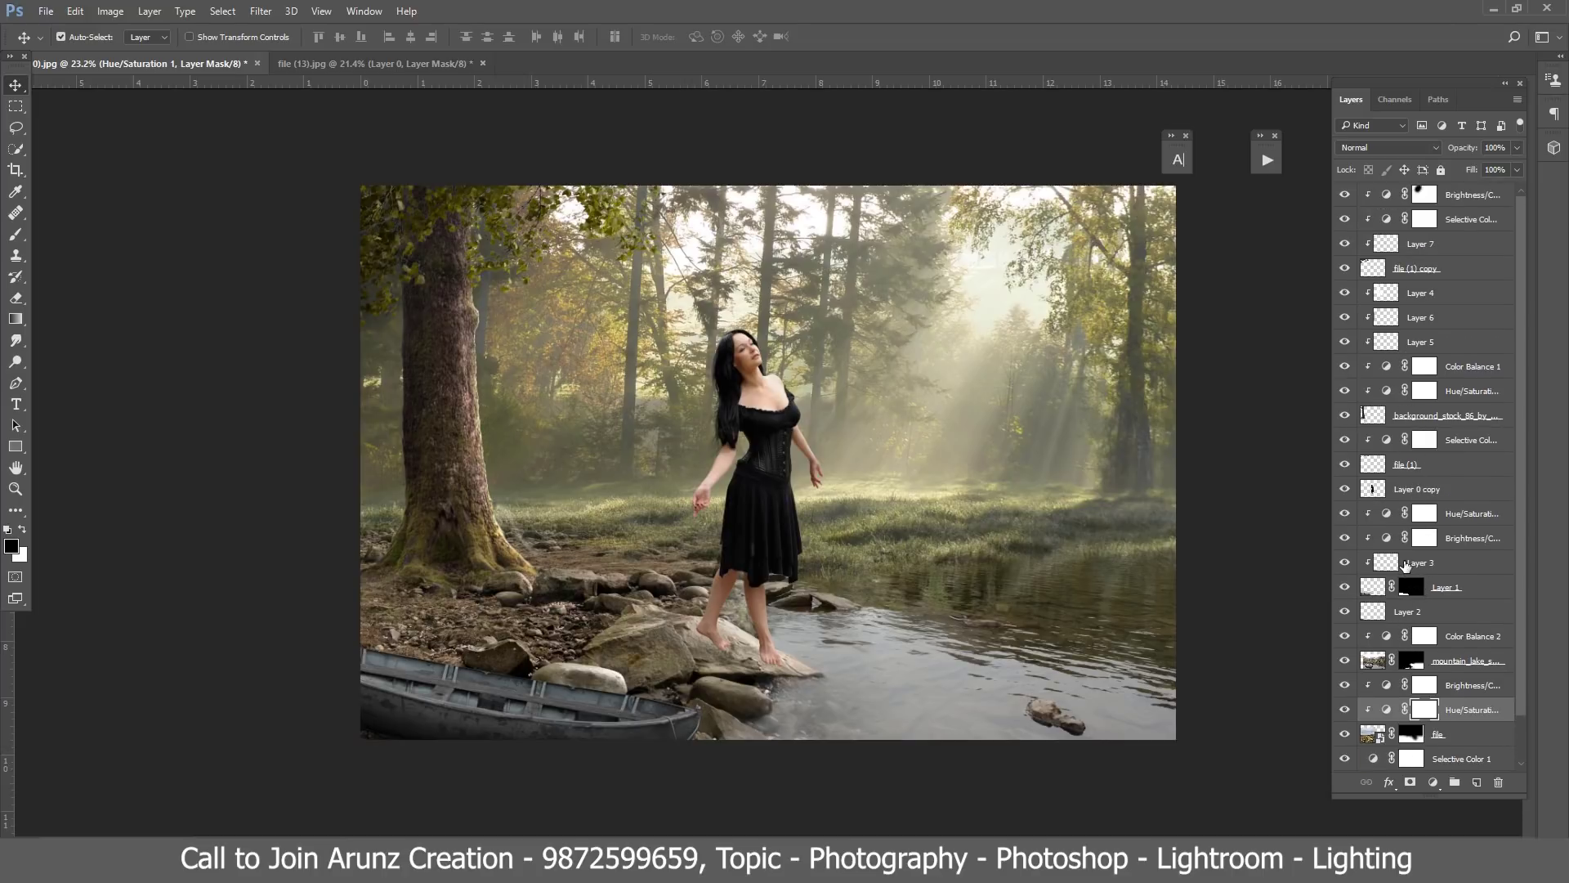
pyautogui.scroll(-1, 1419, 614)
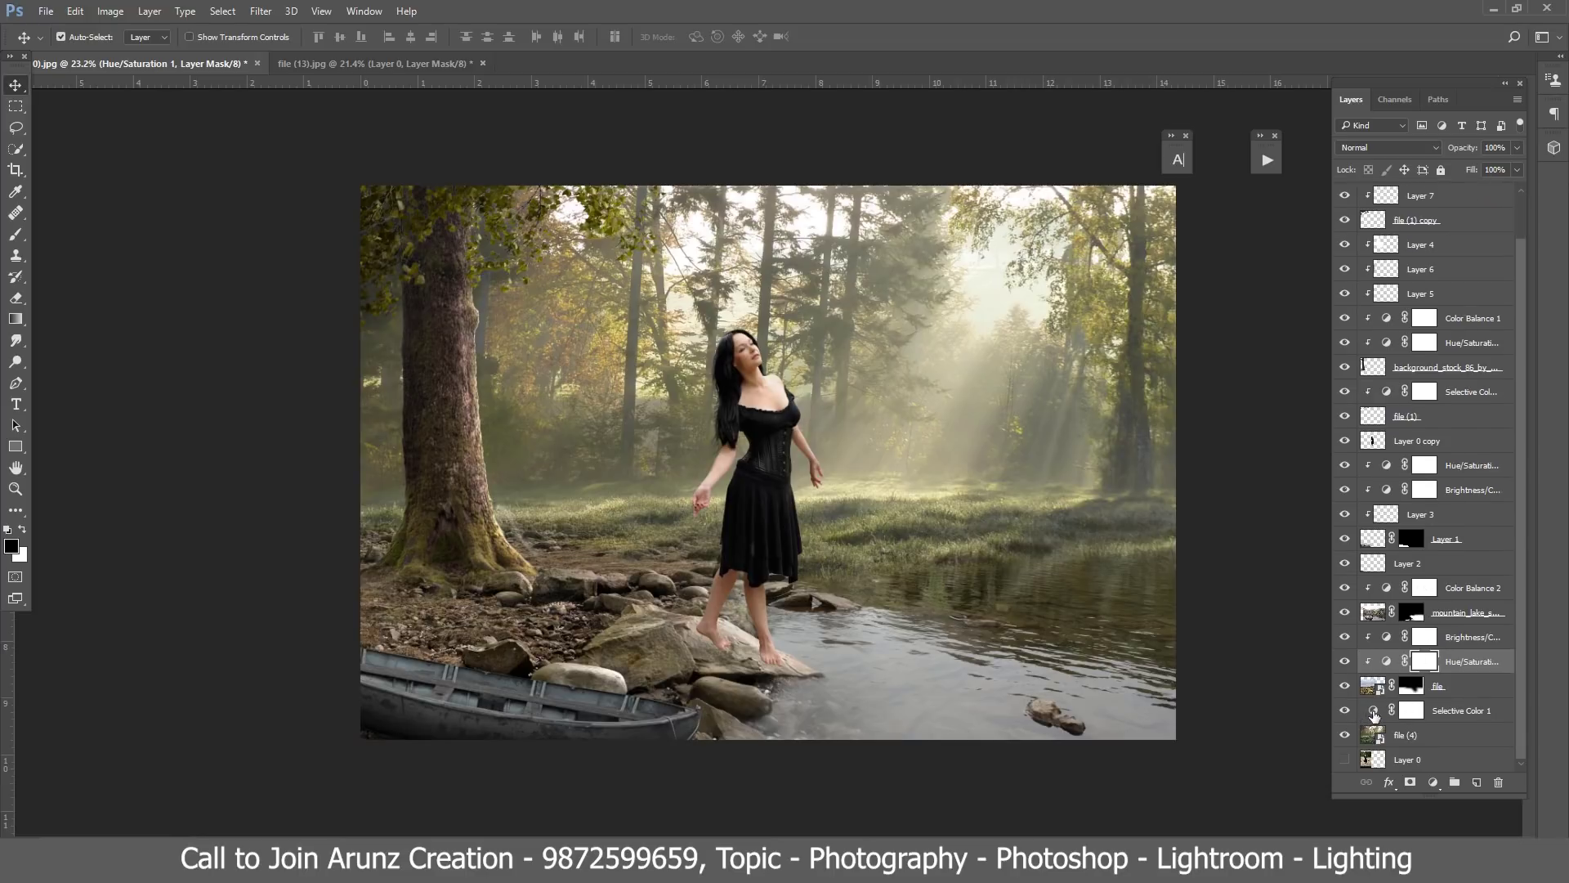
# Step: Set Selective Color 1's Yellows to Cyan -82 and Magenta -37
pyautogui.doubleClick(1374, 712)
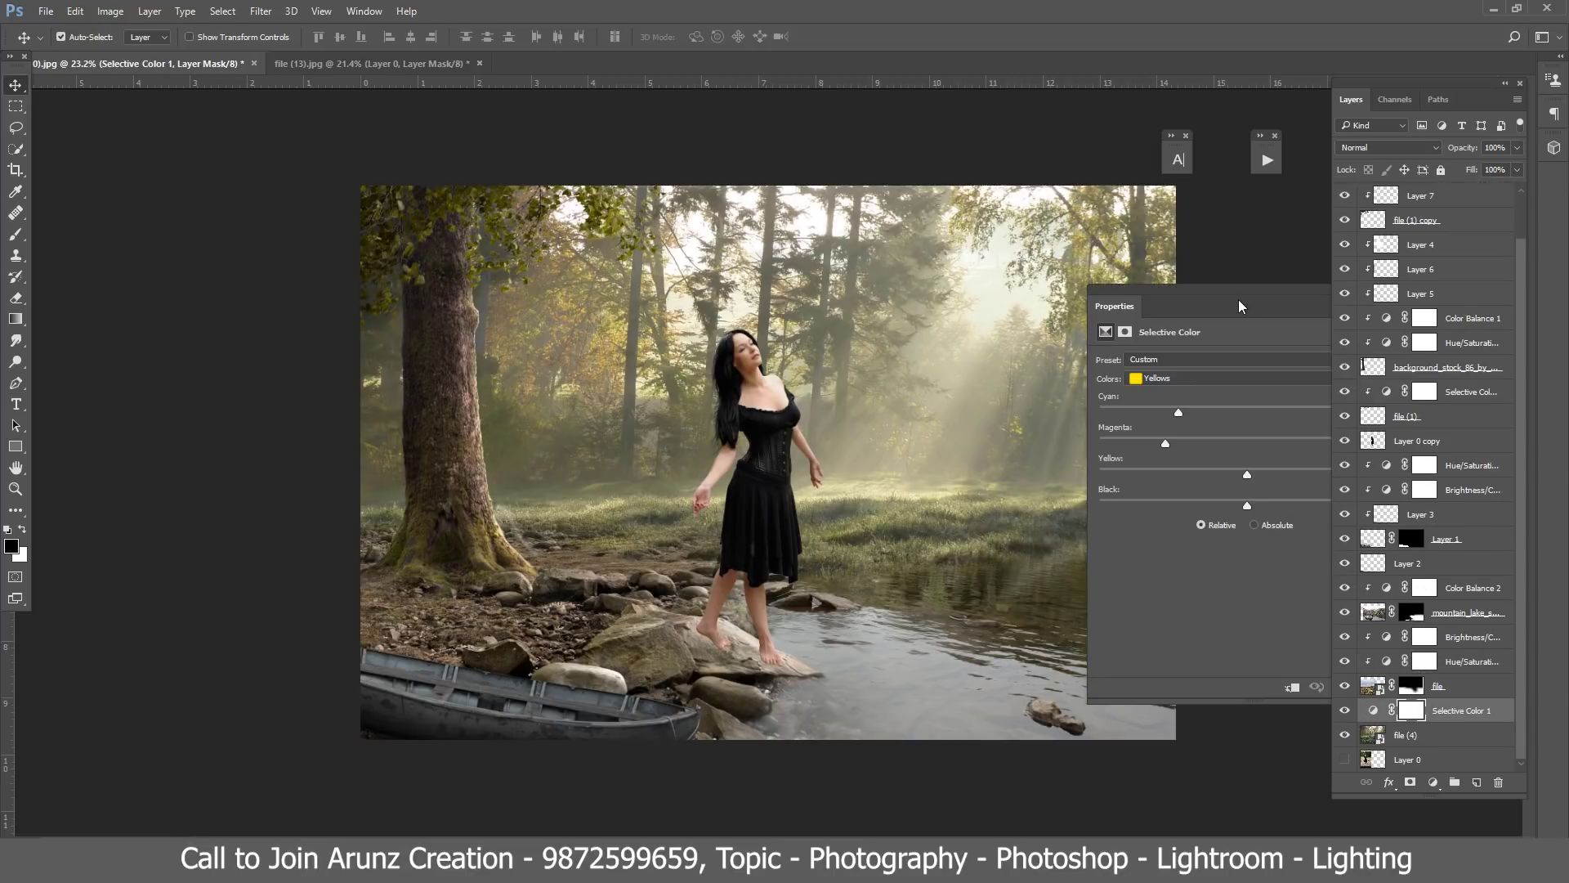
pyautogui.moveTo(1258, 409); pyautogui.dragTo(1133, 406)
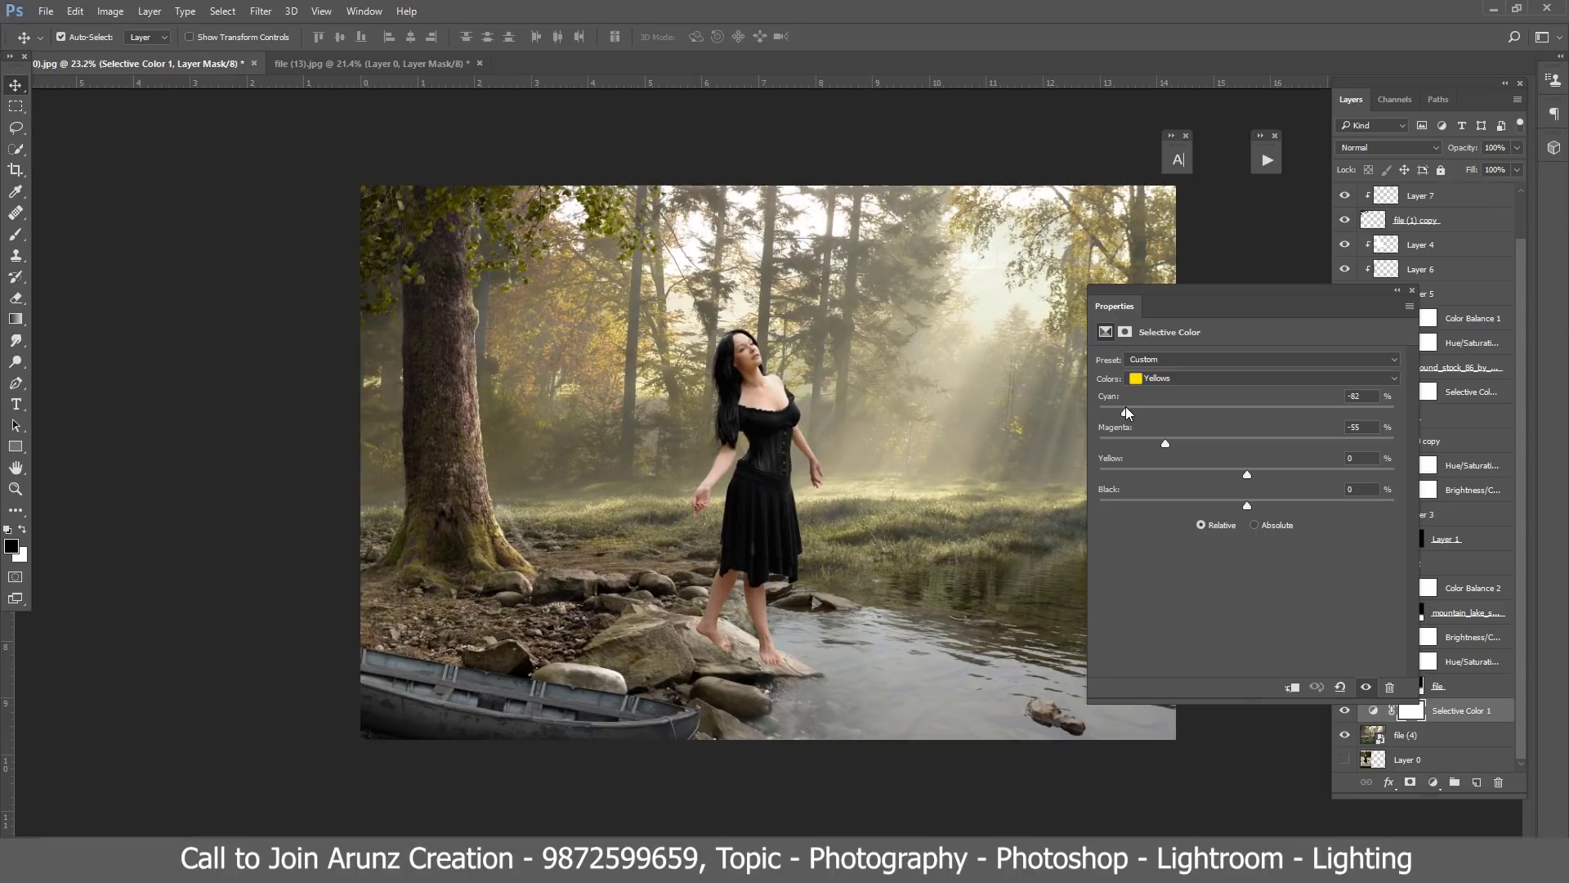
pyautogui.moveTo(1253, 438); pyautogui.dragTo(1158, 440)
pyautogui.click(1411, 290)
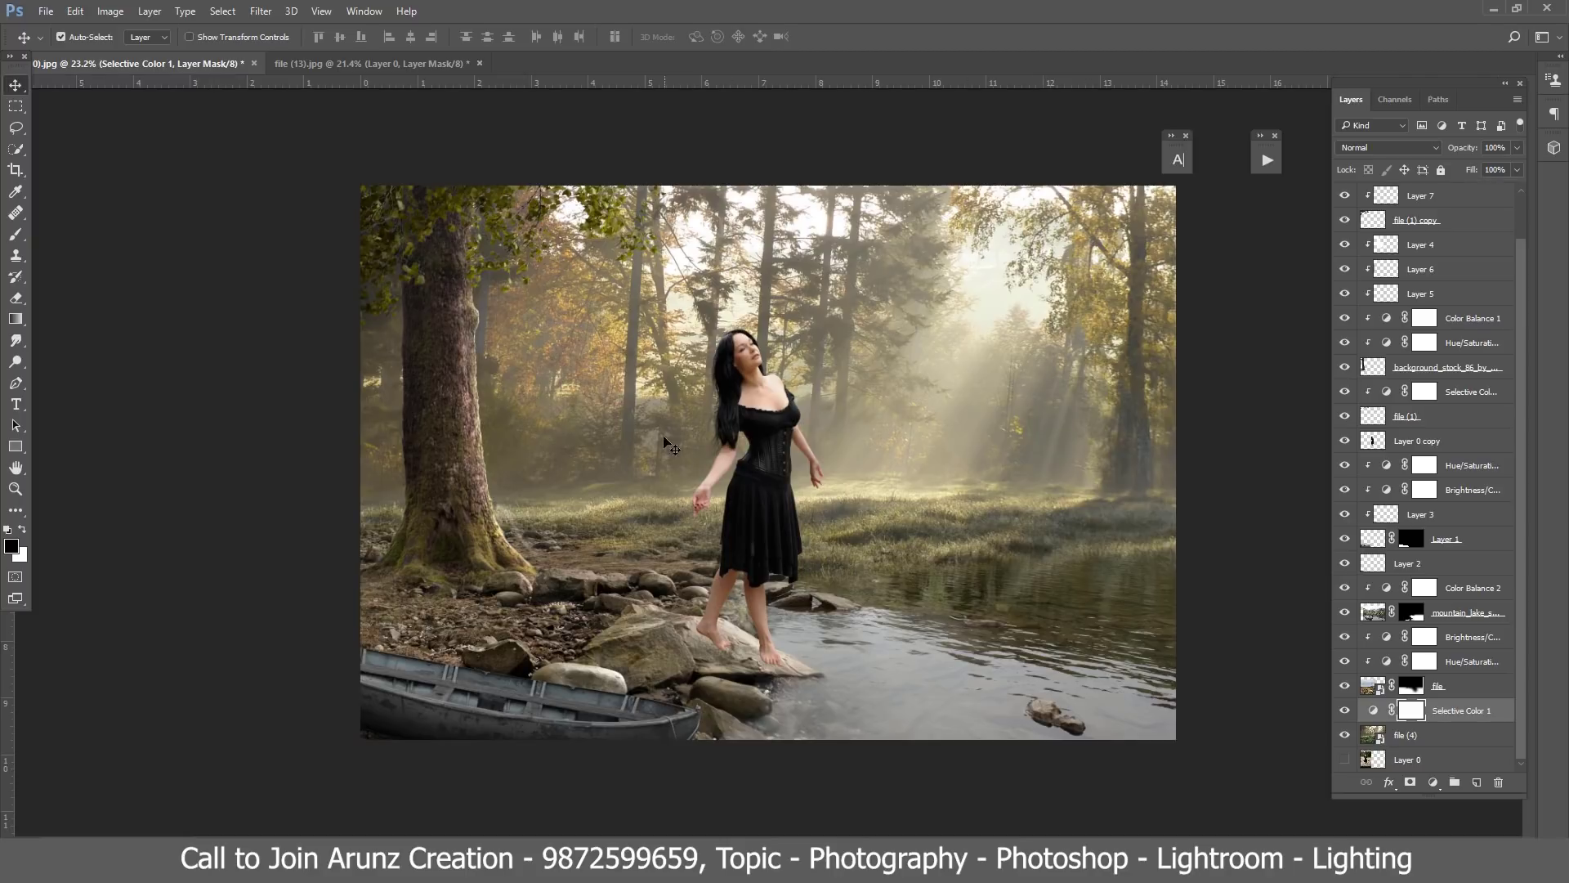
pyautogui.scroll(-3, 638, 401)
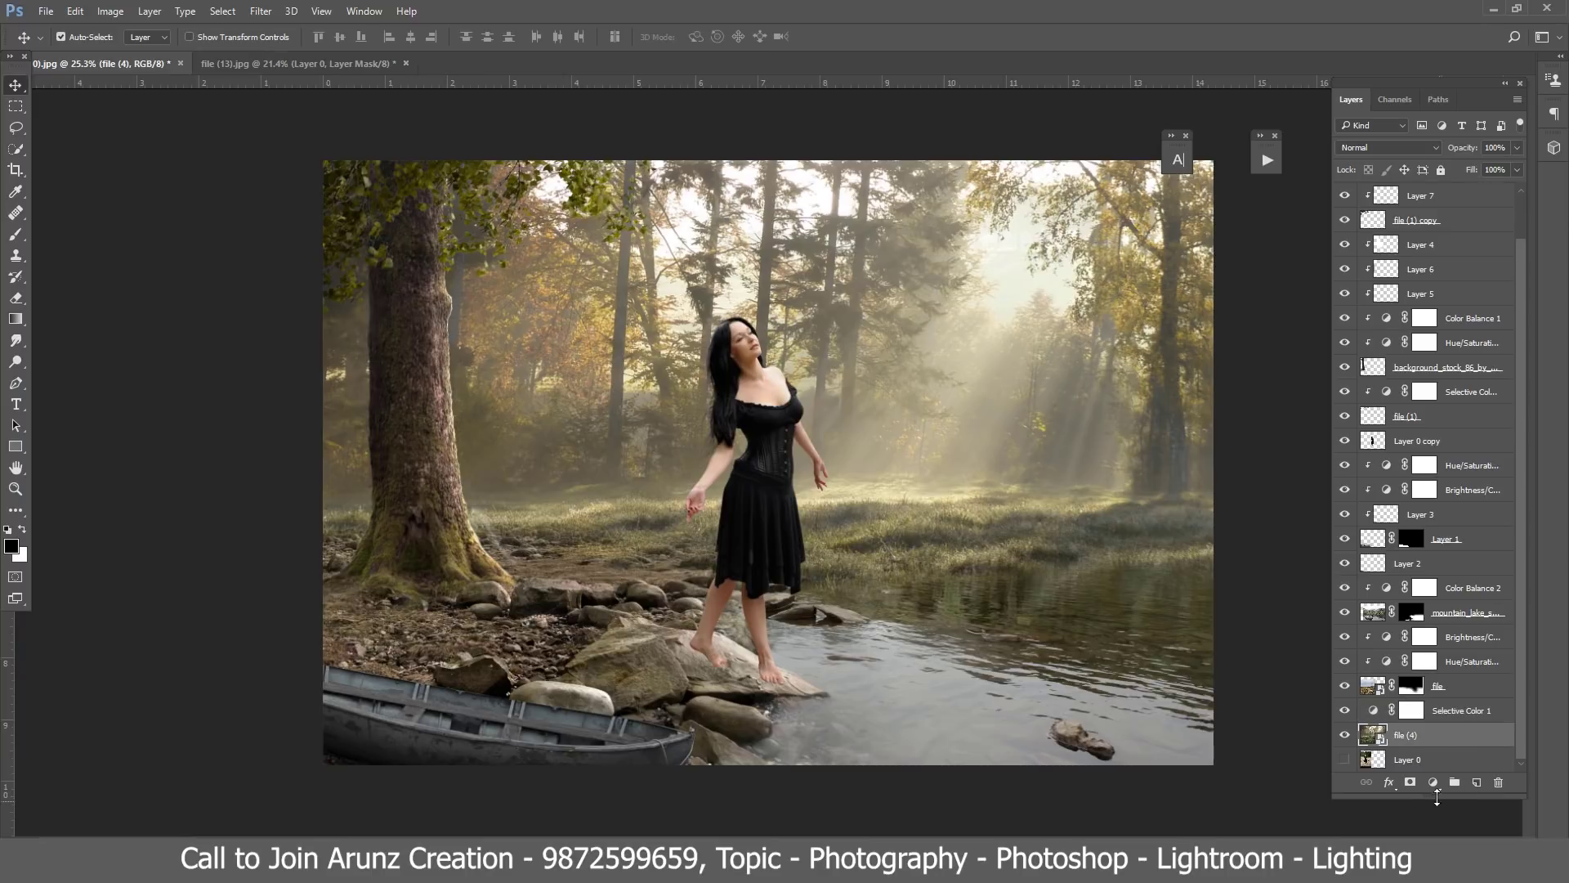
# Step: Add a Brightness/Contrast adjustment with brightness -37
pyautogui.click(1434, 784)
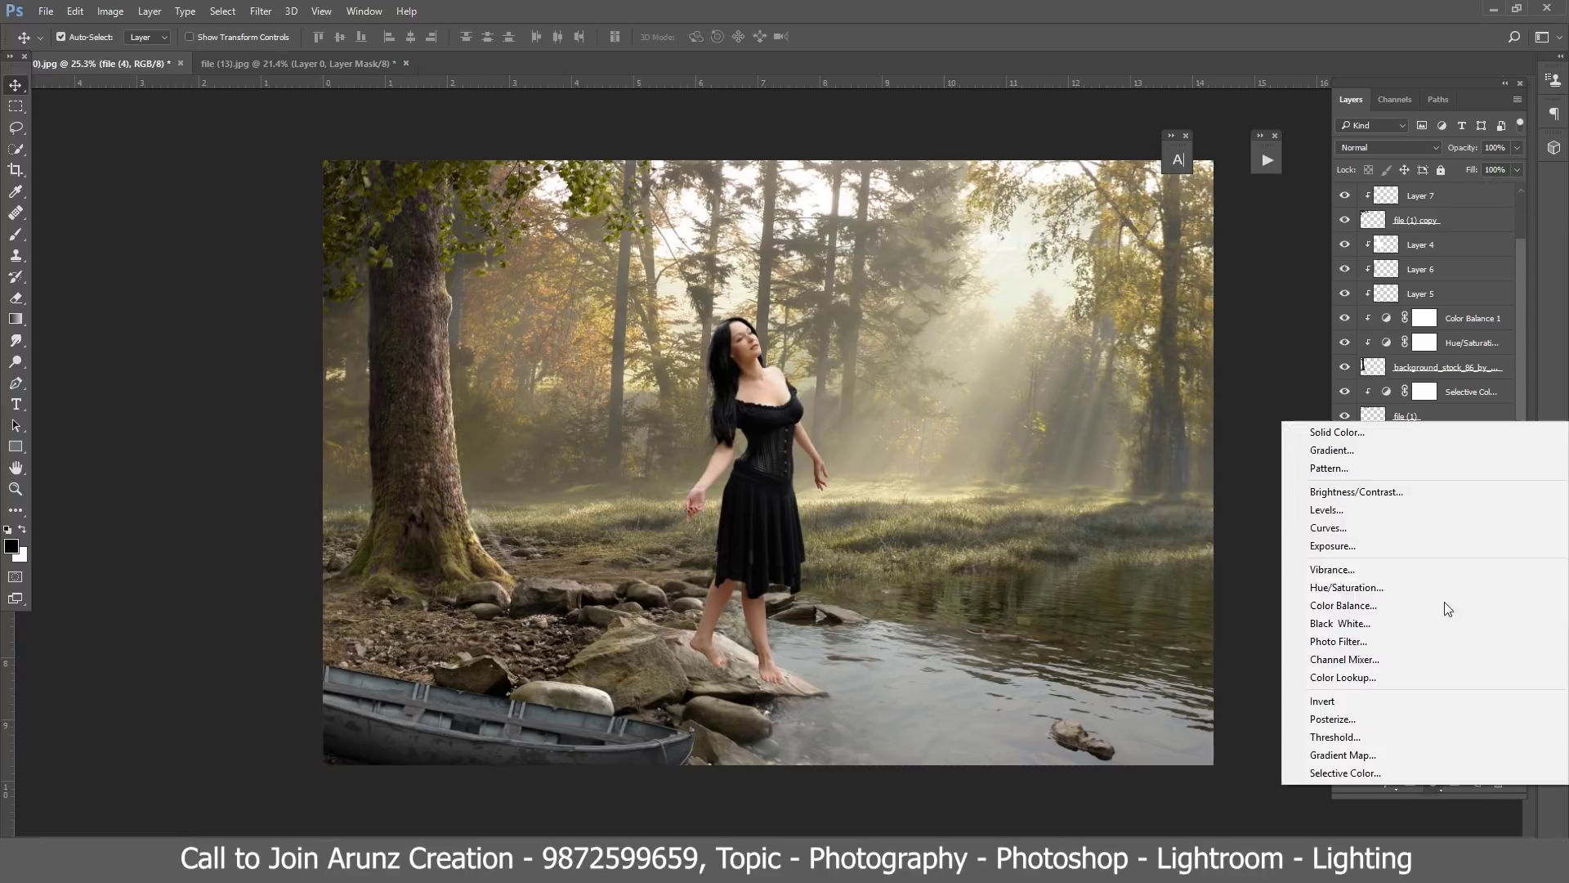
pyautogui.click(1419, 491)
pyautogui.moveTo(1234, 400); pyautogui.dragTo(1211, 397)
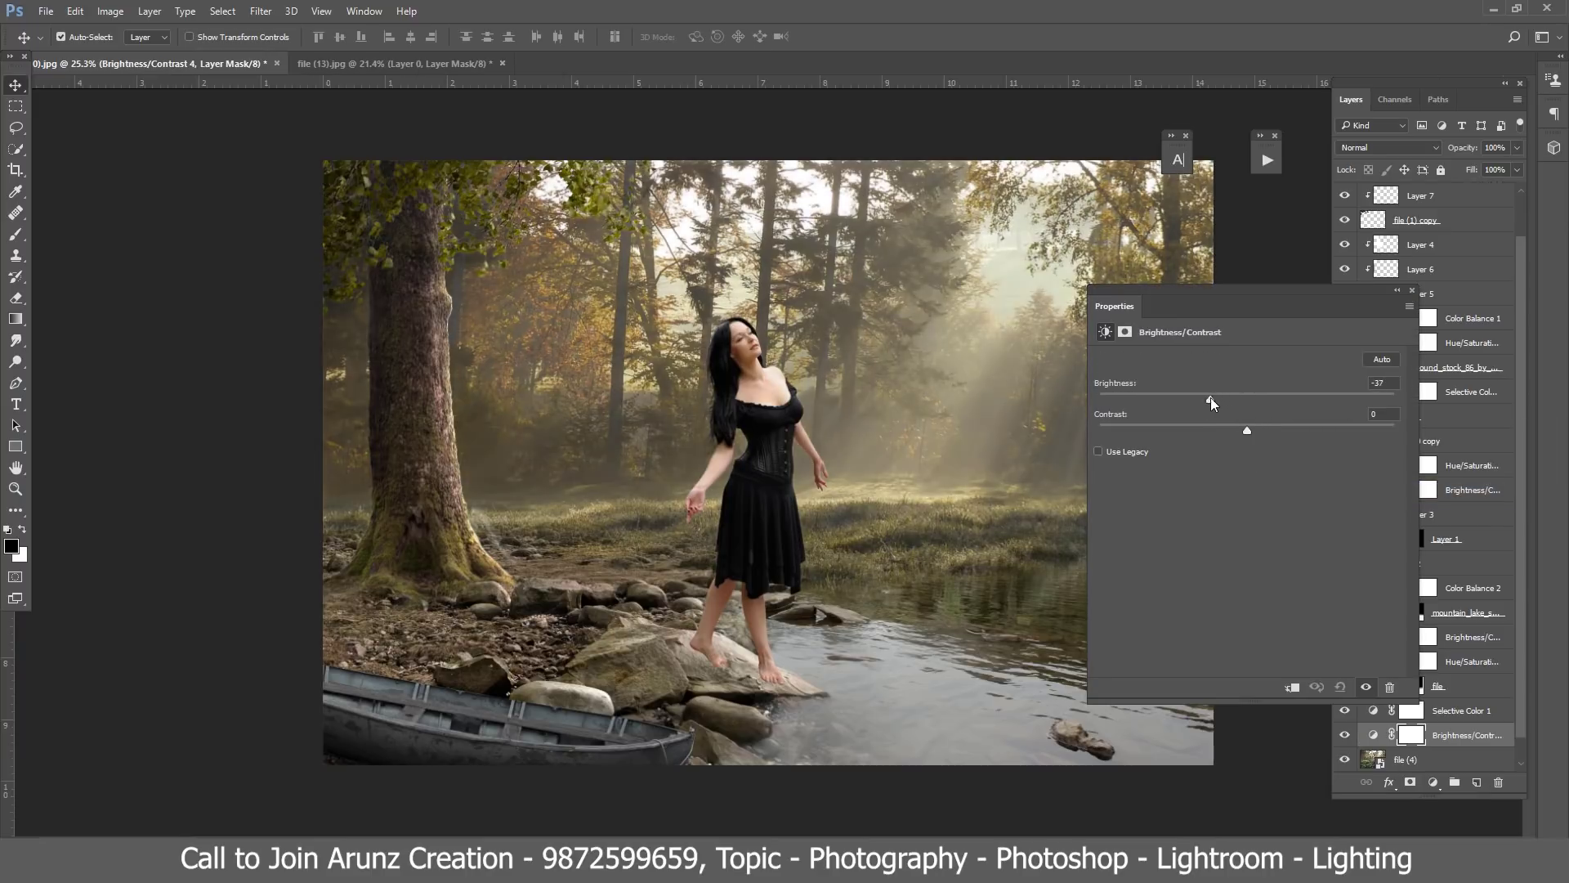
pyautogui.click(1412, 290)
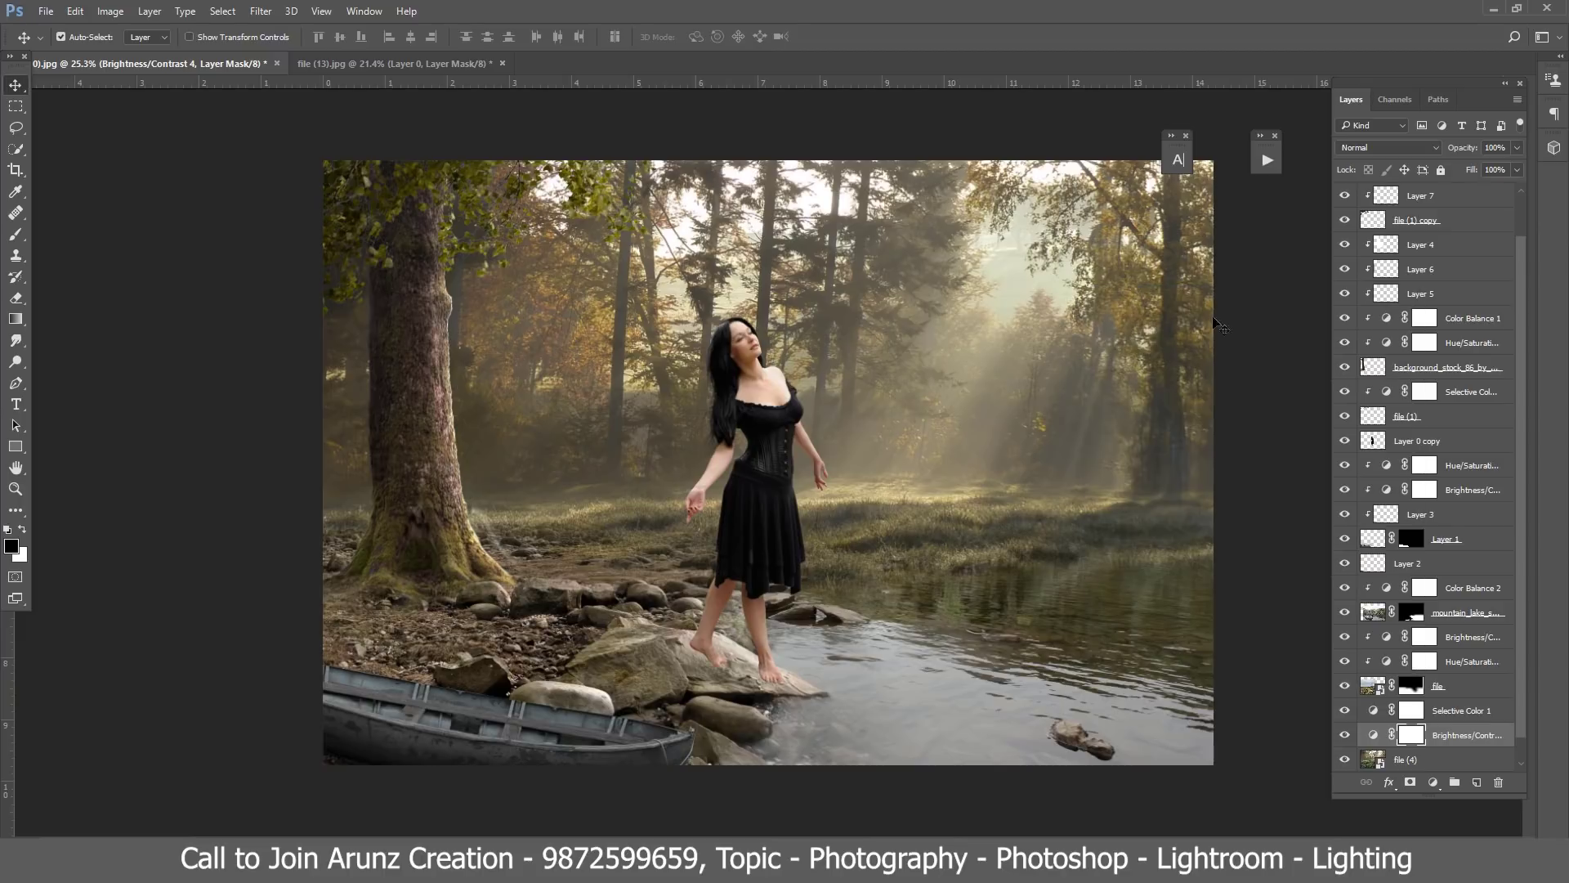
# Step: Mask the darkening with a radial gradient from the sunlit area toward the woman
pyautogui.click(16, 319)
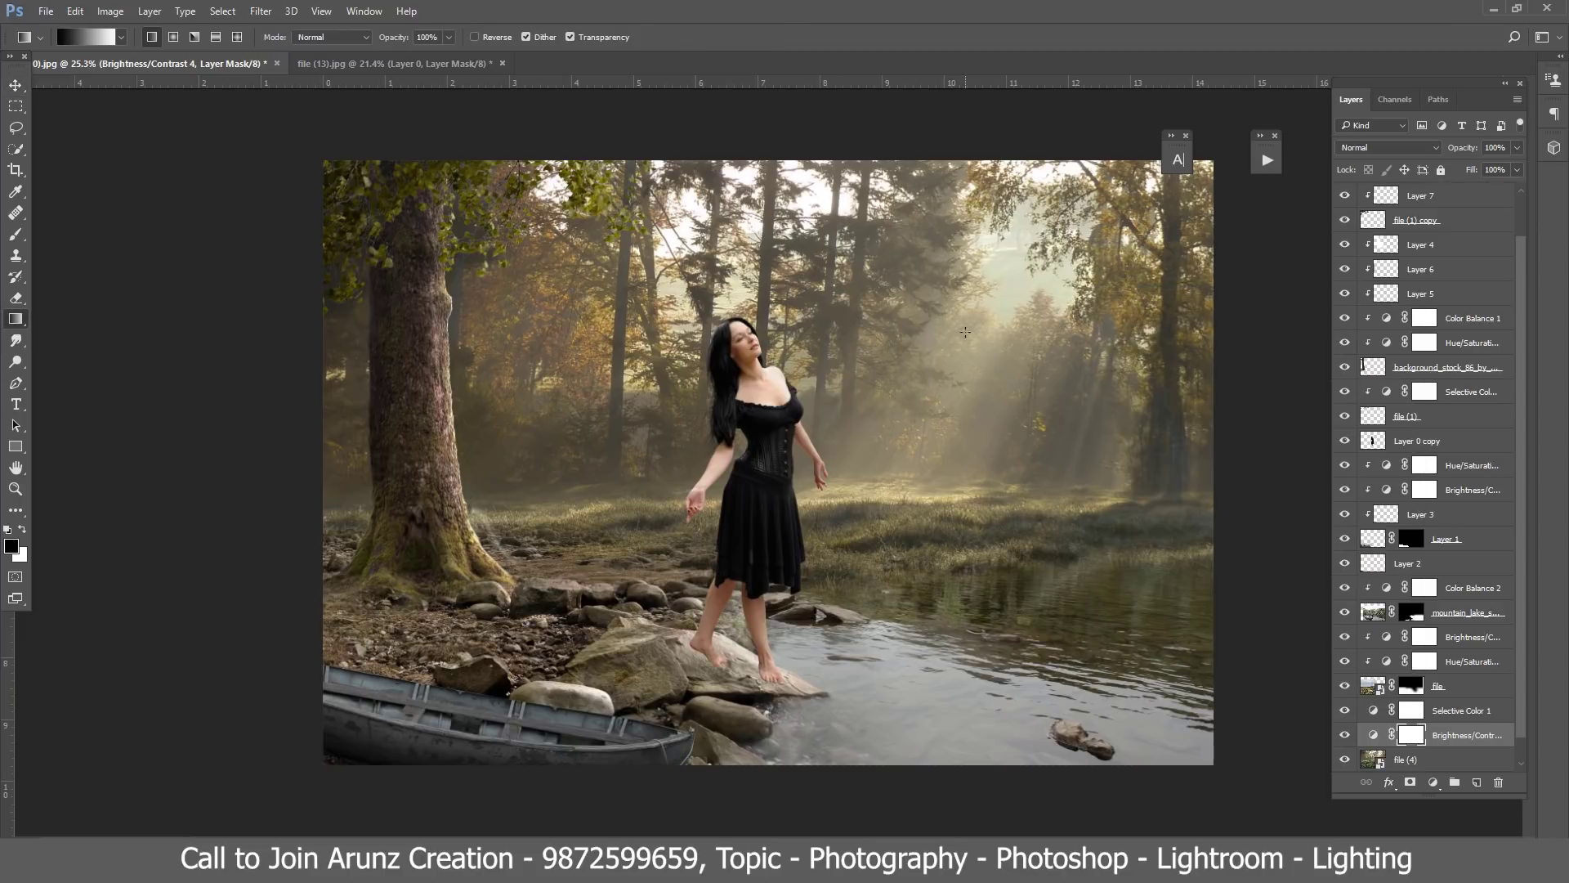
pyautogui.moveTo(965, 332)
pyautogui.mouseDown()
pyautogui.moveTo(848, 513)
pyautogui.moveTo(1006, 303)
pyautogui.moveTo(847, 495)
pyautogui.mouseUp()
pyautogui.hotkey('ctrl', 'z')
pyautogui.click(173, 37)
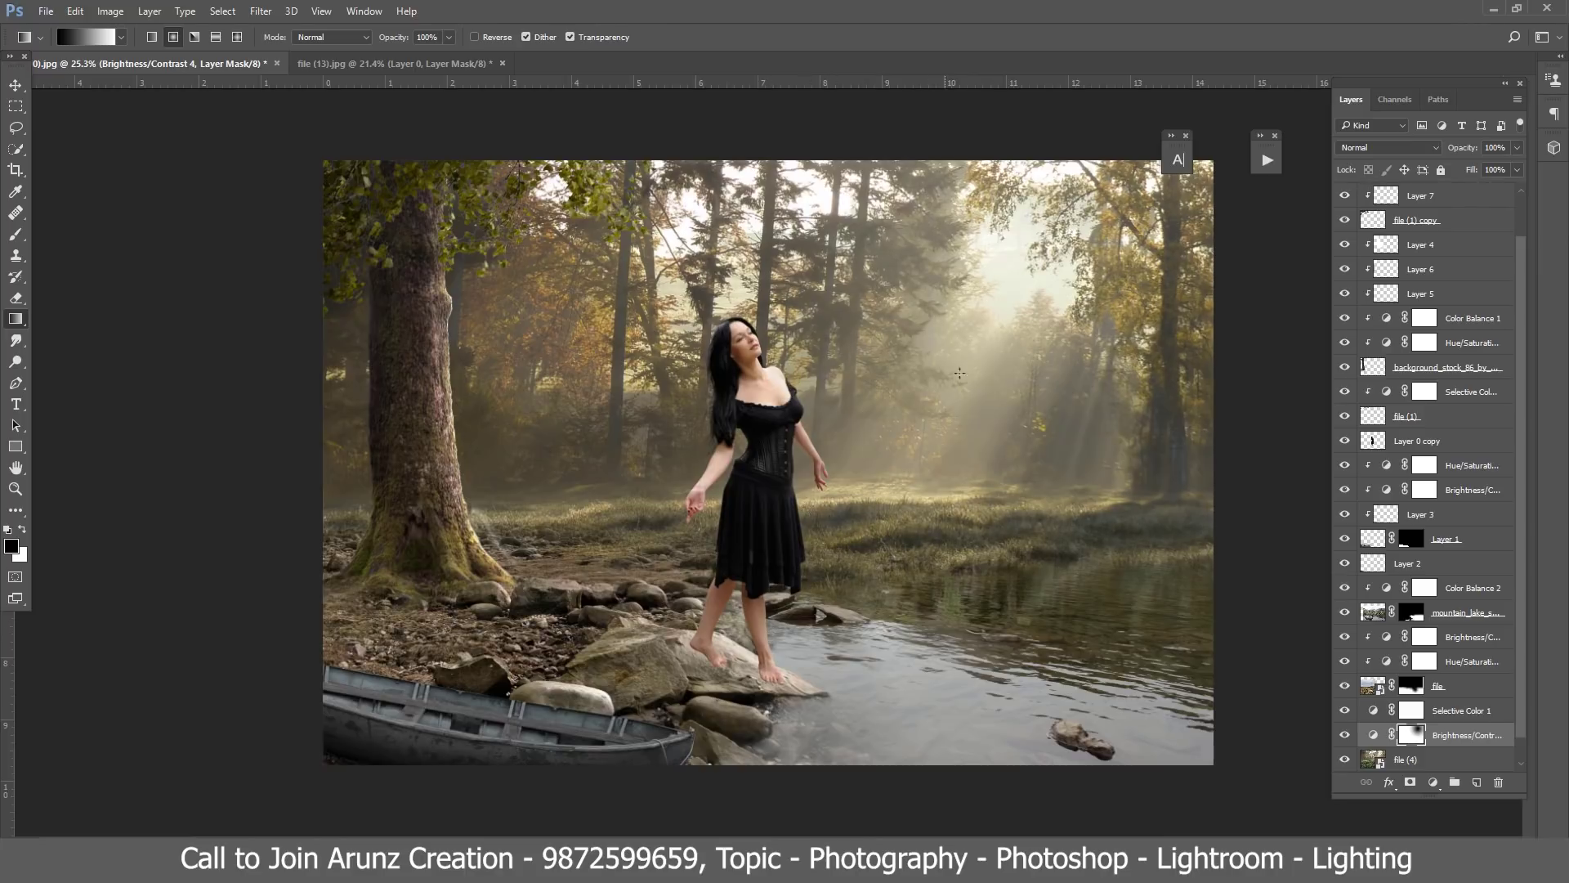
pyautogui.moveTo(1005, 307); pyautogui.dragTo(866, 491)
pyautogui.click(1459, 710)
# Step: Add a new layer and set up a small soft cloud brush in white
pyautogui.click(1476, 783)
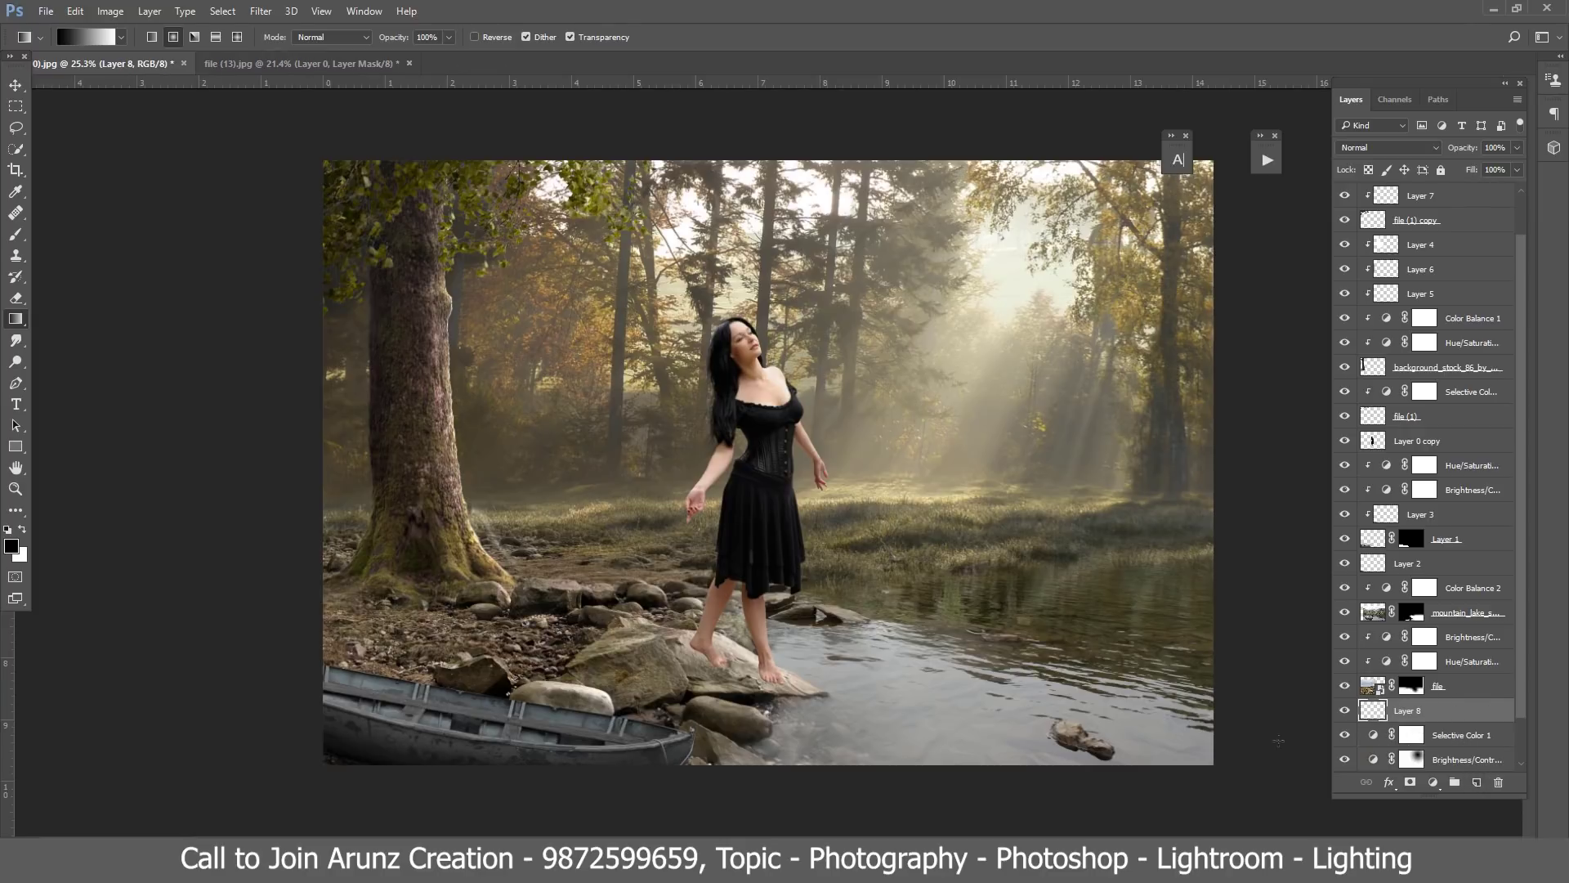
pyautogui.press('b')
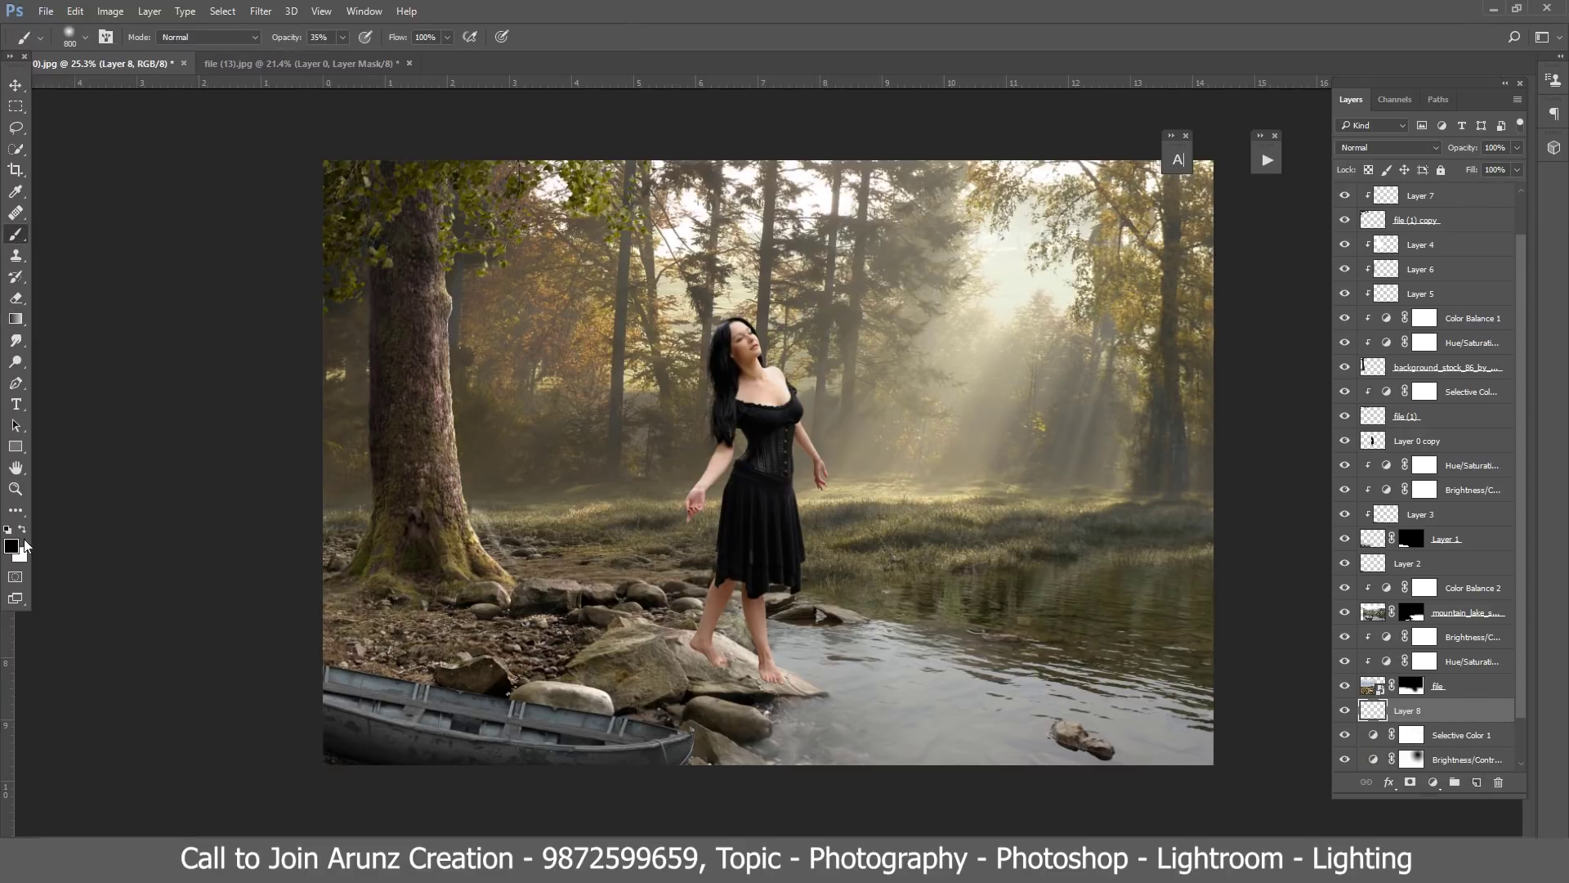
pyautogui.click(23, 531)
pyautogui.click(85, 41)
pyautogui.doubleClick(113, 324)
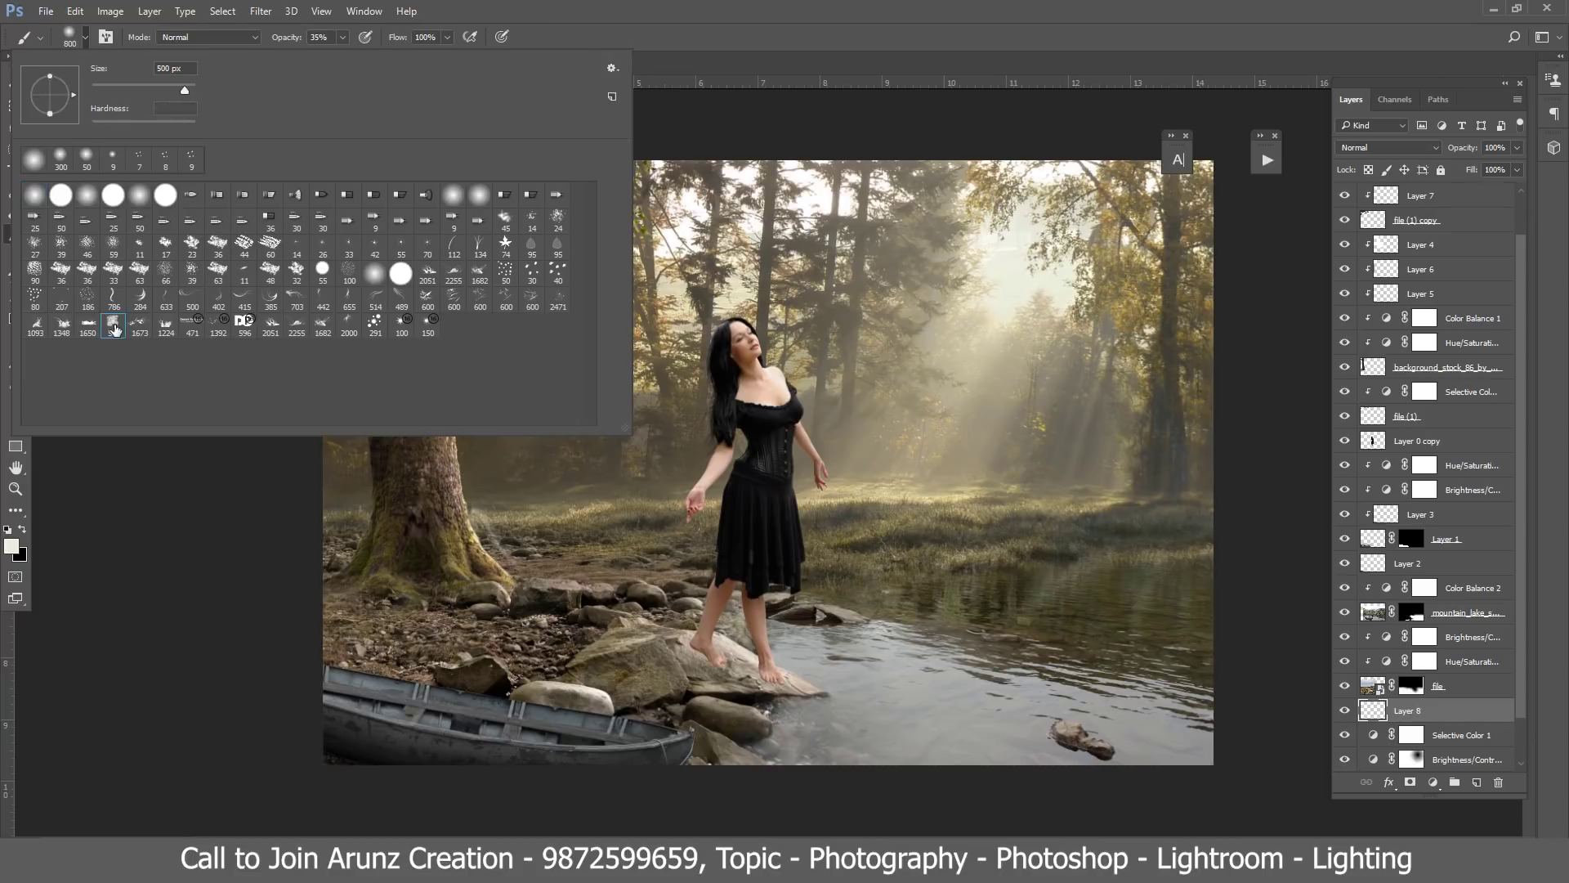
pyautogui.press('[')
pyautogui.press('[')
pyautogui.press('[')
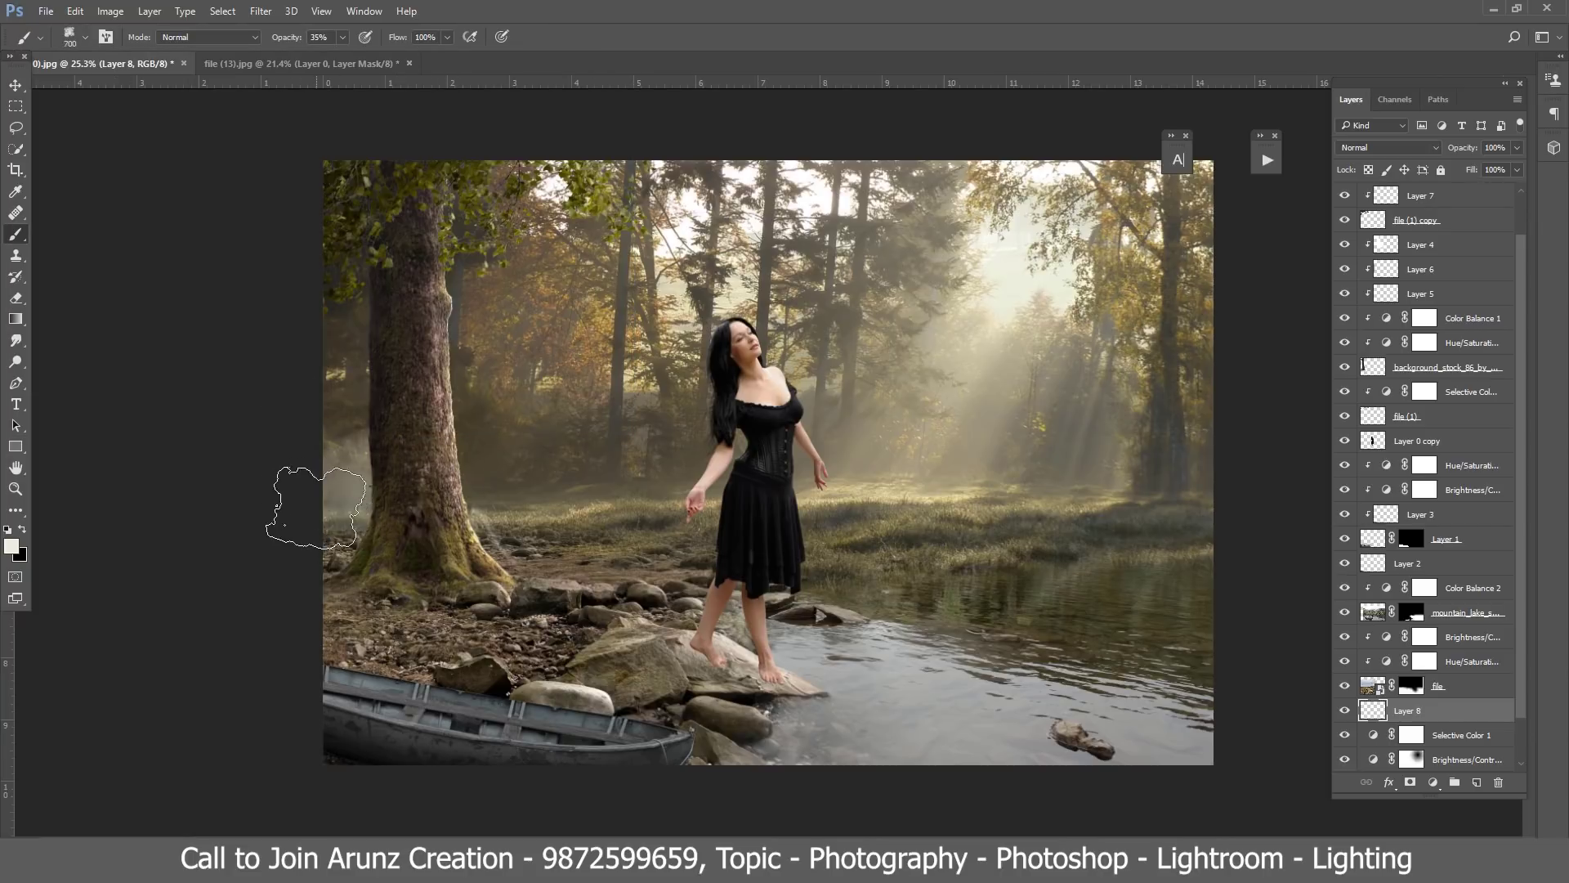
# Step: Paint white fog across the tree, stream and woman, then set the layer fill to 47%
pyautogui.click(331, 500)
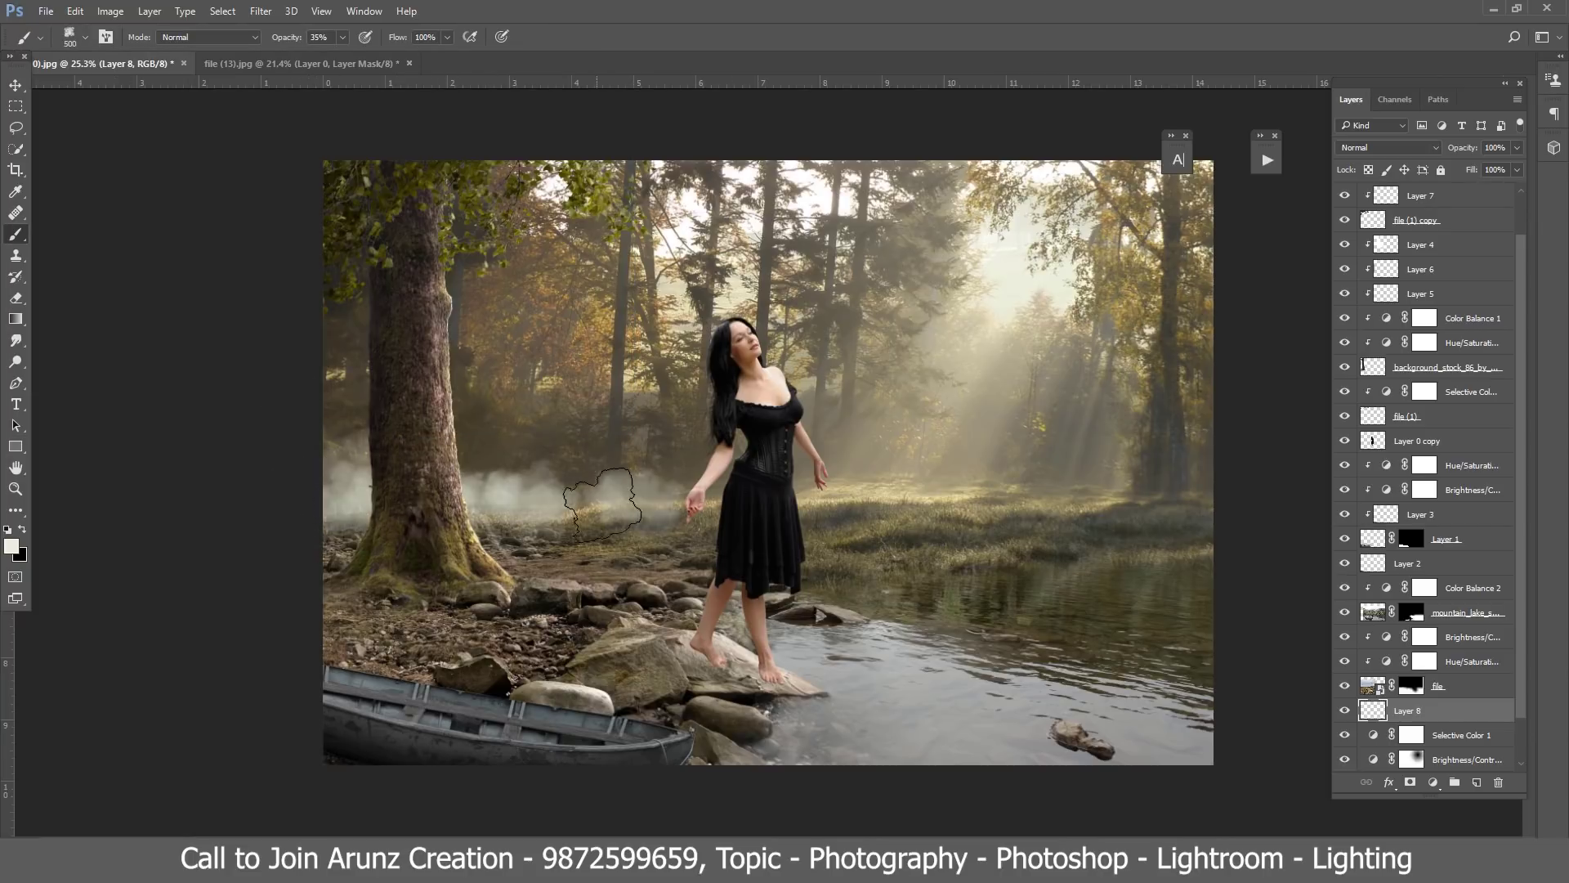
pyautogui.moveTo(331, 500); pyautogui.dragTo(695, 495)
pyautogui.press('[')
pyautogui.moveTo(925, 467); pyautogui.dragTo(1201, 480)
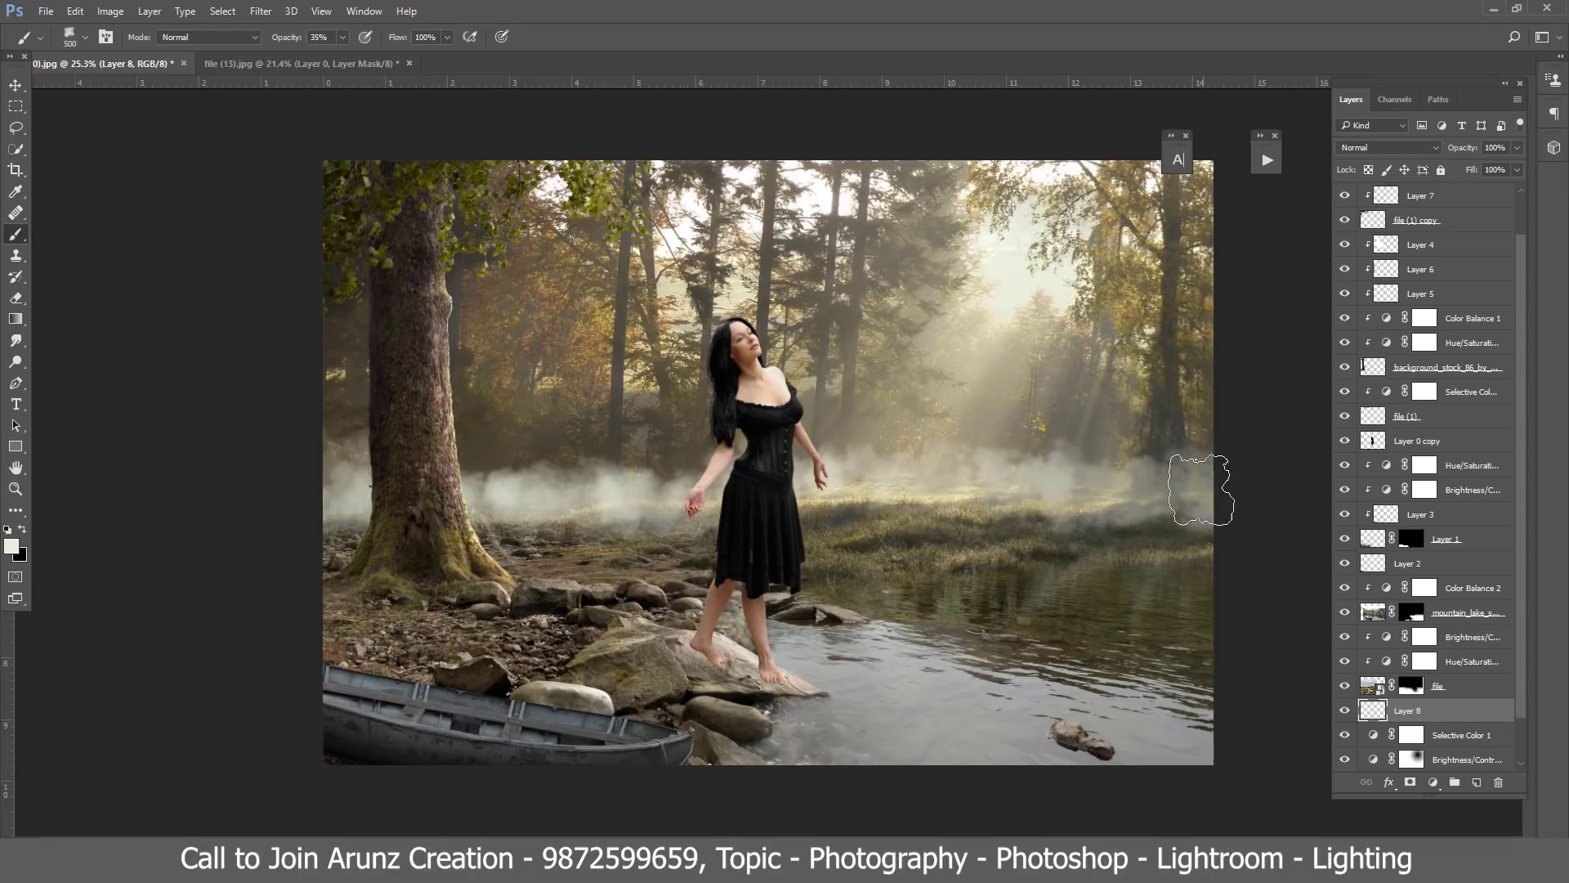
pyautogui.press(']')
pyautogui.press(']')
pyautogui.press(']')
pyautogui.press(']')
pyautogui.press(']')
pyautogui.press(']')
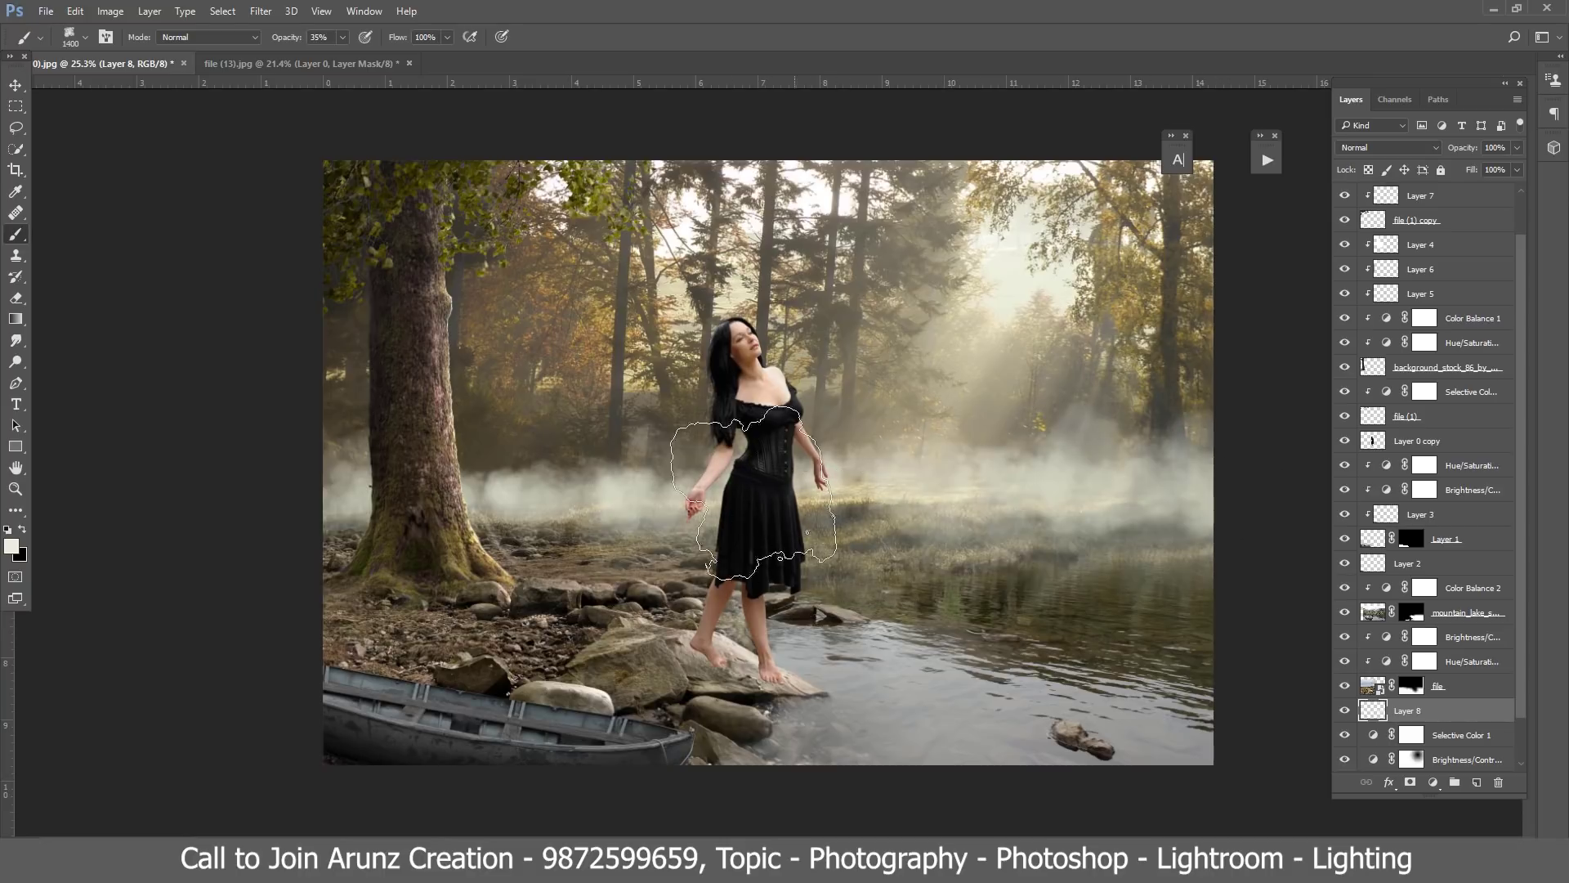
pyautogui.moveTo(1085, 490)
pyautogui.mouseDown()
pyautogui.moveTo(254, 437)
pyautogui.moveTo(715, 421)
pyautogui.mouseUp()
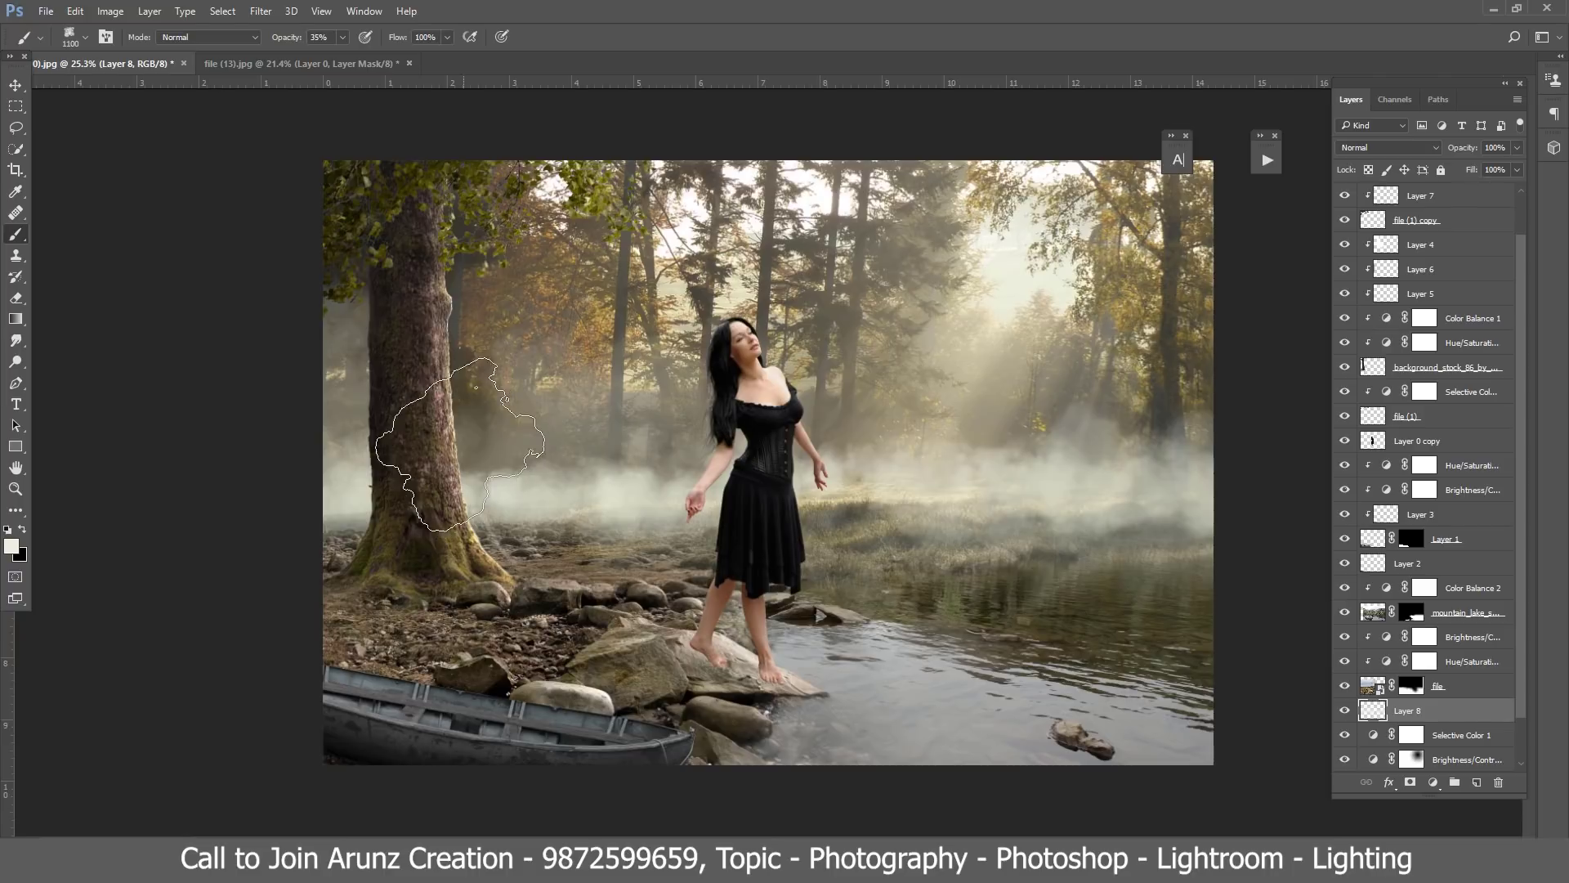
pyautogui.press('[')
pyautogui.press('[')
pyautogui.press('[')
pyautogui.press(']')
pyautogui.press(']')
pyautogui.press(']')
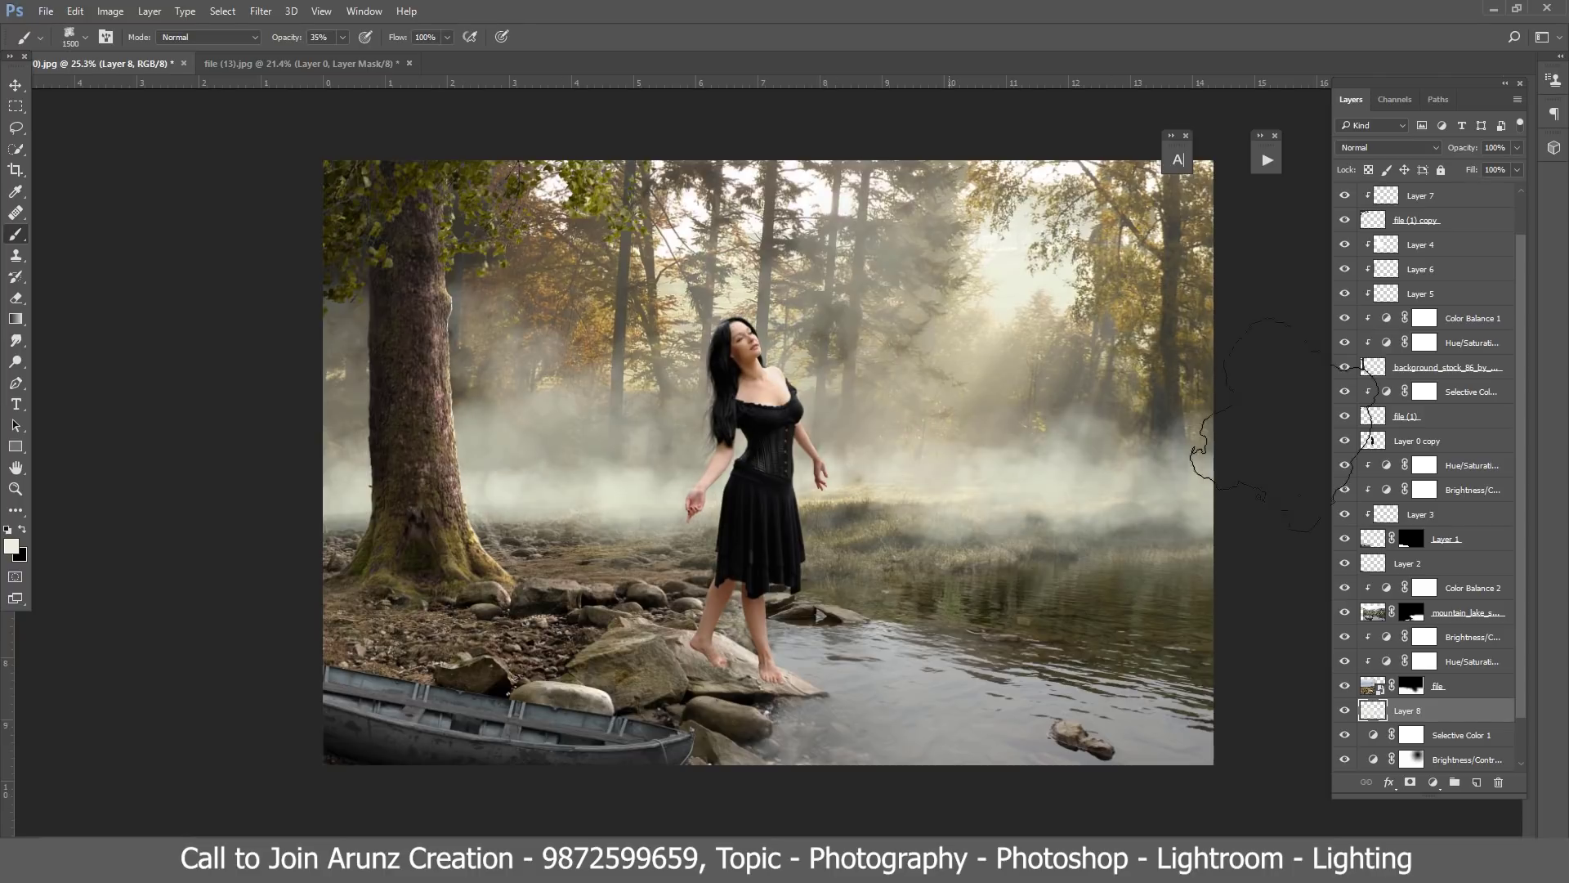
pyautogui.press('[')
pyautogui.press('[')
pyautogui.press('[')
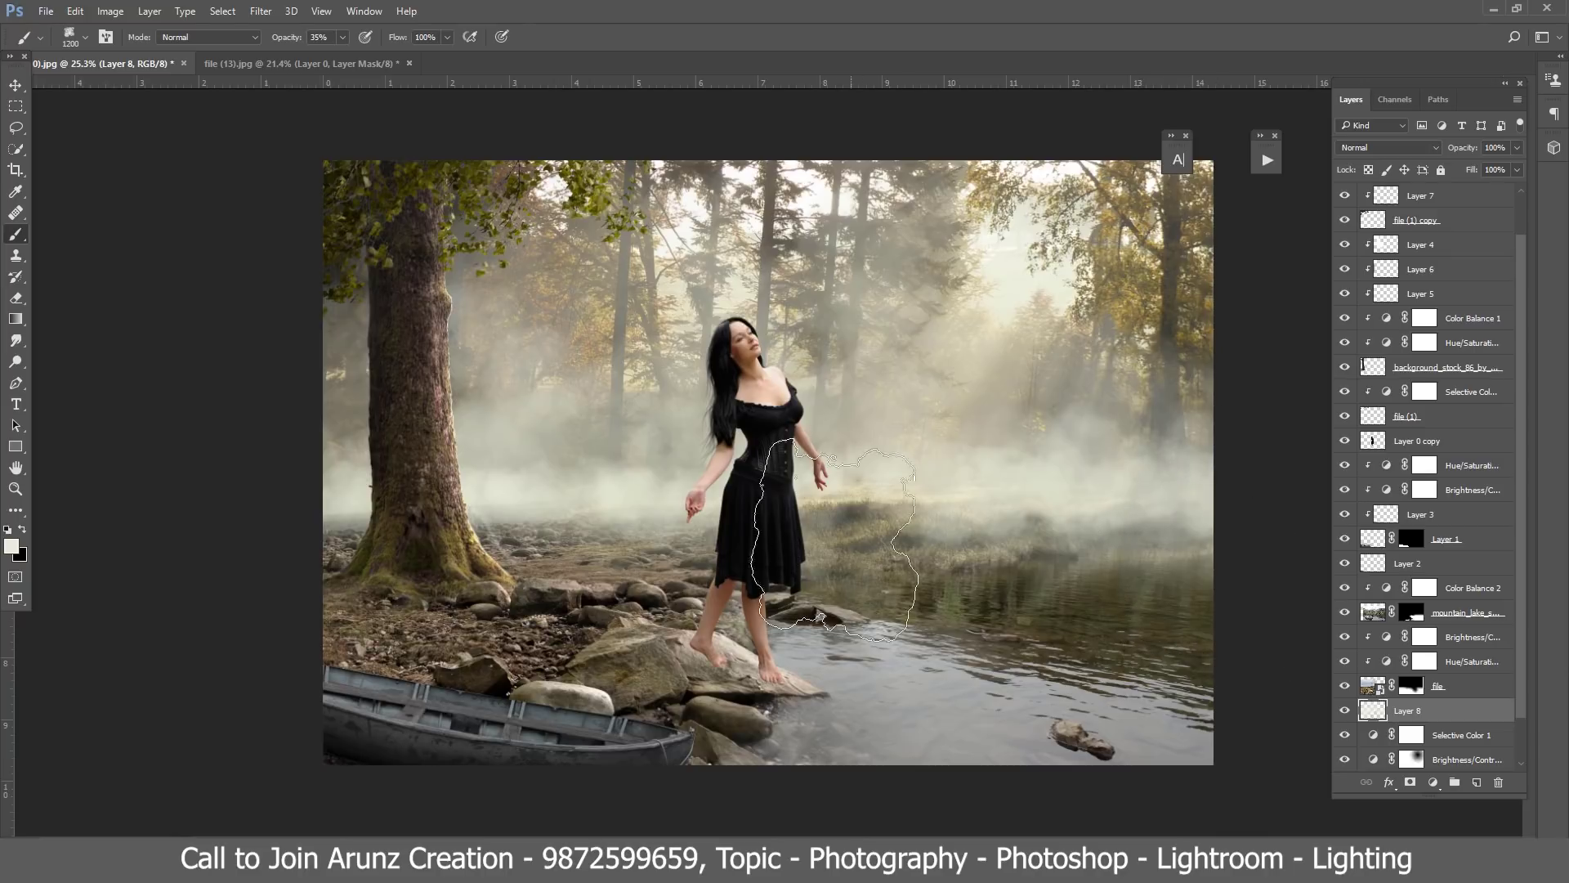
pyautogui.press('[')
pyautogui.press('[')
pyautogui.press('[')
pyautogui.moveTo(1518, 169); pyautogui.dragTo(1469, 190)
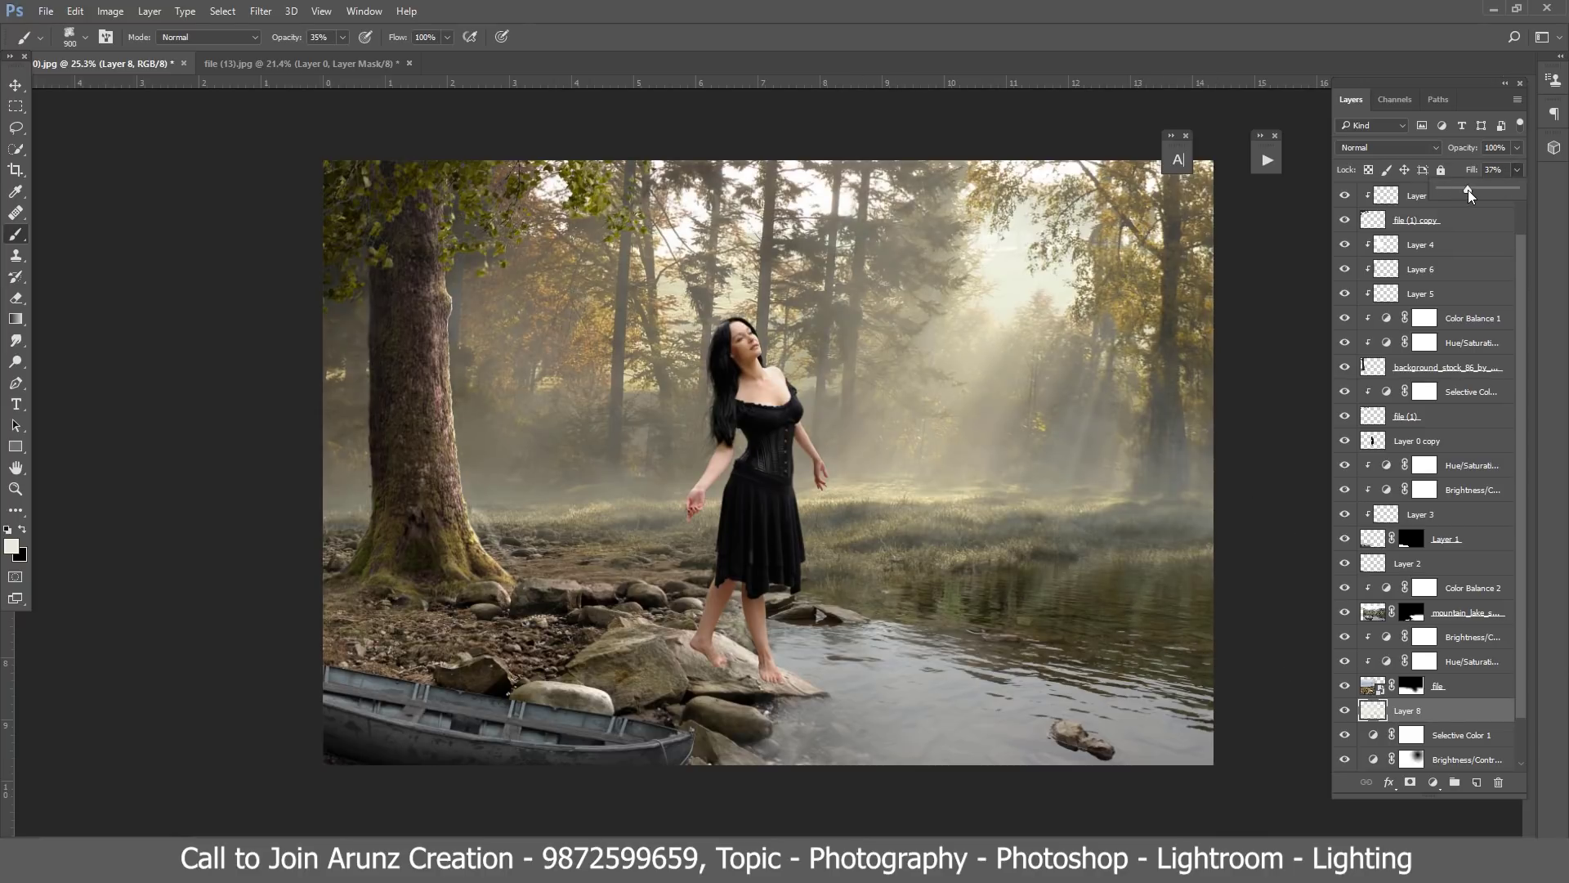
pyautogui.moveTo(1469, 189); pyautogui.dragTo(1475, 190)
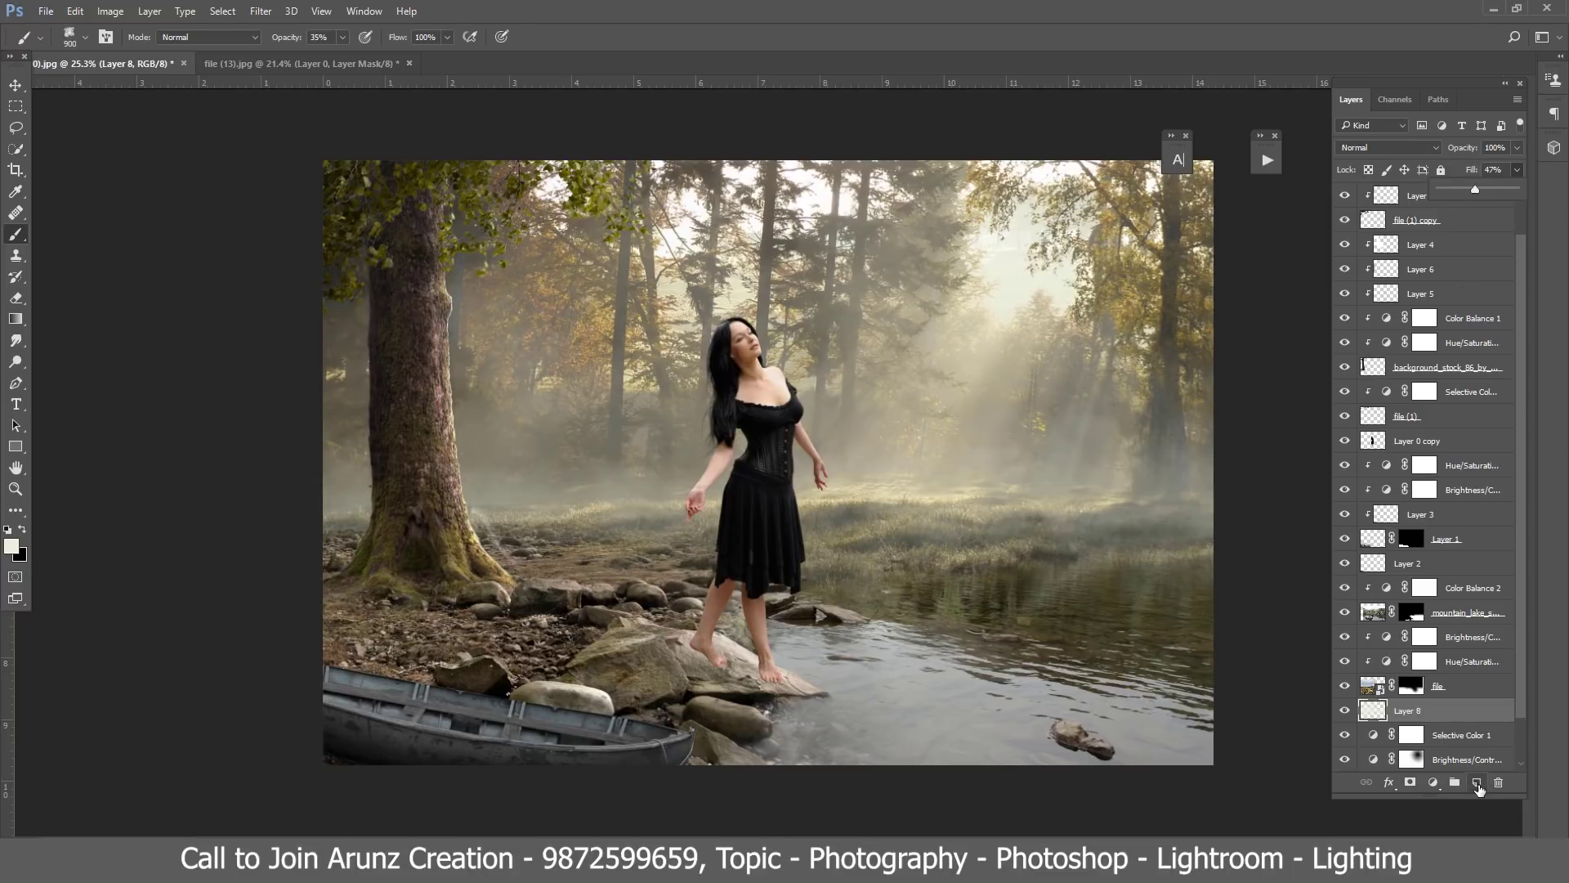
# Step: Add a new layer and set a large soft brush with a pale-yellow foreground
pyautogui.click(1476, 782)
pyautogui.click(11, 546)
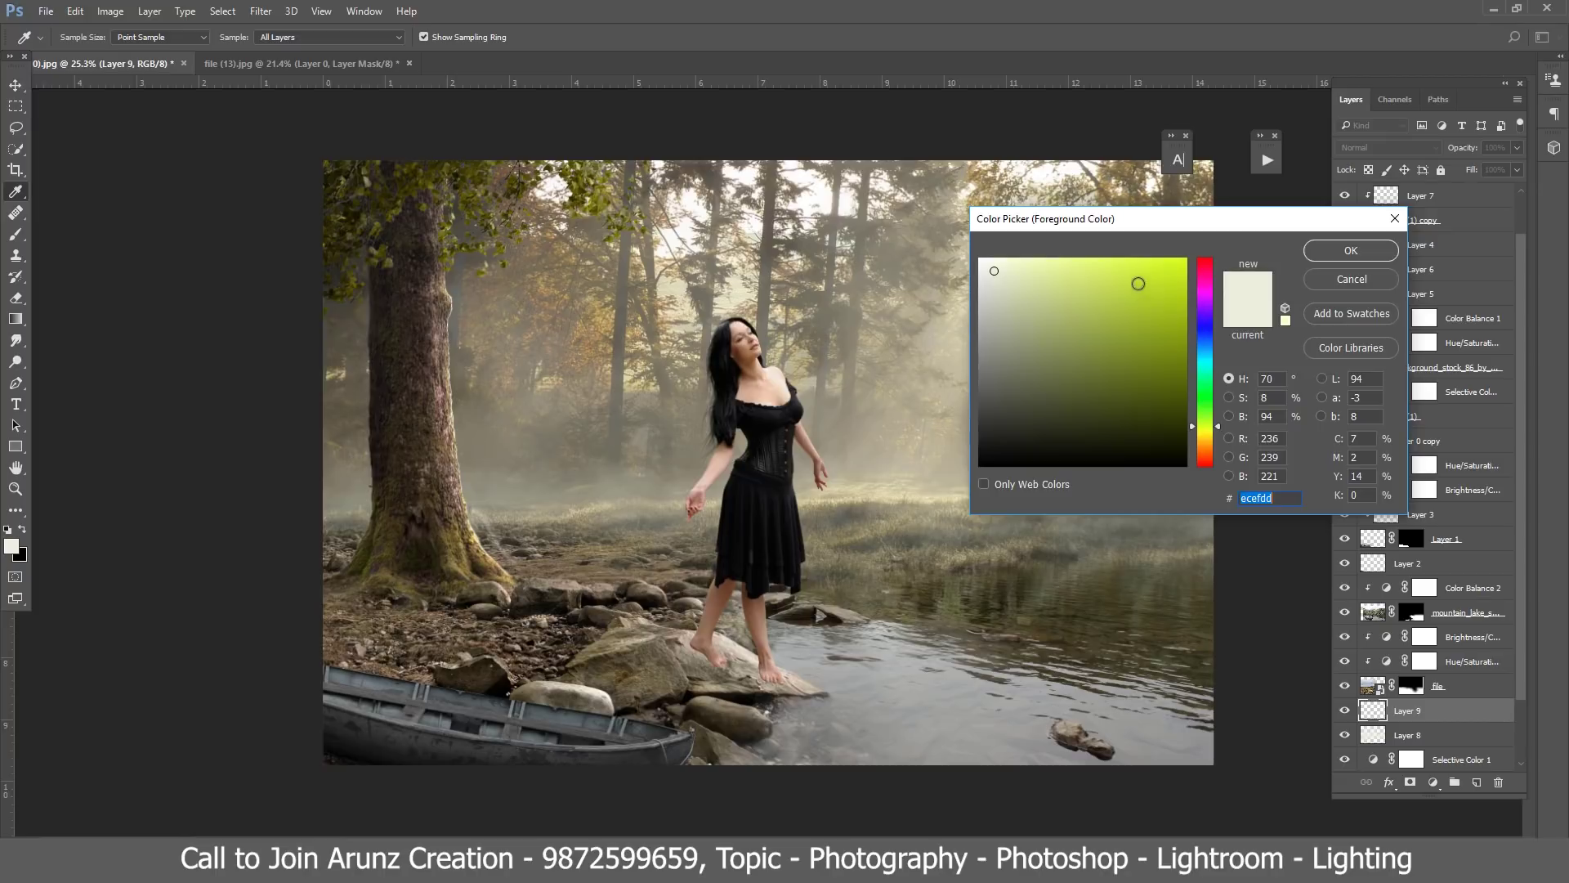
pyautogui.click(1207, 436)
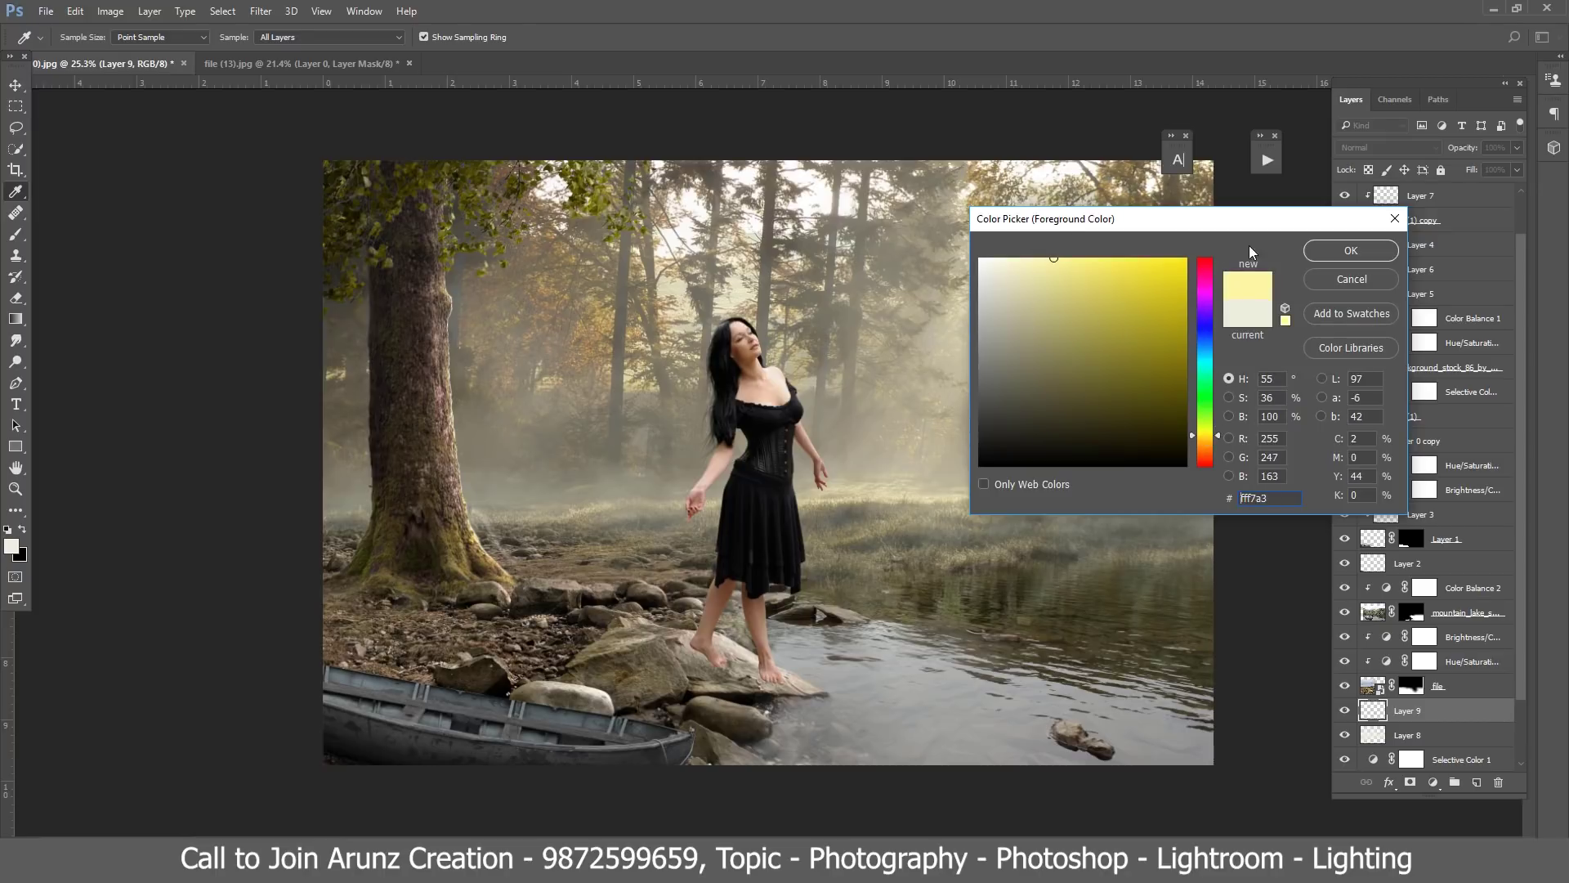
pyautogui.click(1345, 253)
pyautogui.press('b')
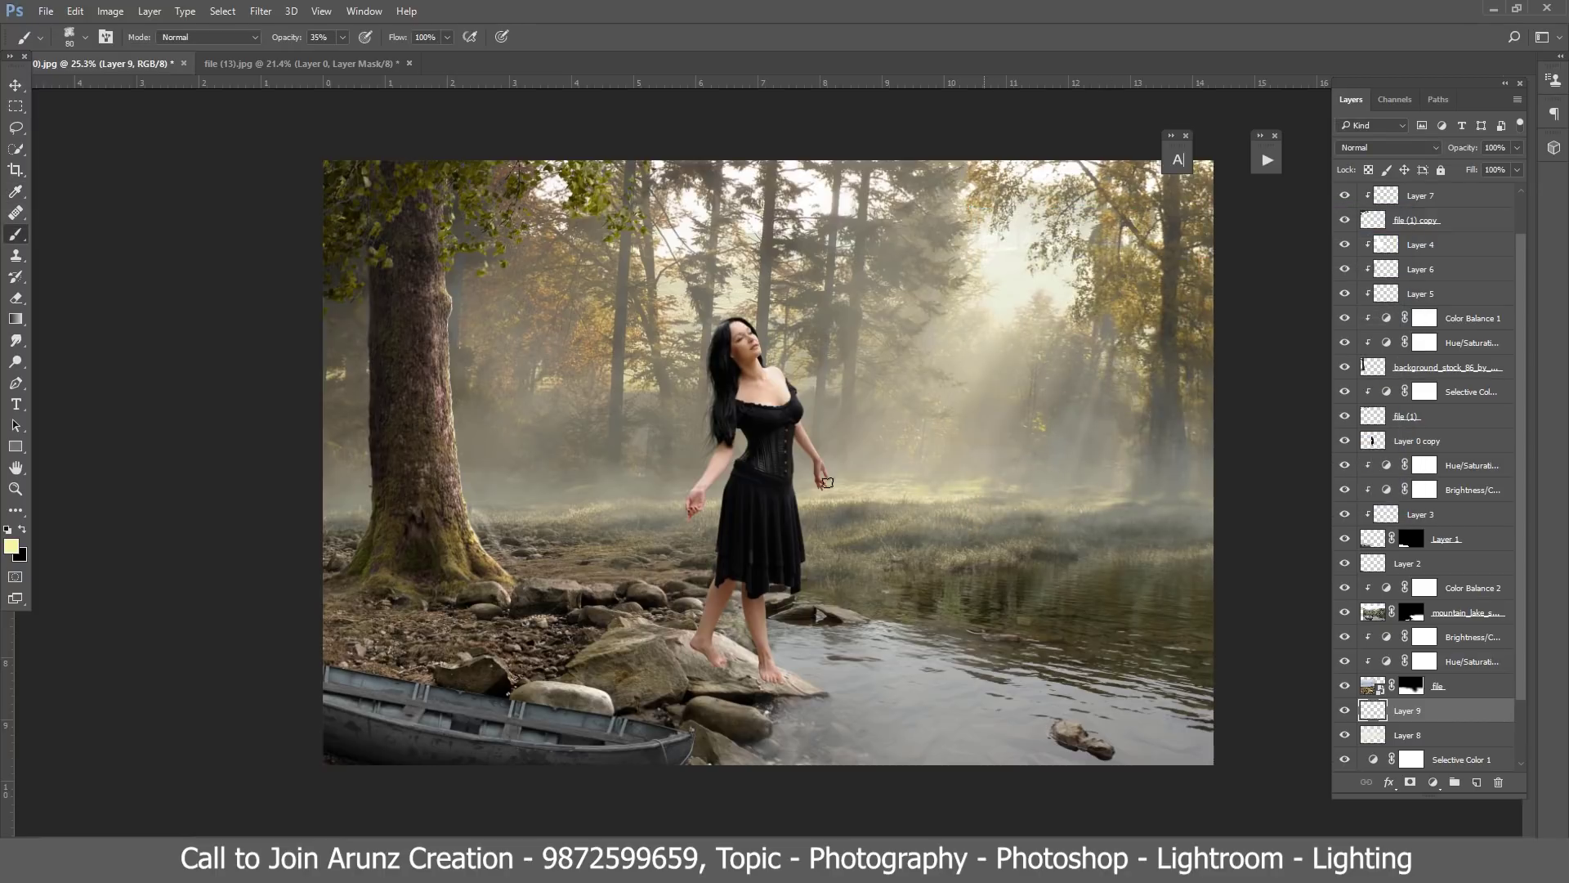
pyautogui.press(']')
pyautogui.press(']')
pyautogui.press(']')
pyautogui.click(1476, 782)
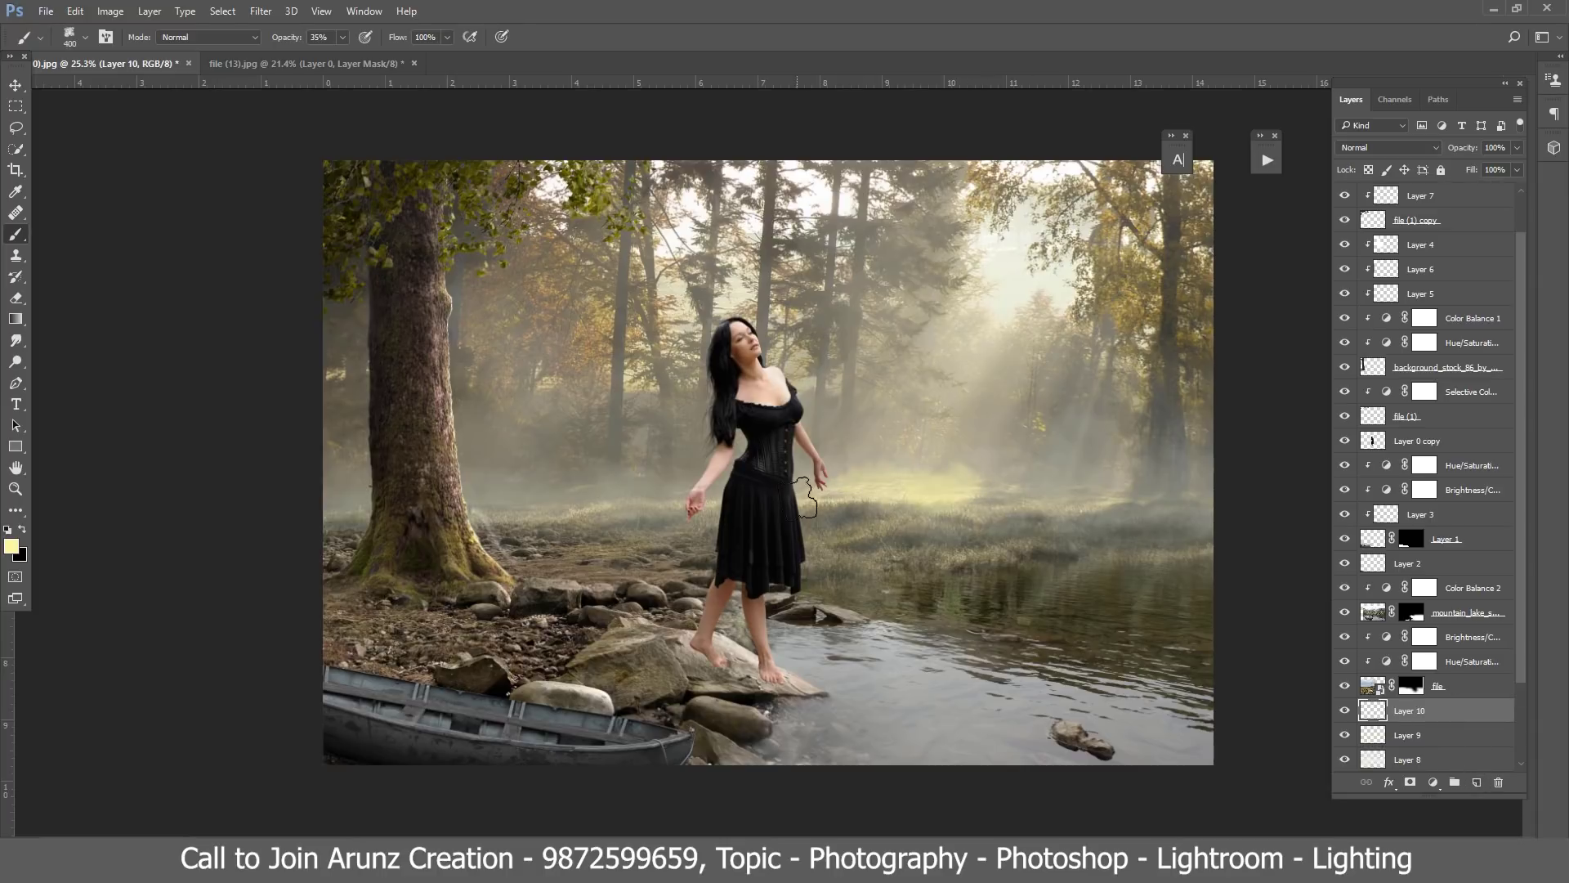
pyautogui.press(']')
pyautogui.press(']')
pyautogui.press(']')
# Step: Paint a soft pale-yellow glow into the mist on both sides of the woman
pyautogui.moveTo(825, 491); pyautogui.dragTo(980, 488)
pyautogui.press(']')
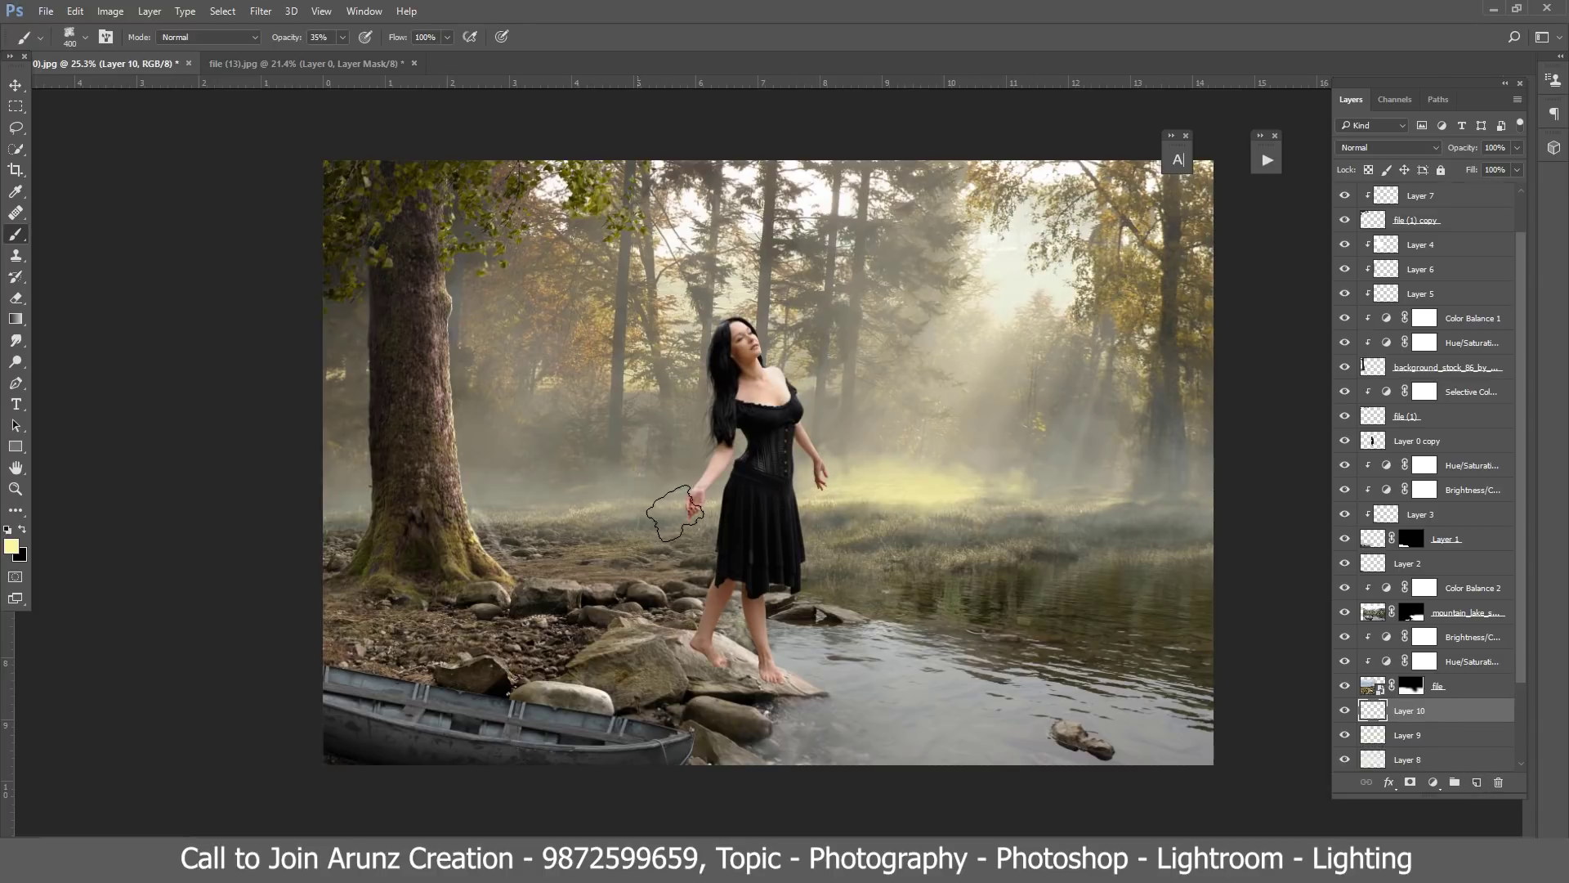
pyautogui.press('[')
pyautogui.press(']')
pyautogui.press(']')
pyautogui.press(']')
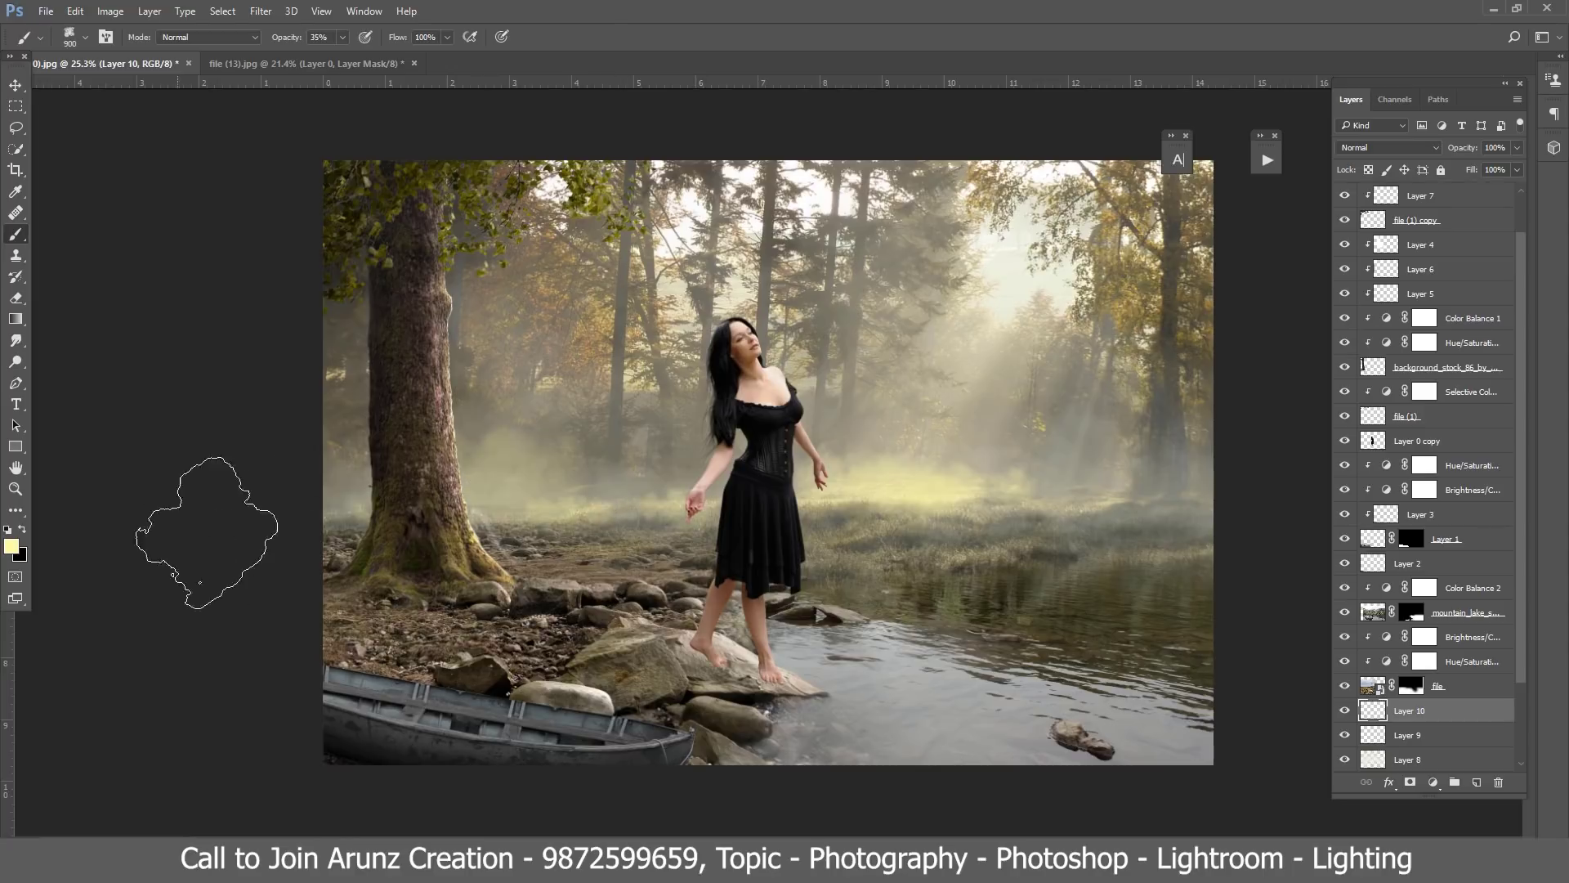
pyautogui.click(630, 499)
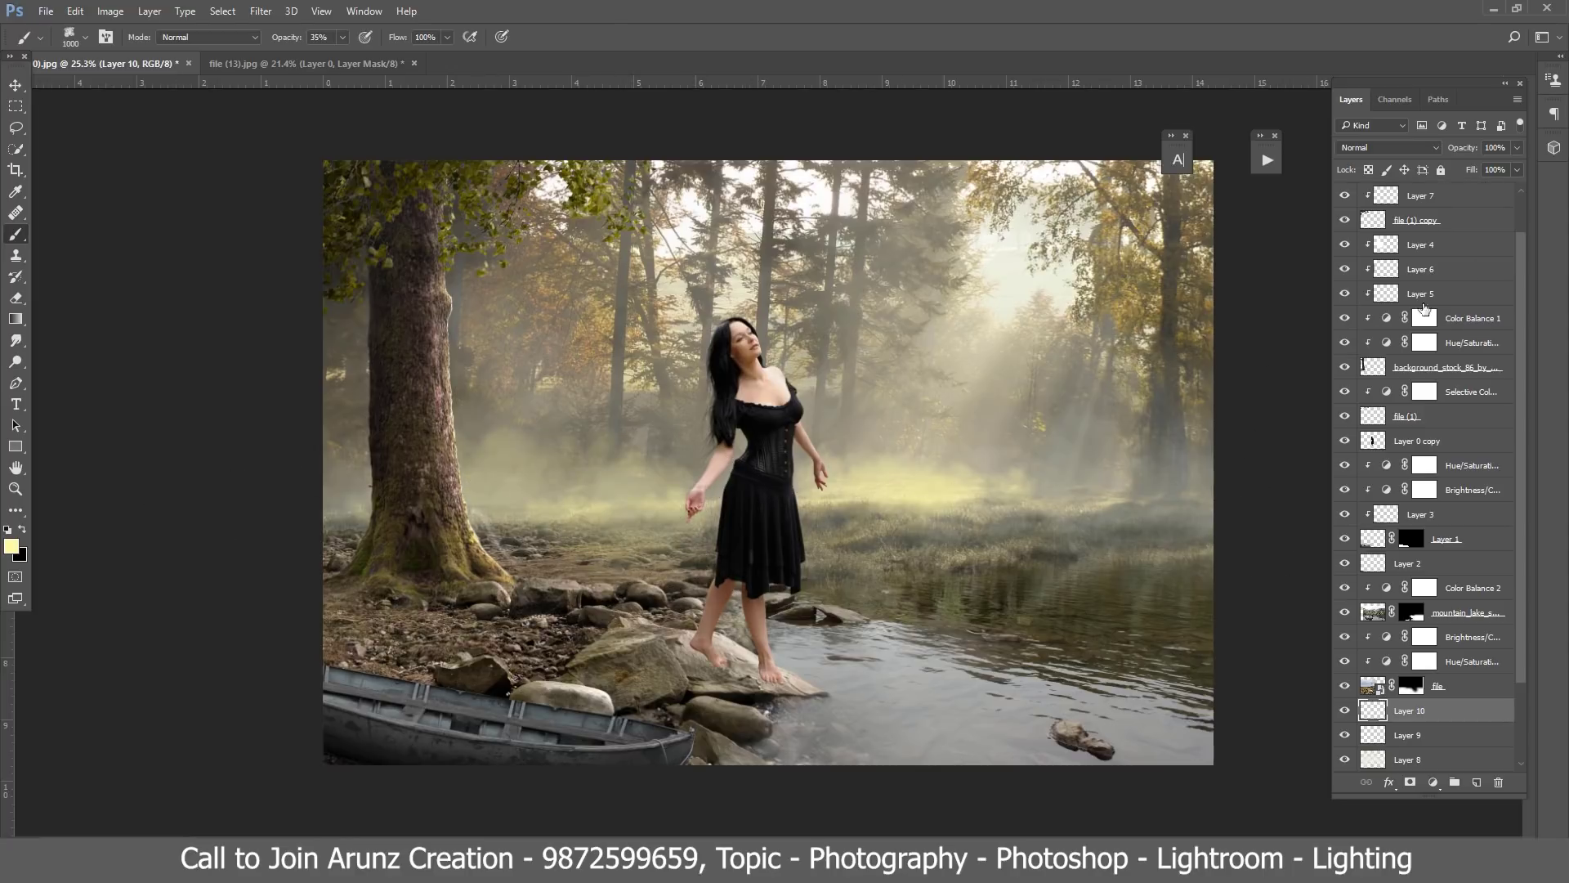
# Step: Set the glow layer to Screen blend mode with 47% fill
pyautogui.click(1396, 150)
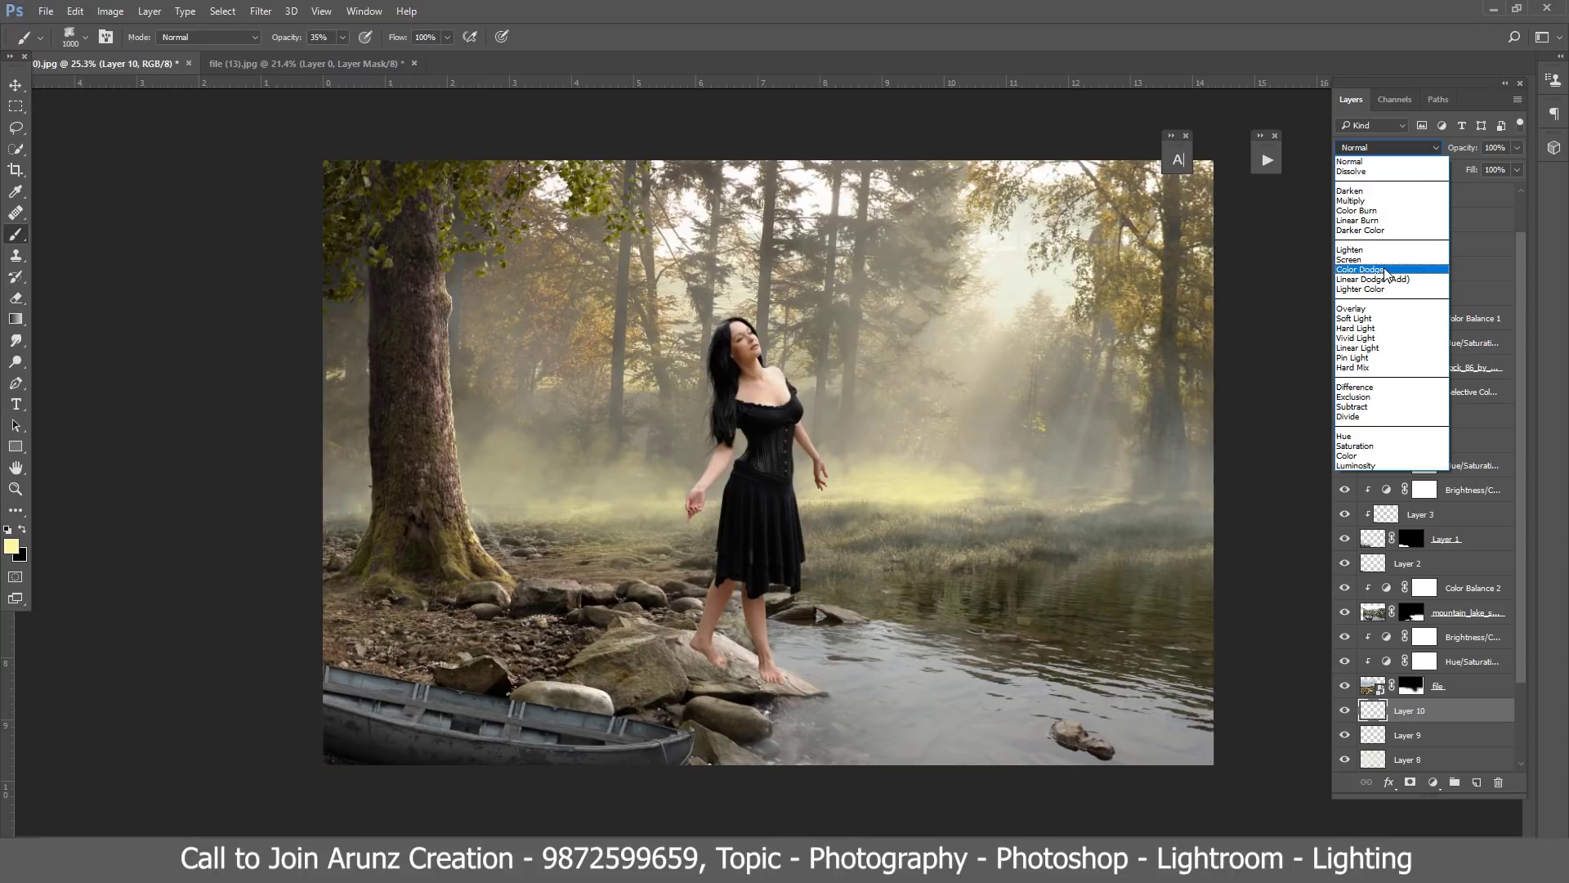
pyautogui.click(1394, 268)
pyautogui.click(1517, 169)
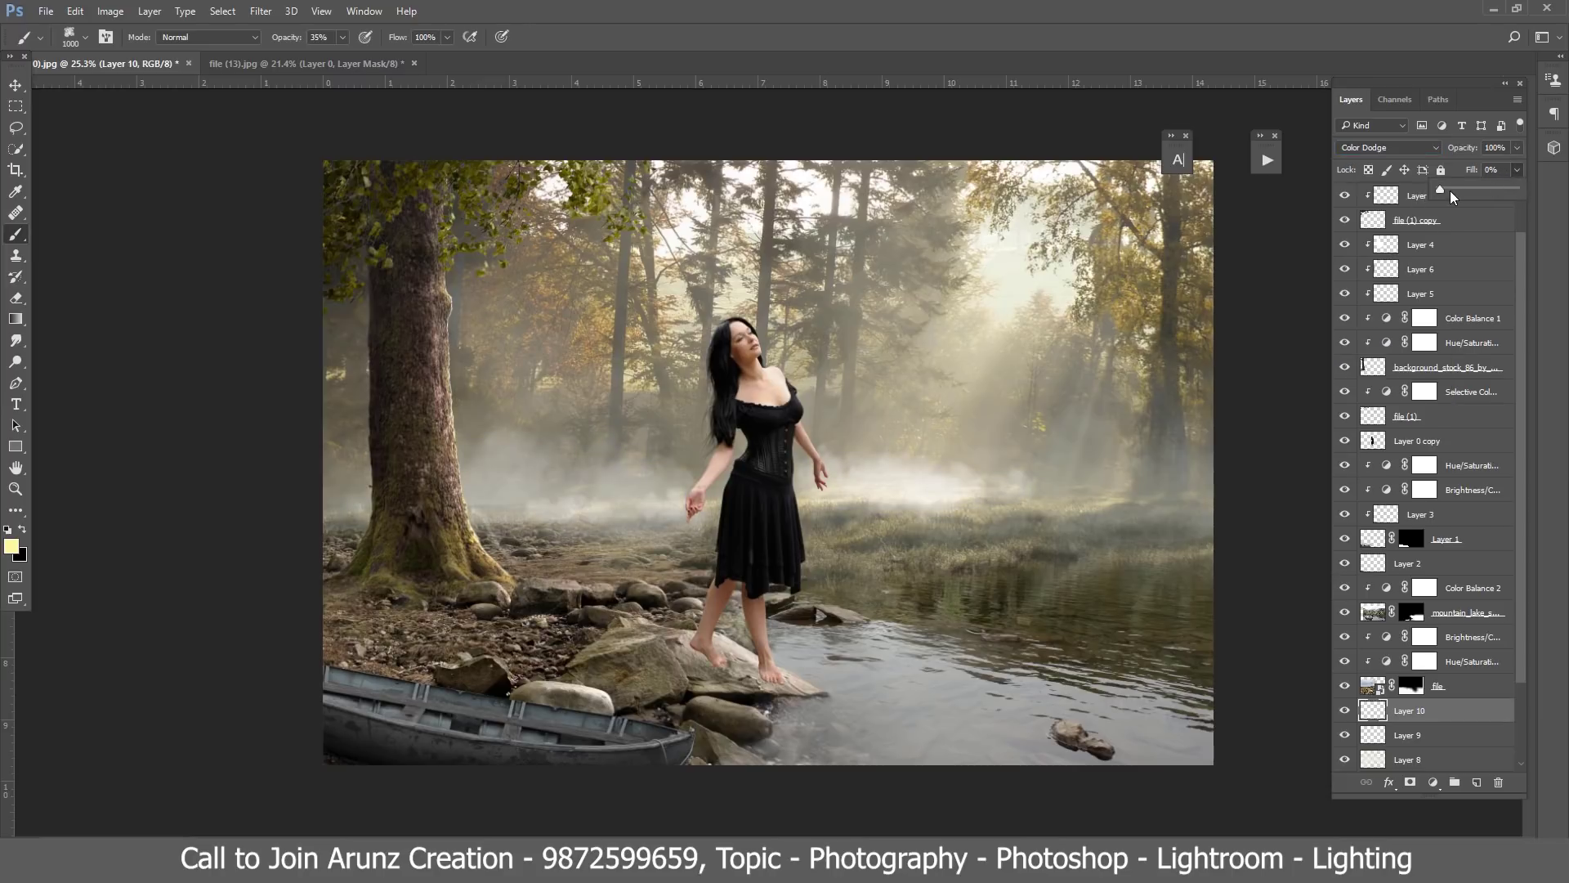
pyautogui.moveTo(1451, 192); pyautogui.dragTo(1450, 188)
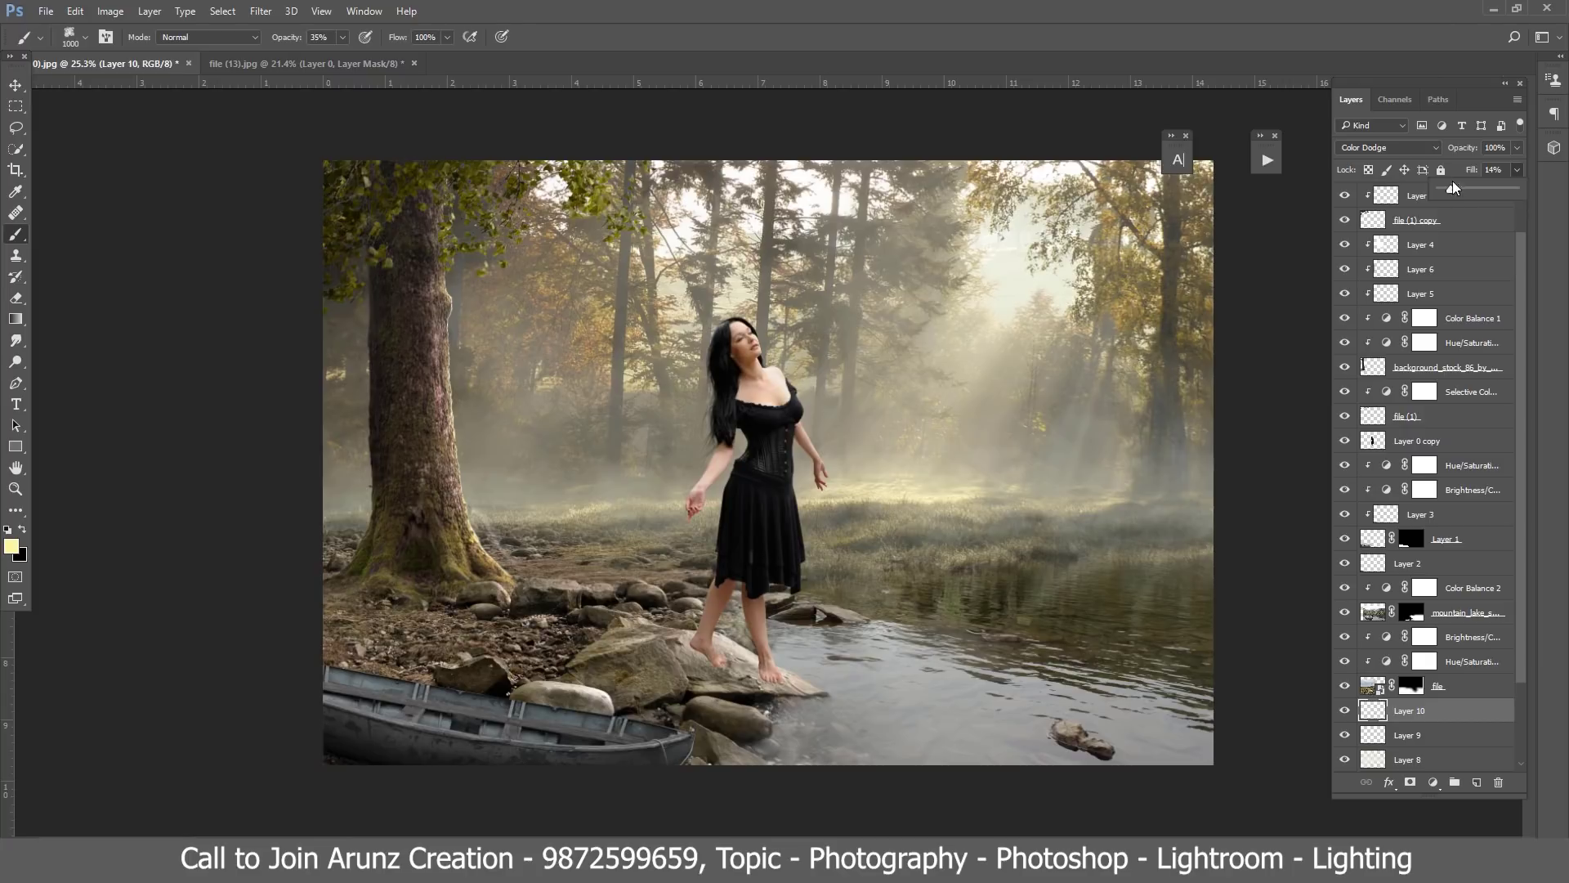
pyautogui.click(1389, 147)
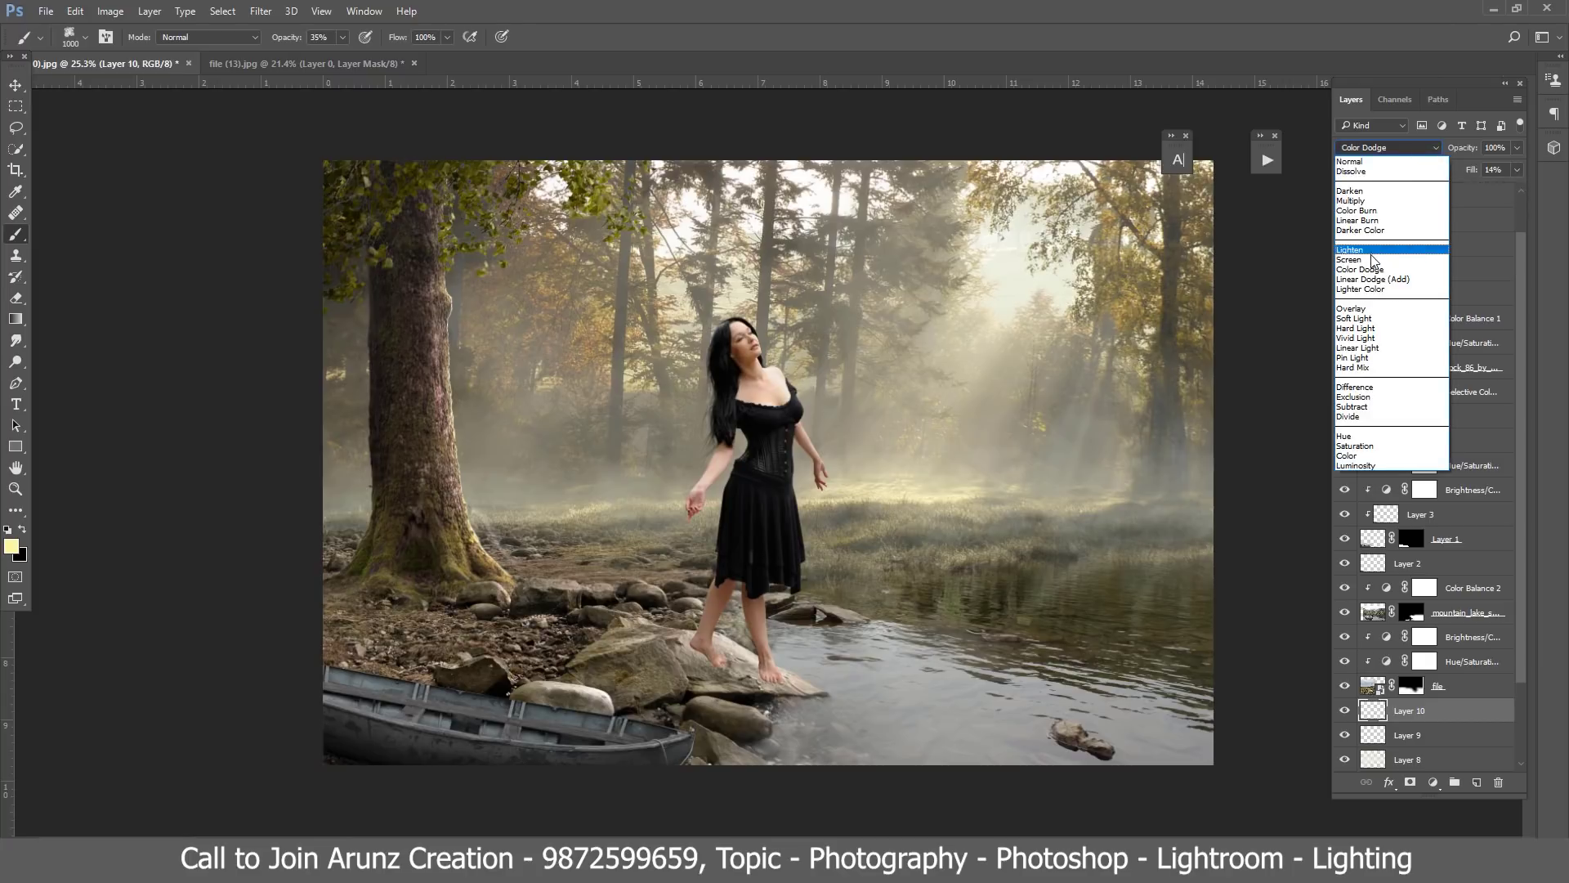
pyautogui.click(1374, 260)
pyautogui.moveTo(1516, 173)
pyautogui.mouseDown()
pyautogui.moveTo(1524, 196)
pyautogui.moveTo(1473, 203)
pyautogui.mouseUp()
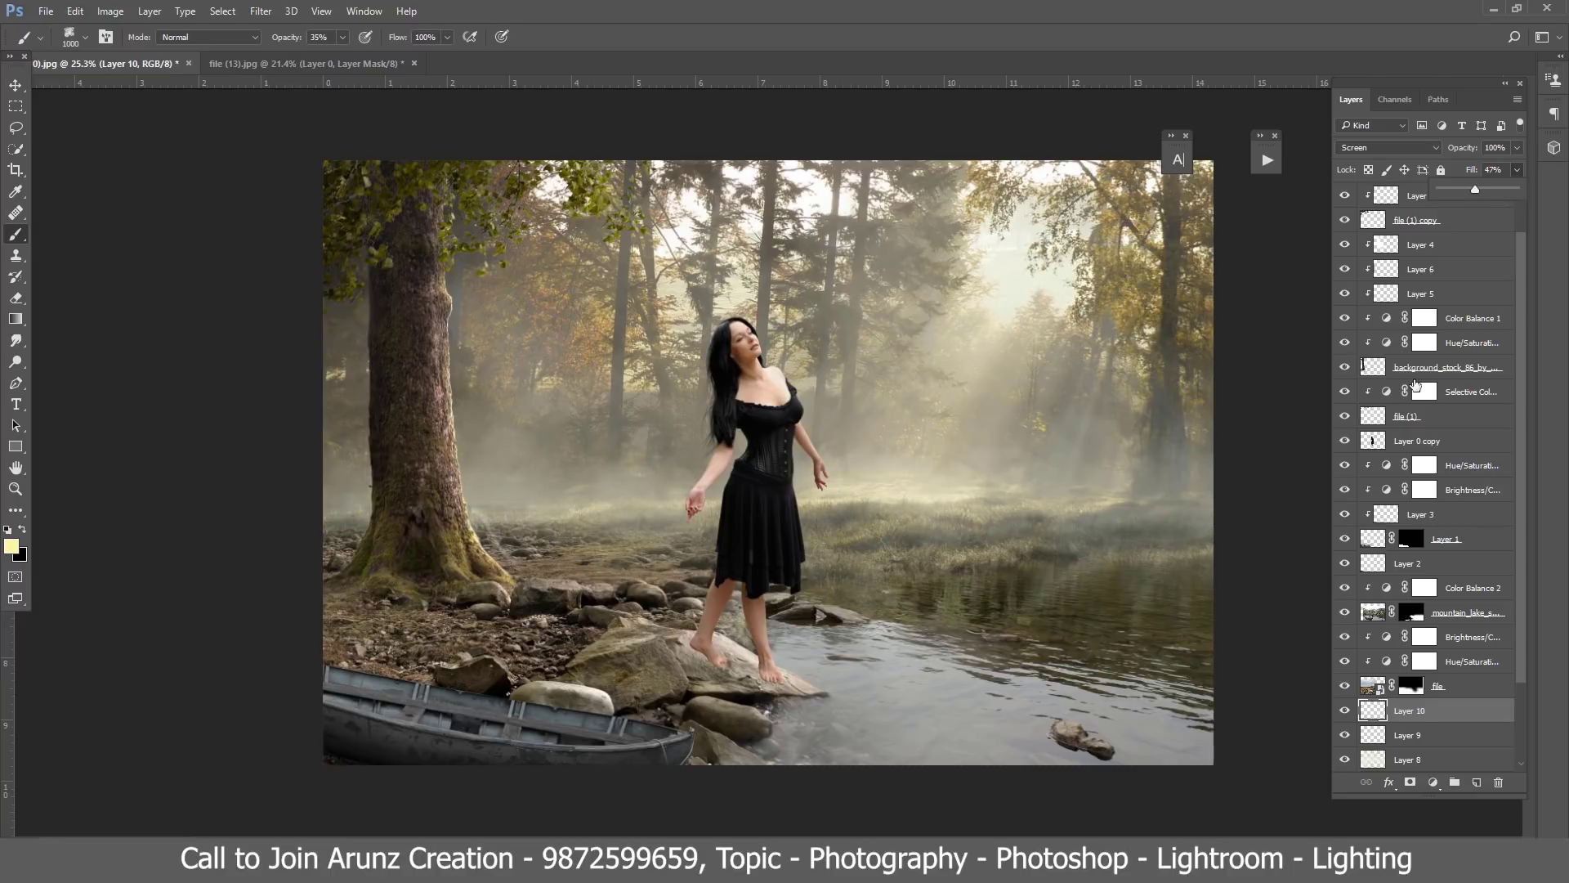
pyautogui.click(1456, 323)
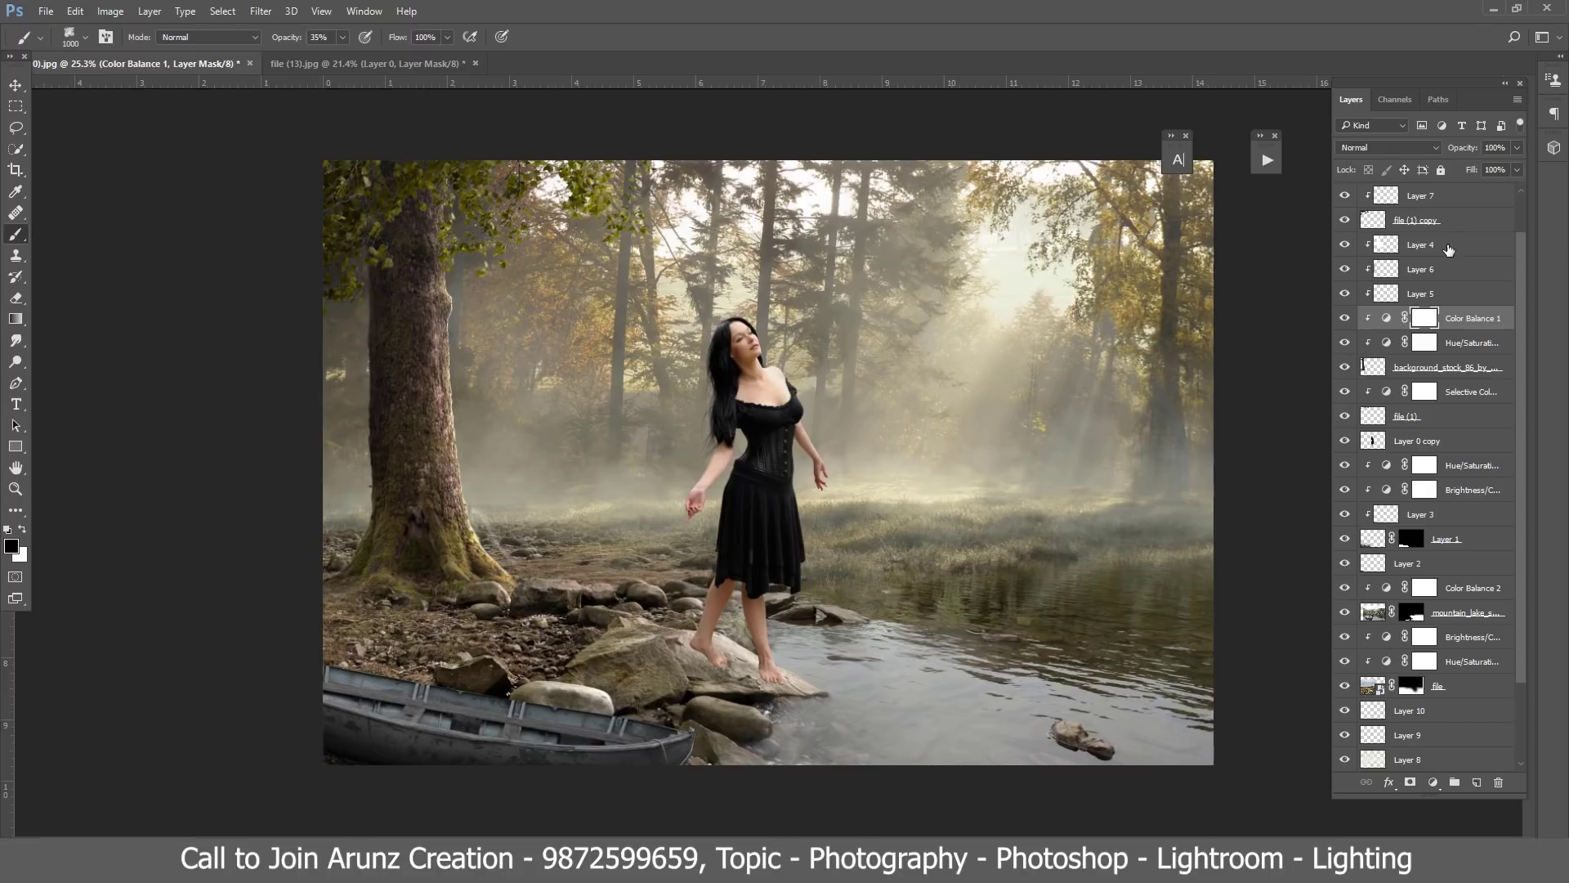
pyautogui.click(1449, 249)
# Step: On a new layer, paint white (ffffff) haze over the left ground and lower dress
pyautogui.click(1477, 782)
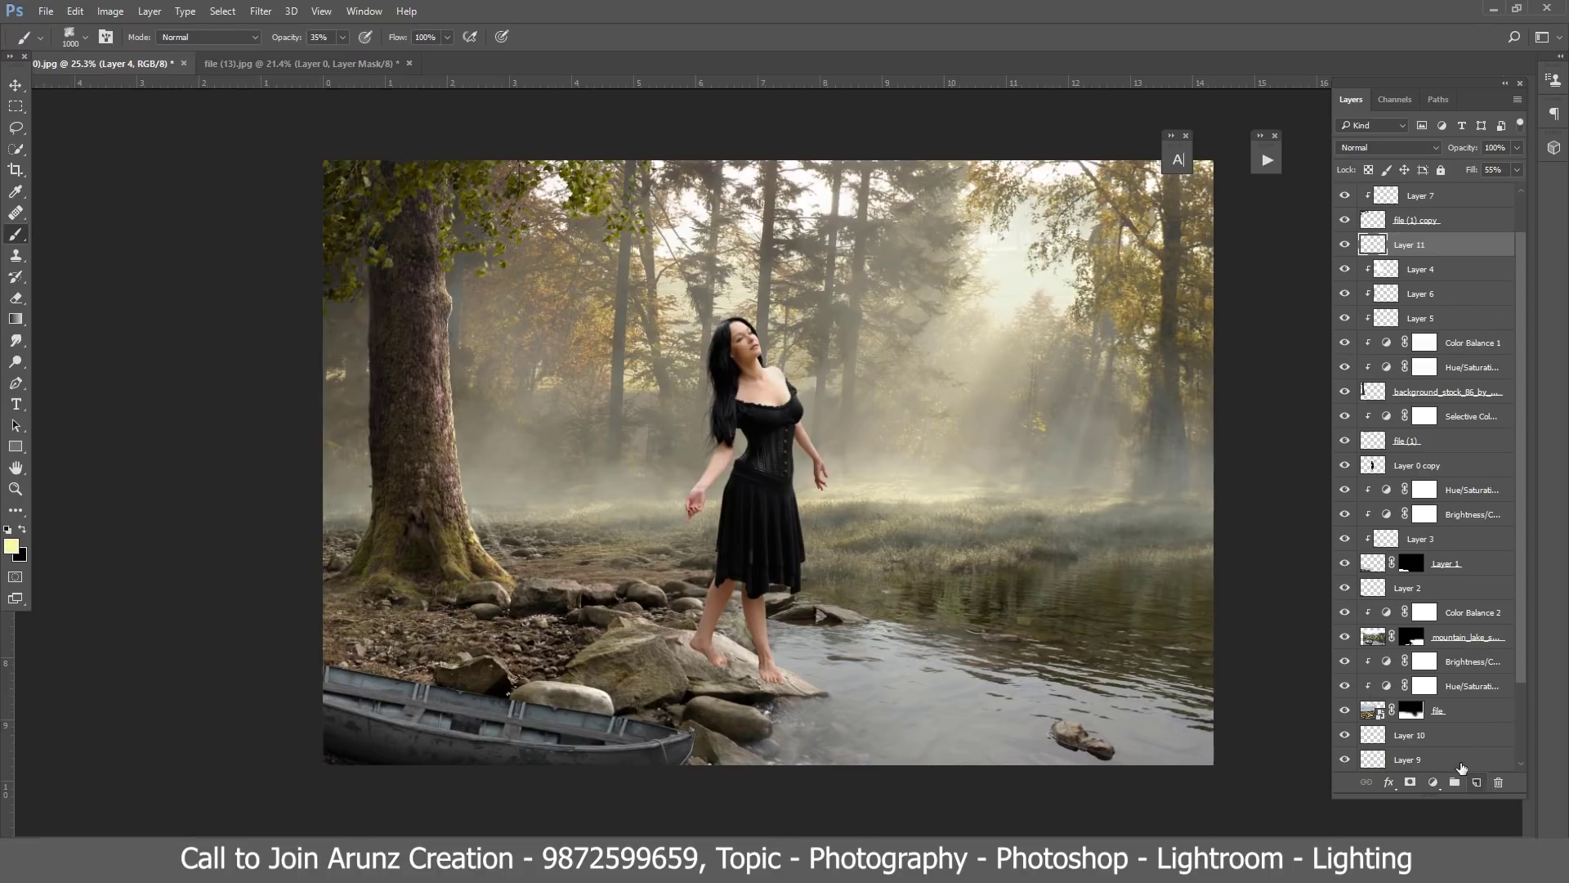
pyautogui.moveTo(753, 543); pyautogui.dragTo(315, 579)
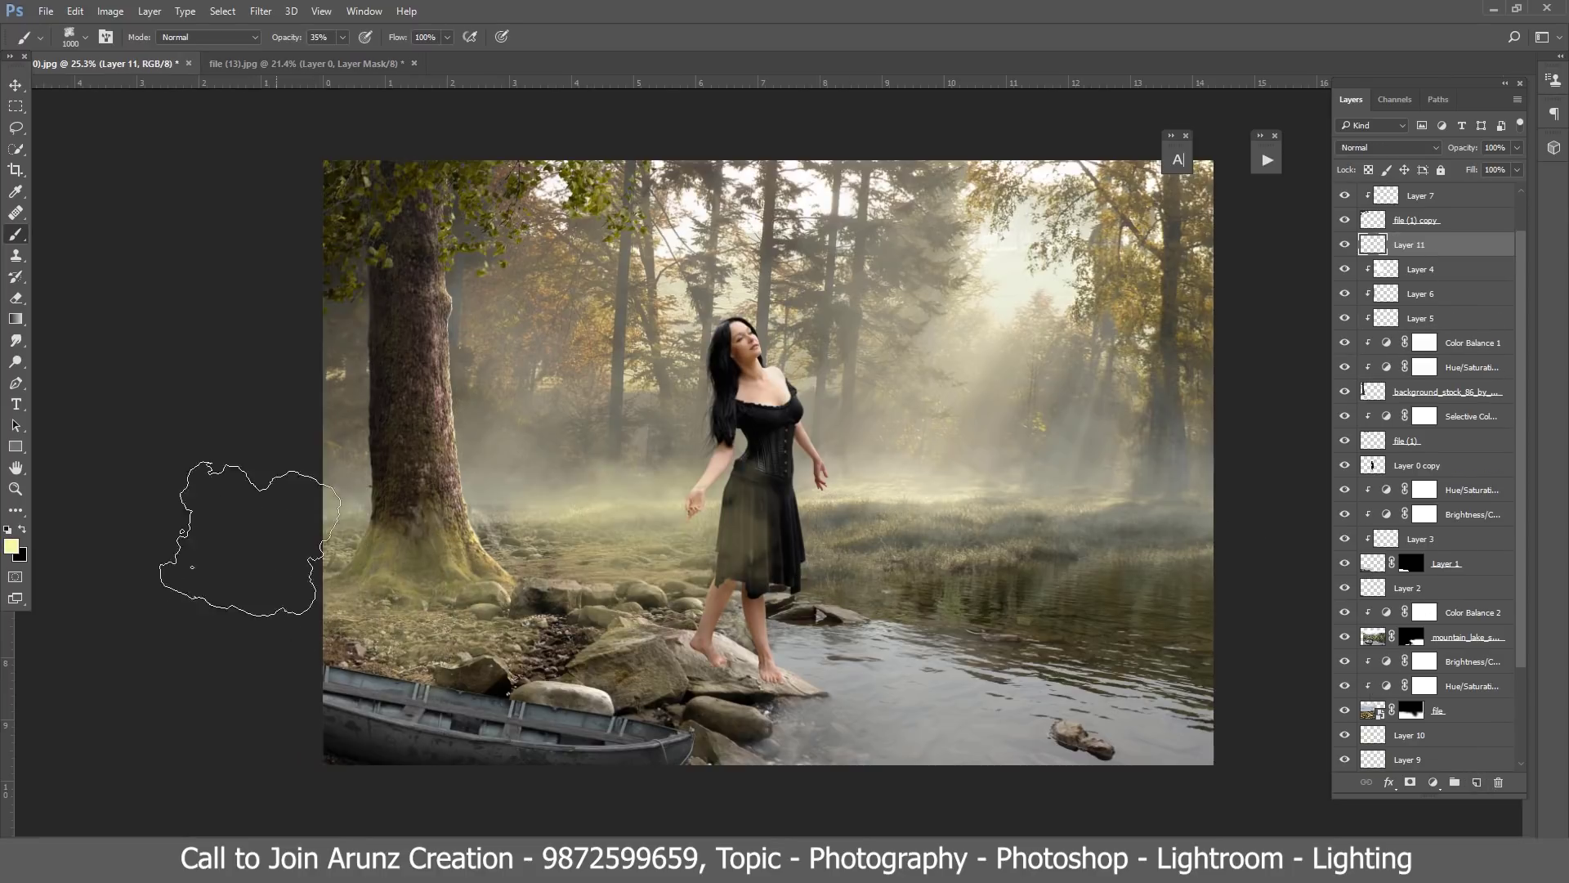
pyautogui.hotkey('ctrl', 'z')
pyautogui.click(11, 546)
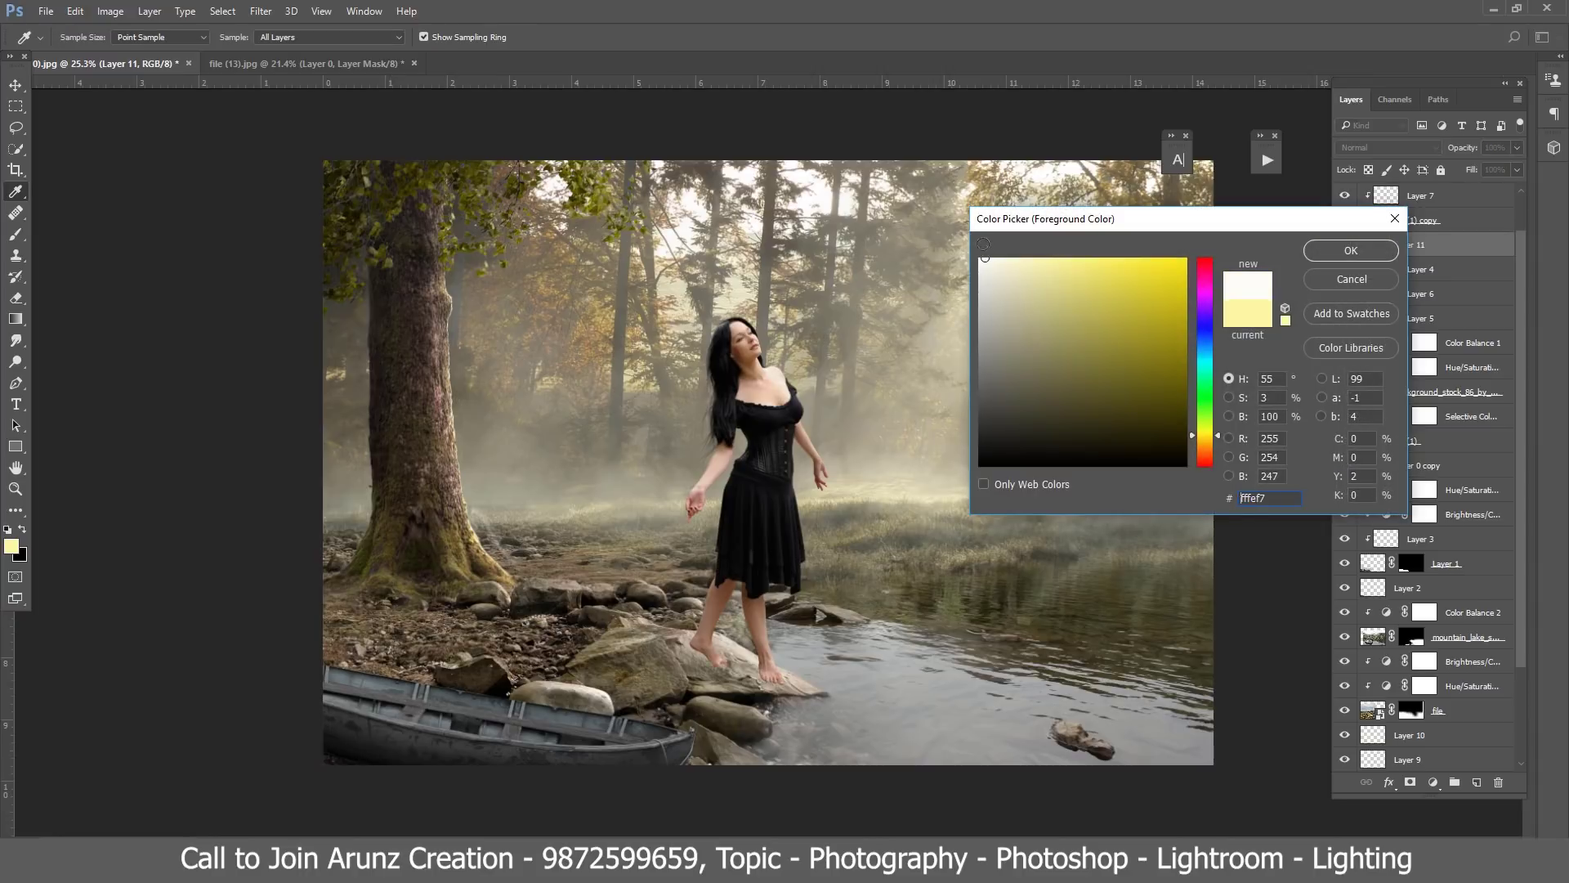
pyautogui.write('ffffffa')
pyautogui.click(1351, 250)
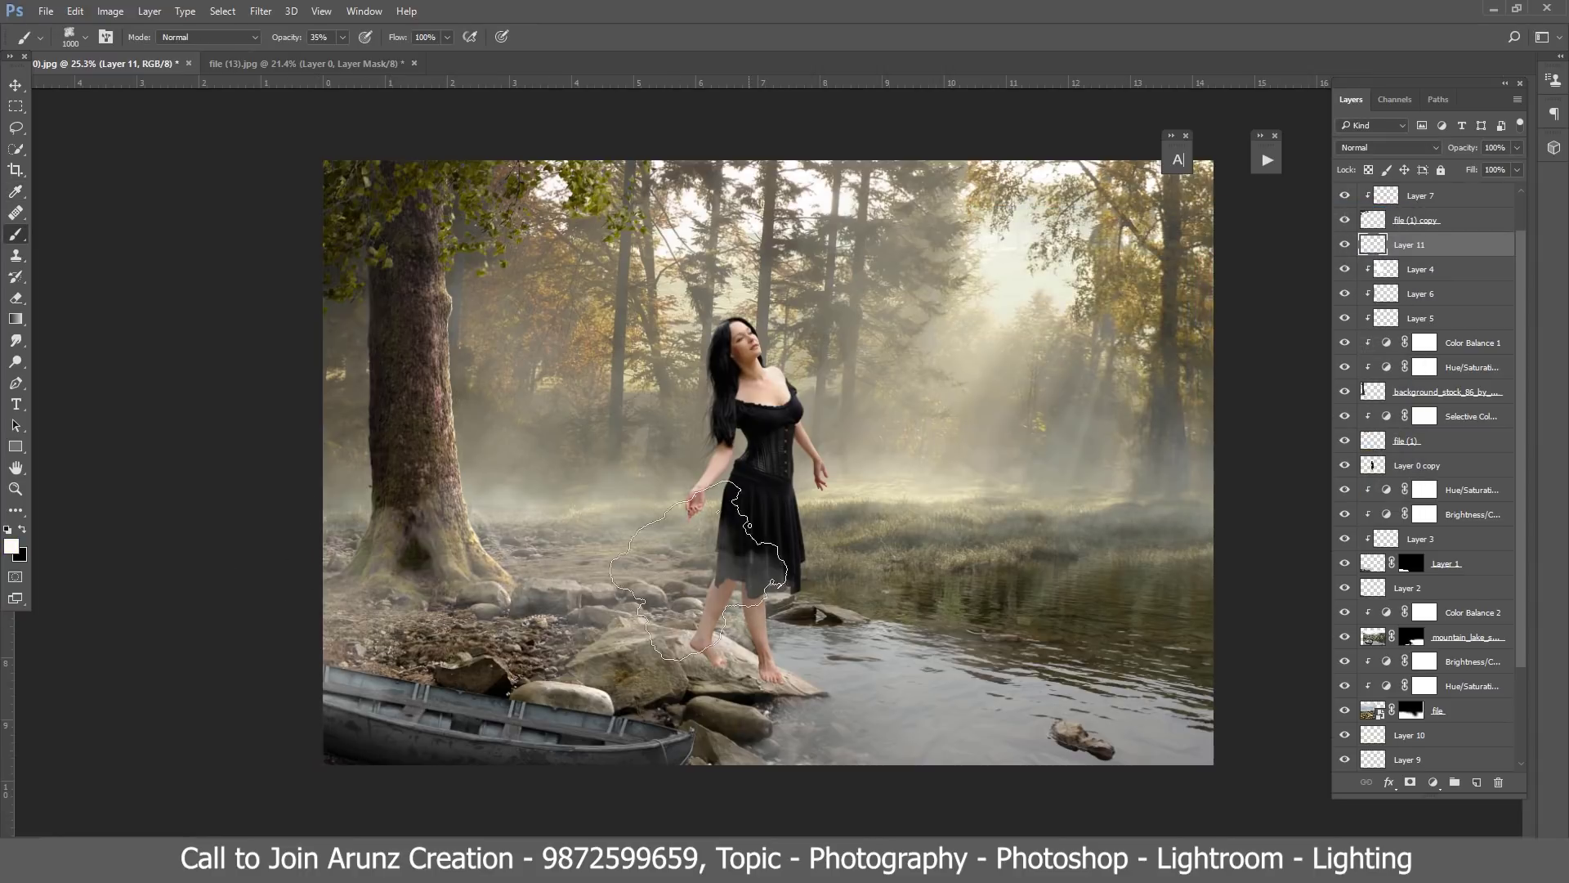
pyautogui.moveTo(699, 571); pyautogui.dragTo(1177, 577)
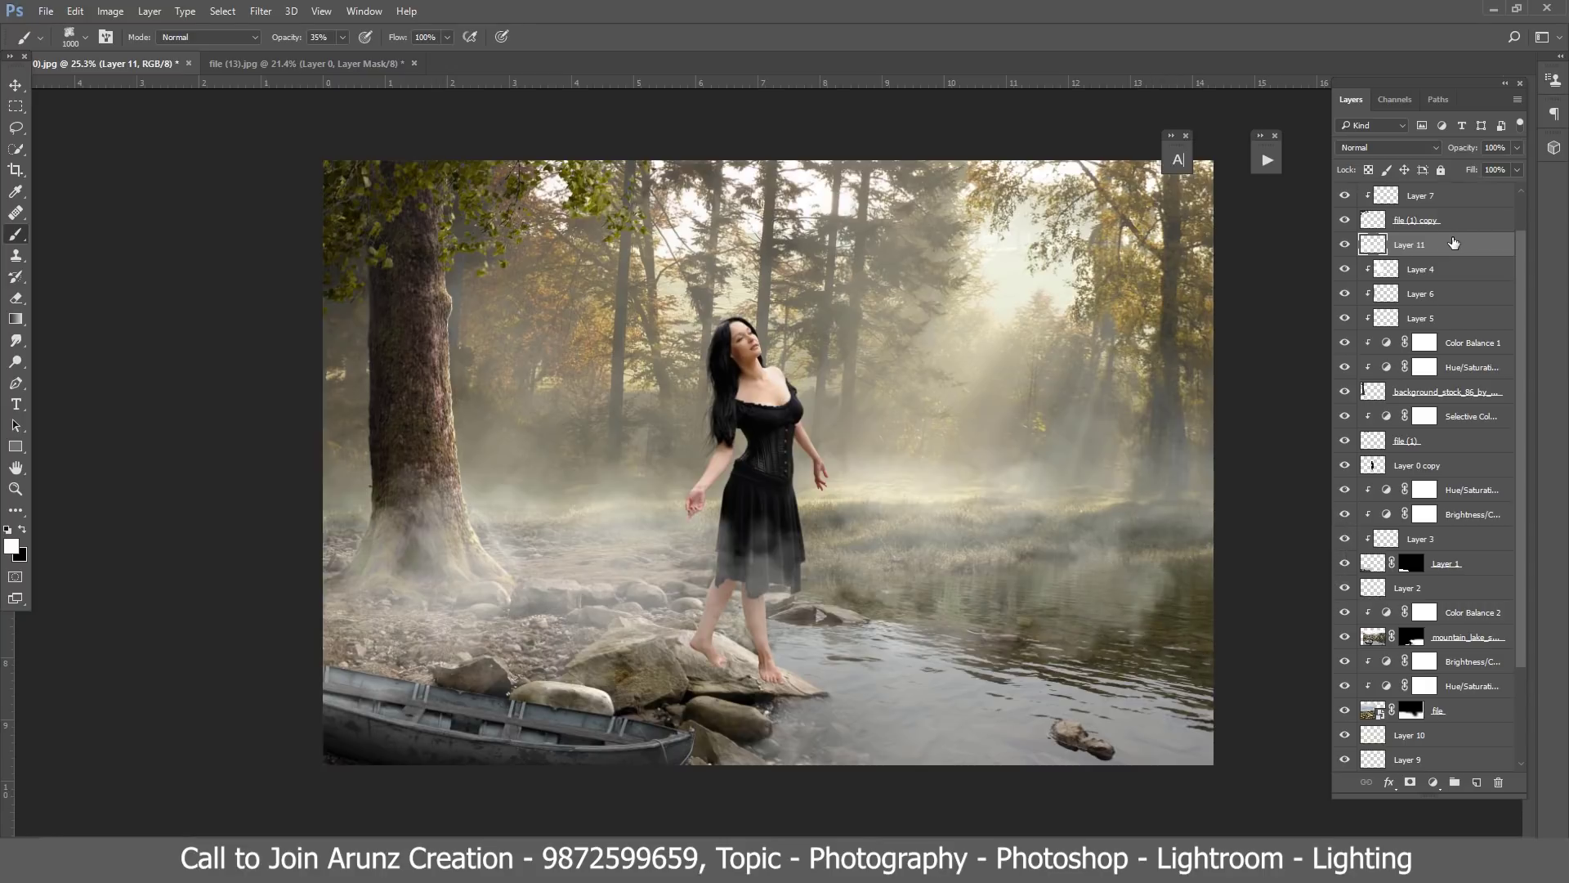
# Step: Move Layer 0 copy, Selective Color and file (1) above the fog layer, Layer 11
pyautogui.moveTo(1454, 243); pyautogui.dragTo(1440, 477)
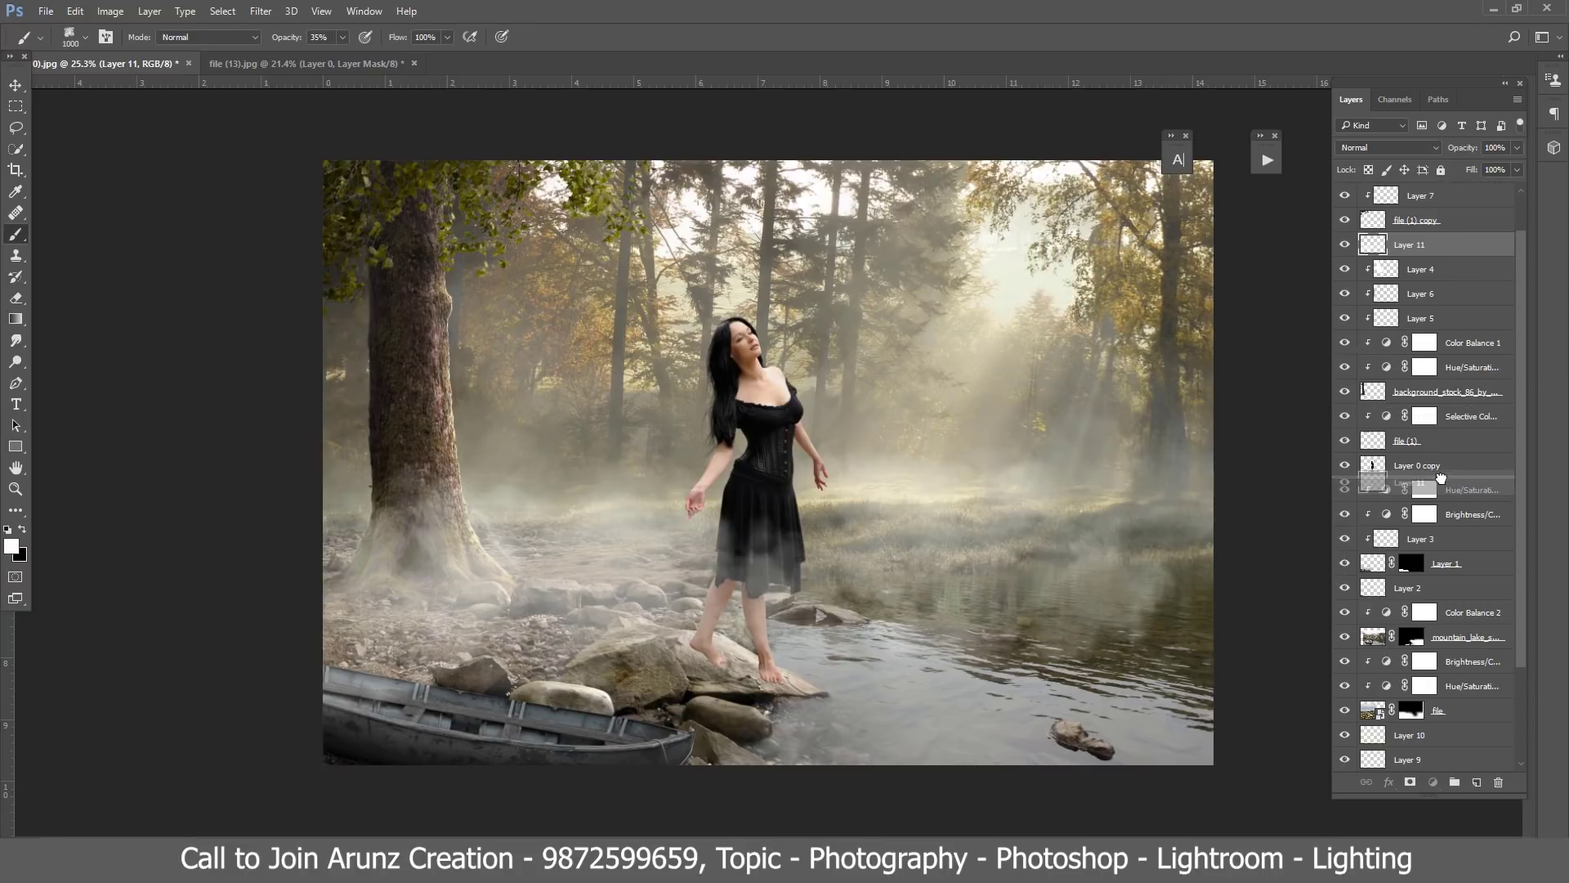
pyautogui.moveTo(1440, 477); pyautogui.dragTo(1442, 231)
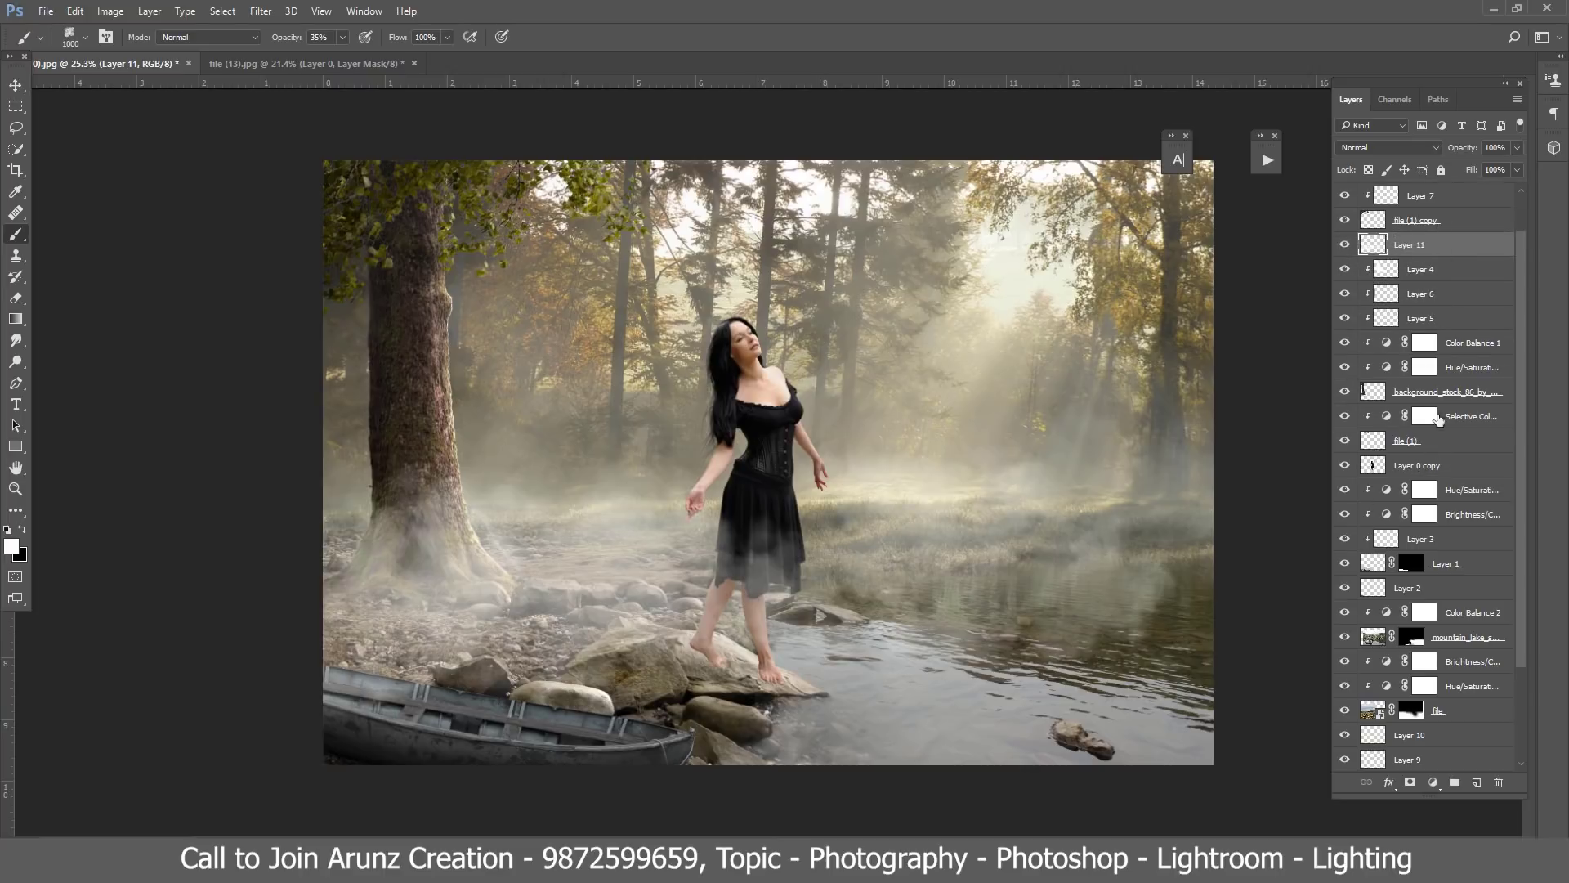
pyautogui.click(1433, 464)
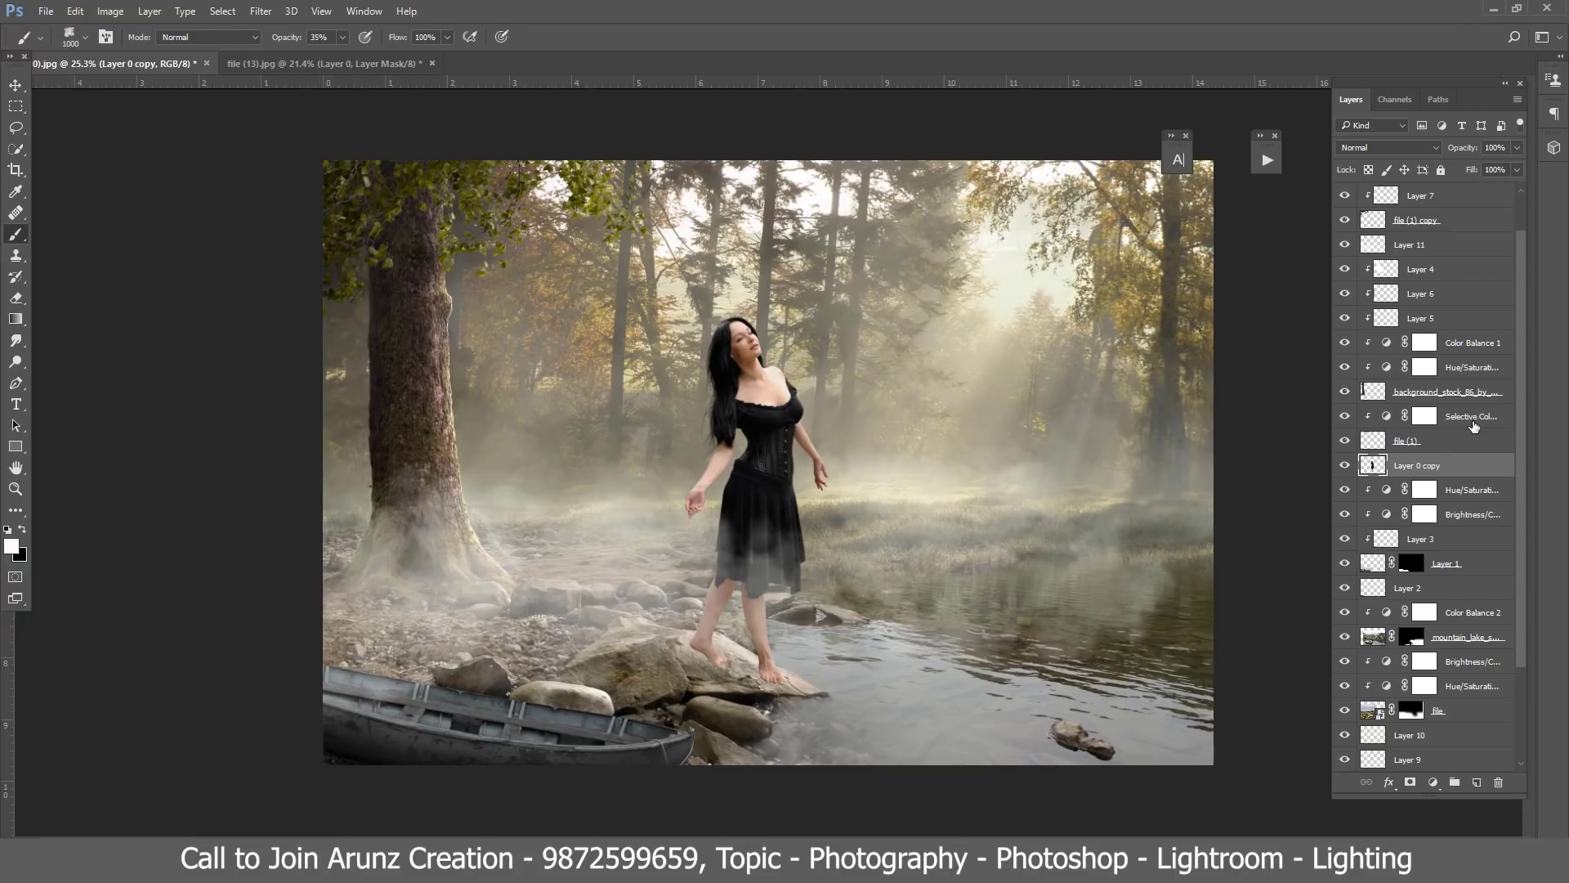
pyautogui.keyDown('shift'); pyautogui.click(1474, 425); pyautogui.keyUp('shift')
pyautogui.moveTo(1471, 426)
pyautogui.mouseDown()
pyautogui.moveTo(1450, 319)
pyautogui.moveTo(1437, 365)
pyautogui.mouseUp()
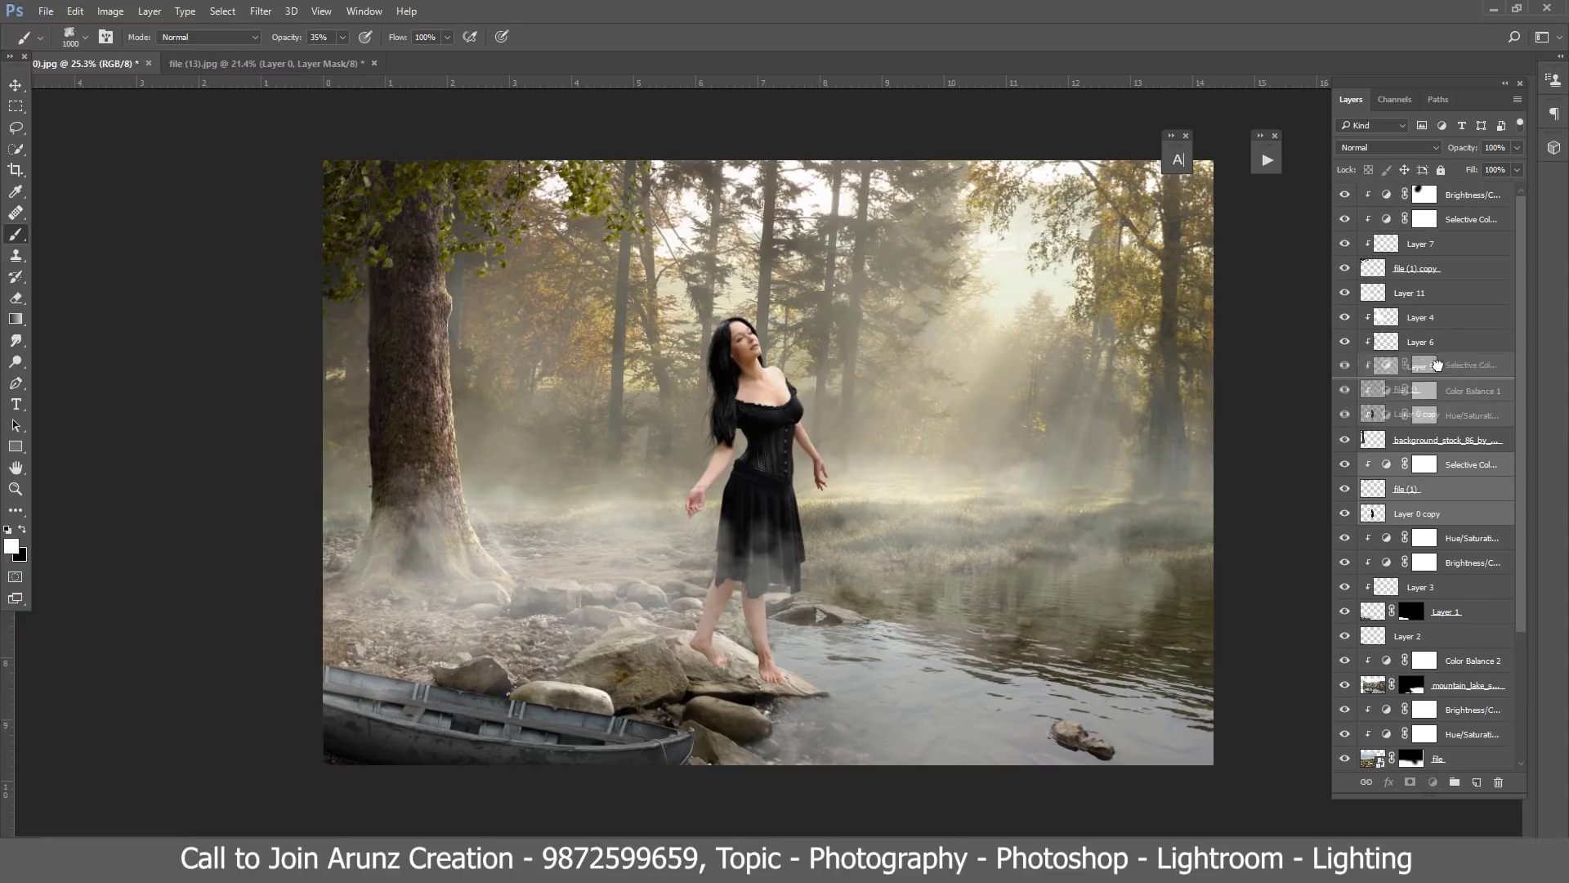
pyautogui.moveTo(1437, 365); pyautogui.dragTo(1431, 291)
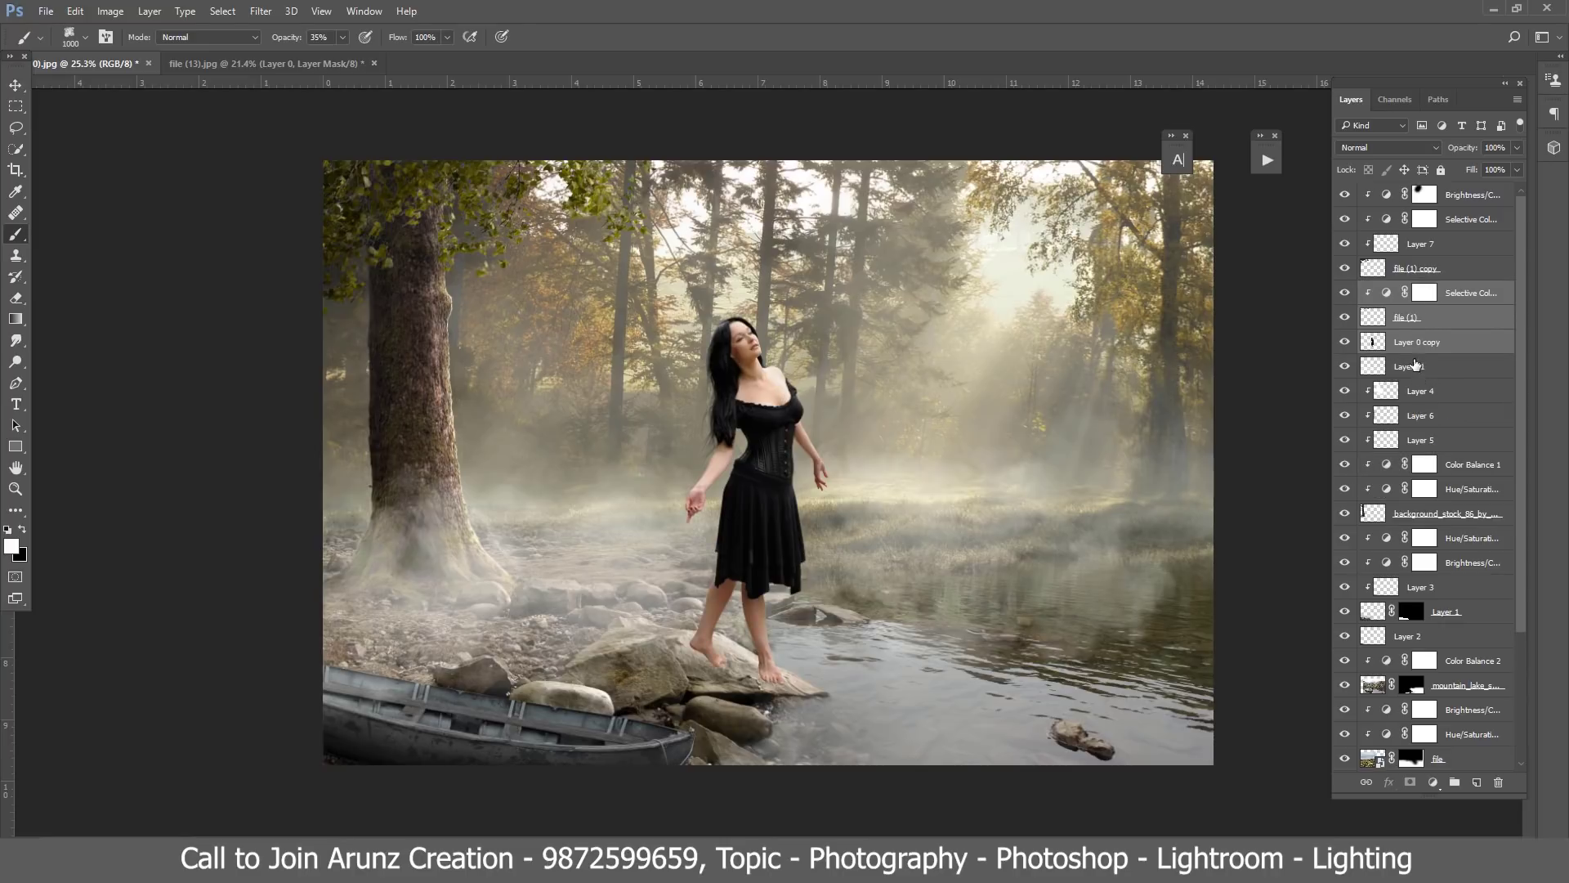
# Step: Toggle Layer 11's visibility to compare the fog, keeping it at 100% opacity
pyautogui.click(1416, 365)
pyautogui.click(1345, 367)
pyautogui.click(1345, 366)
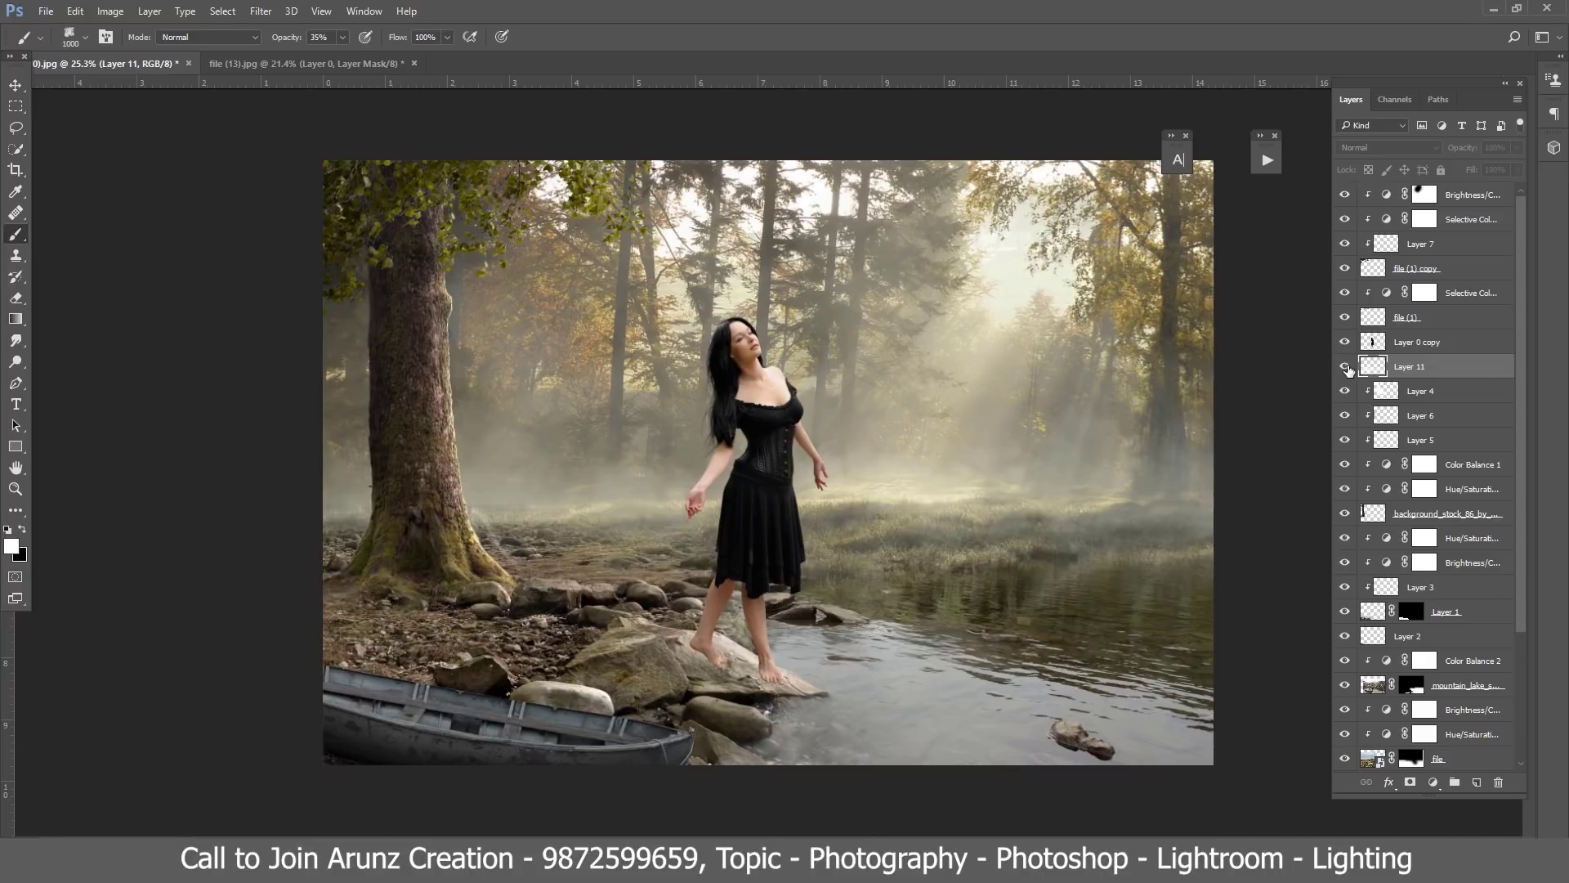
pyautogui.click(1345, 366)
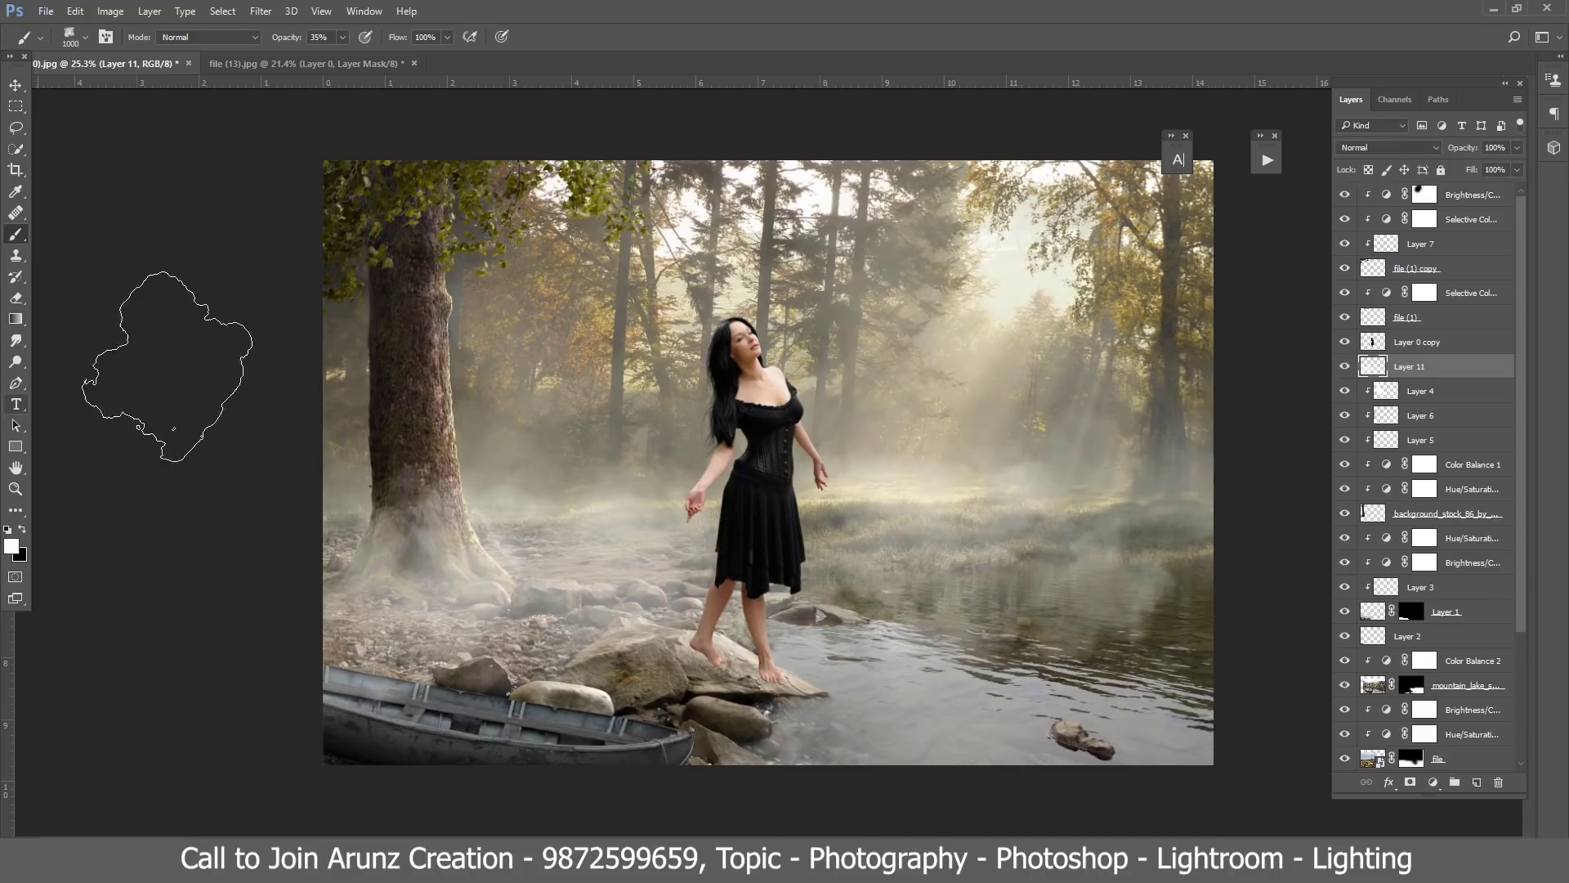
pyautogui.moveTo(1497, 166)
pyautogui.mouseDown()
pyautogui.moveTo(1457, 164)
pyautogui.moveTo(1546, 173)
pyautogui.mouseUp()
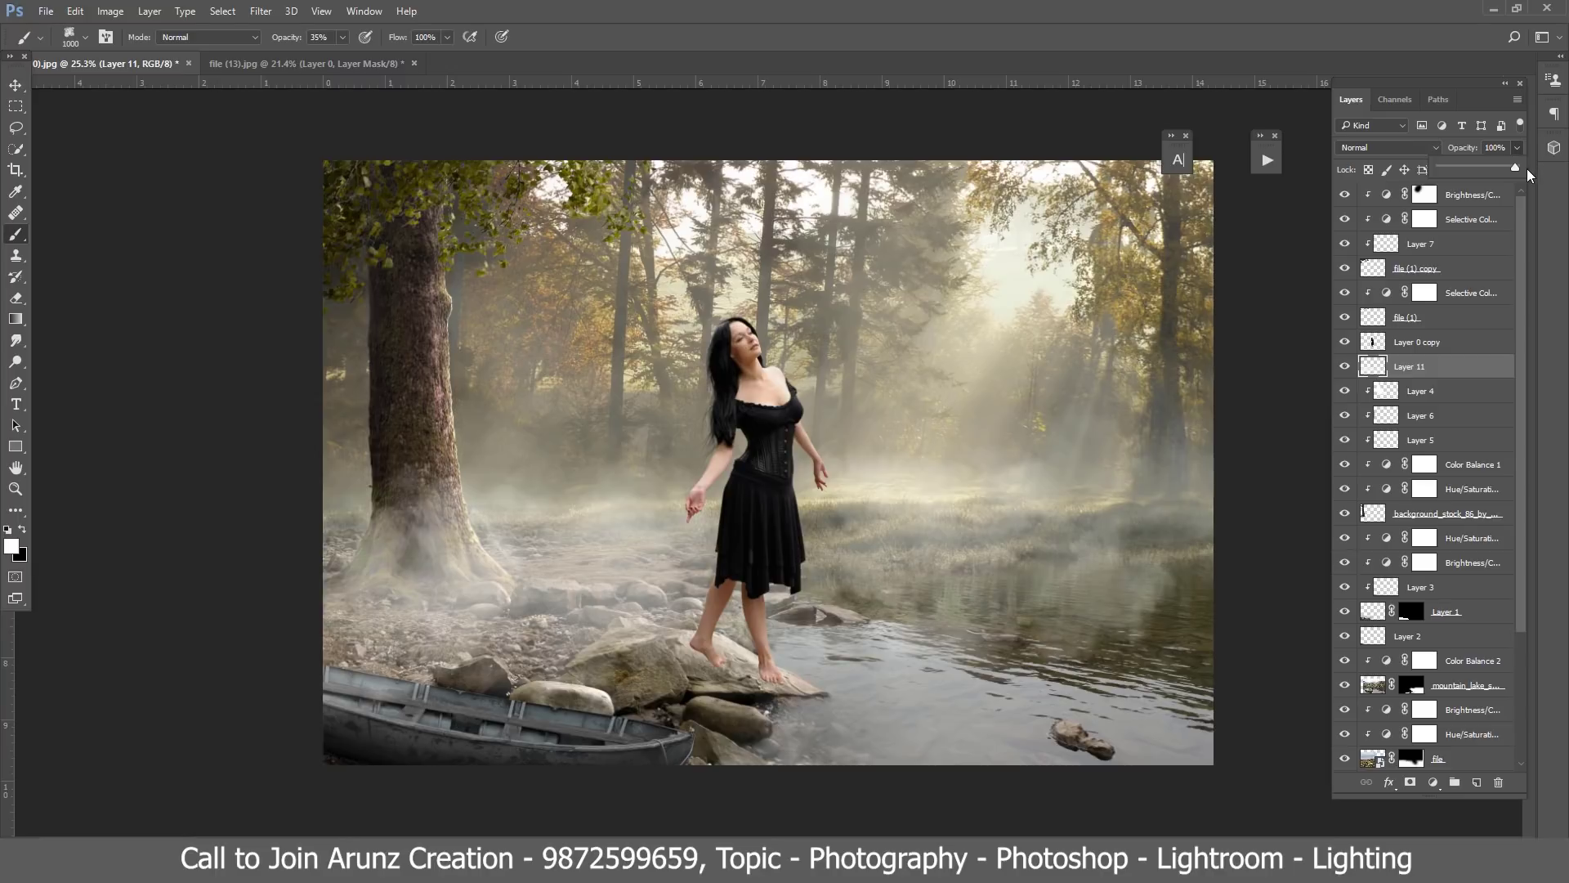
# Step: Erase fog around the tree base with an enlarged eraser
pyautogui.click(16, 299)
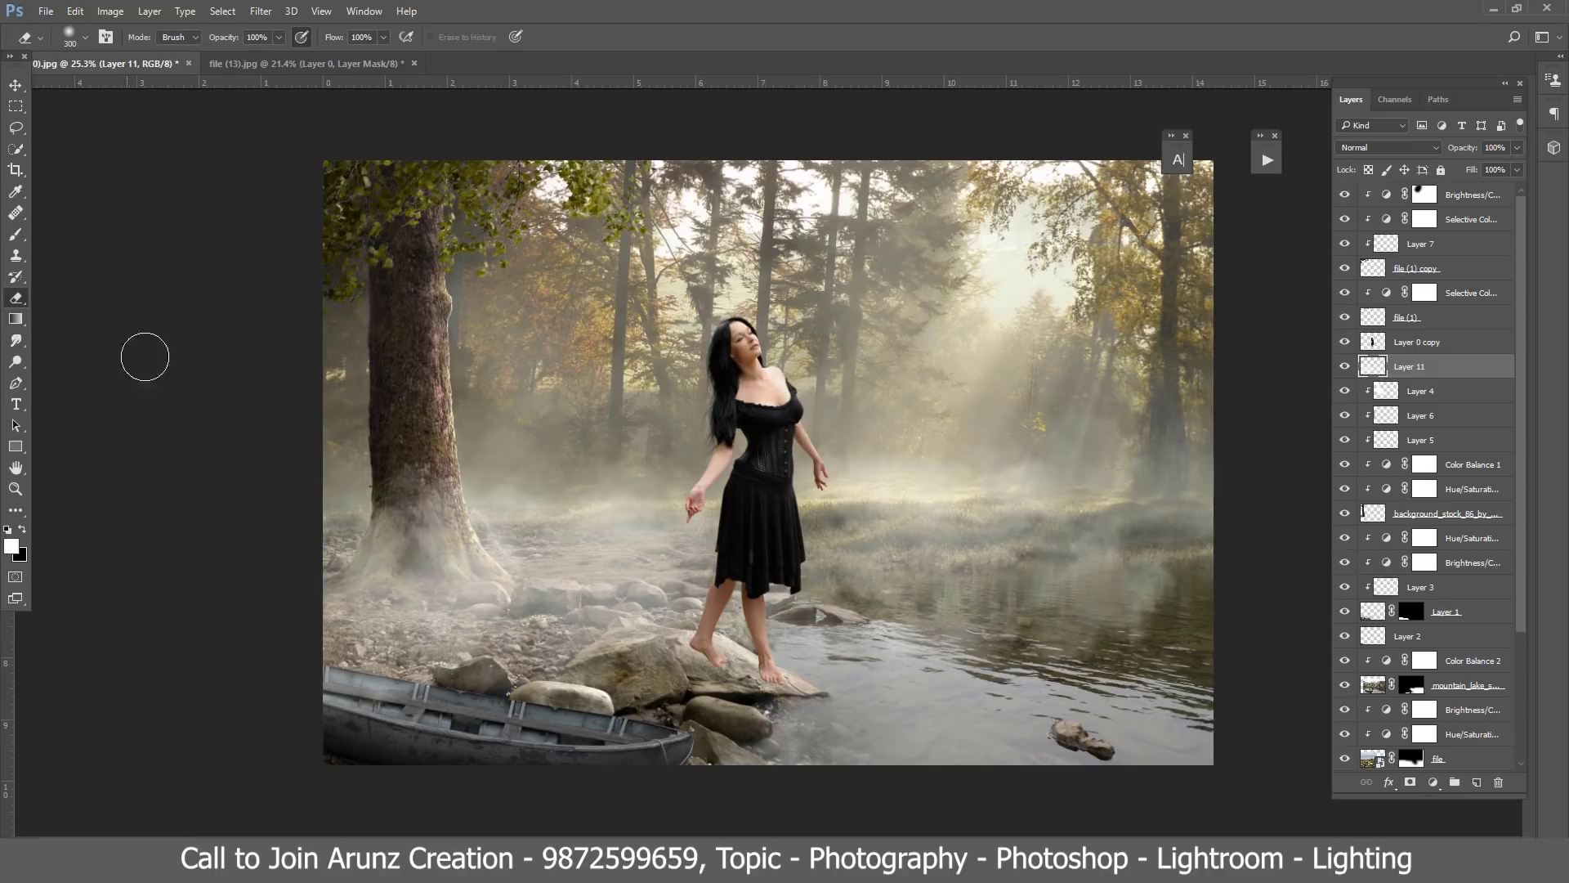
pyautogui.press(']')
pyautogui.press(']')
pyautogui.press(']')
pyautogui.moveTo(368, 564); pyautogui.dragTo(357, 648)
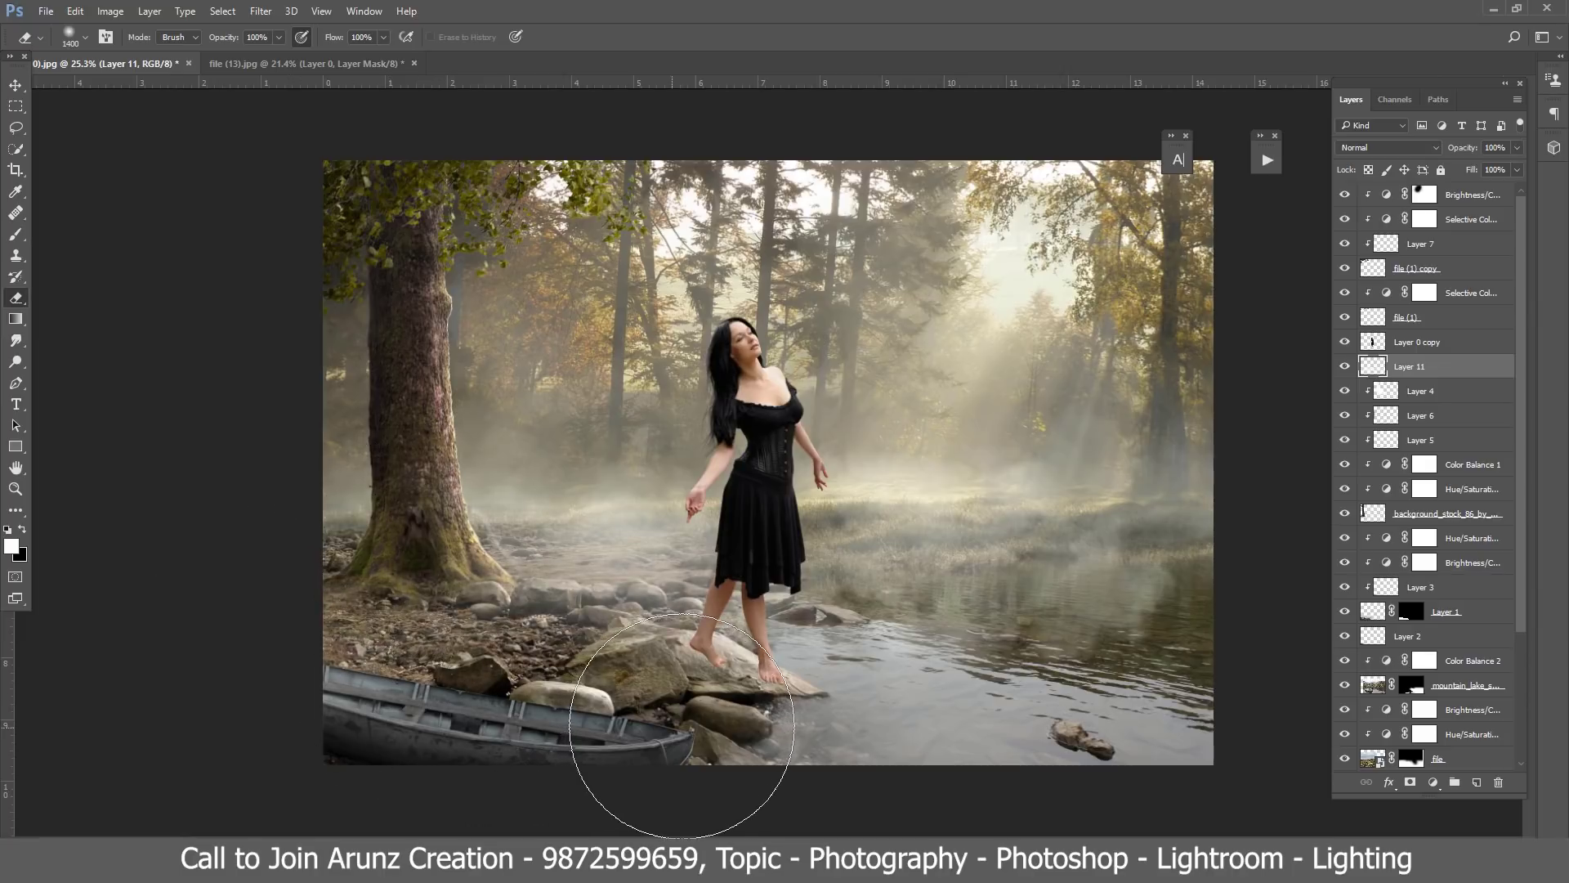
pyautogui.scroll(-1, 368, 458)
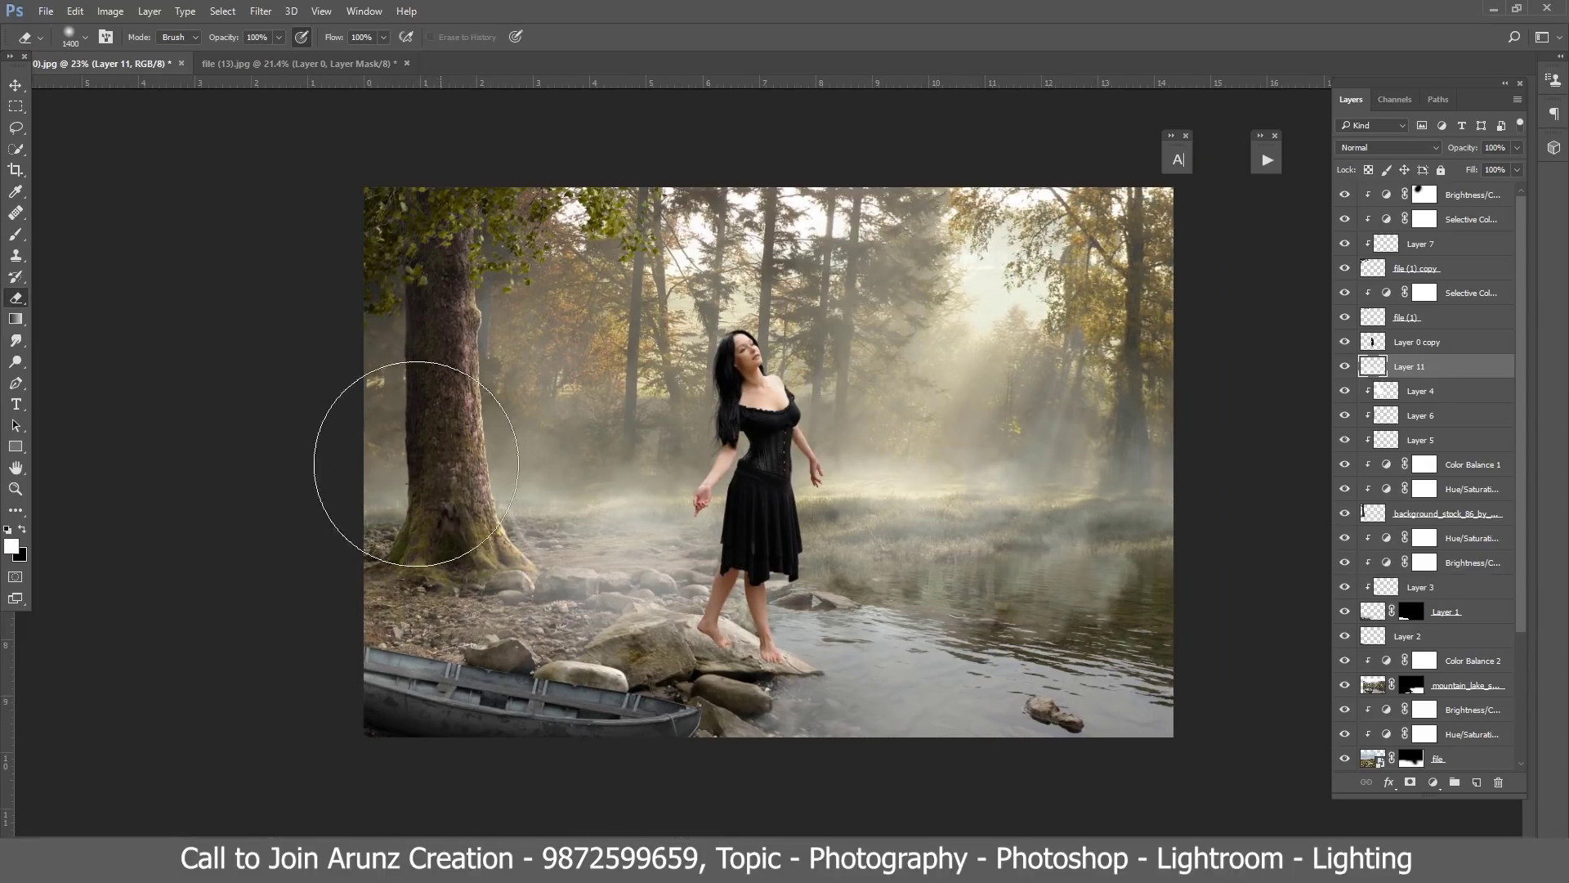
# Step: Partly erase fog near the tree base and rocks at 37% eraser opacity
pyautogui.press('3')
pyautogui.moveTo(279, 37); pyautogui.dragTo(237, 57)
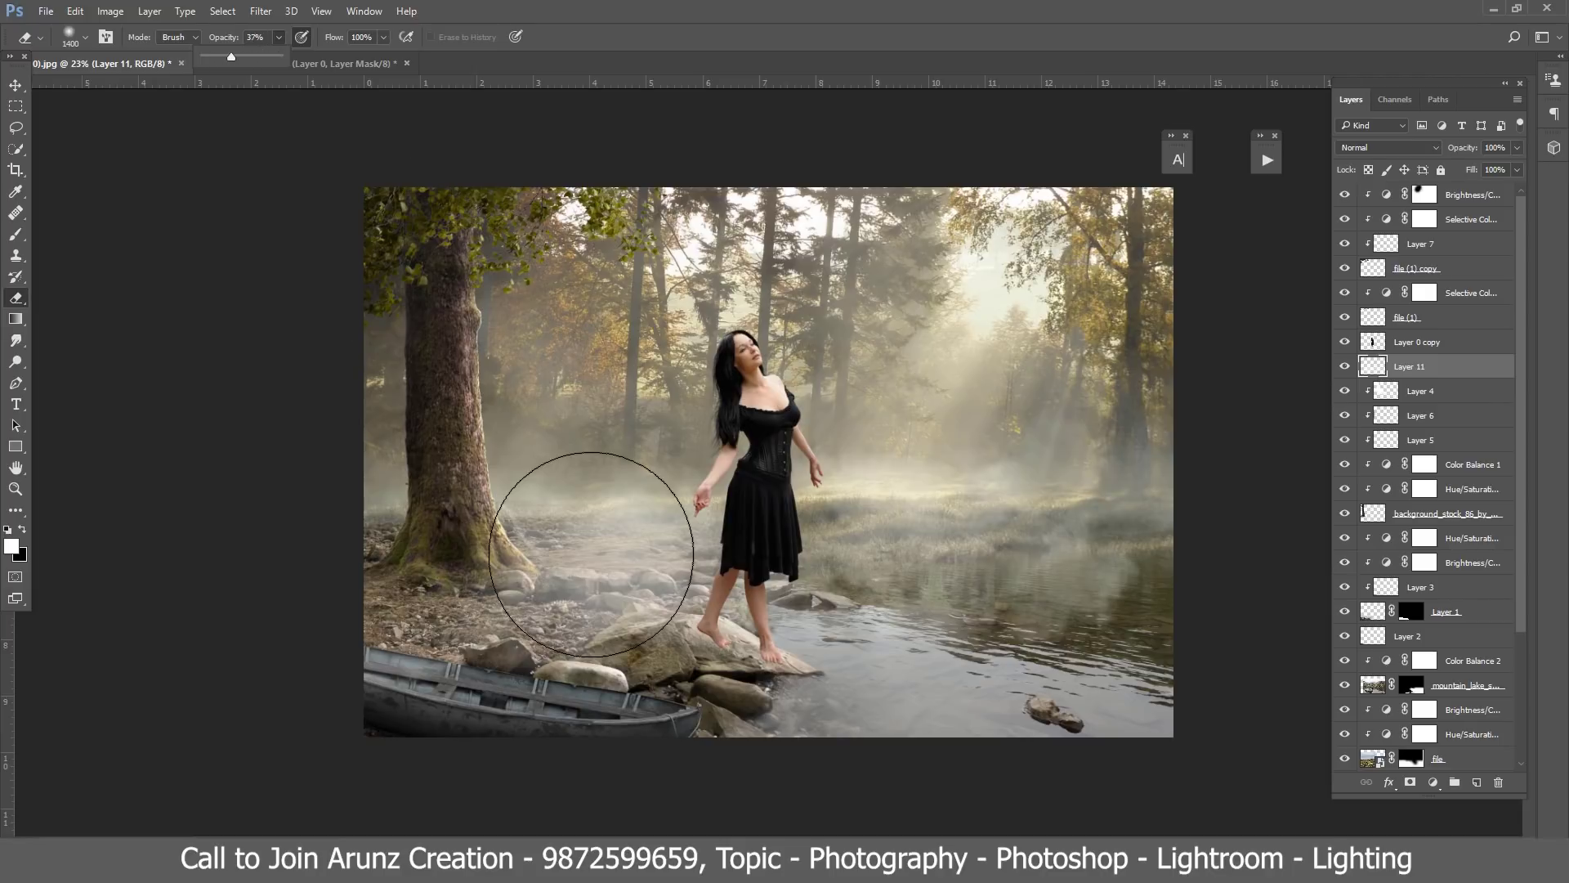
pyautogui.moveTo(566, 542)
pyautogui.mouseDown()
pyautogui.moveTo(613, 483)
pyautogui.moveTo(596, 753)
pyautogui.mouseUp()
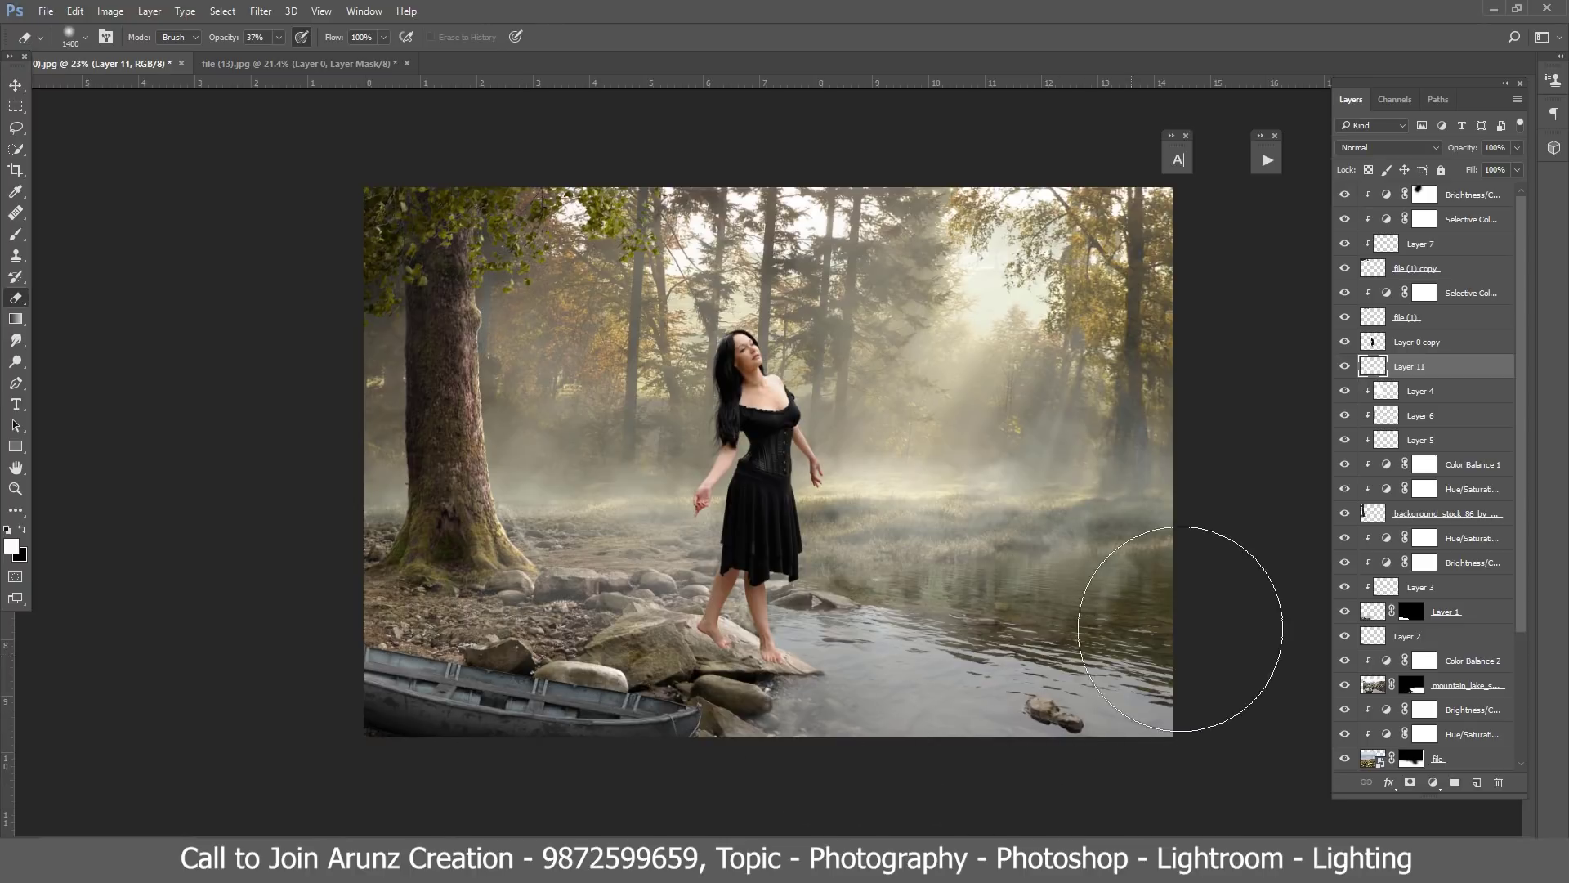
pyautogui.keyDown('alt'); pyautogui.scroll(1, 831, 753); pyautogui.keyUp('alt')
pyautogui.press('v')
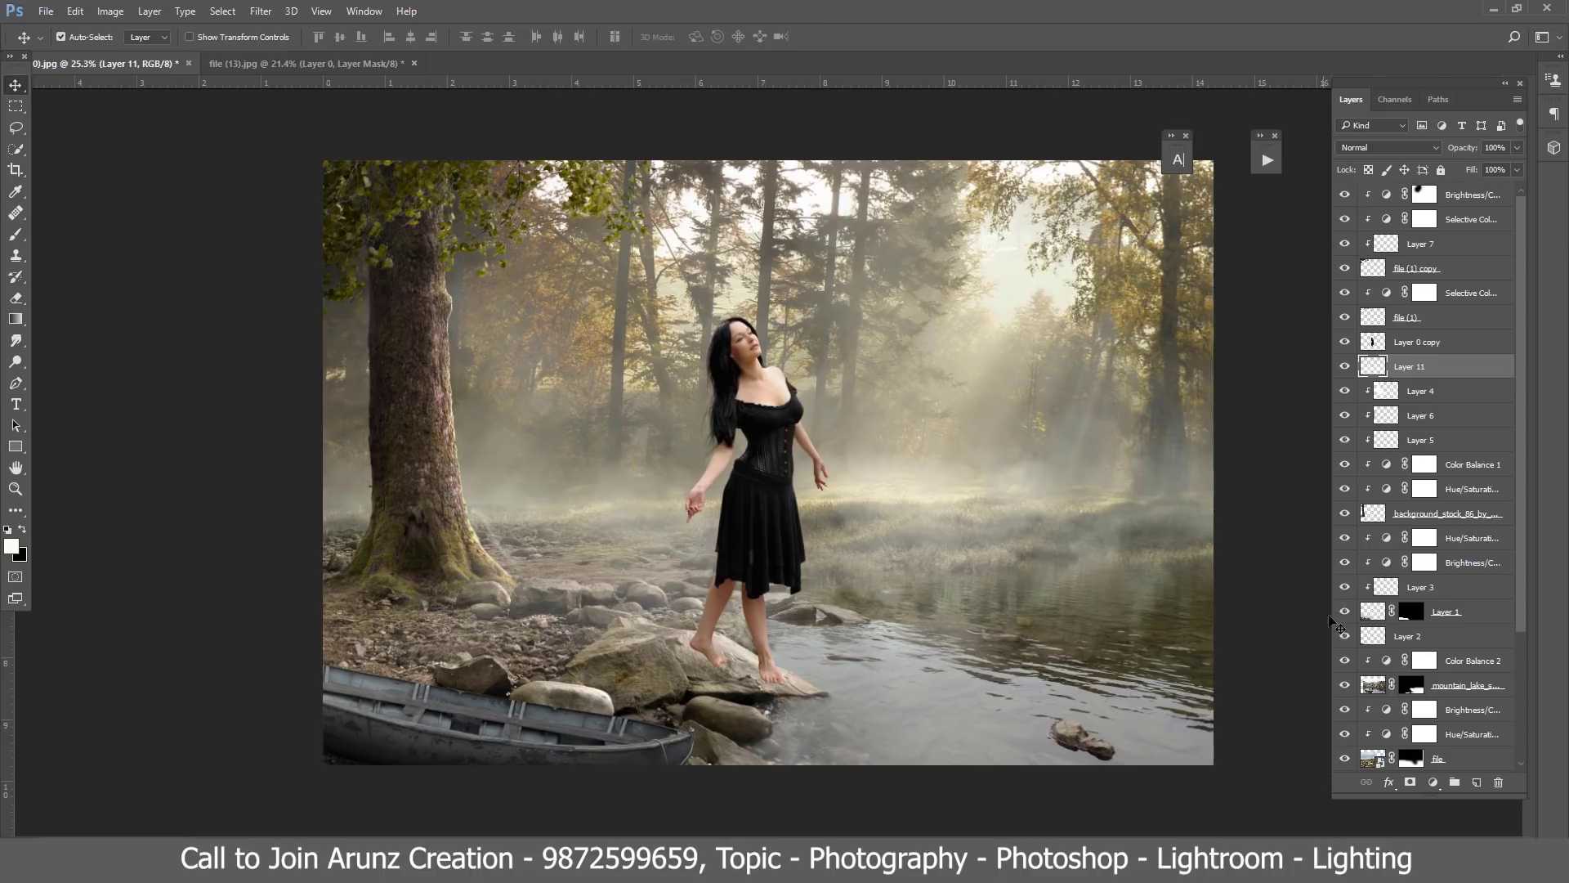
pyautogui.scroll(-3, 1379, 680)
pyautogui.scroll(-1, 1378, 680)
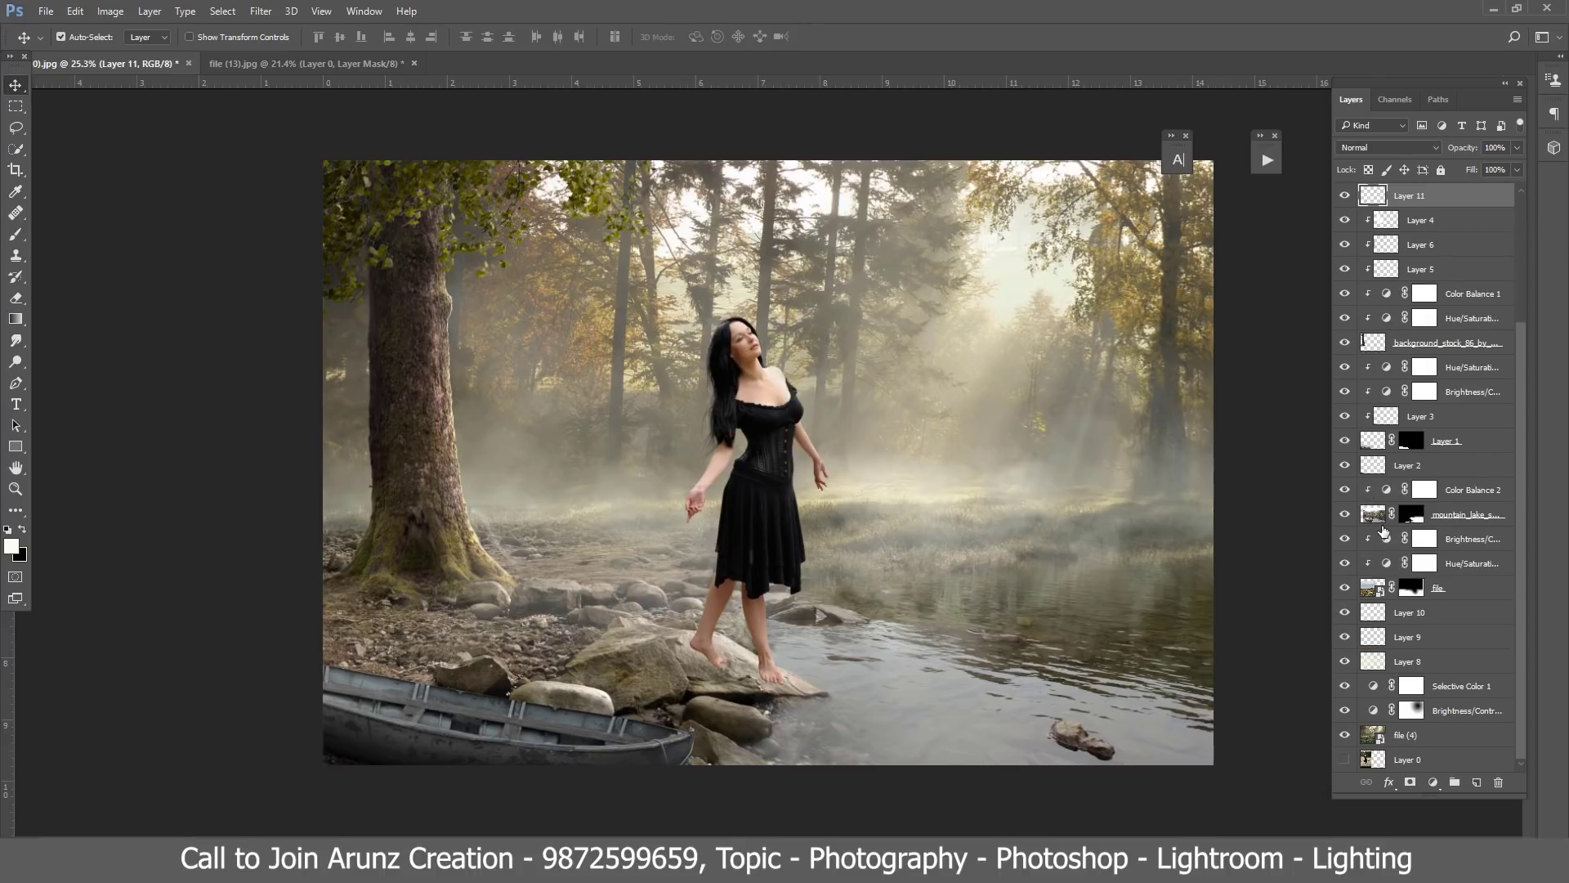
pyautogui.scroll(1, 1384, 532)
pyautogui.scroll(1, 1384, 532)
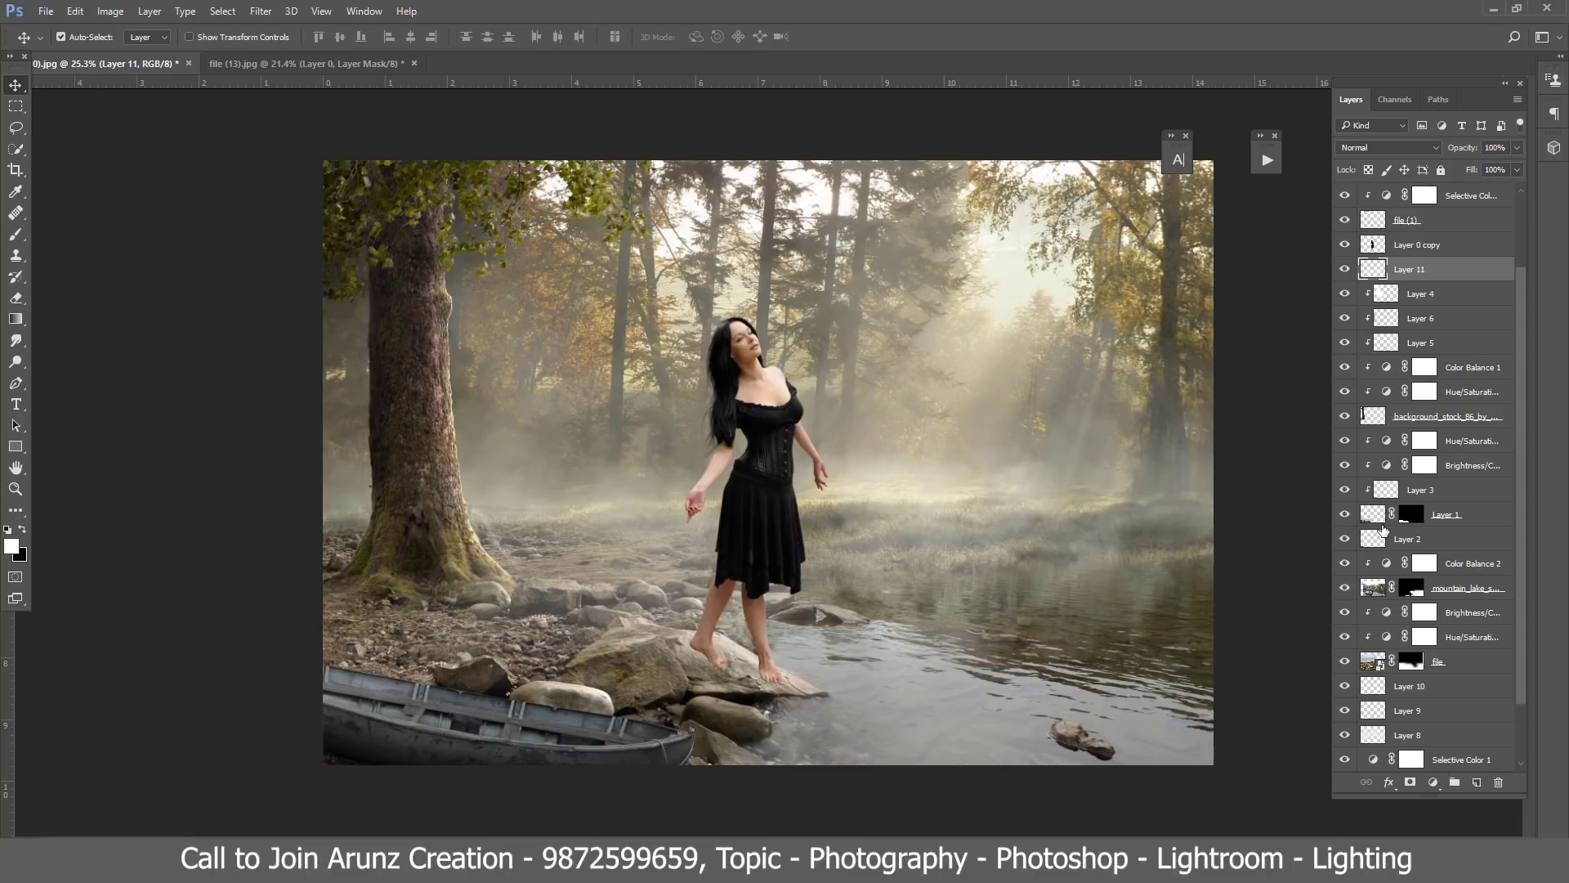
pyautogui.scroll(2, 1383, 531)
# Step: Add a Brightness/Contrast adjustment with brightness -63 and contrast 48
pyautogui.click(1431, 783)
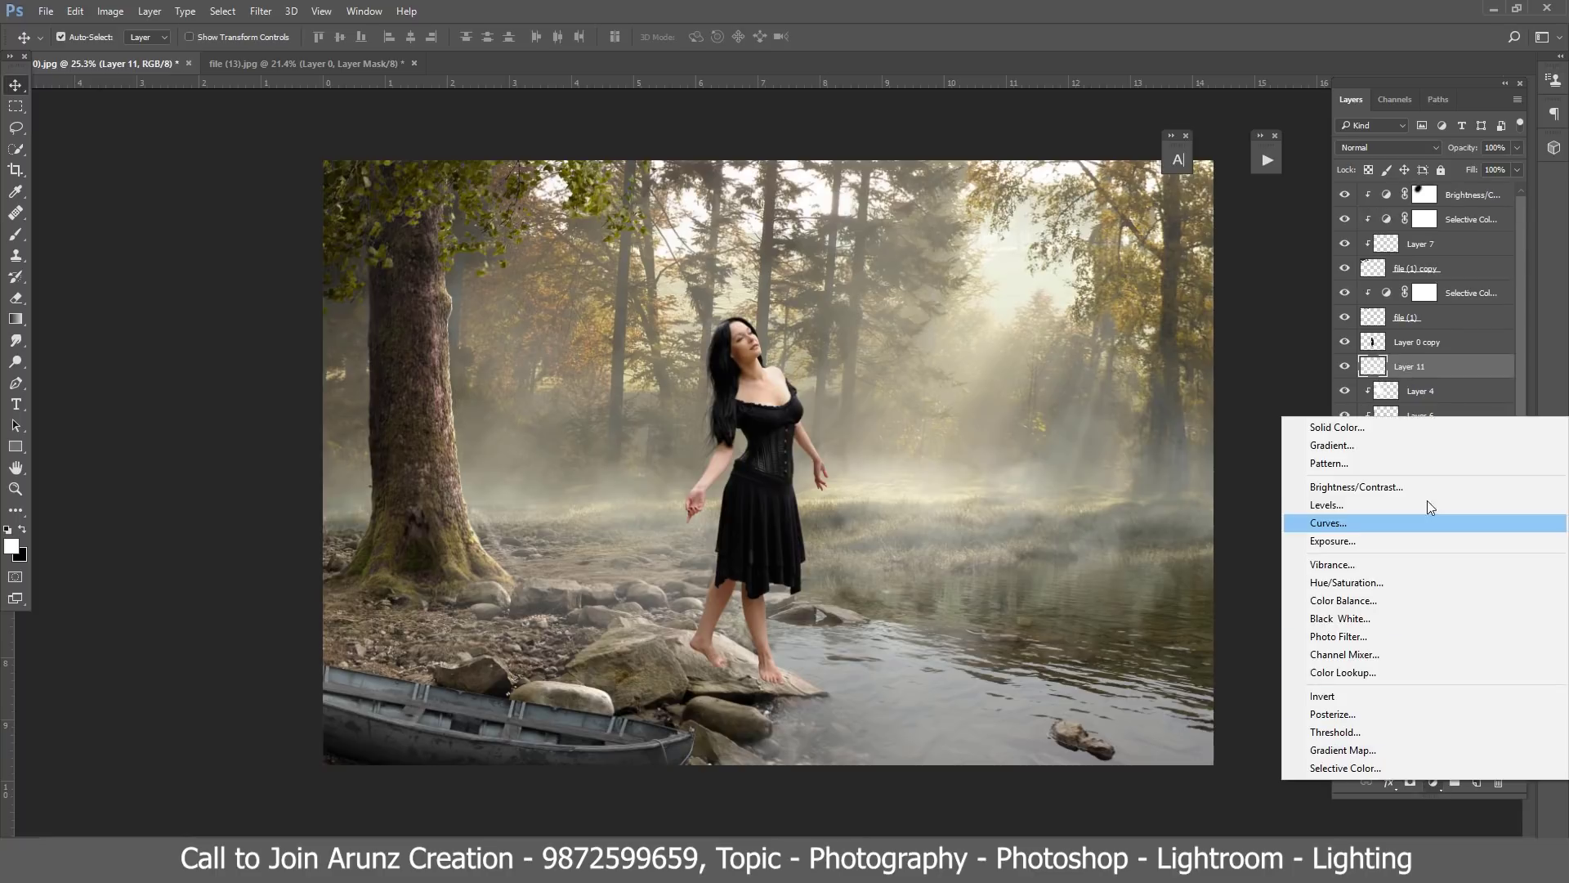
pyautogui.click(1427, 488)
pyautogui.moveTo(1247, 400); pyautogui.dragTo(1184, 401)
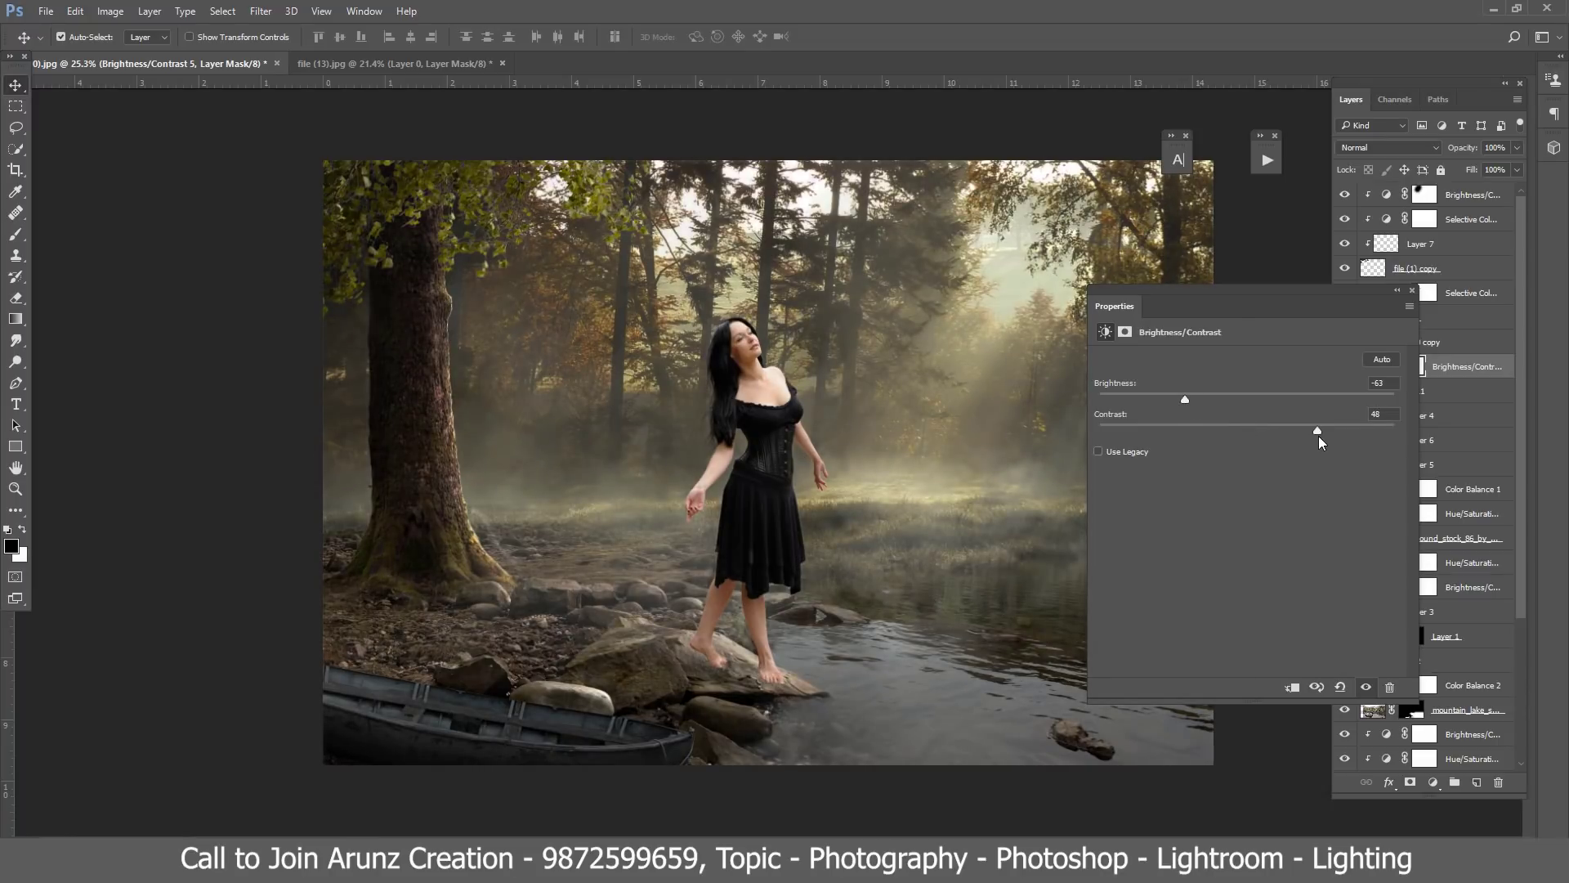
pyautogui.click(1413, 292)
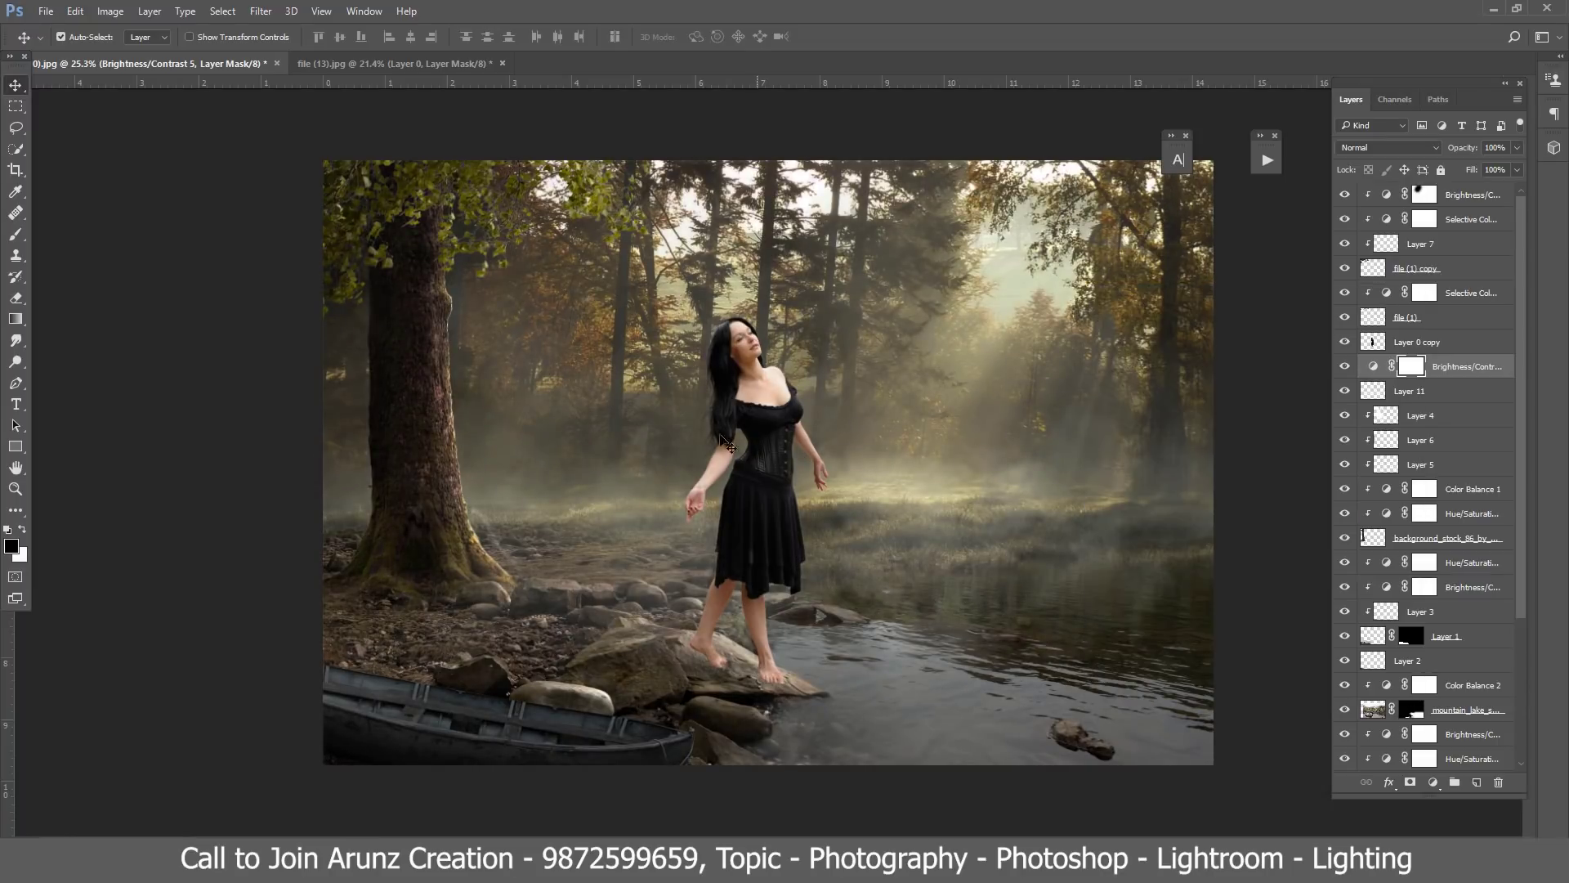
# Step: Shape its mask with diagonal gradients so the central light rays stay bright
pyautogui.click(15, 320)
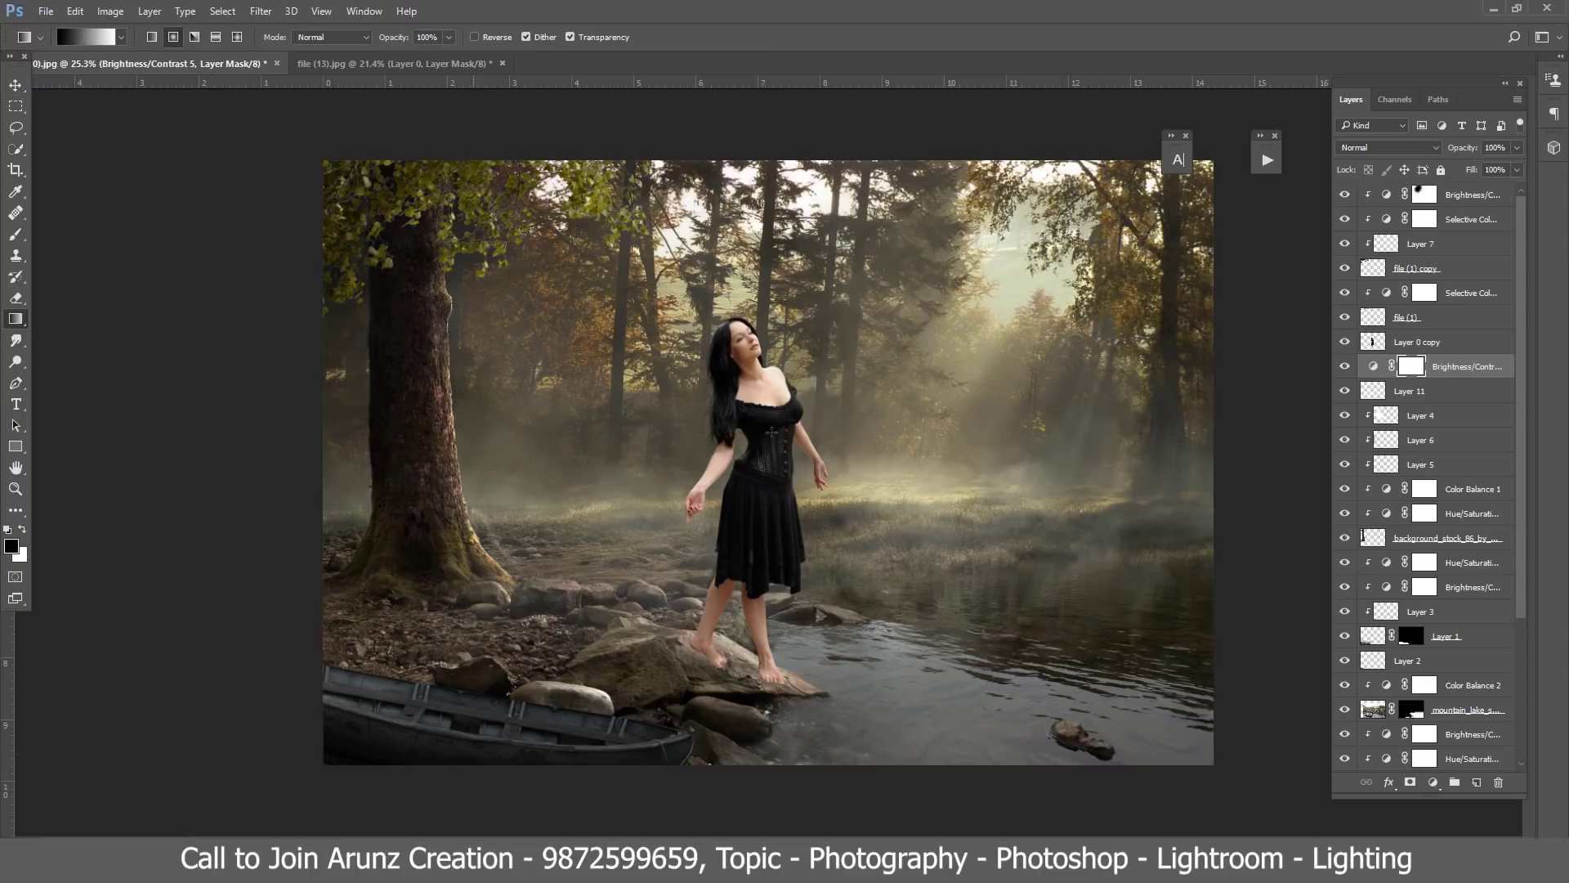
pyautogui.moveTo(987, 343); pyautogui.dragTo(815, 559)
pyautogui.moveTo(1039, 352); pyautogui.dragTo(437, 822)
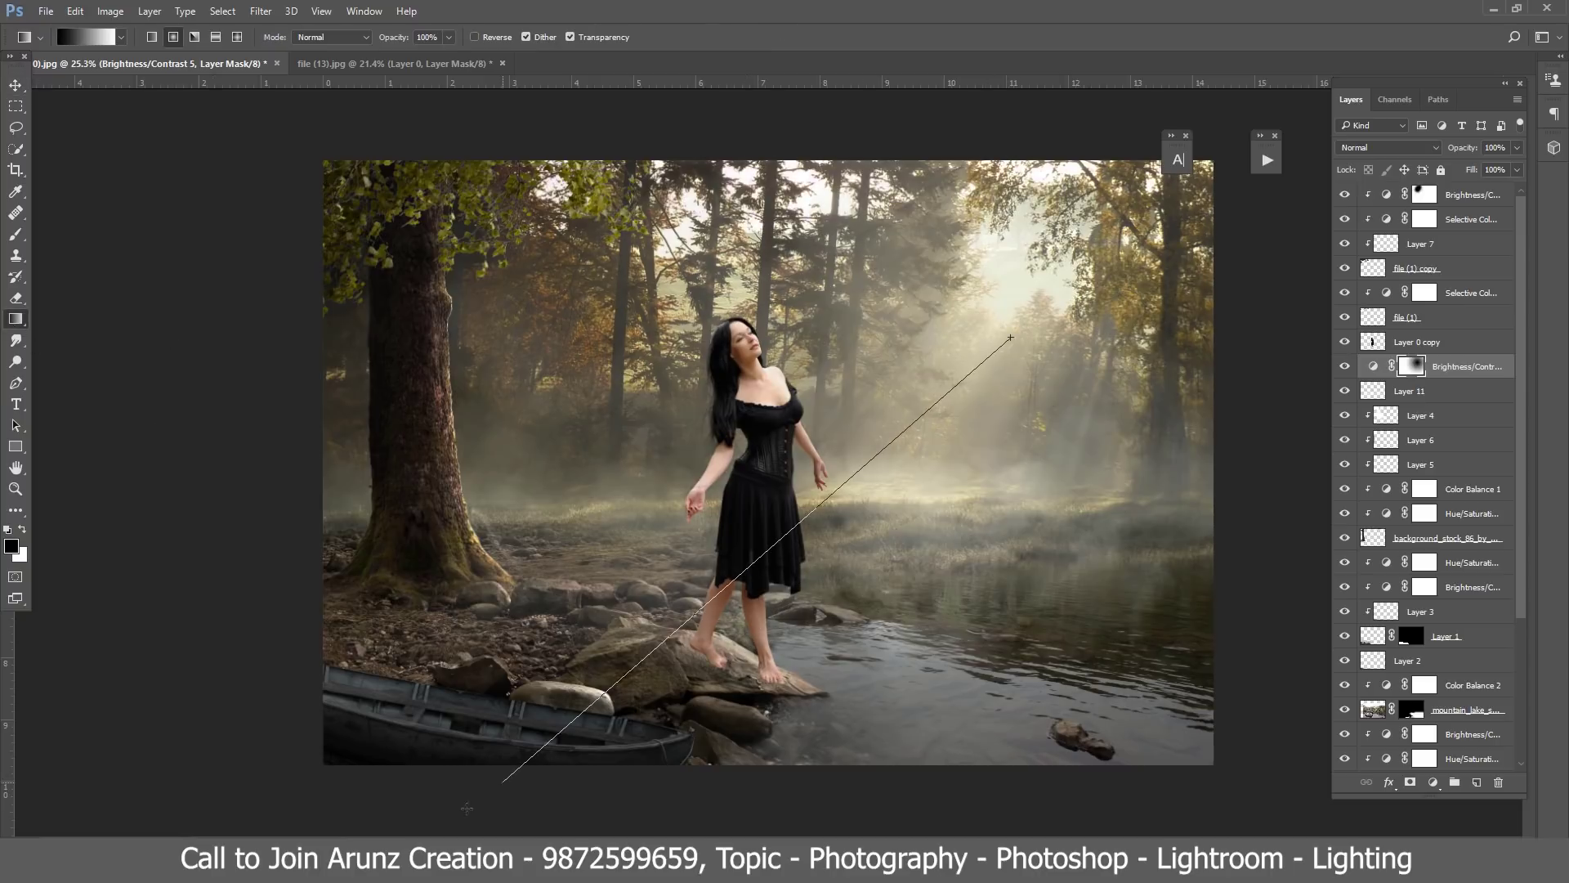
pyautogui.moveTo(993, 304); pyautogui.dragTo(800, 564)
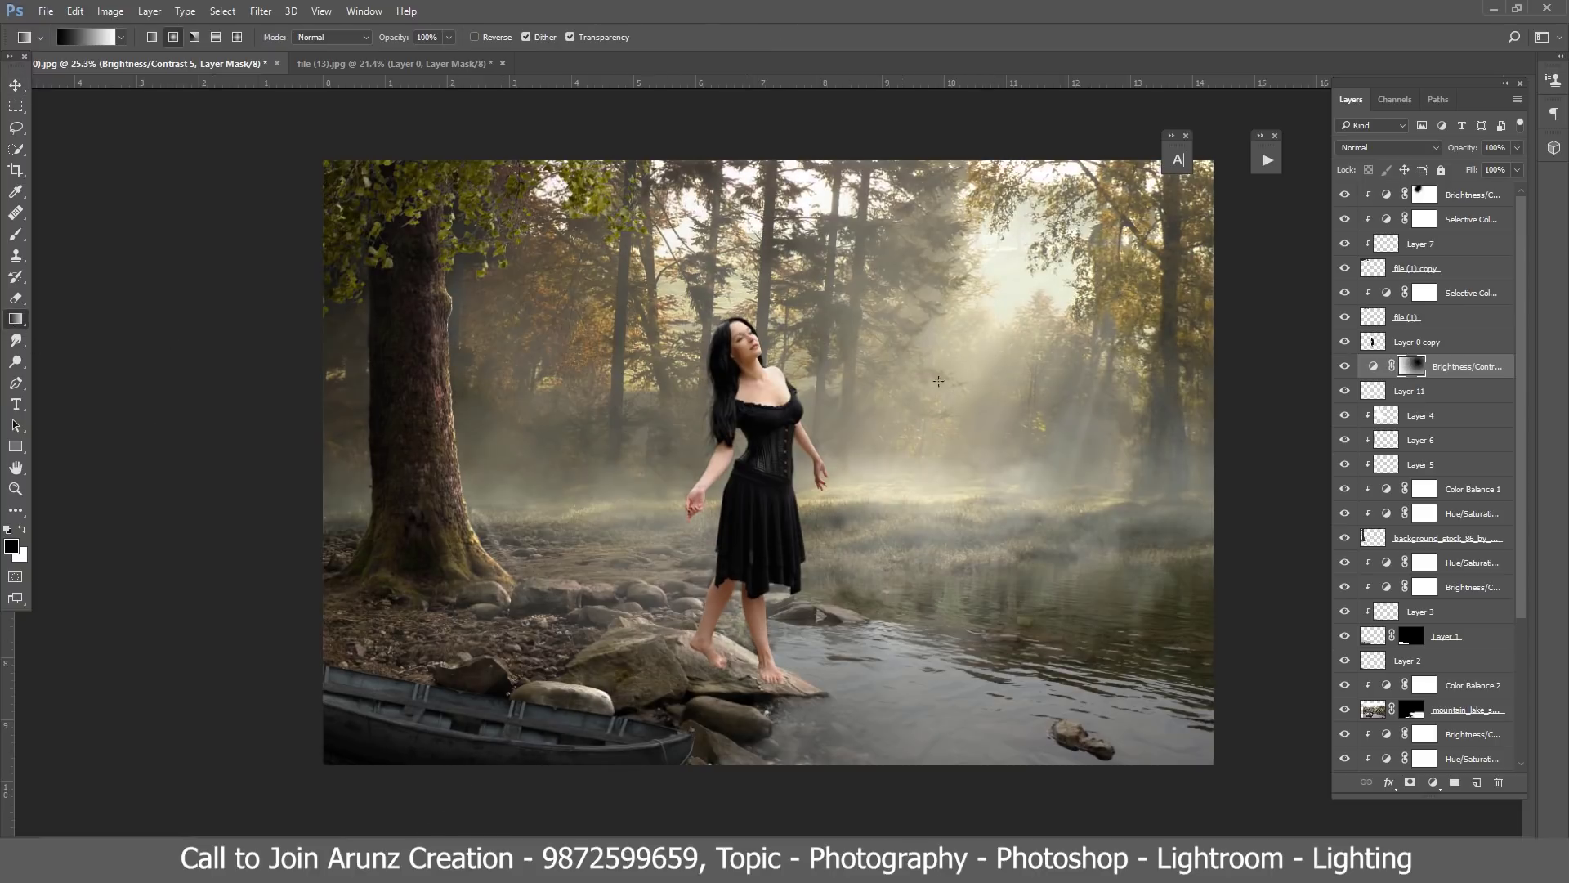
pyautogui.moveTo(991, 312); pyautogui.dragTo(743, 588)
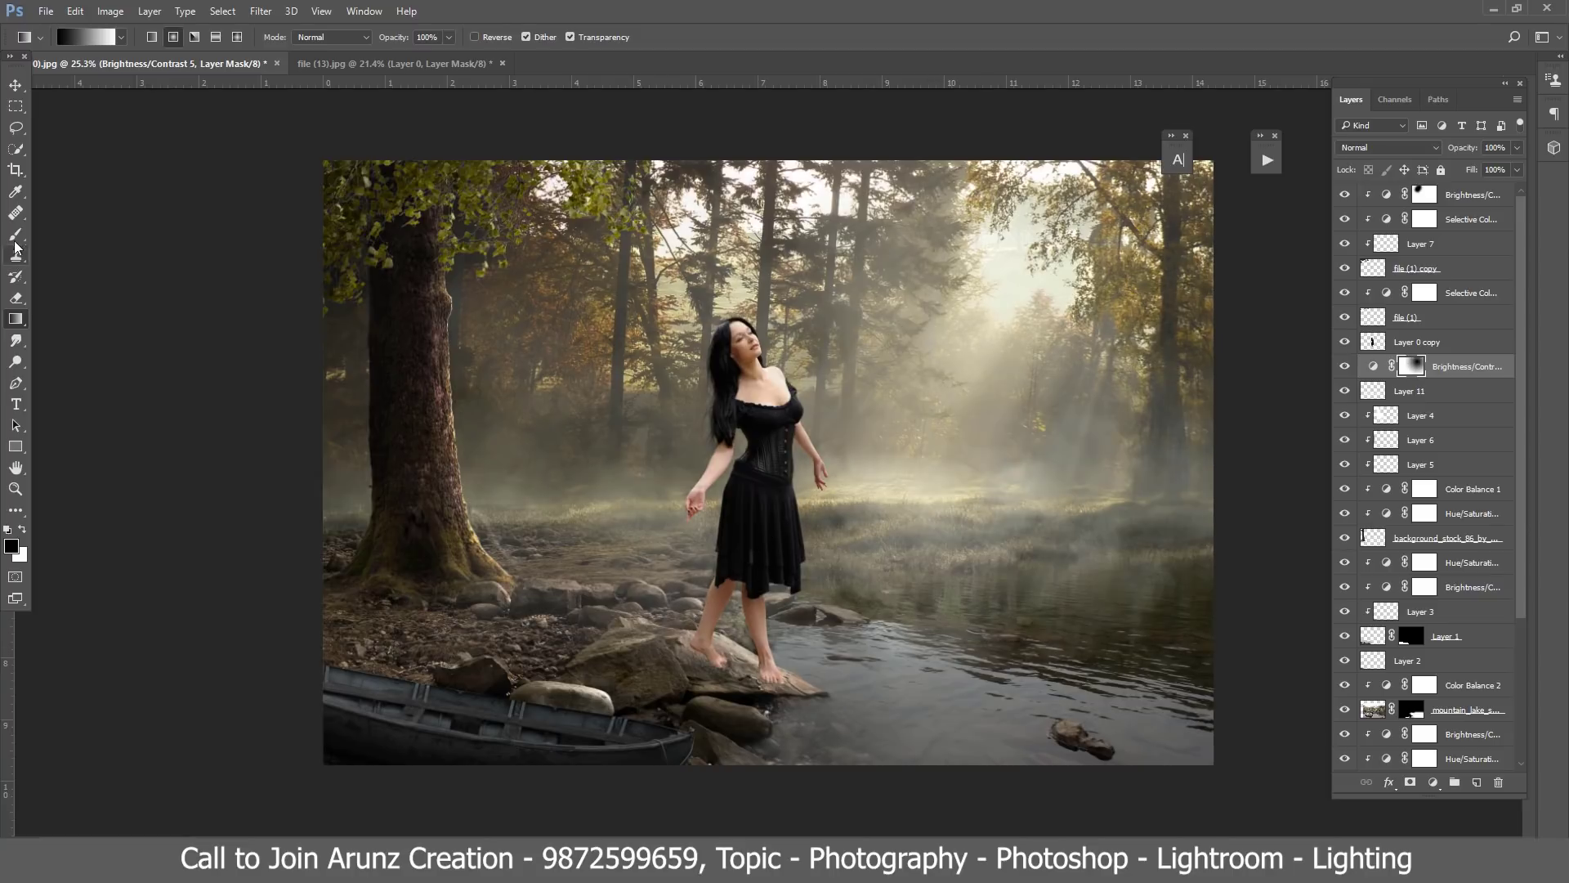
# Step: Paint the mask with a large soft brush to keep the lower-left rocks bright
pyautogui.click(15, 241)
pyautogui.click(86, 39)
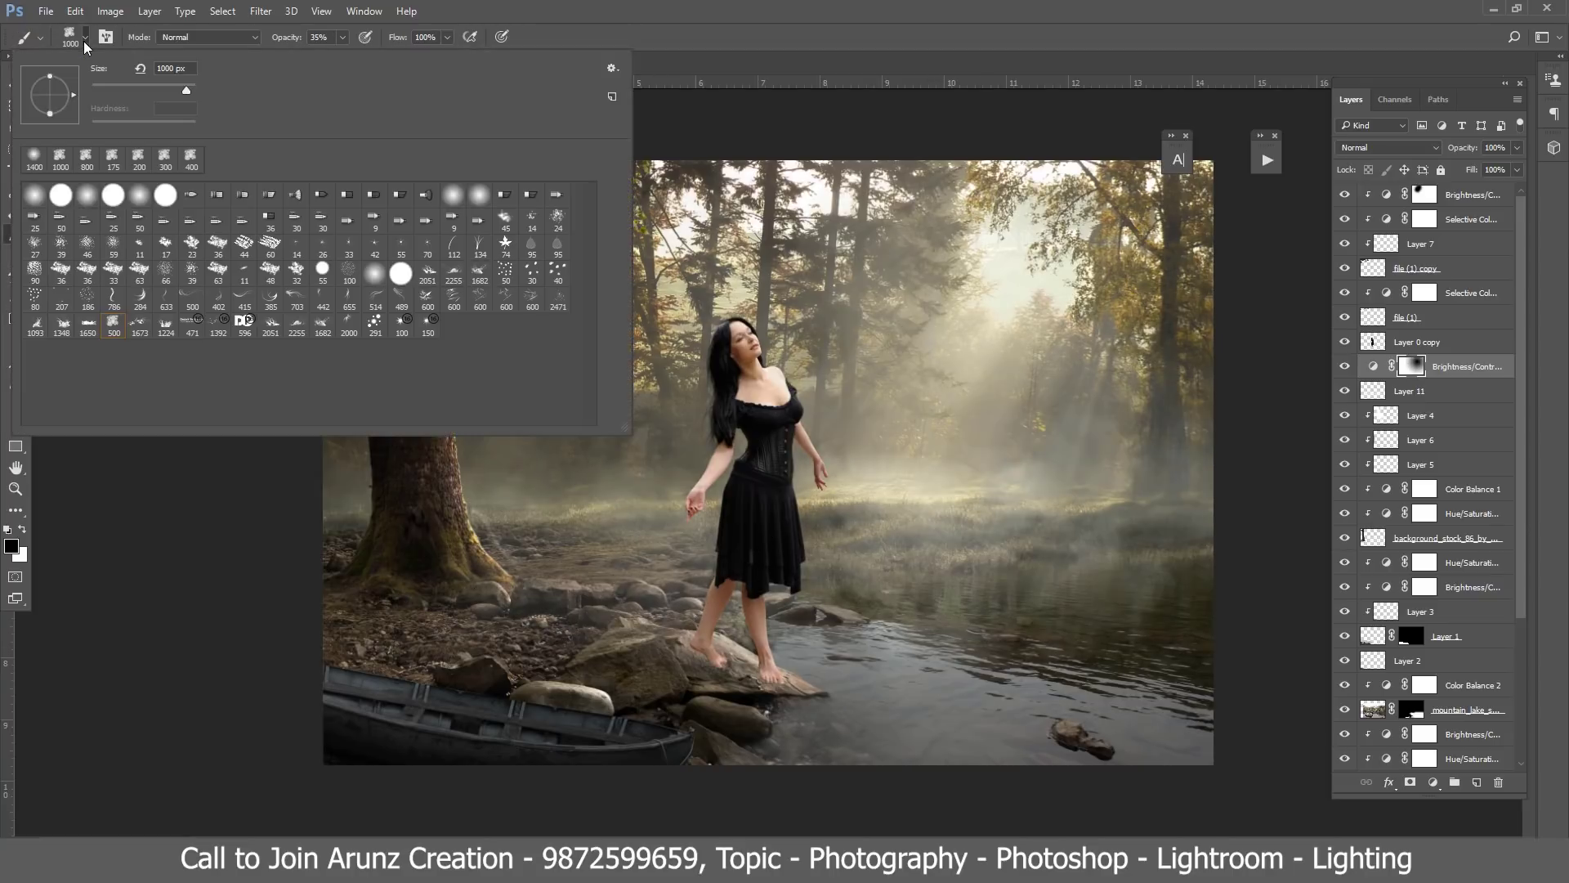
pyautogui.doubleClick(41, 197)
pyautogui.moveTo(659, 578); pyautogui.dragTo(361, 629)
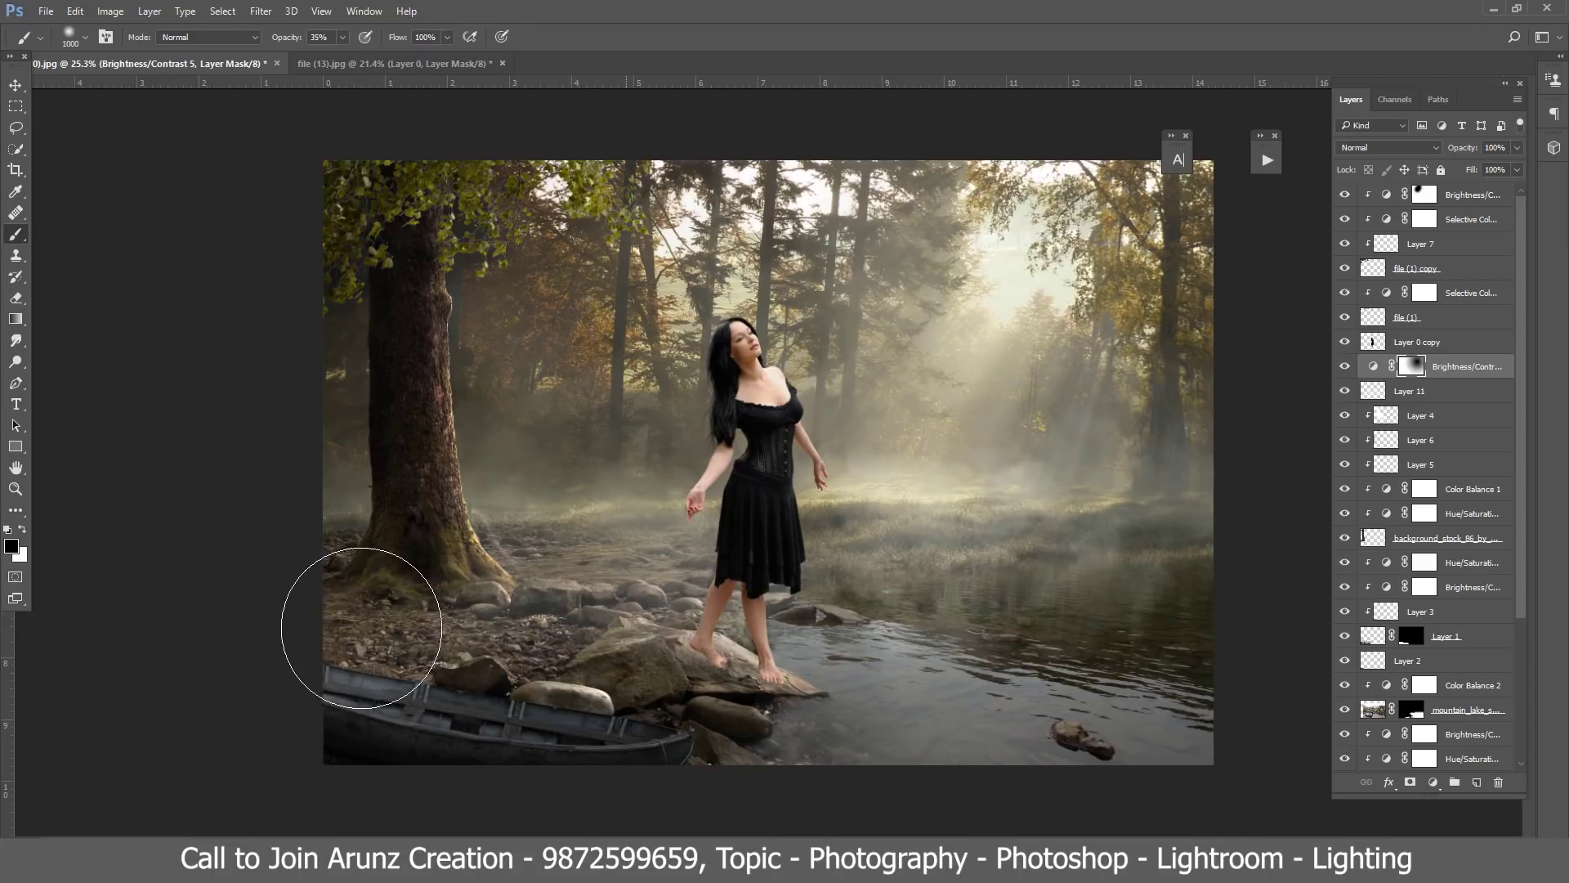
pyautogui.moveTo(741, 616)
pyautogui.mouseDown()
pyautogui.moveTo(497, 670)
pyautogui.moveTo(626, 690)
pyautogui.mouseUp()
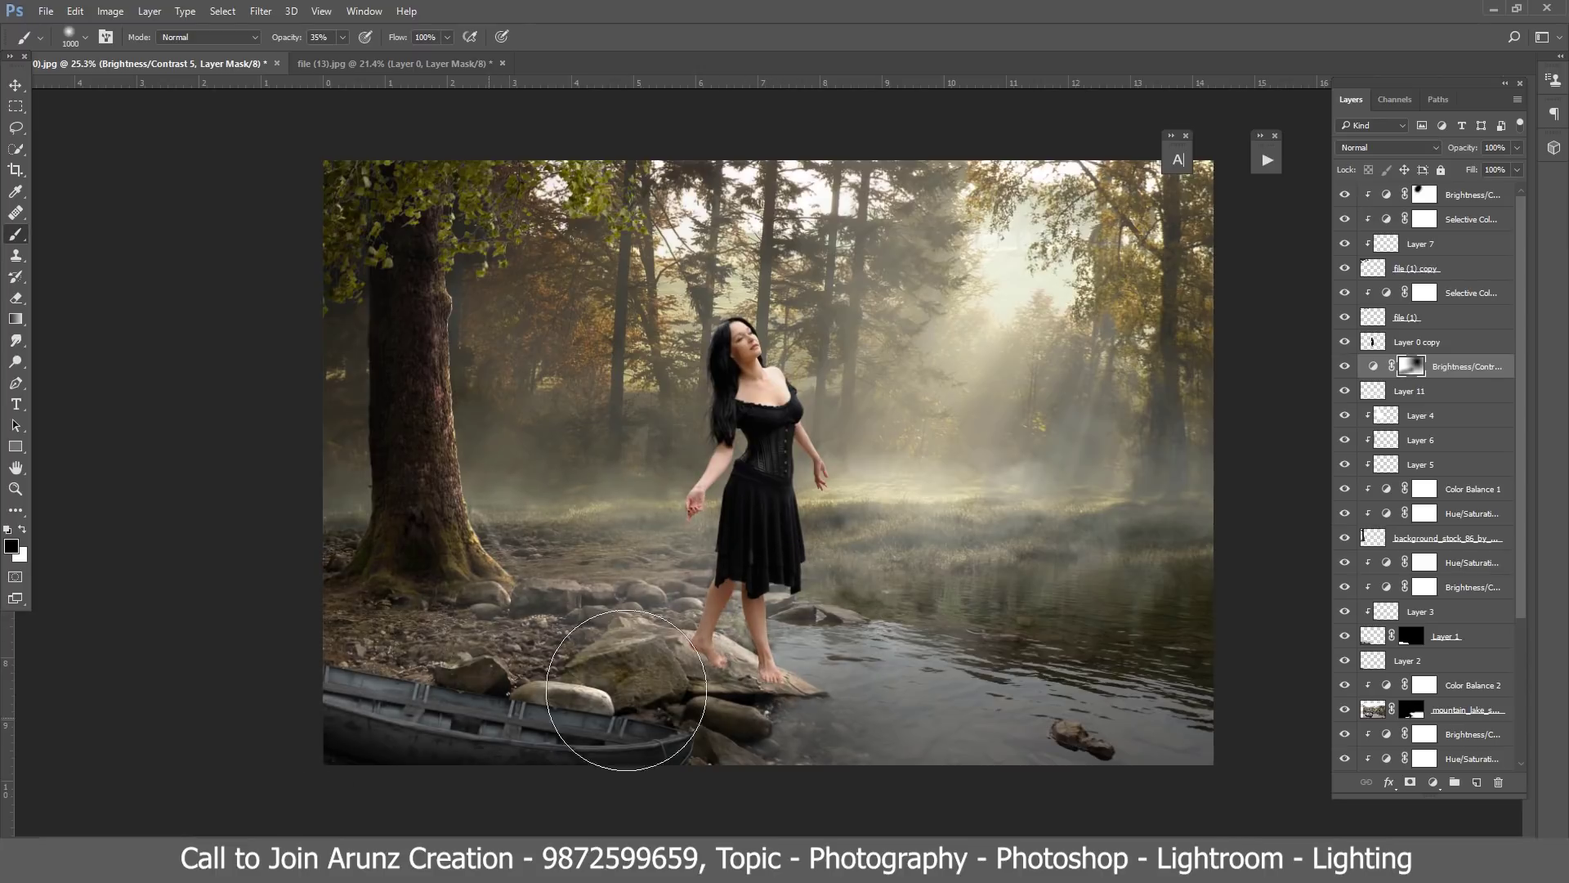